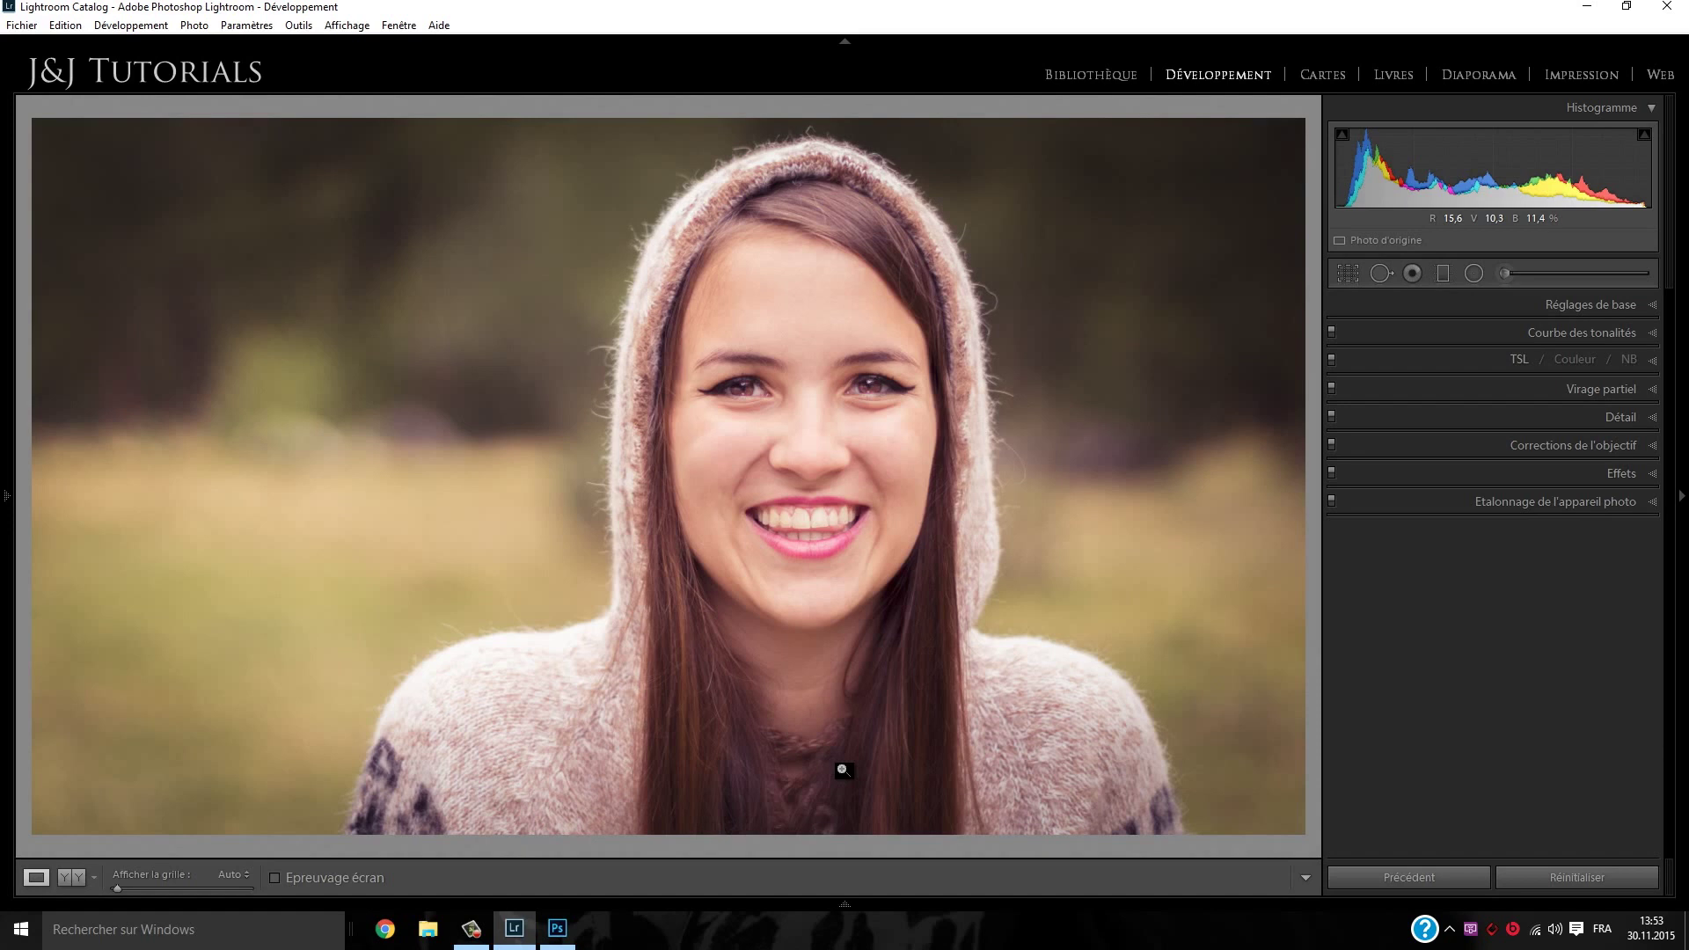
In the lens corrections, turn on chromatic aberration removal and constrain the crop for the portrait
key("backslash")
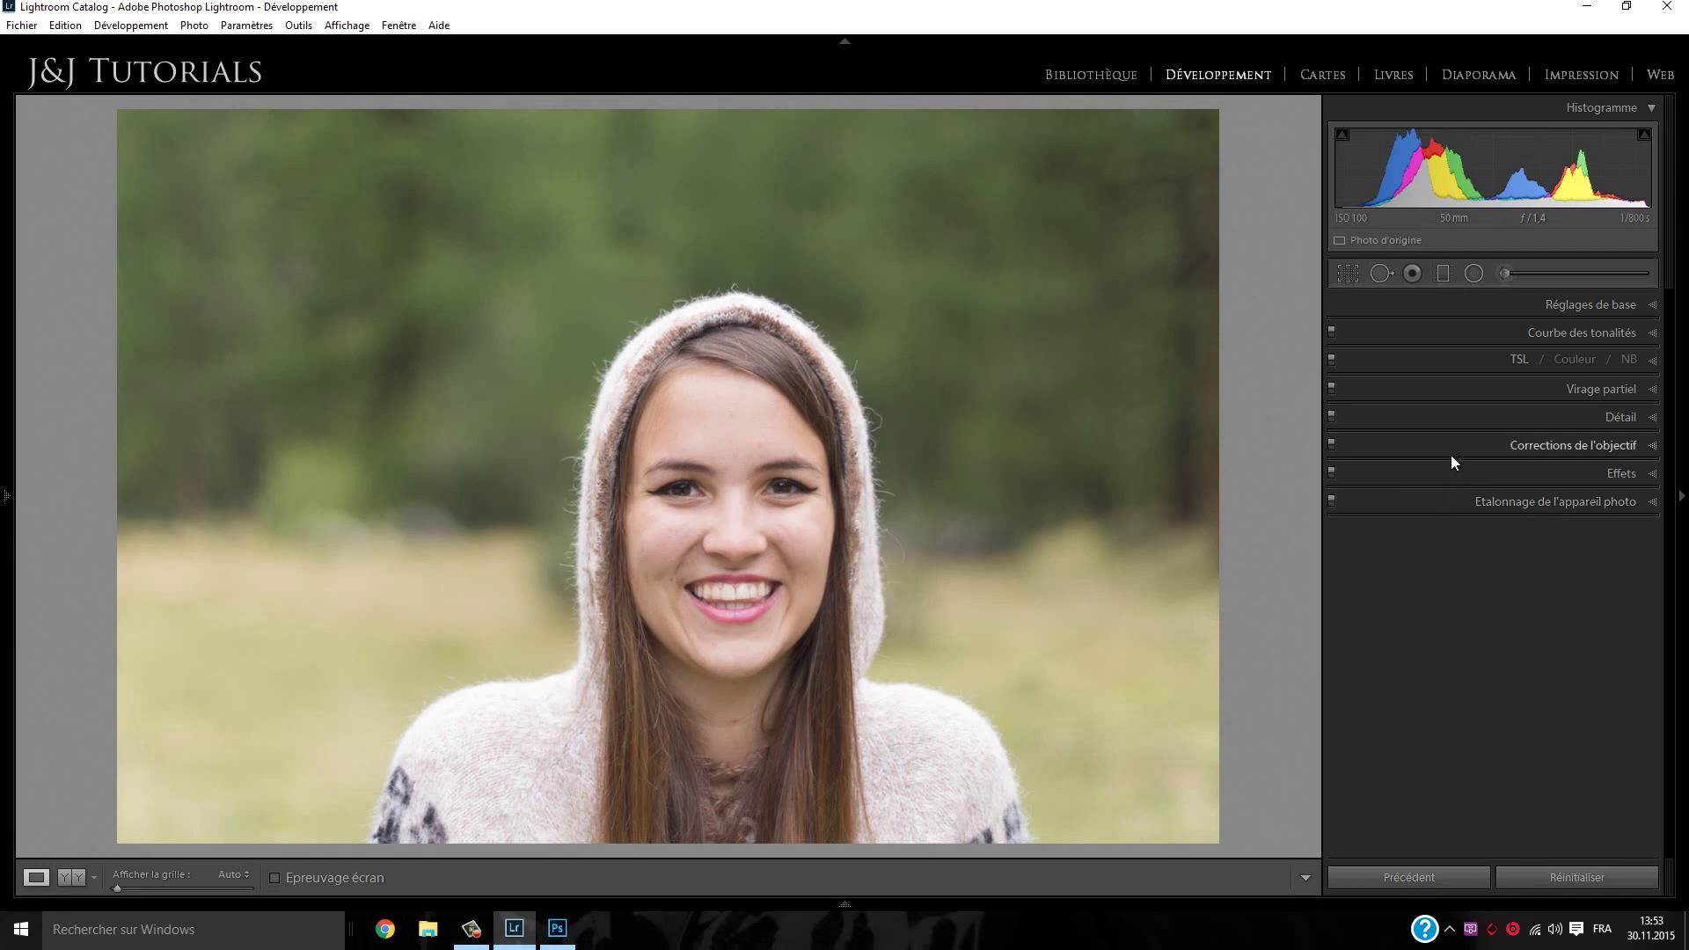
left_click(1571, 444)
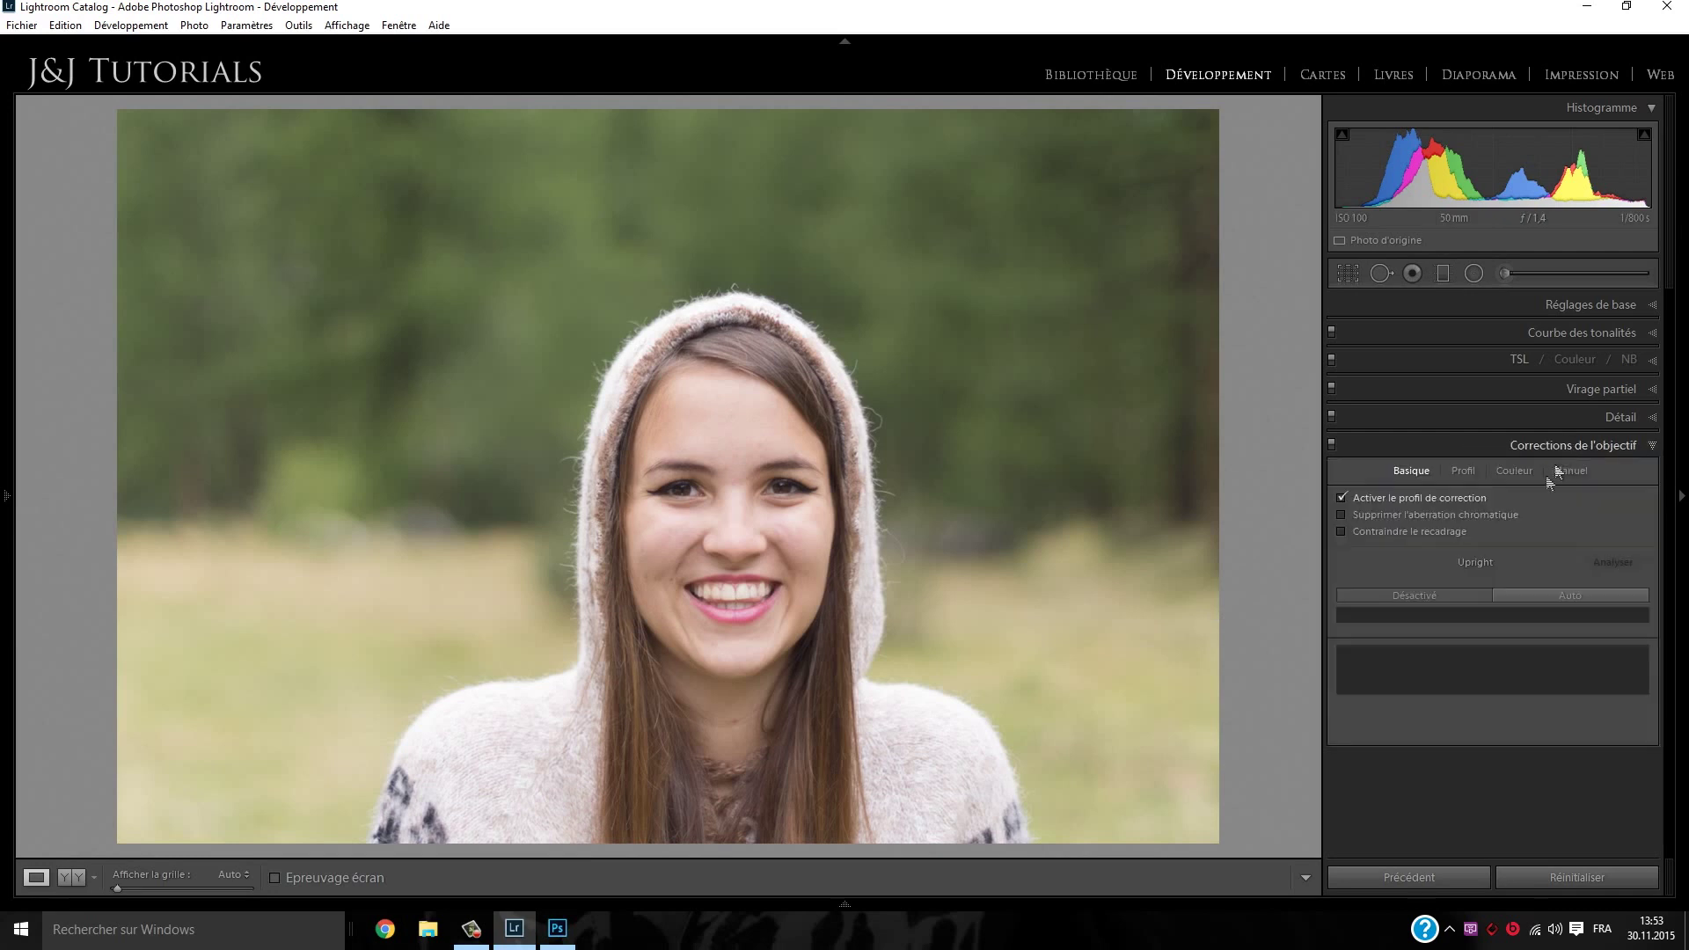
left_click(1407, 514)
left_click(1399, 530)
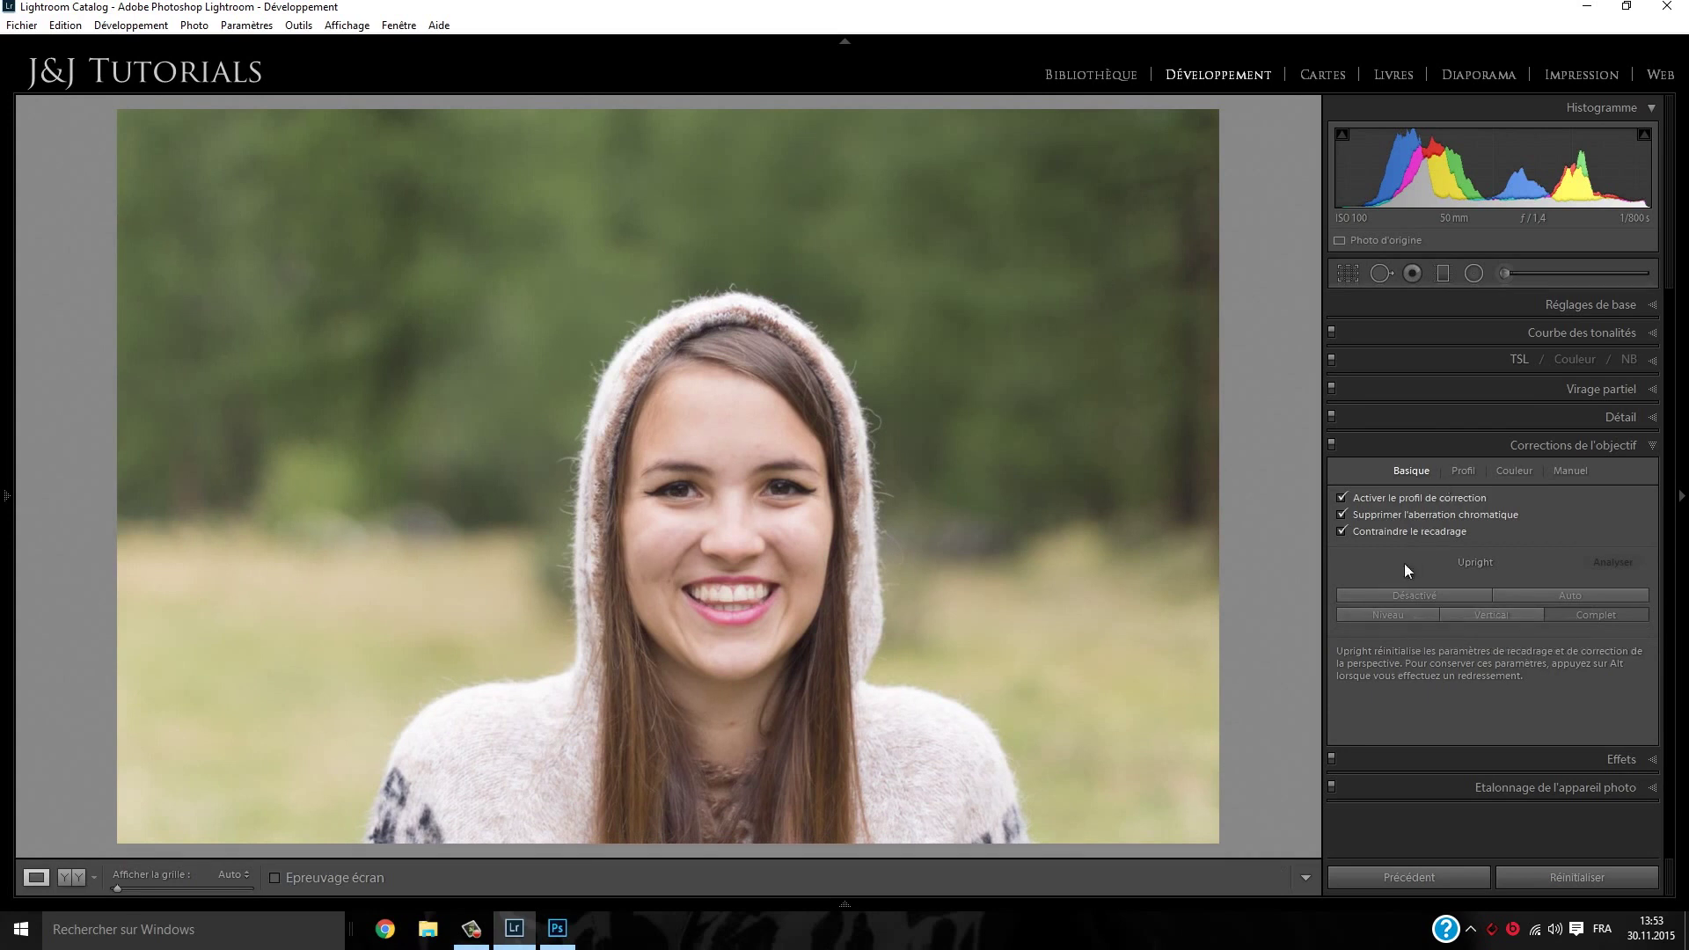
Crop the portrait to a 16 x 9 aspect ratio, tightening the frame around the woman's head and shoulders
left_click(1350, 274)
left_click(1586, 335)
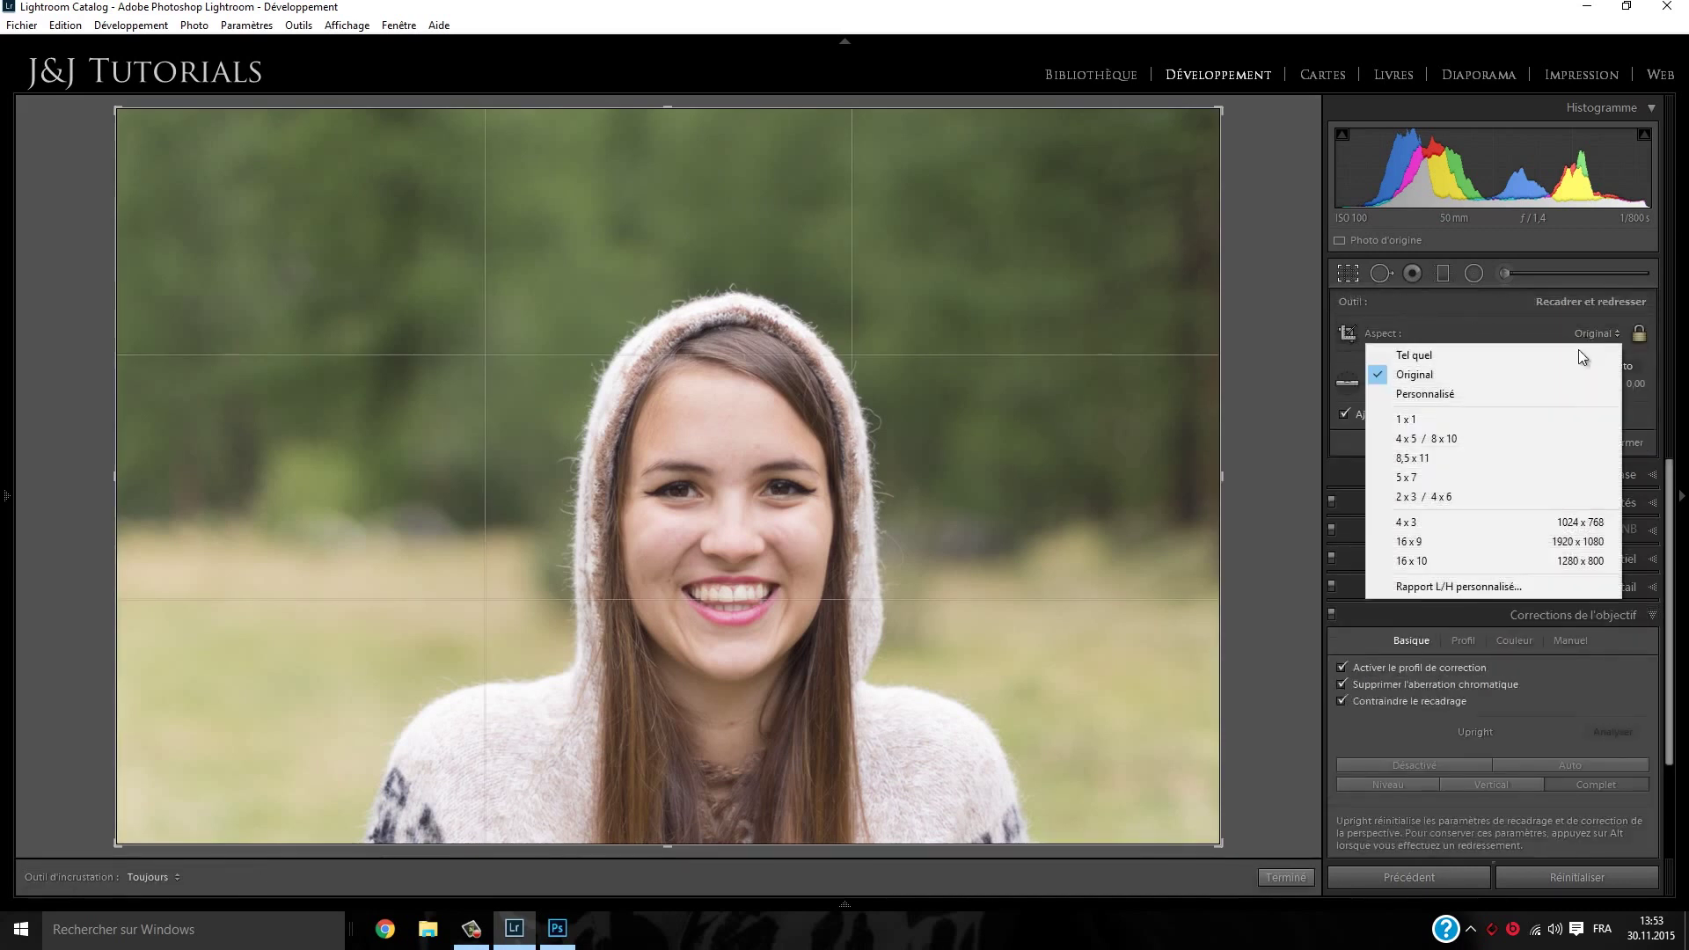
left_click(1480, 539)
left_click_drag(1007, 631, 946, 596)
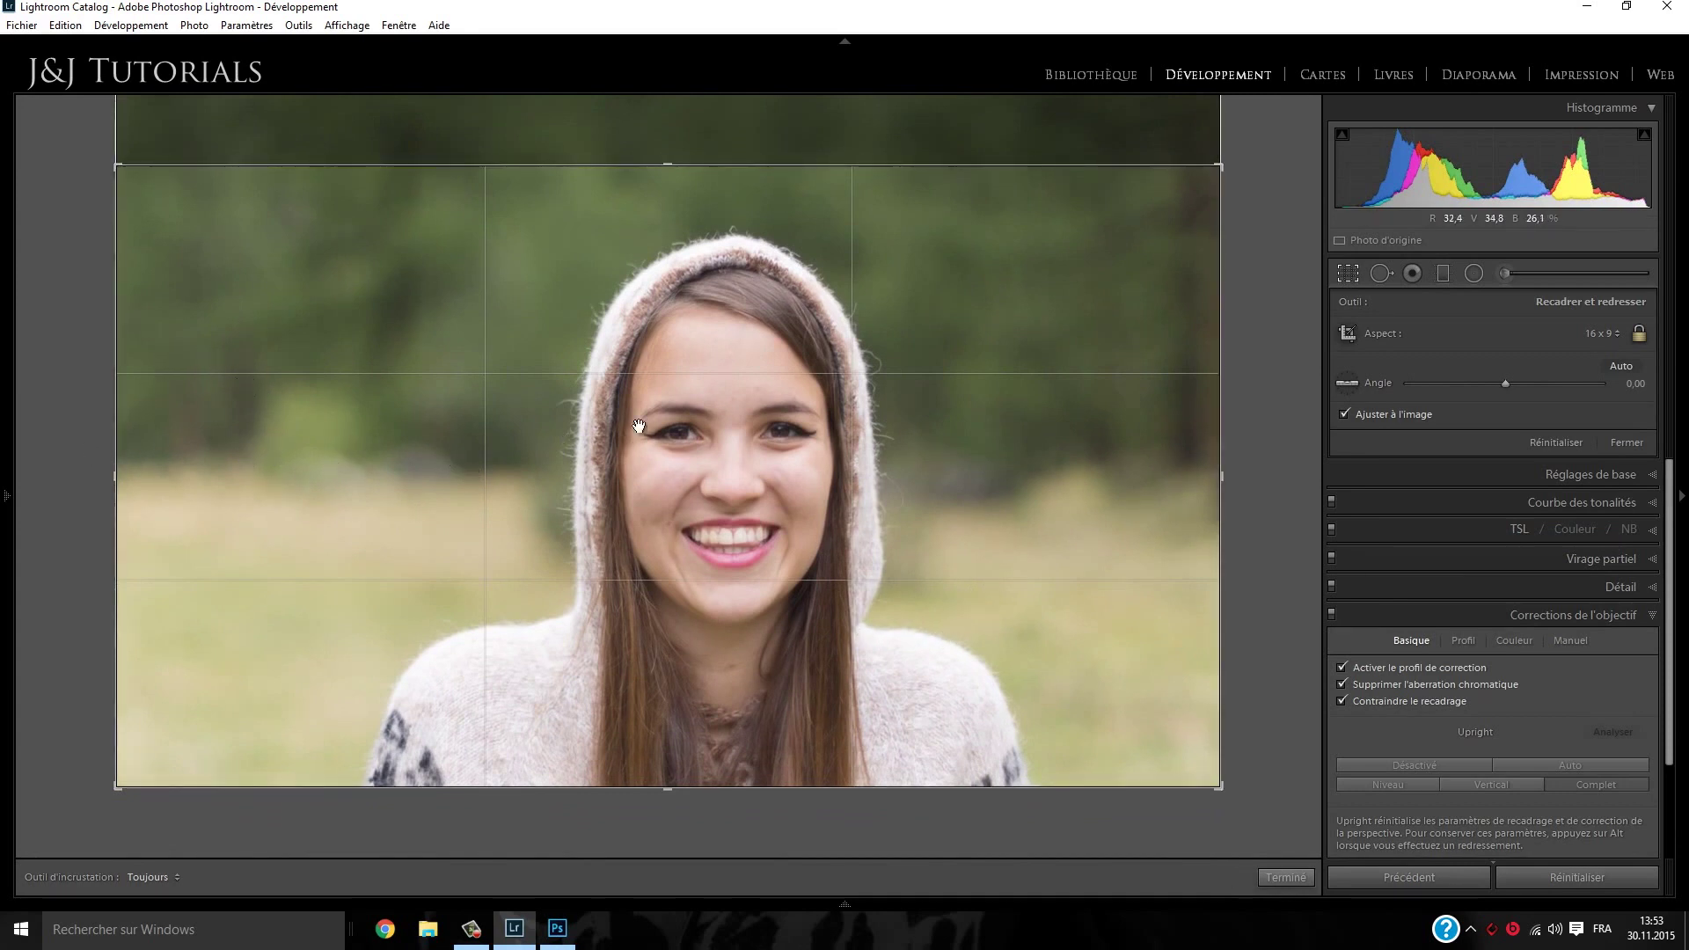
left_click_drag(1218, 455, 1160, 466)
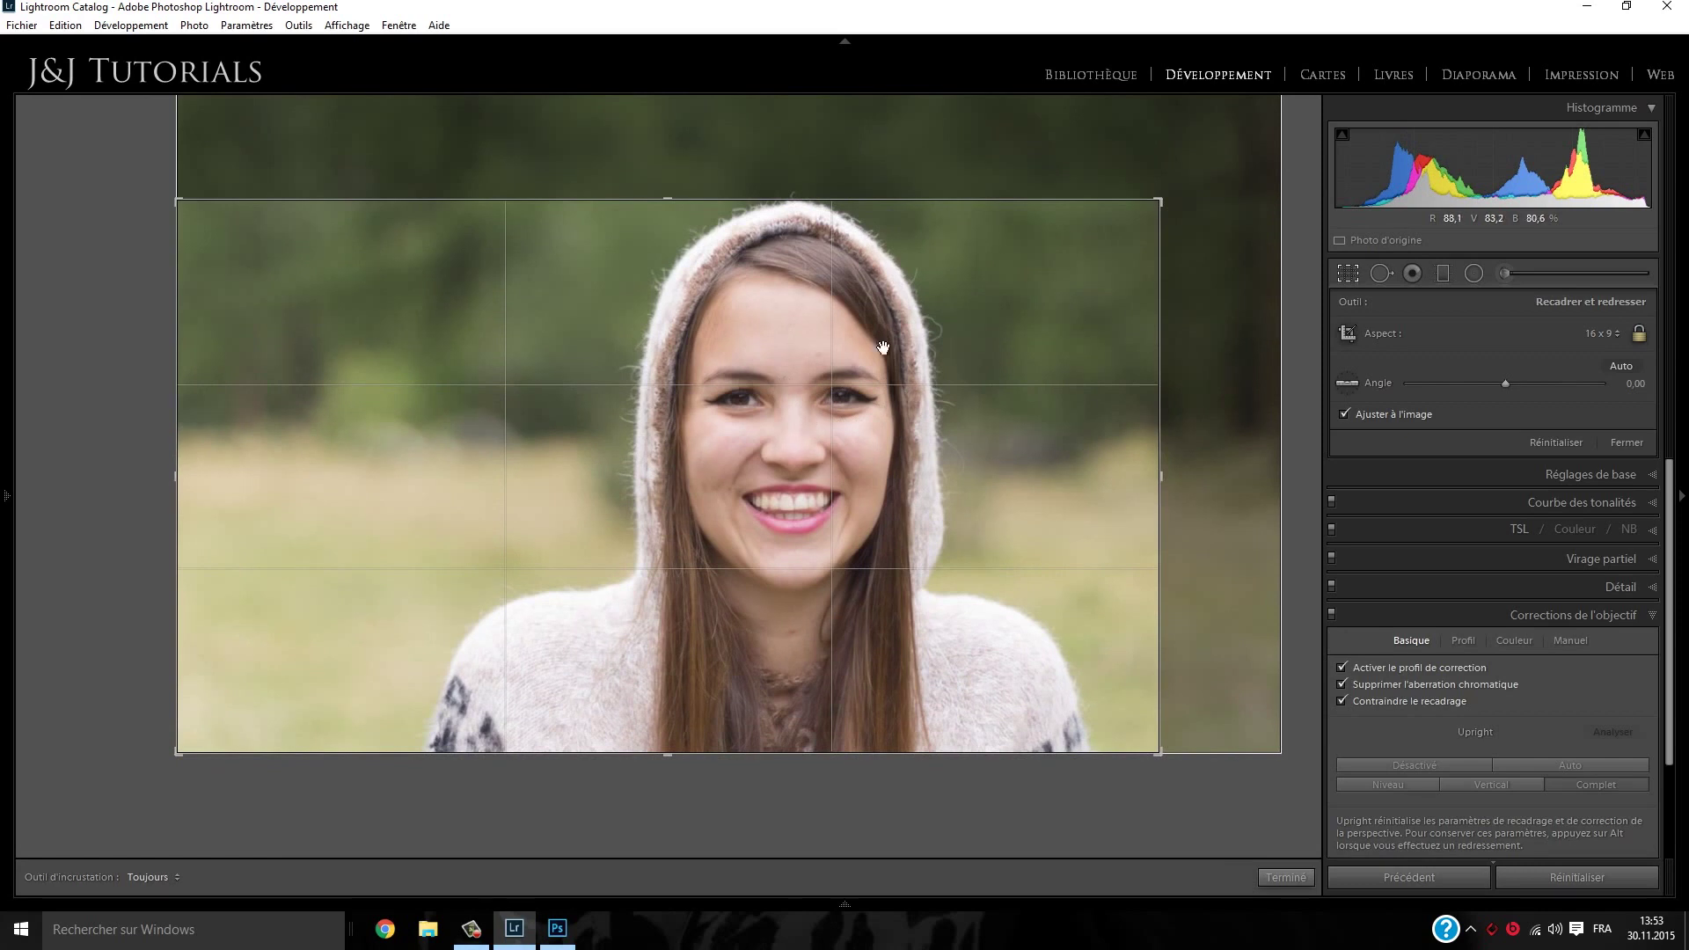
mouse_move(868, 485)
left_mouse_down()
mouse_move(845, 491)
mouse_move(860, 502)
left_mouse_up()
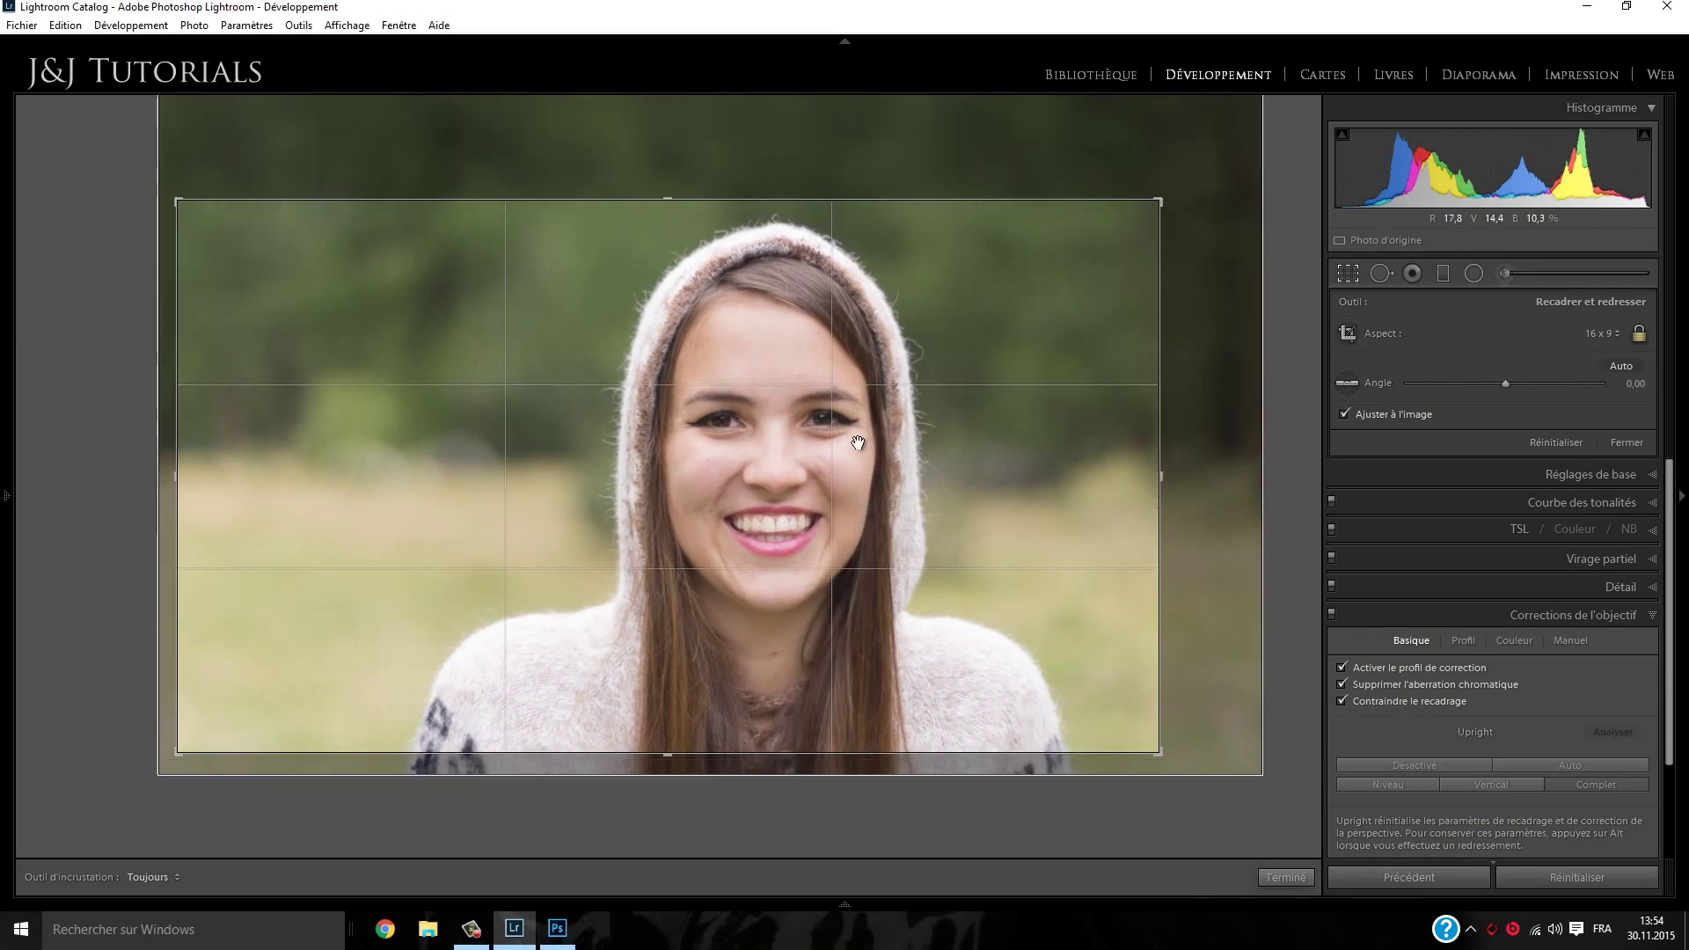
left_click(1350, 275)
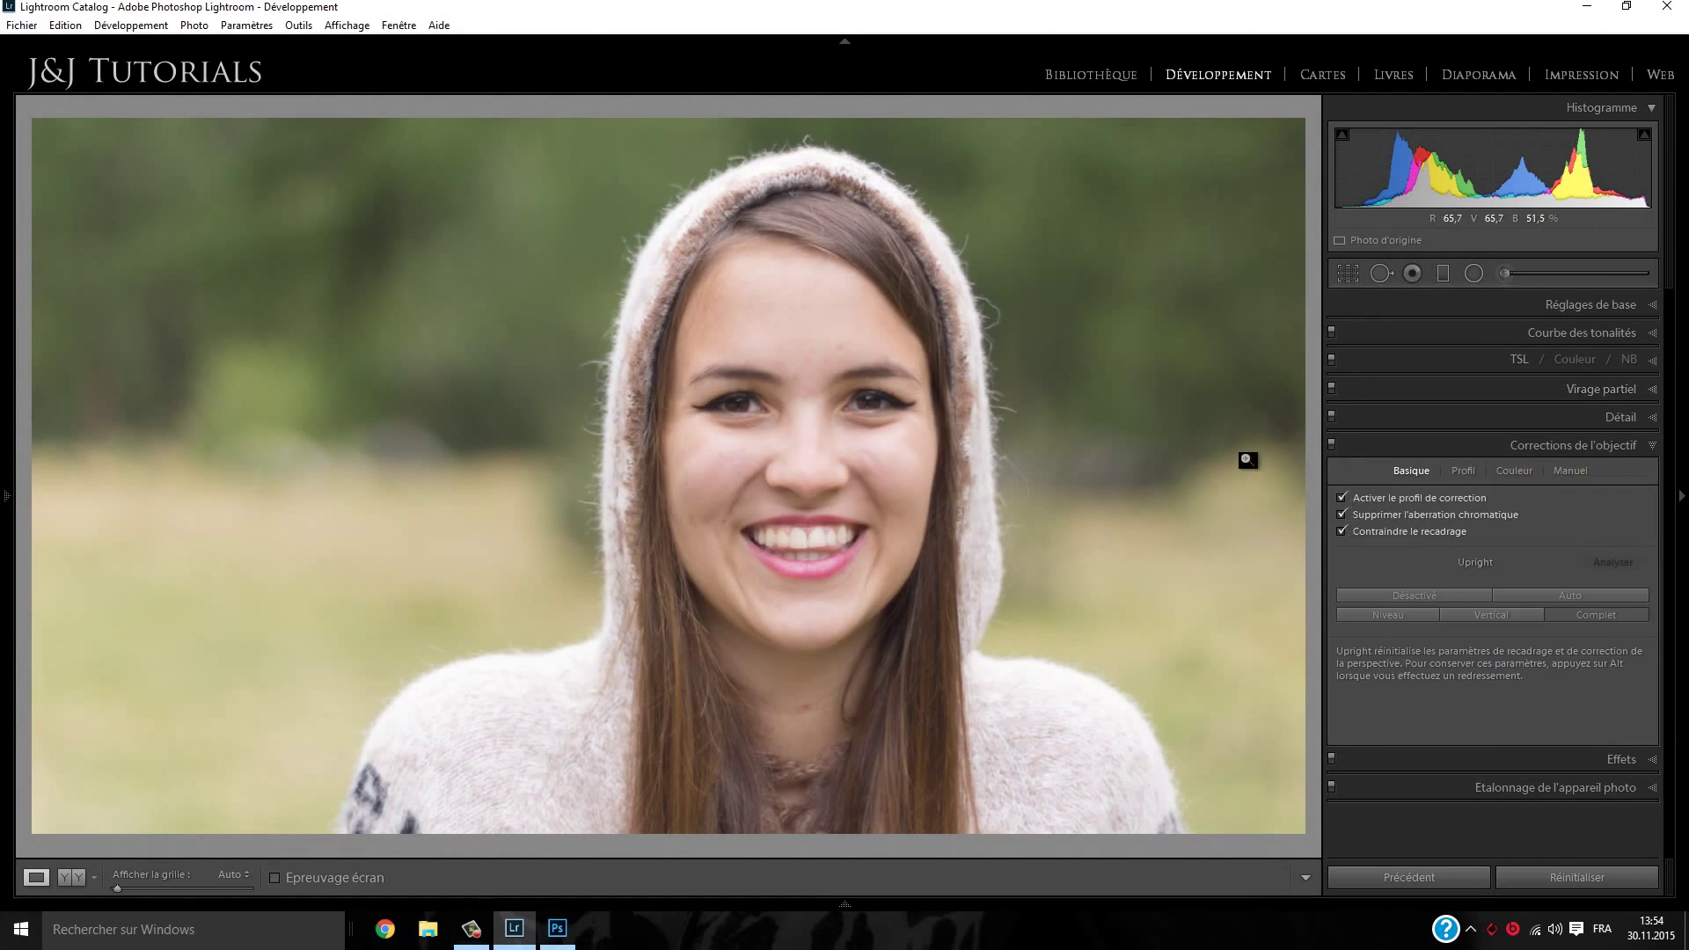
key("Right")
key("Left")
Warm the photo's white balance by setting the temperature to 6522
left_click(1427, 313)
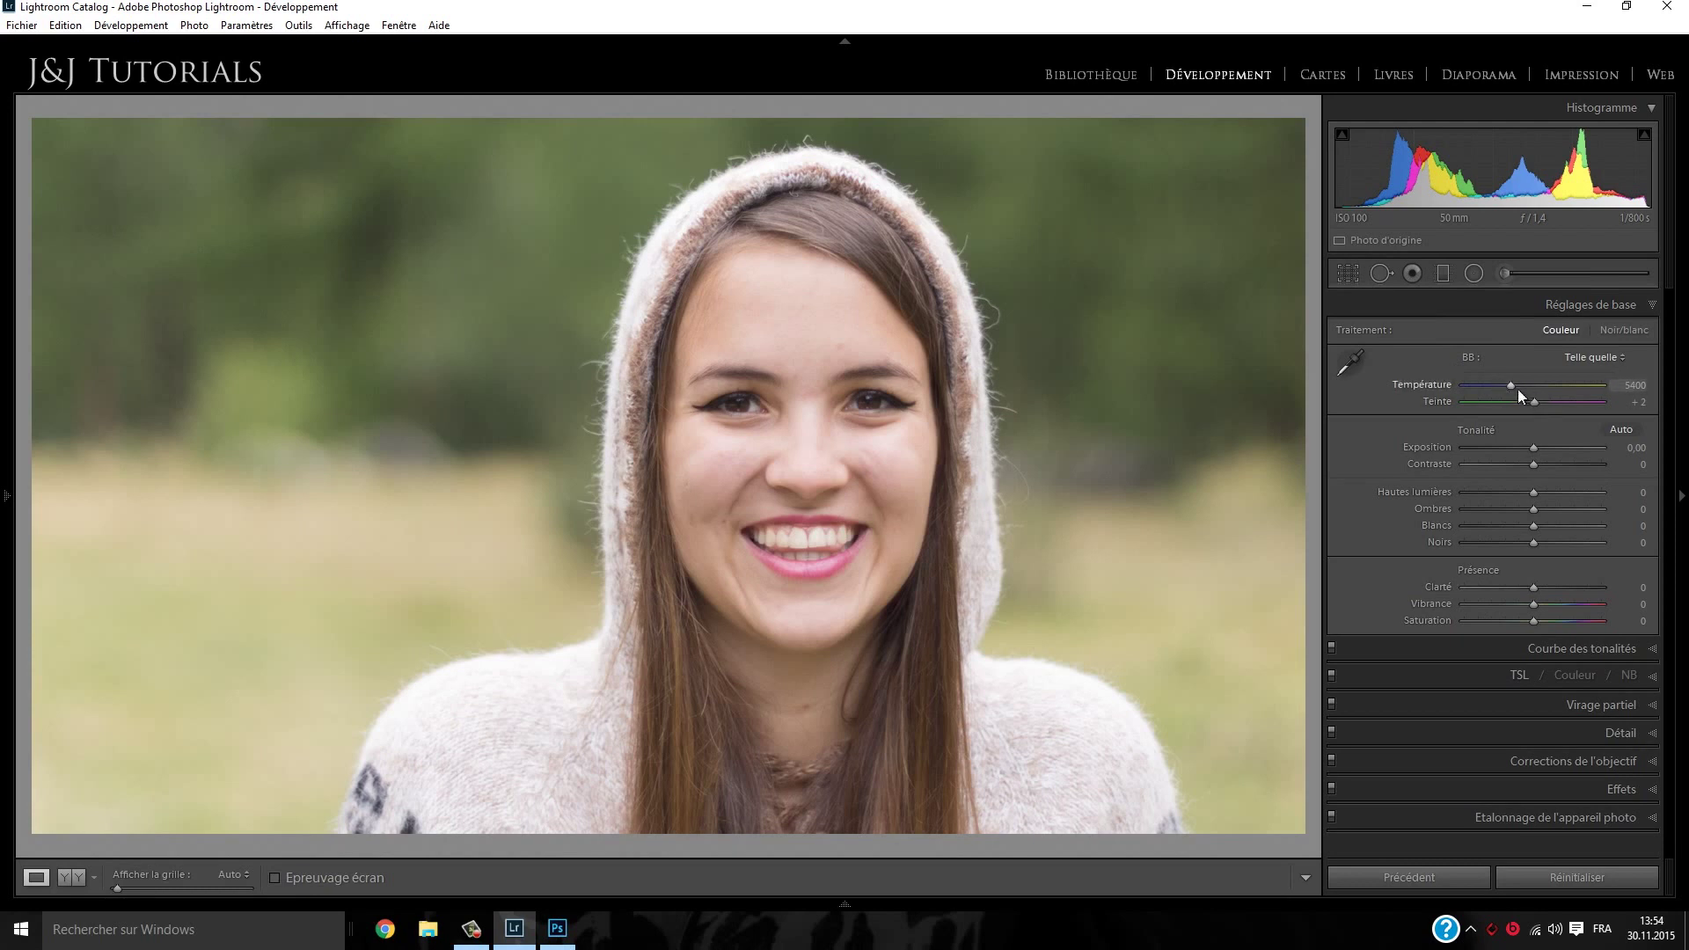
scroll(1514, 391, "up", 5)
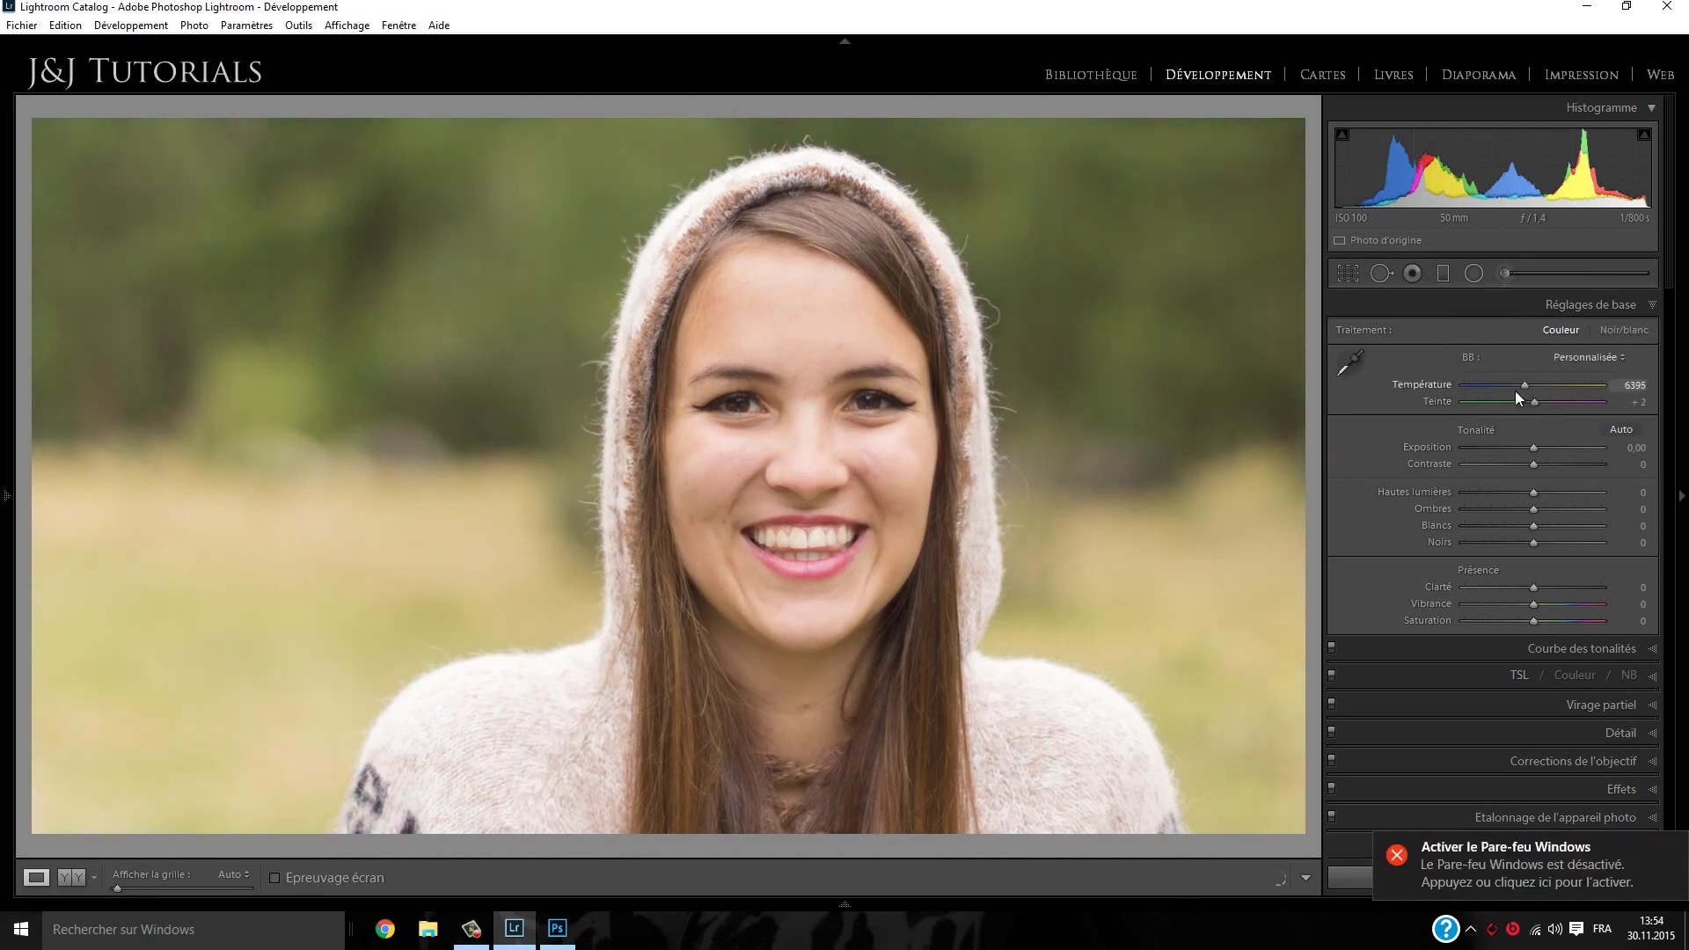
left_click(1672, 847)
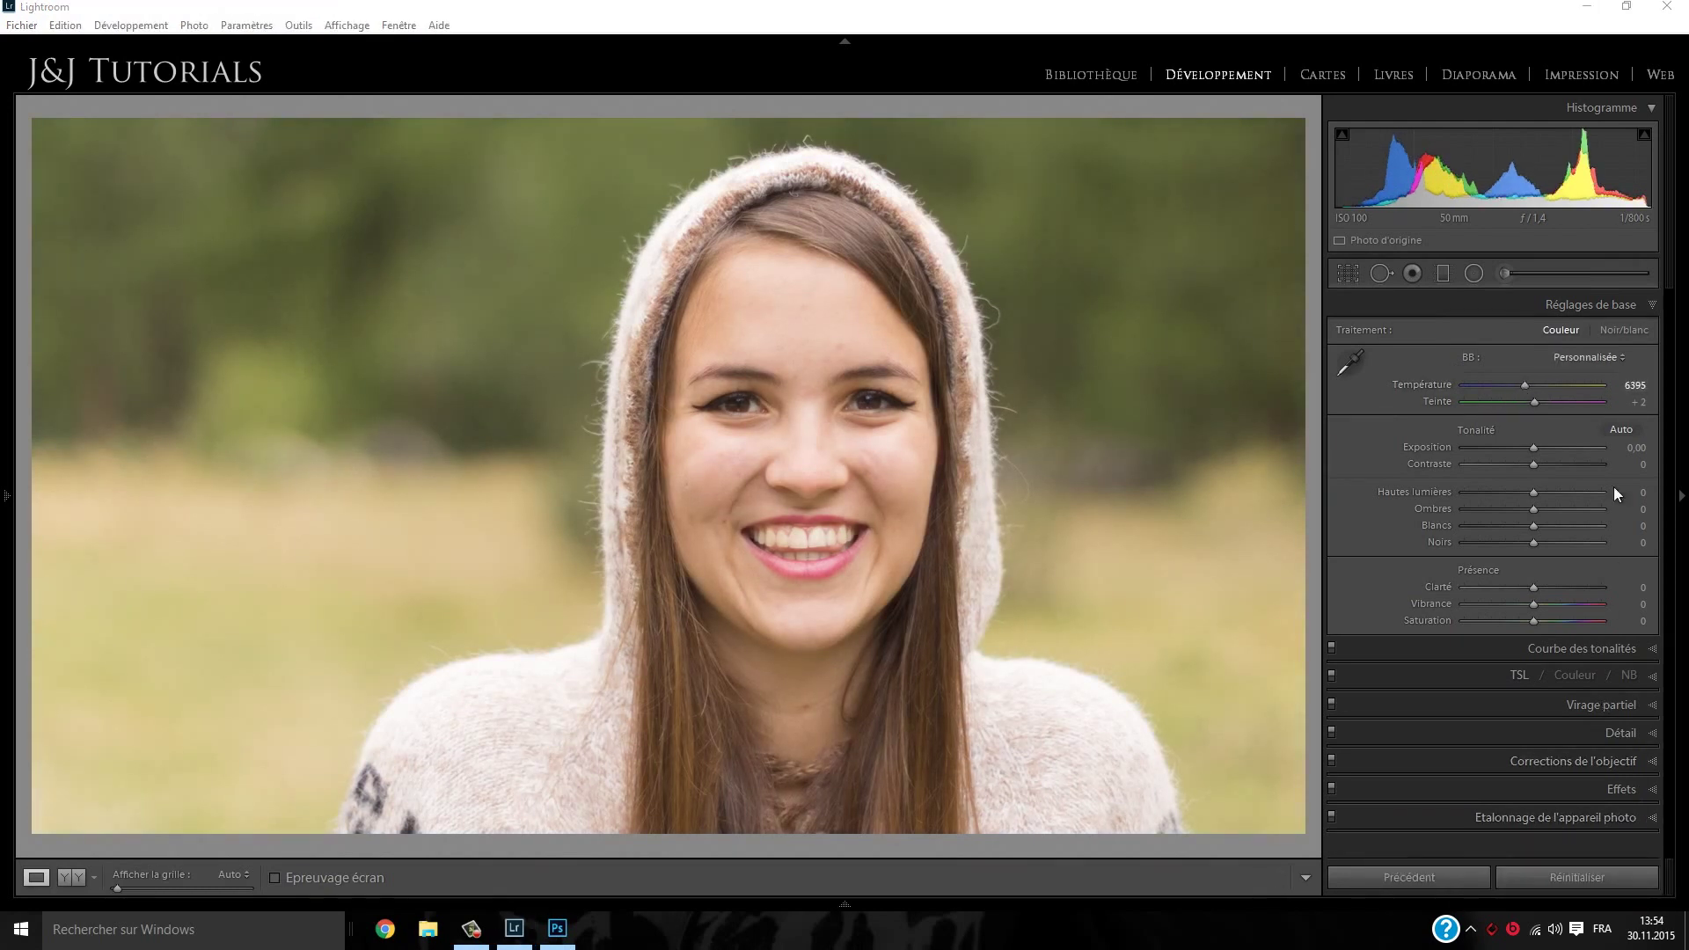
scroll(1533, 389, "up", 2)
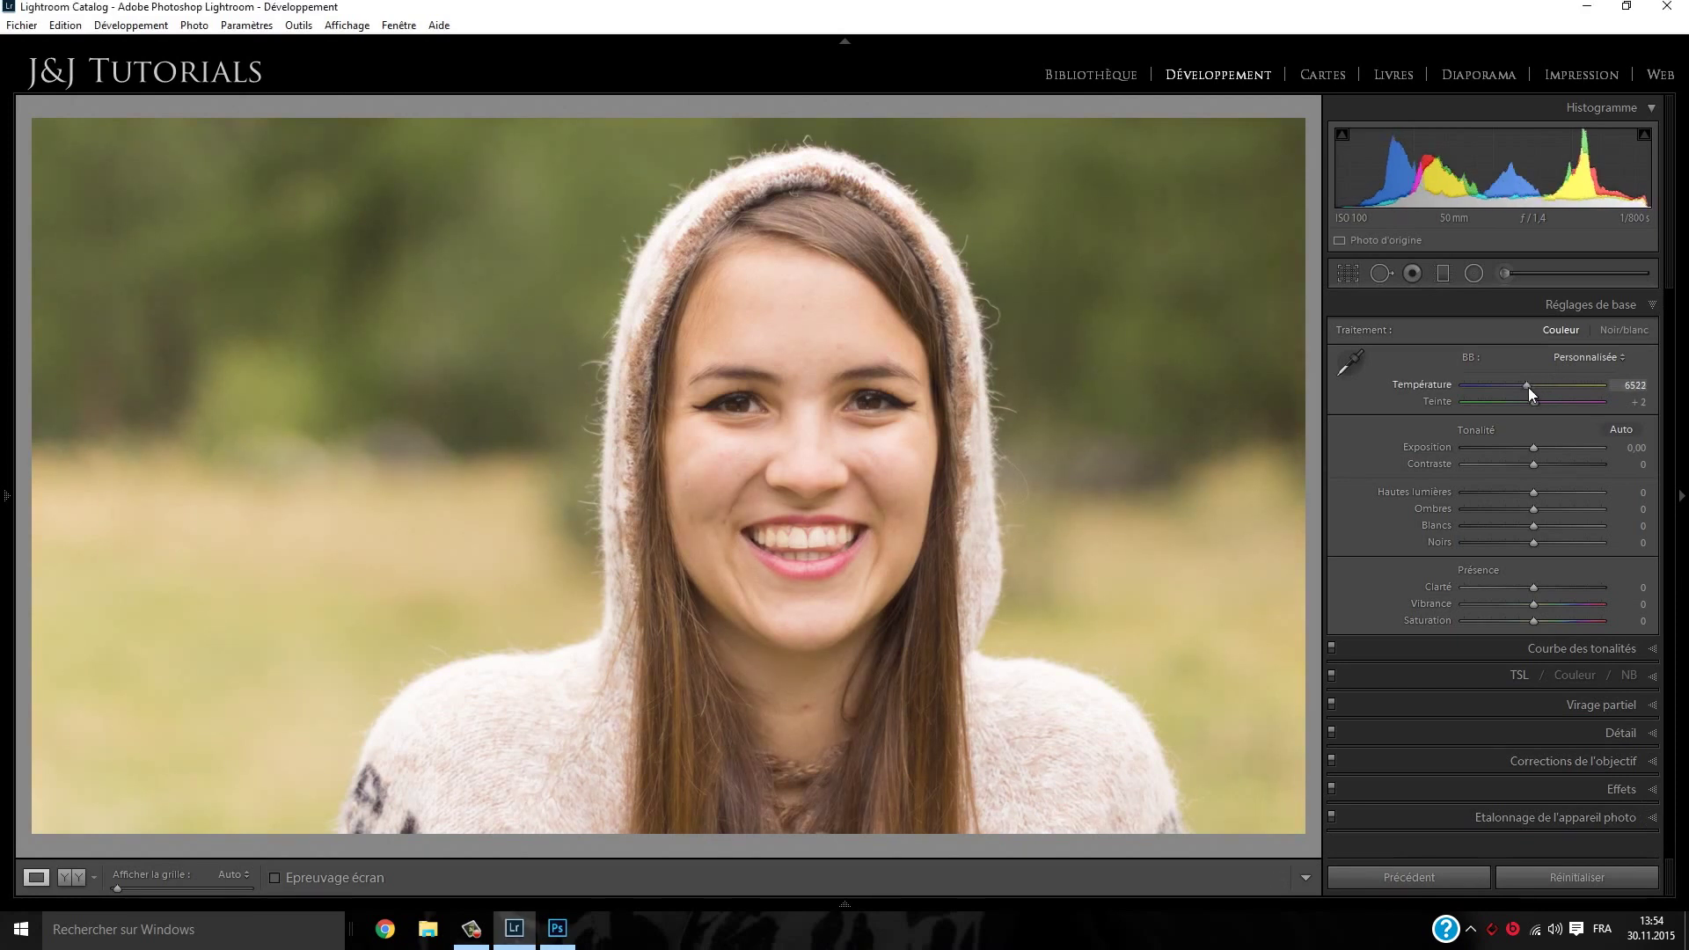
Set the basic exposure to +0.10, contrast to +24, highlights to -100 and shadows to +3
left_click_drag(1530, 443, 1339, 526)
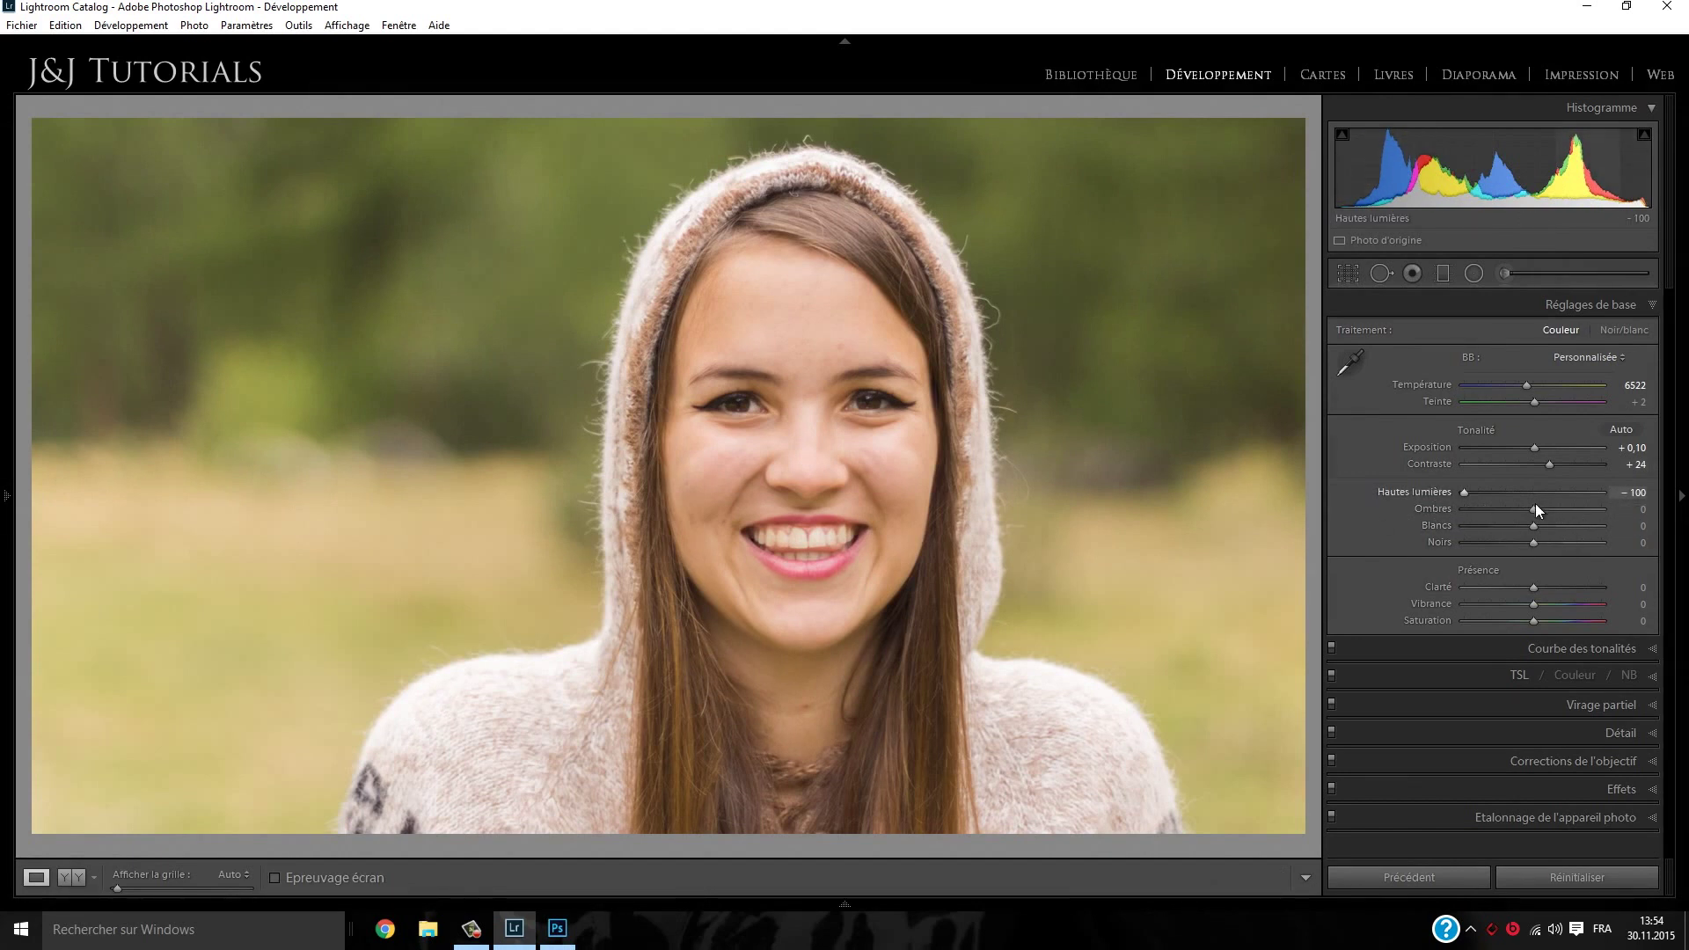
mouse_move(1534, 509)
left_mouse_down()
mouse_move(1554, 508)
mouse_move(1533, 514)
left_mouse_up()
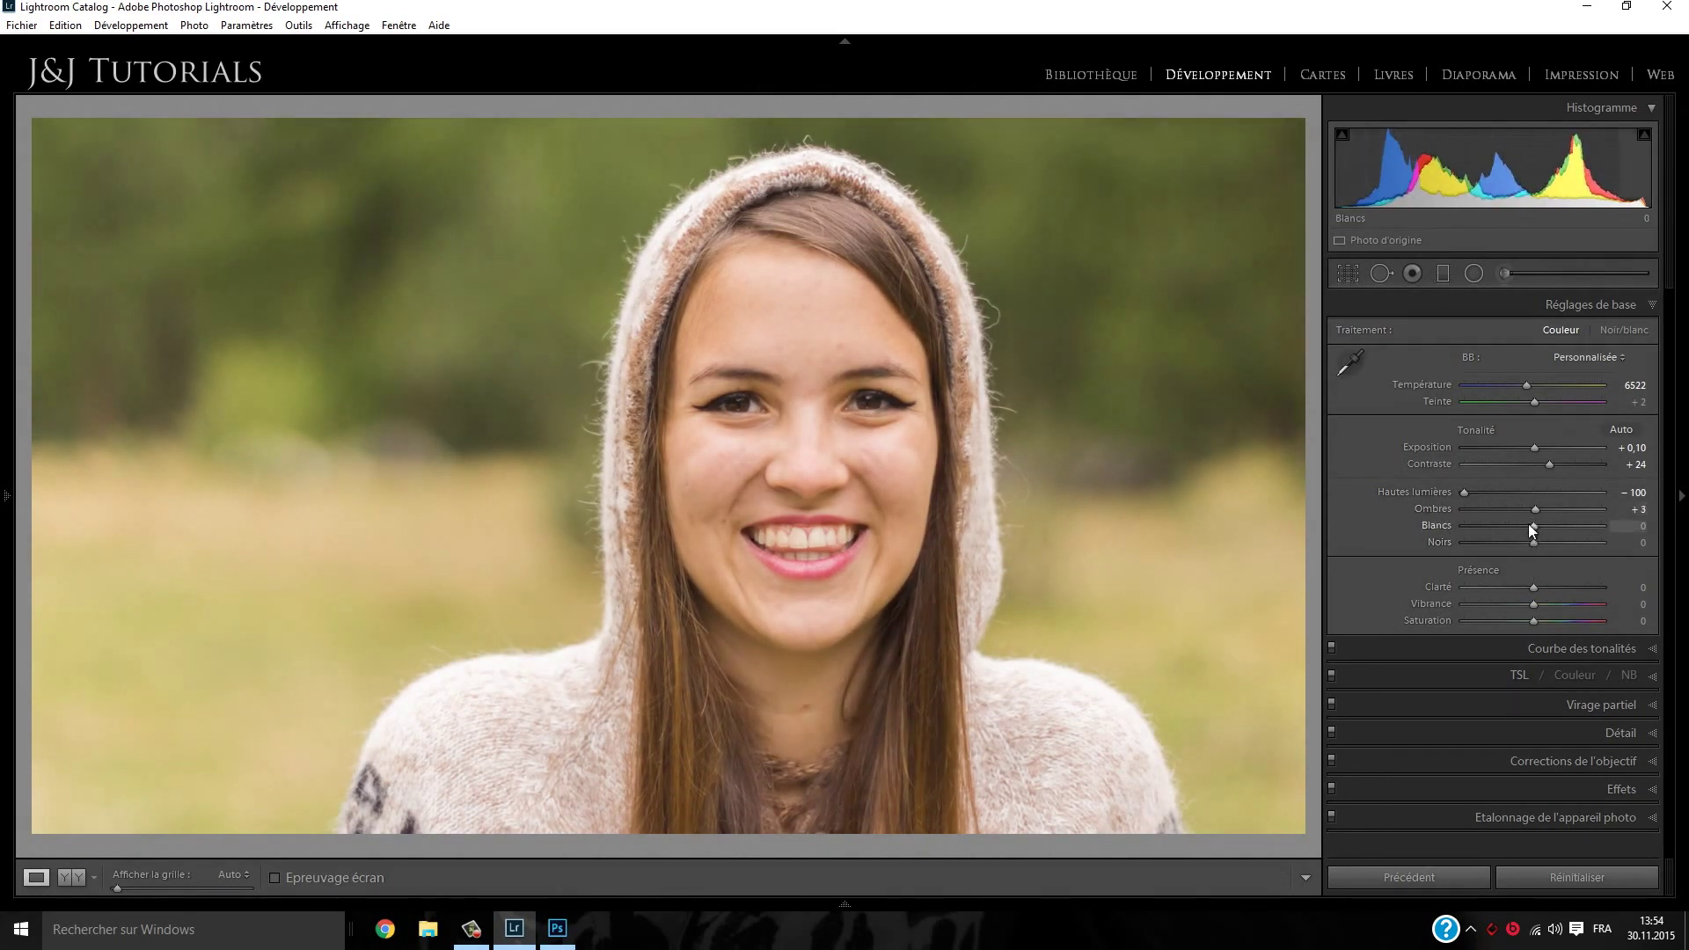
Set the whites to +12 and the blacks to -10 using the clipping preview, and the clarity to +10
mouse_move(1549, 526)
left_mouse_down()
mouse_move(1568, 527)
mouse_move(1523, 534)
left_mouse_up()
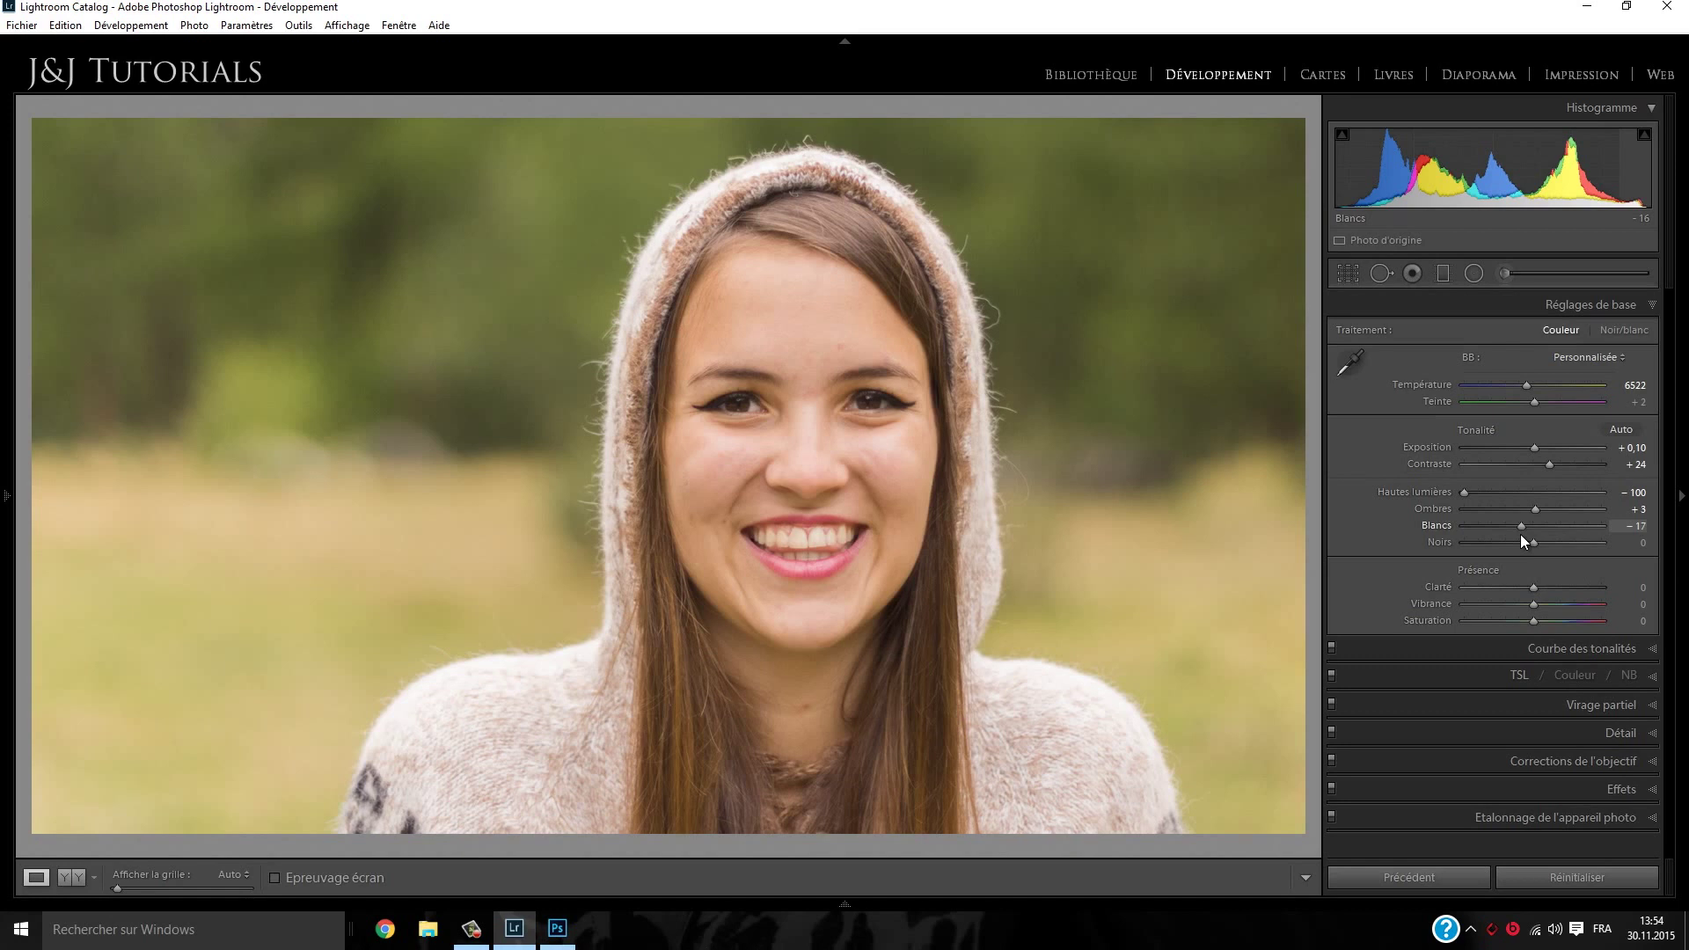
left_click_drag(1522, 533, 1544, 526)
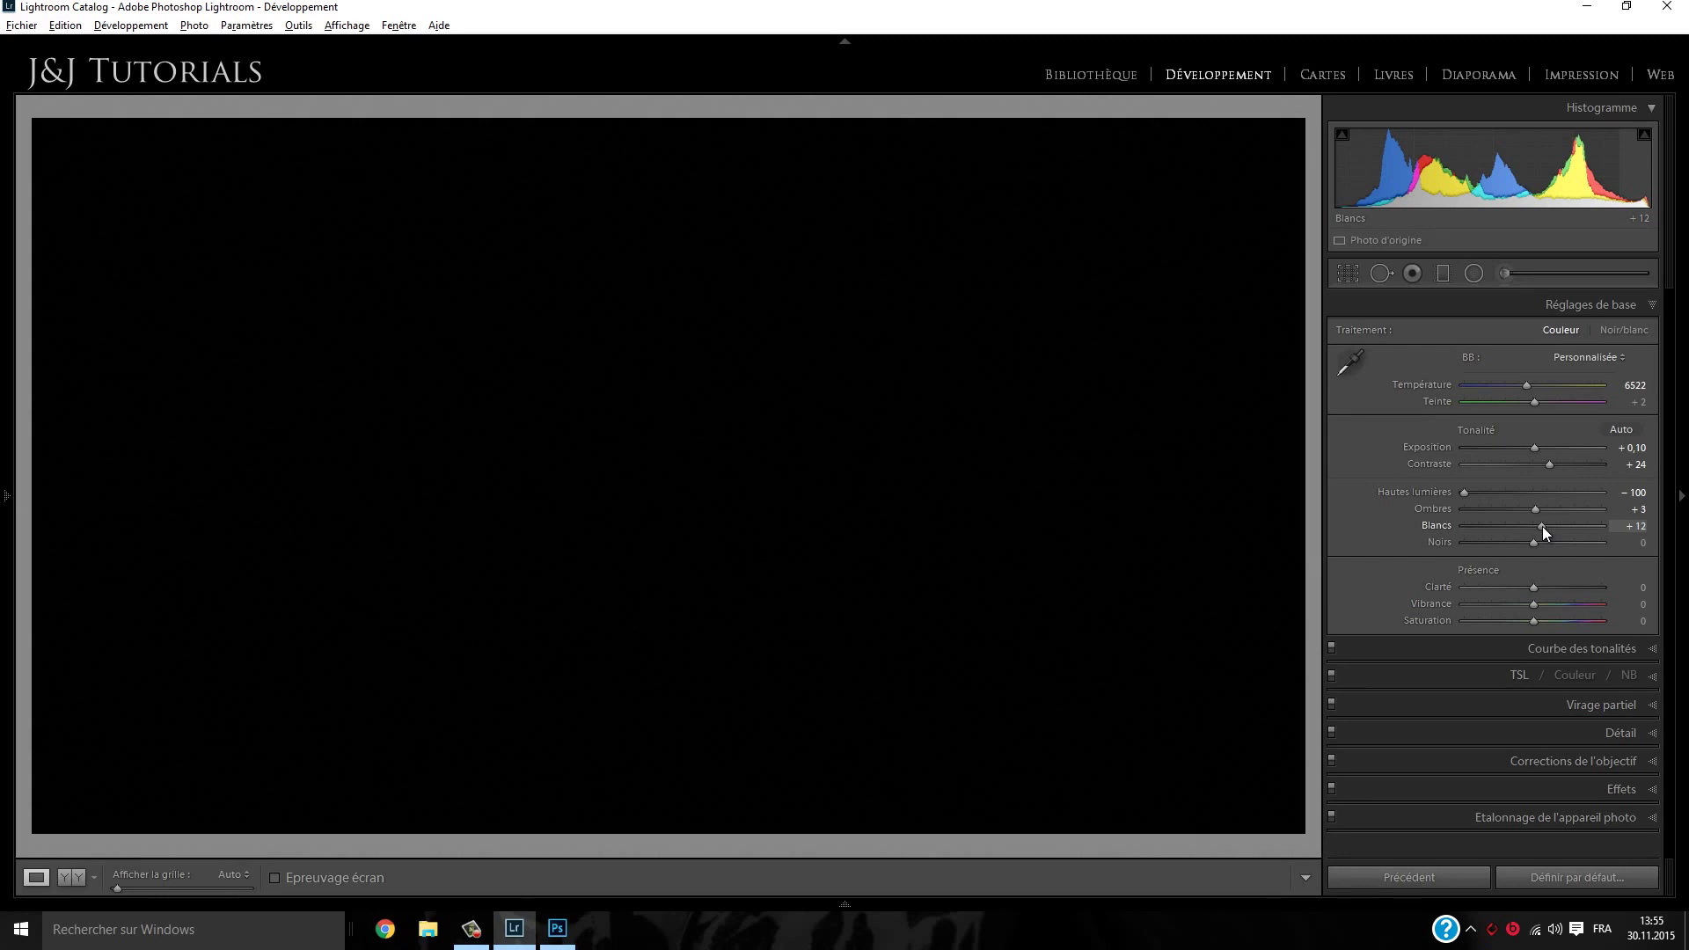
left_click_drag(1540, 530, 1540, 531)
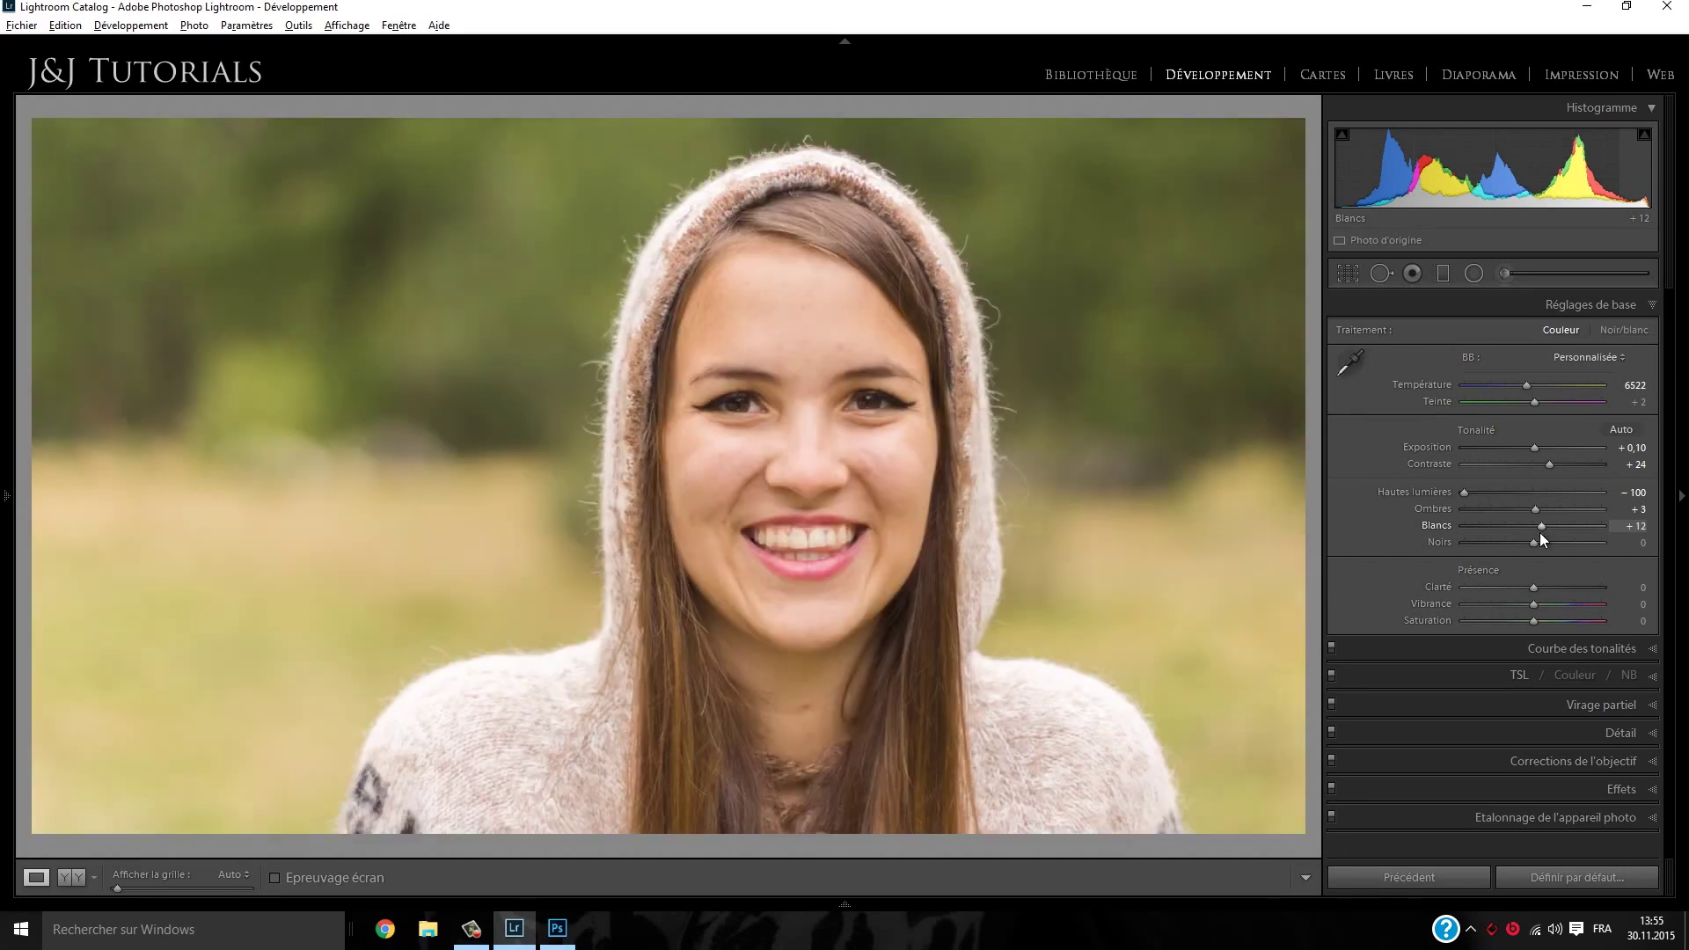
key("alt")
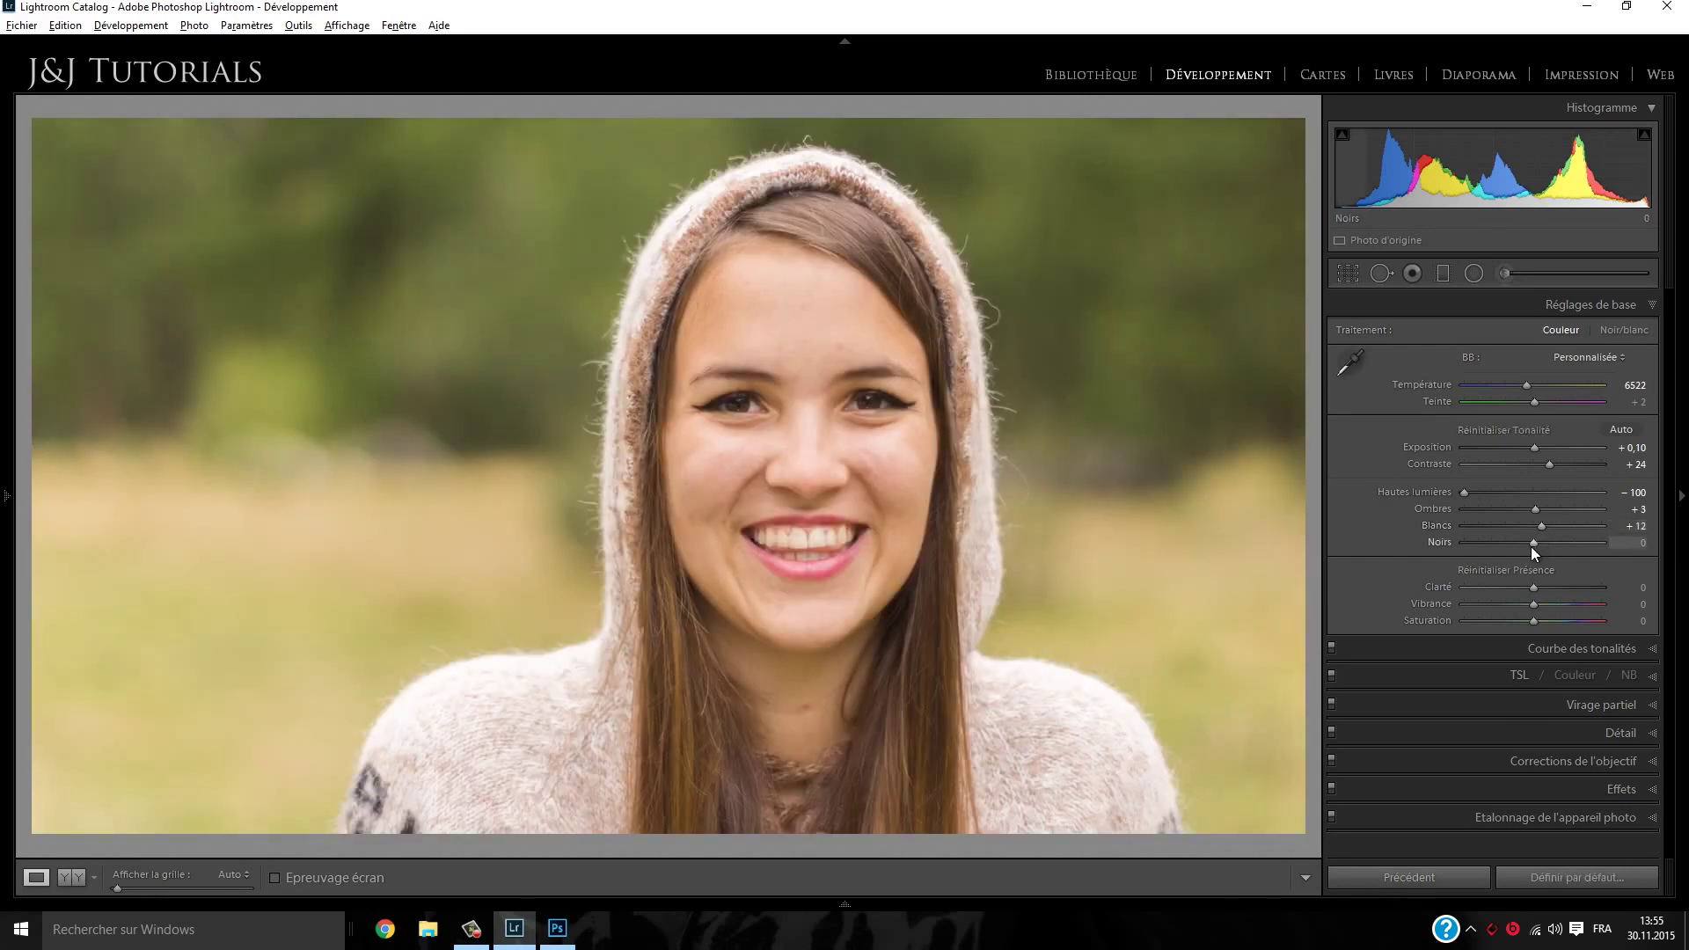
mouse_move(1531, 546)
left_mouse_down()
mouse_move(1510, 551)
mouse_move(1524, 556)
left_mouse_up()
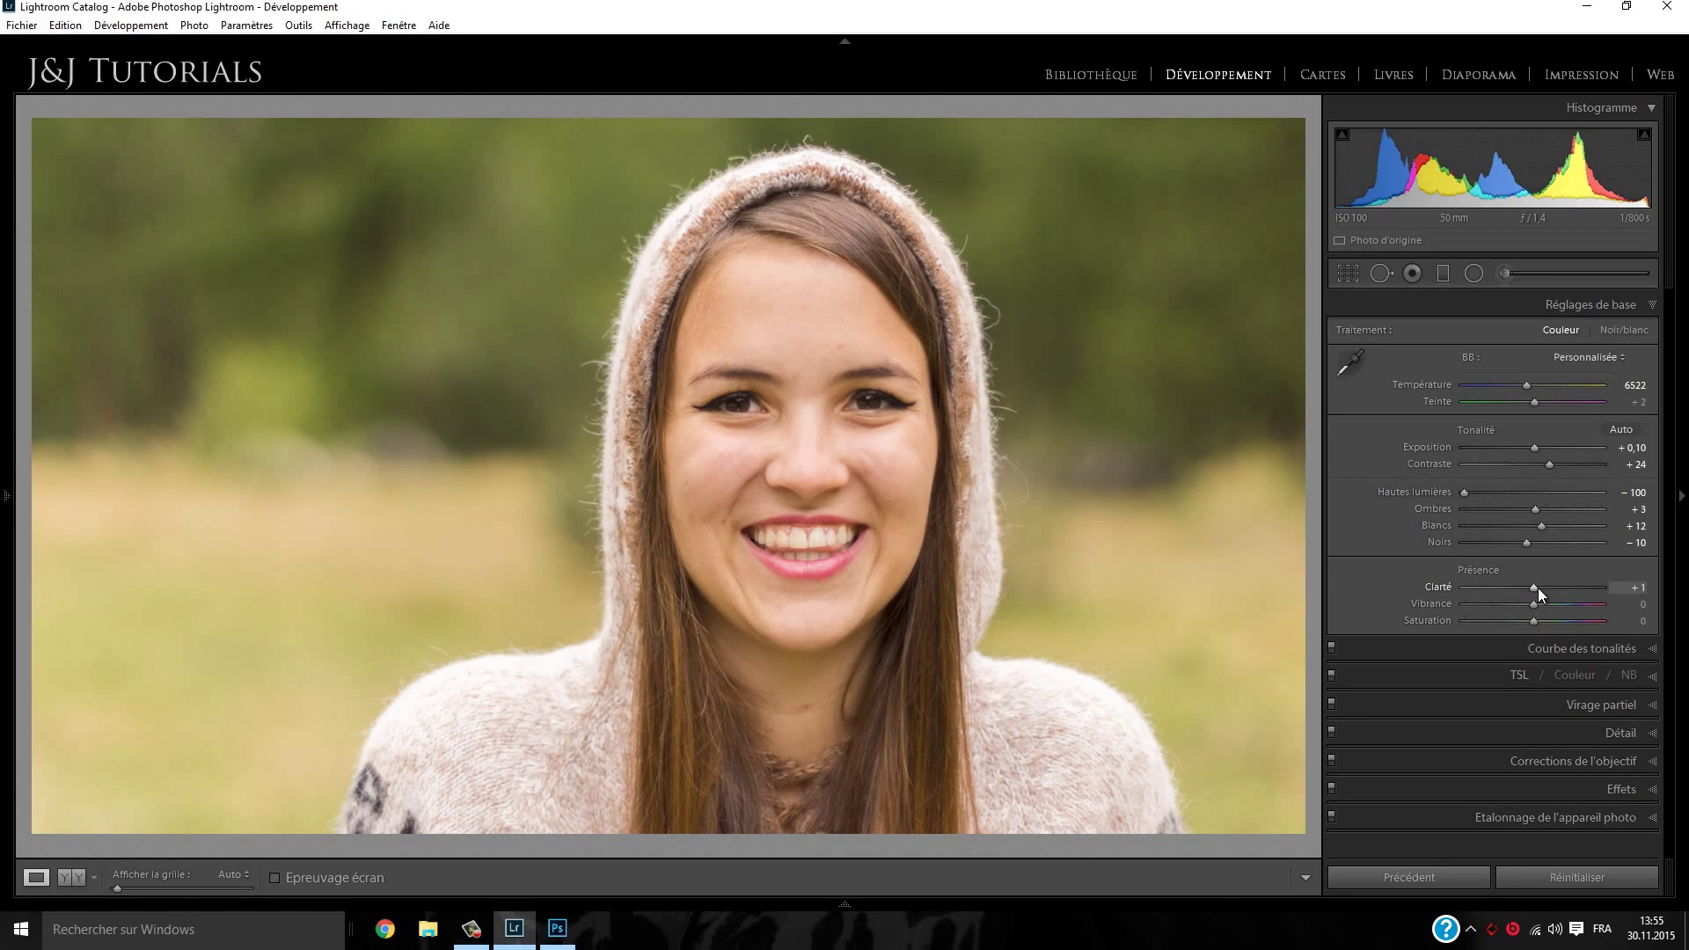
left_click_drag(1543, 593, 1545, 588)
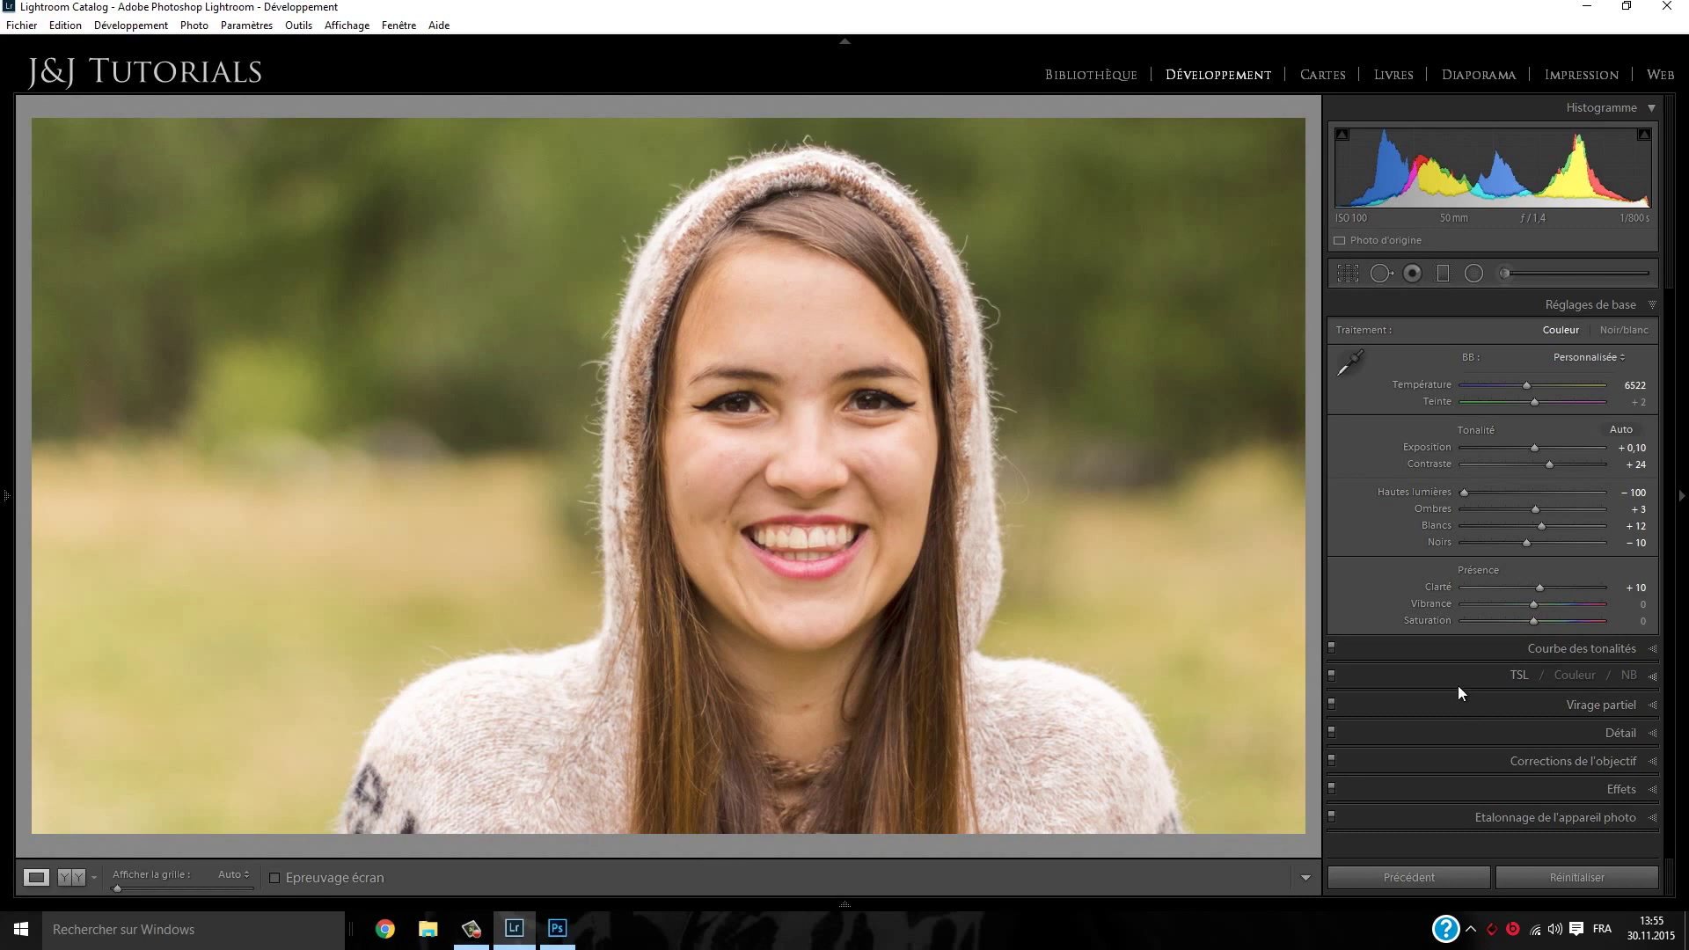
Shape the RGB point curve: raise the black point slightly, add shadow and highlight points, and lower the white point slightly
left_click(1457, 658)
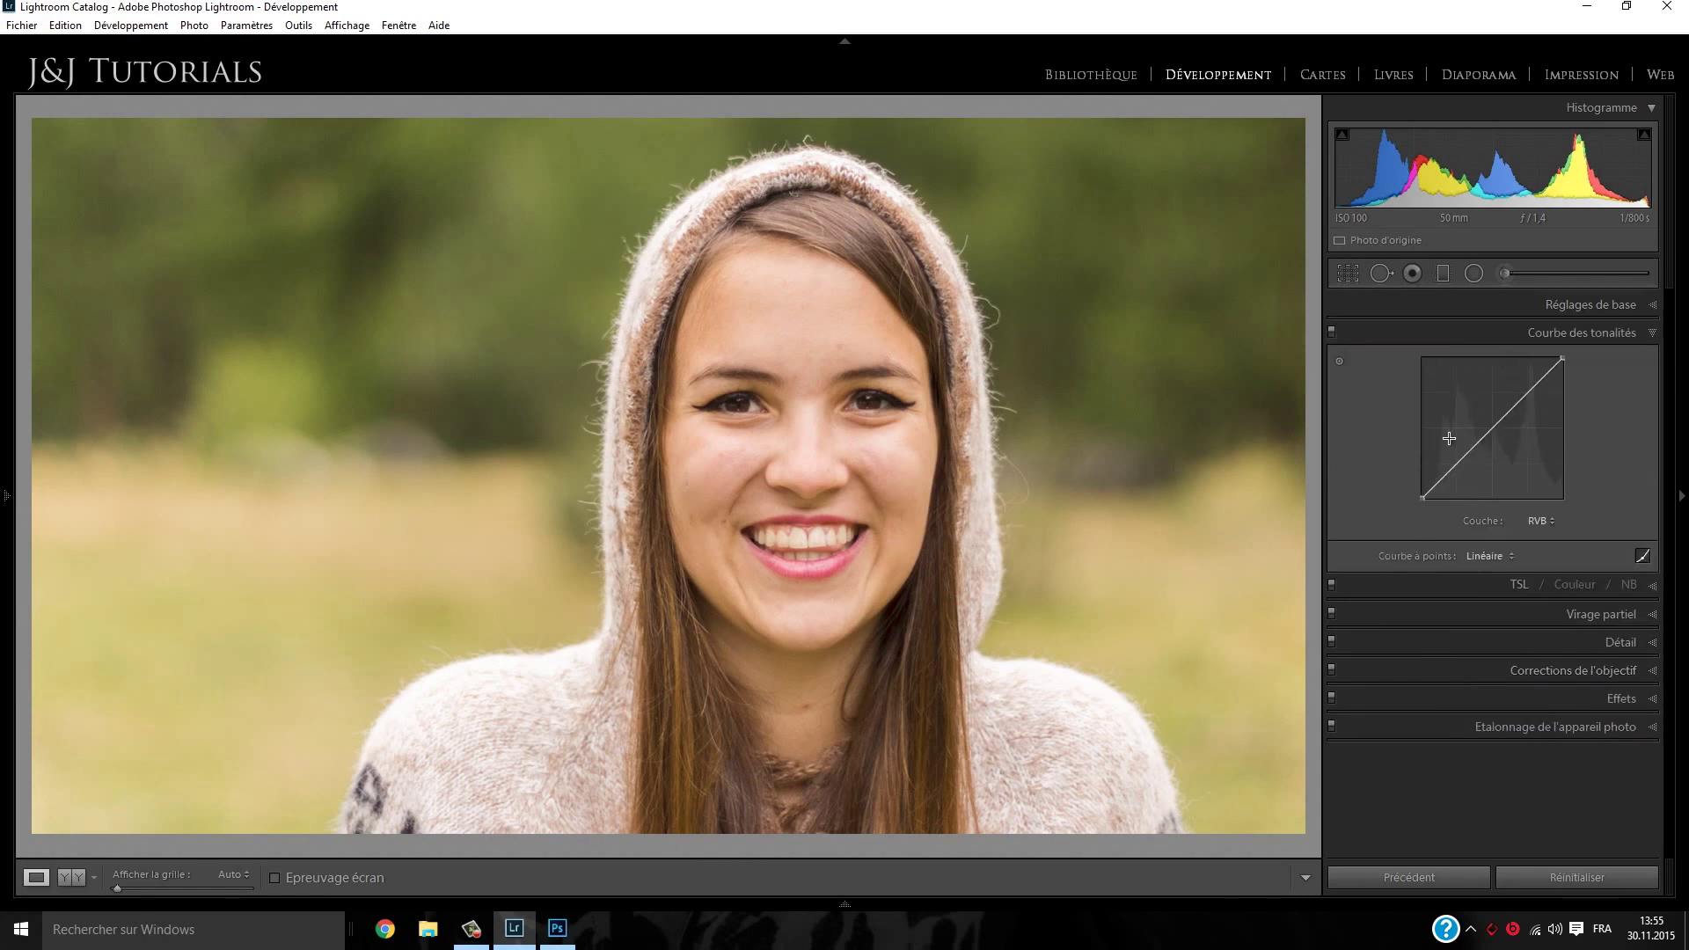
left_click_drag(1421, 491, 1421, 486)
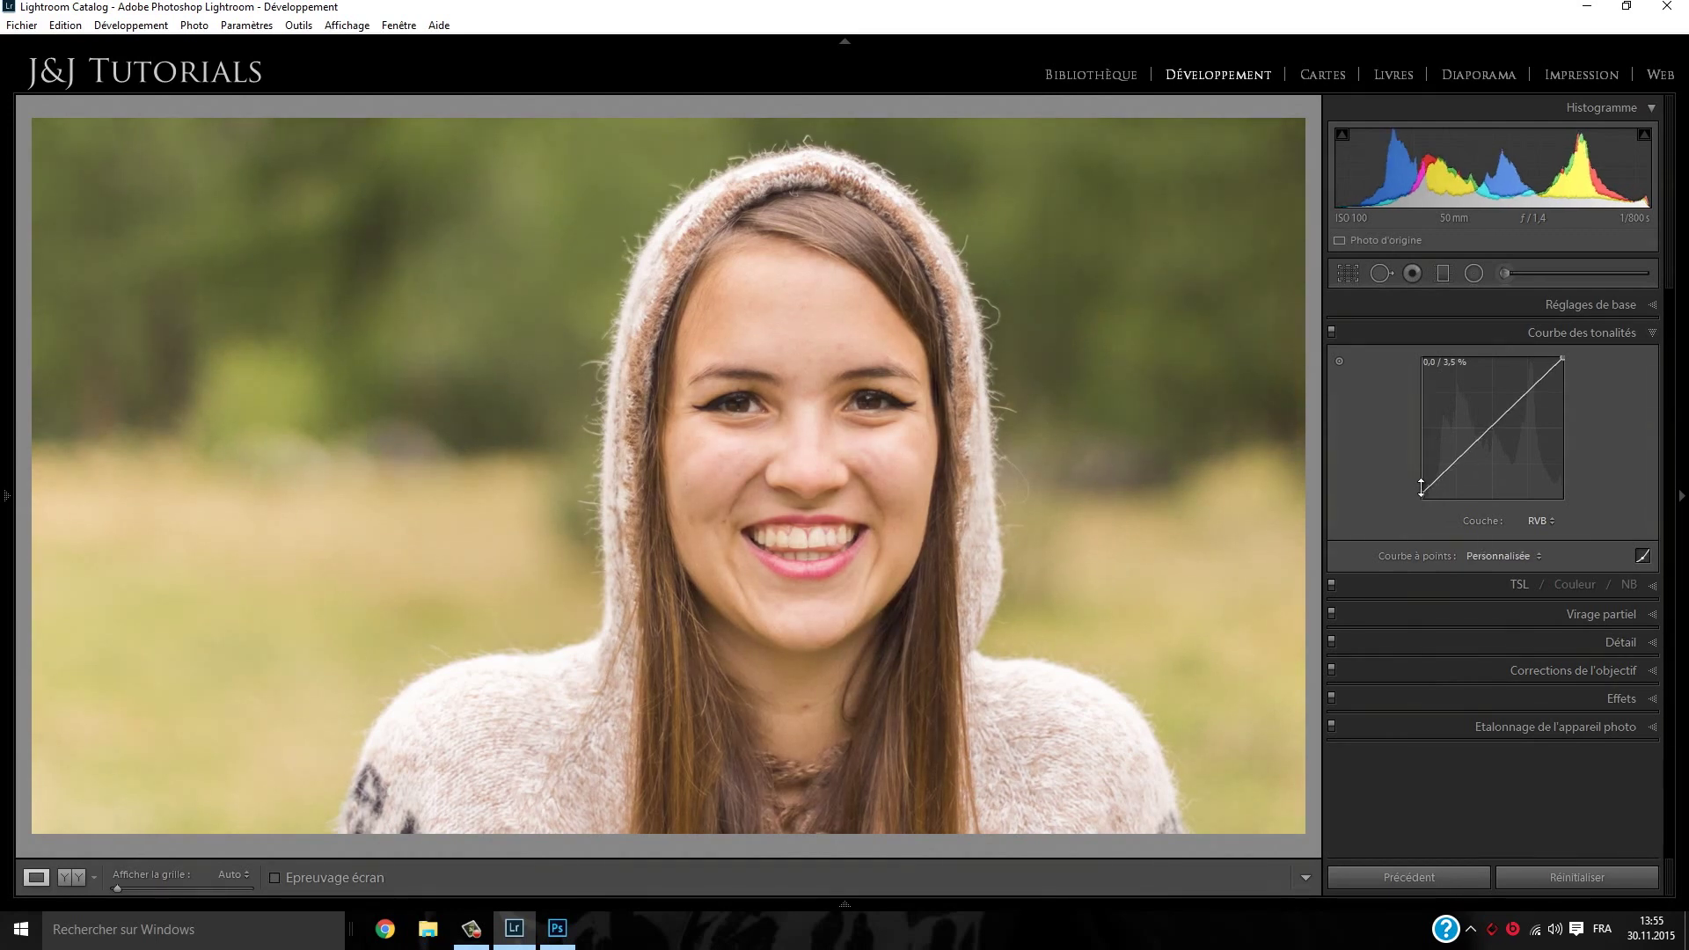
left_click_drag(1467, 454, 1467, 456)
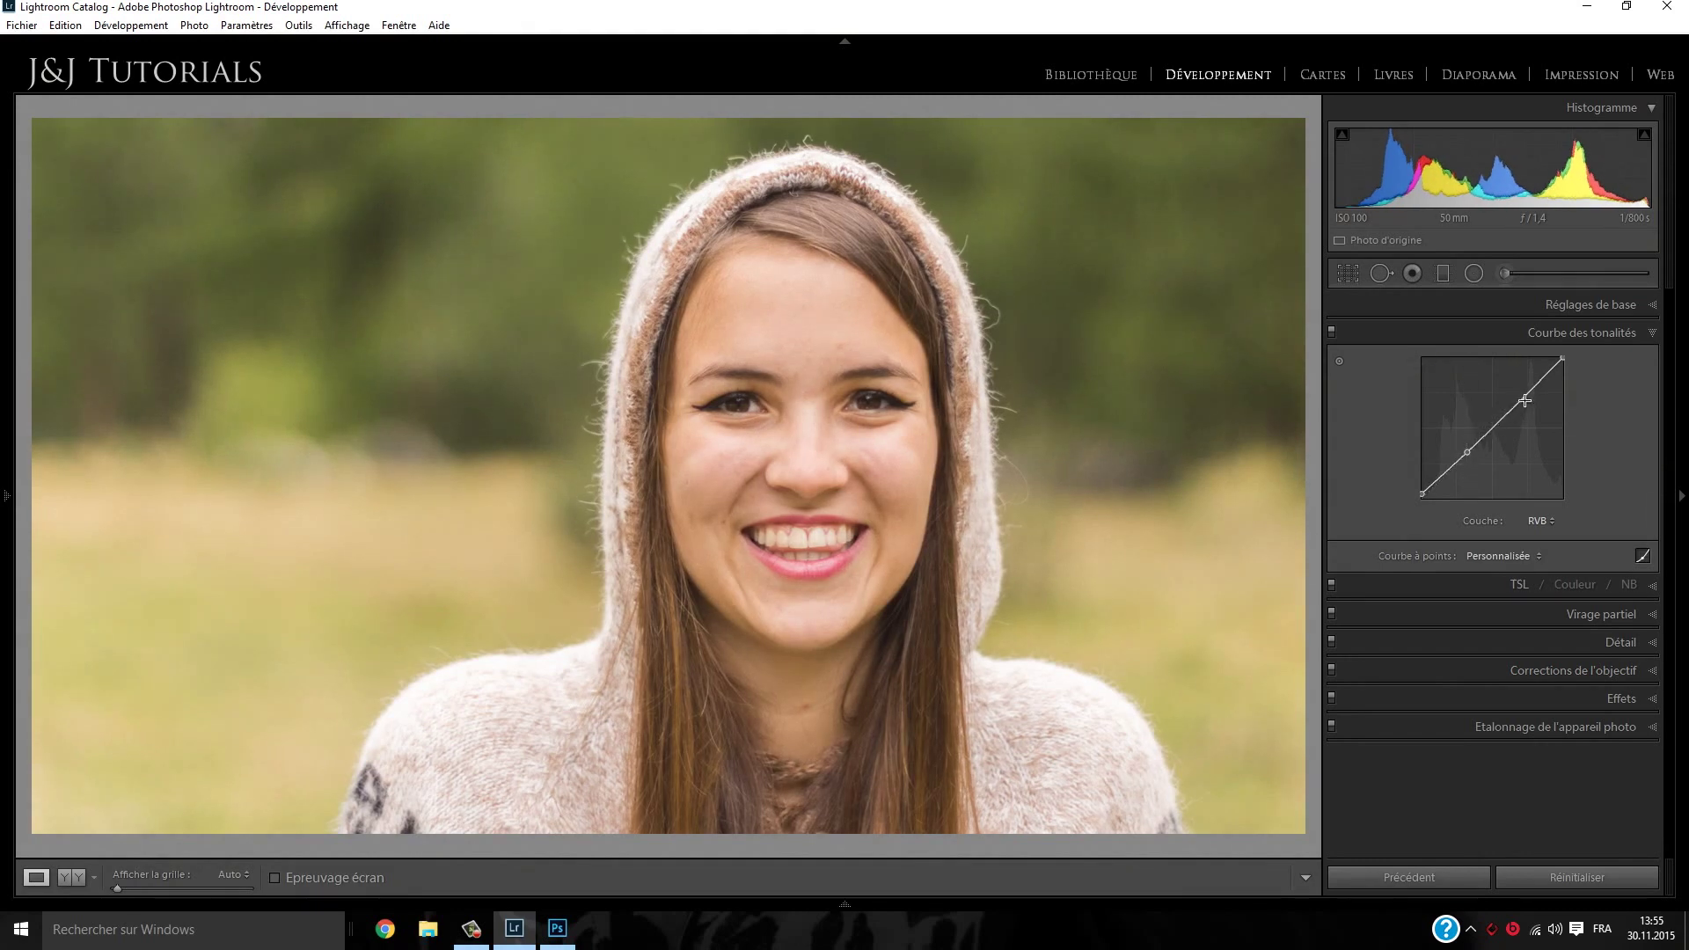
left_click_drag(1525, 397, 1522, 396)
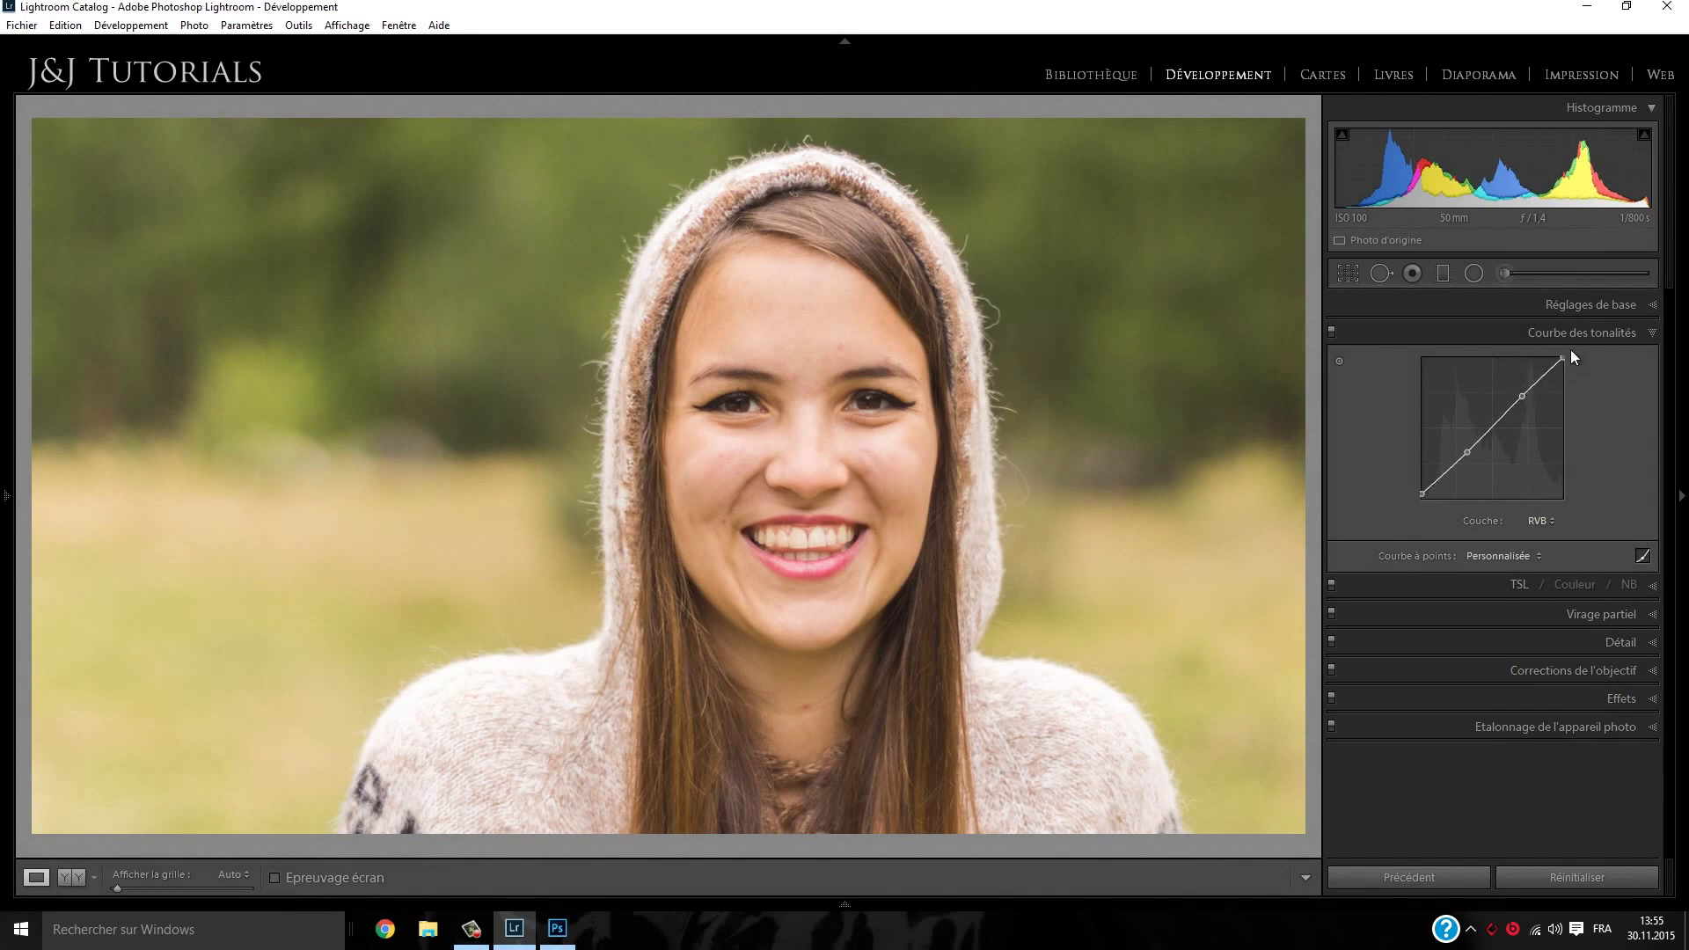
left_click_drag(1562, 357, 1567, 367)
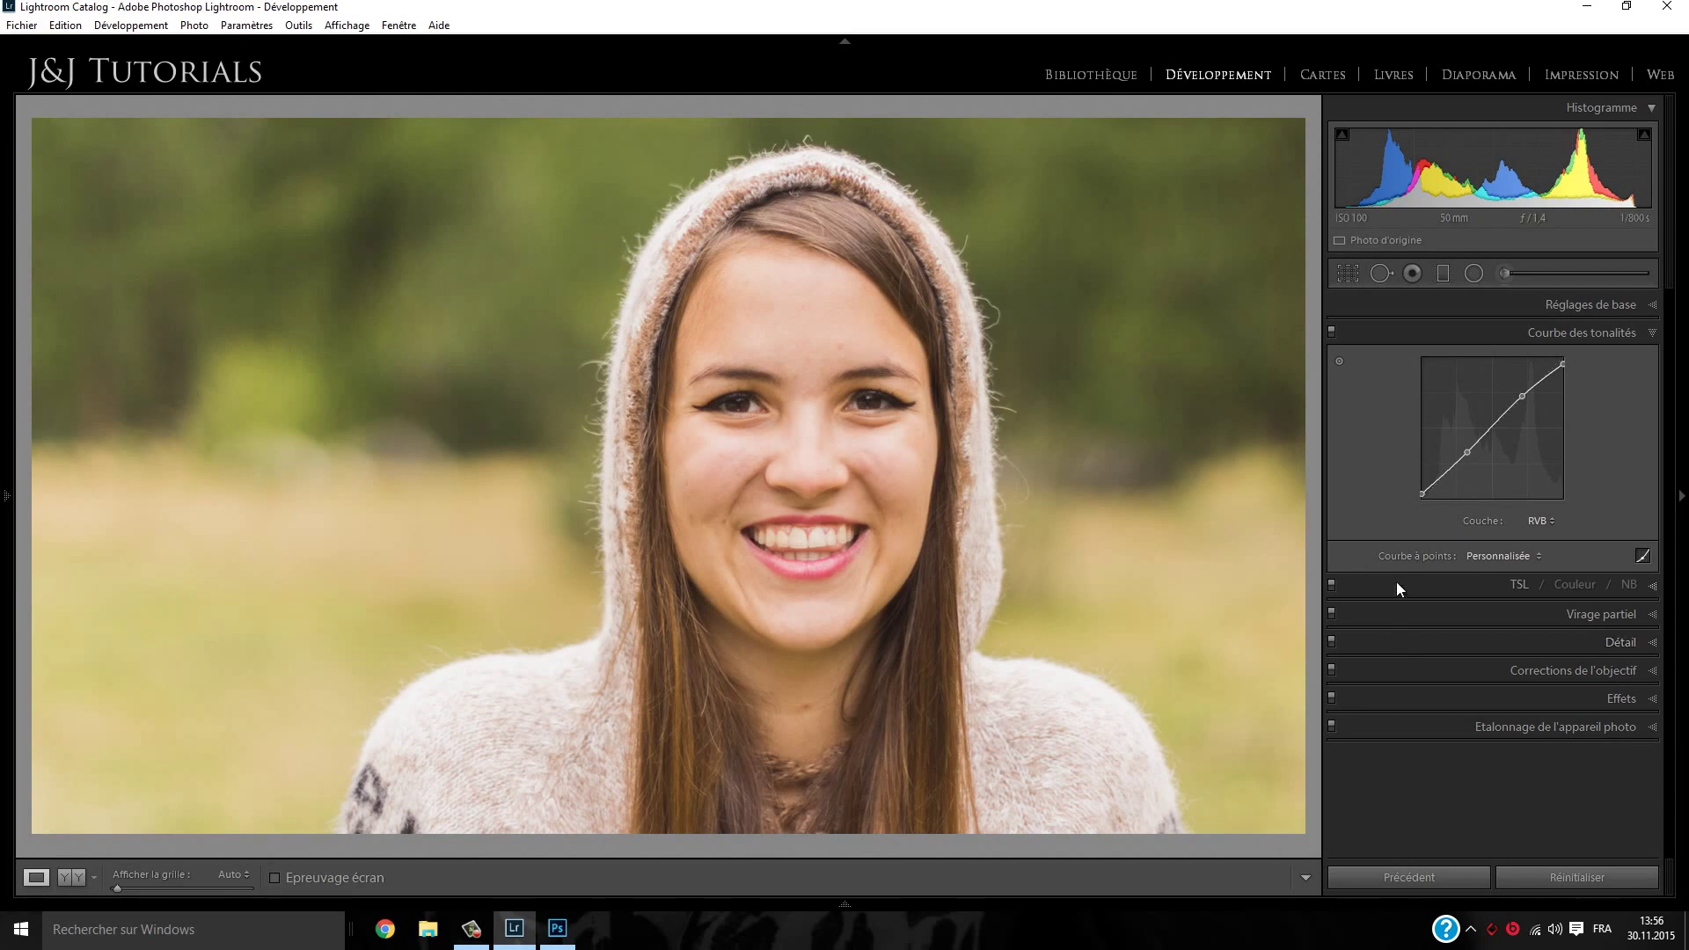
left_click(1420, 587)
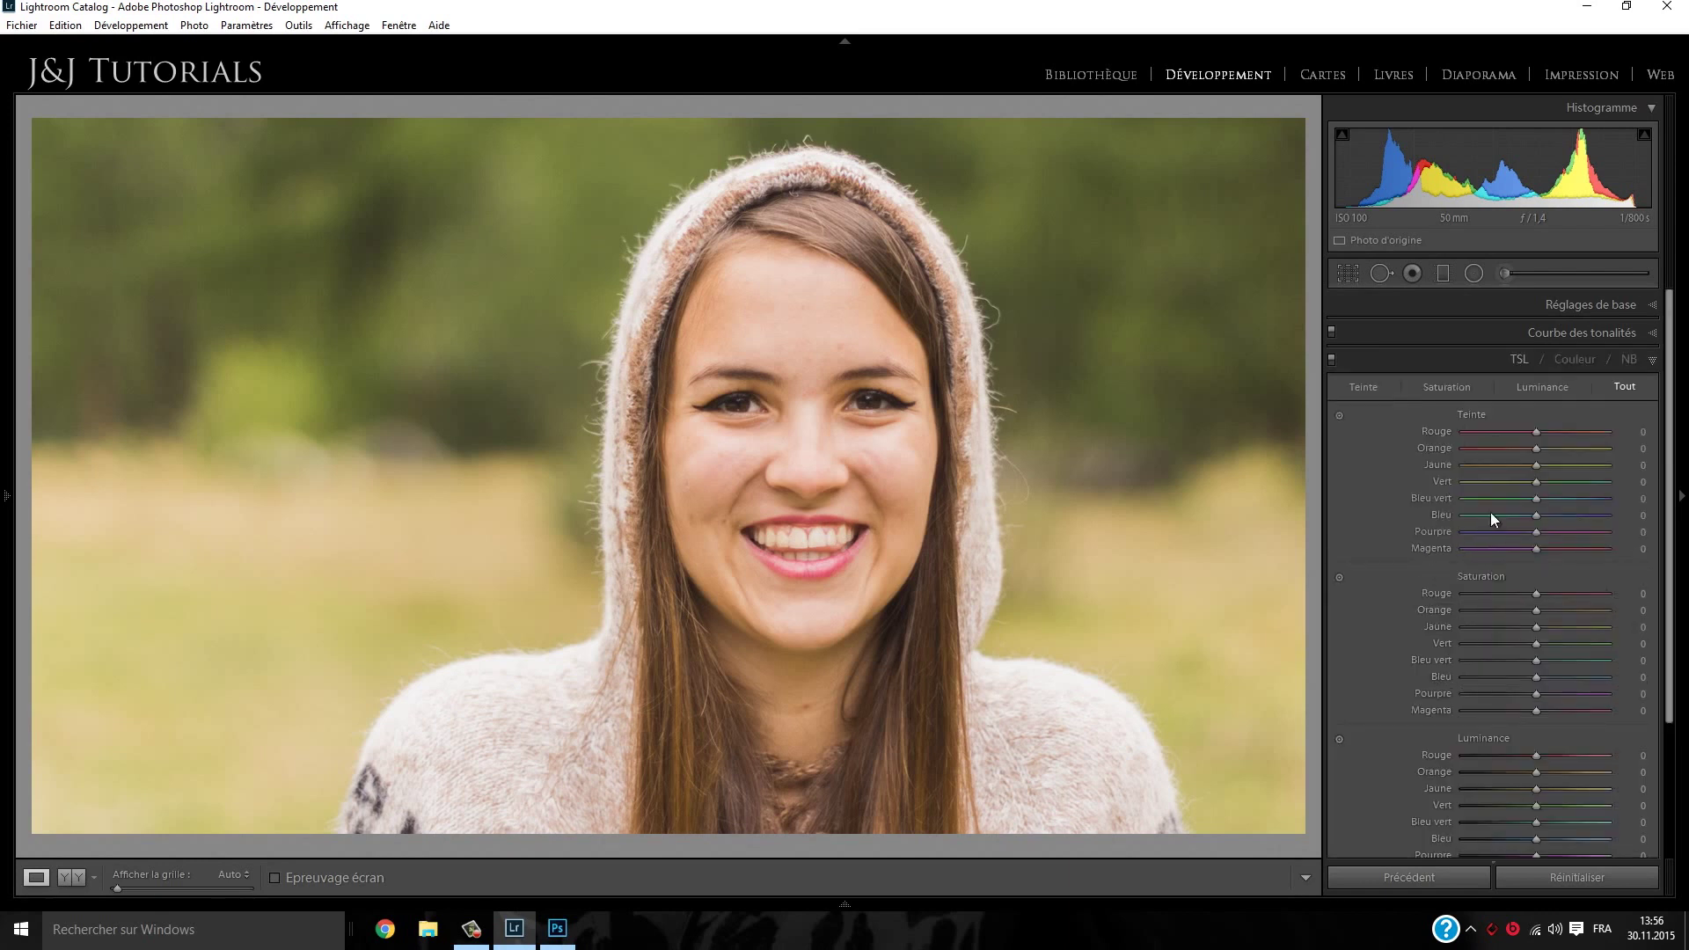
scroll(1439, 431, "down", 3)
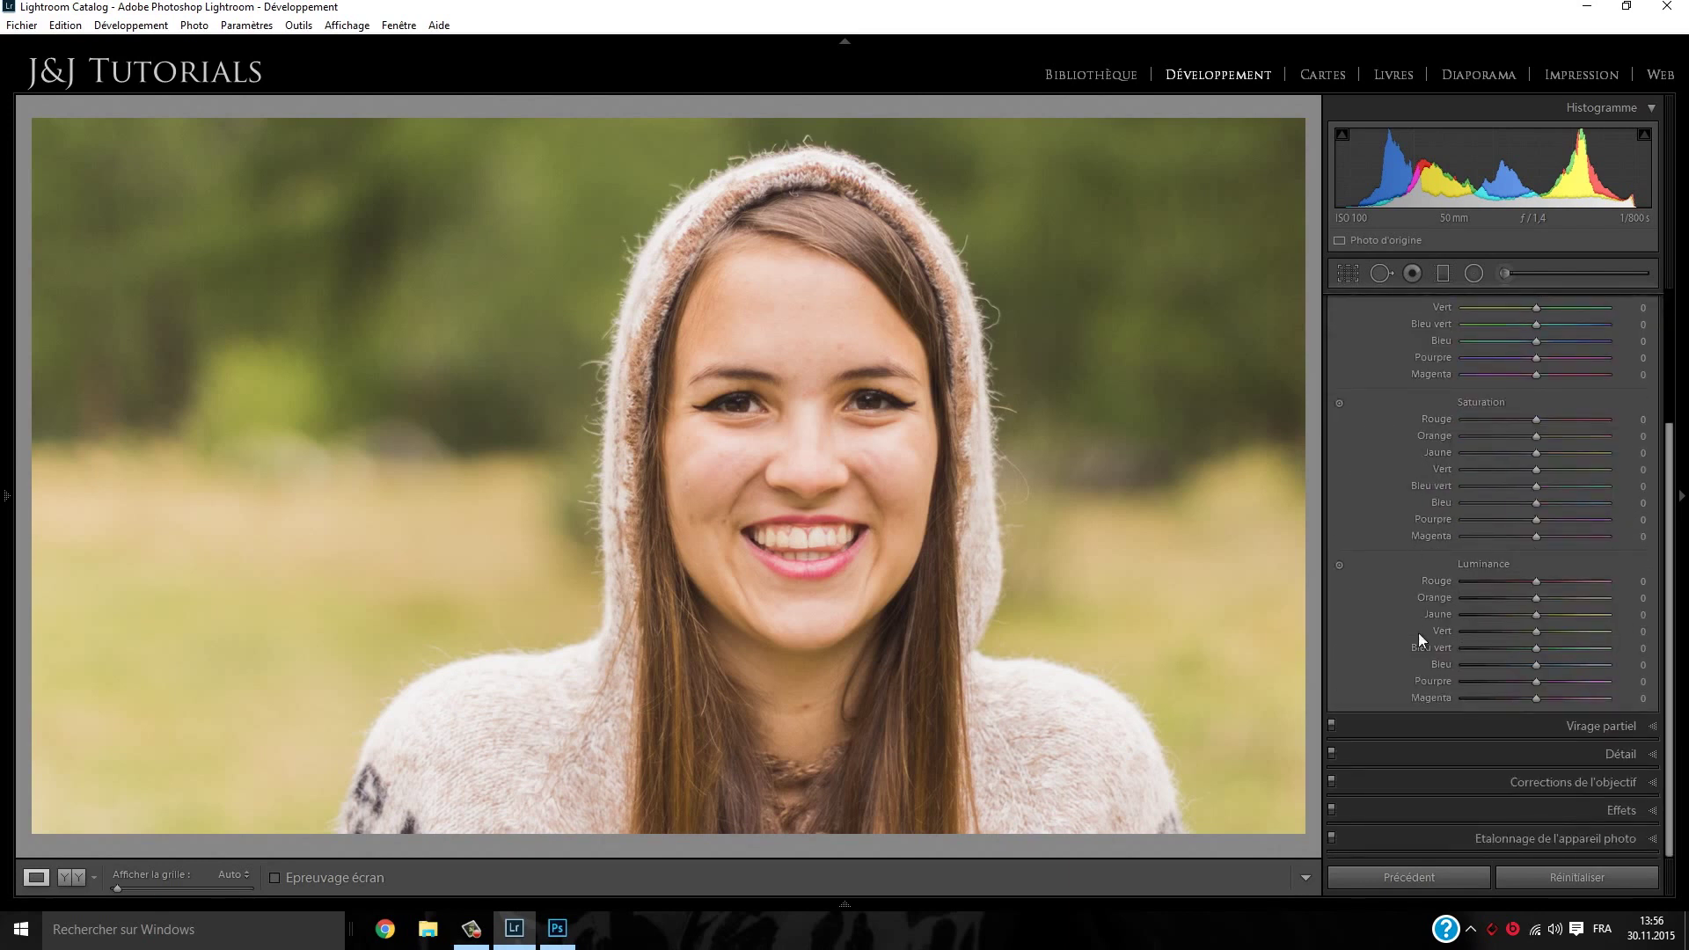
Set the split toning saturation to 13 for the highlights and 12 for the shadows
left_click(1444, 728)
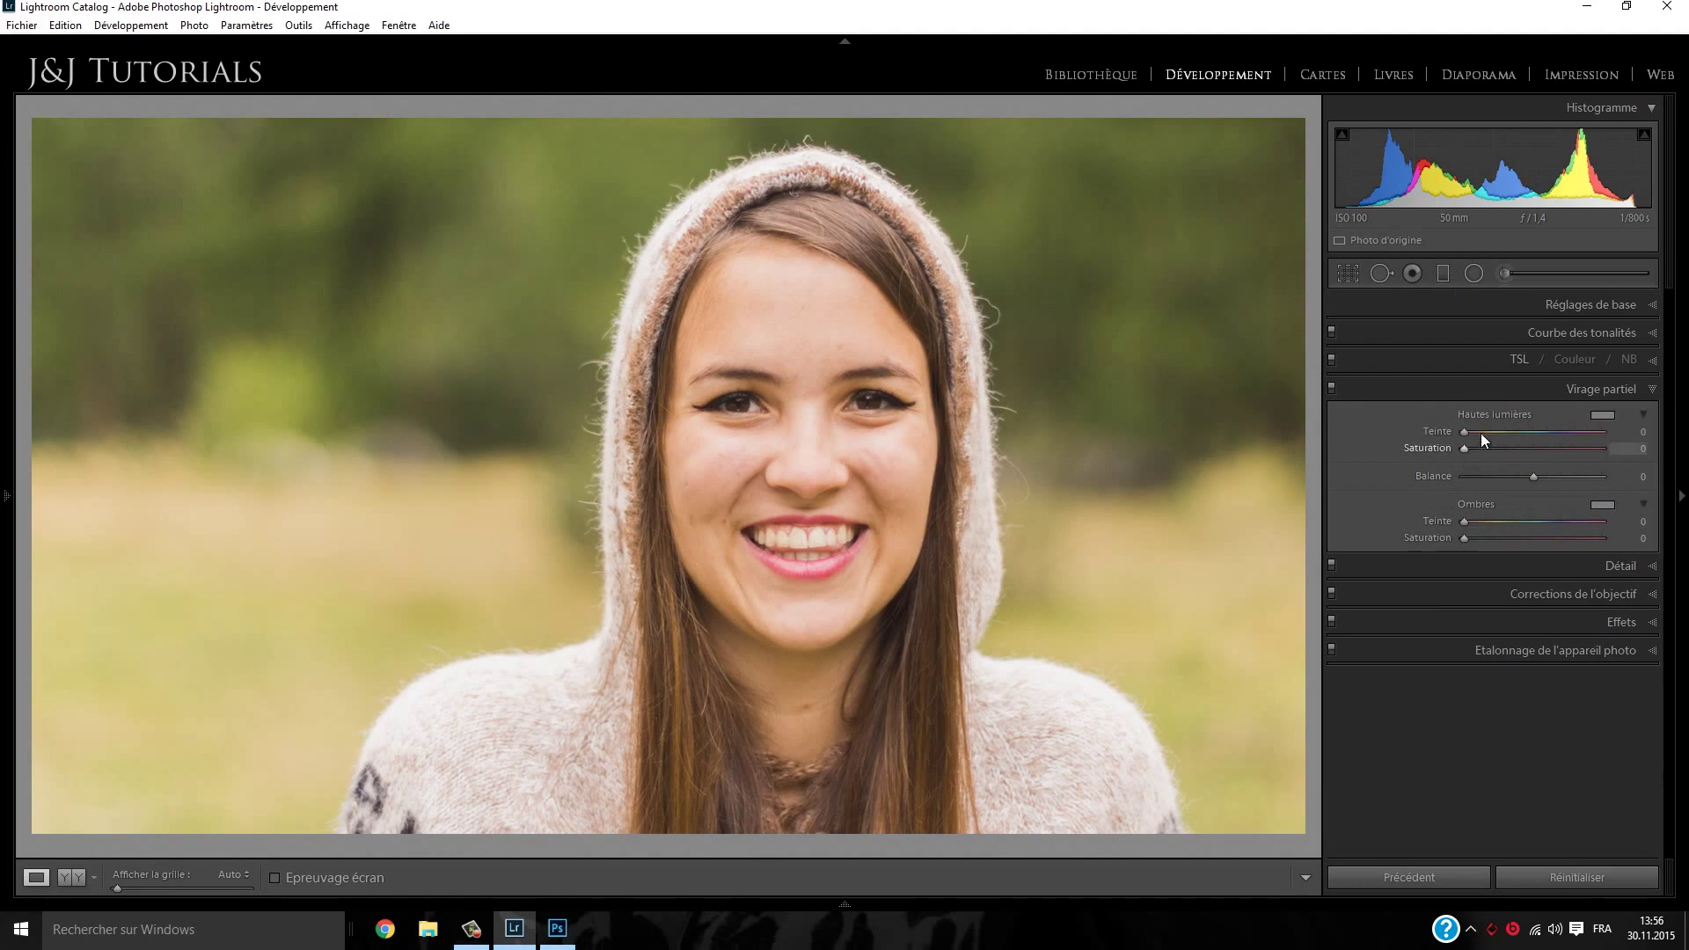
left_click_drag(1465, 450, 1486, 452)
left_click_drag(1483, 455, 1481, 452)
left_click_drag(1483, 541, 1481, 524)
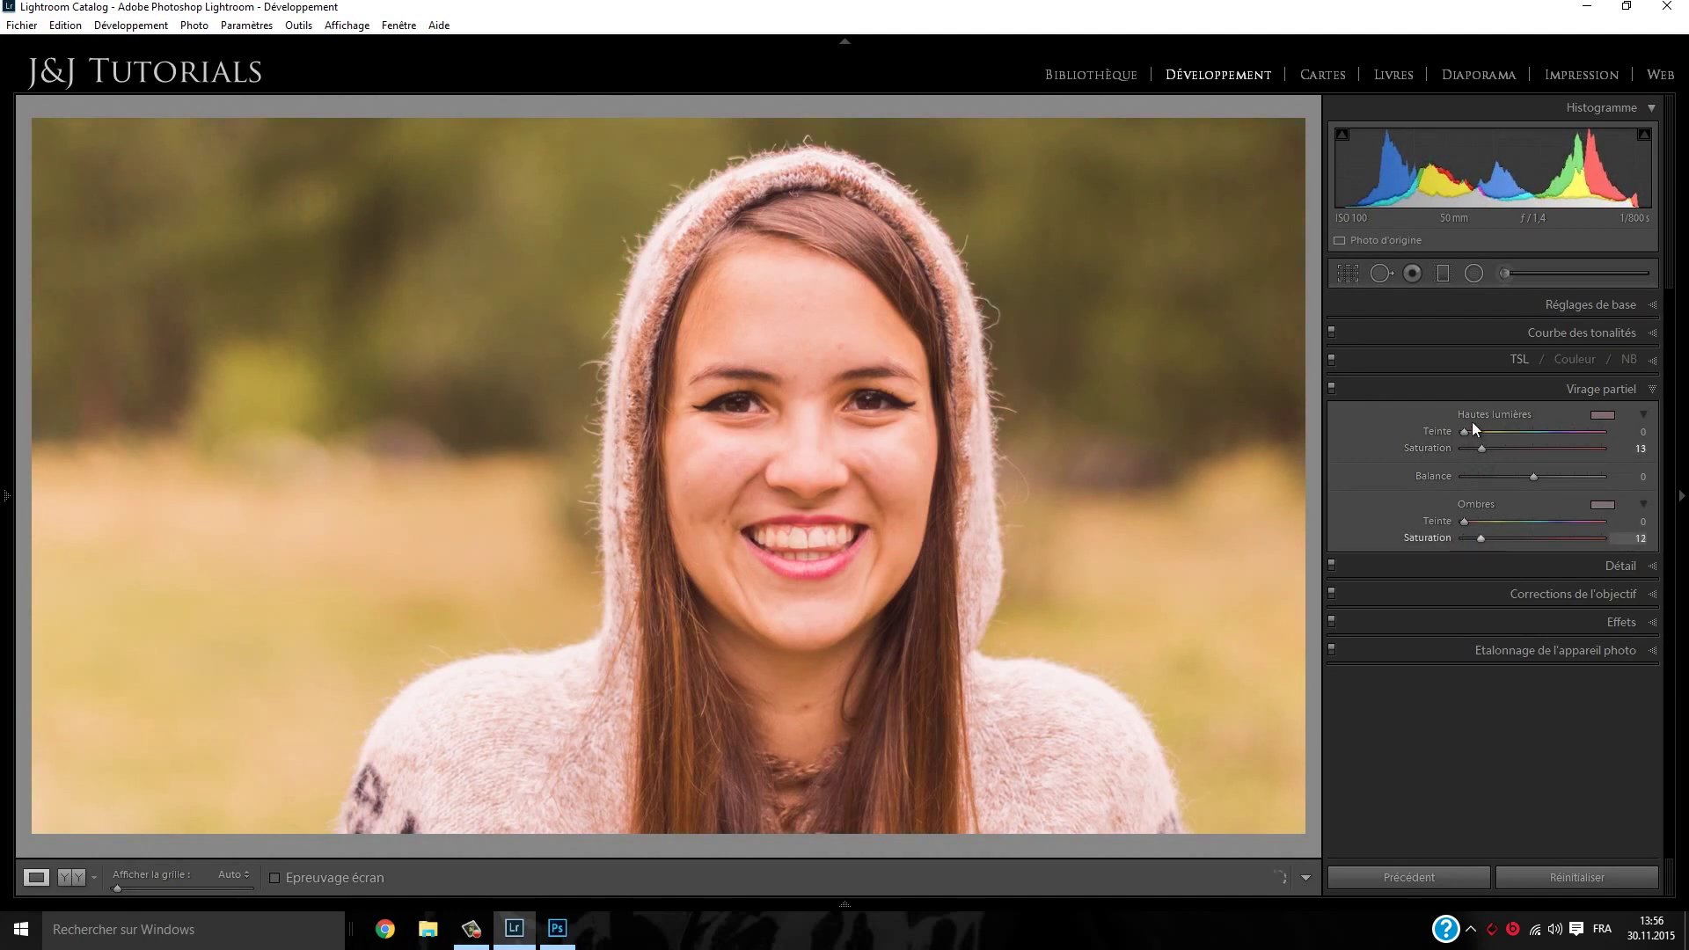
Set the split toning hue to 319 for the highlights and 275 for the shadows, keeping highlight saturation at 13
left_click_drag(1470, 431, 1576, 443)
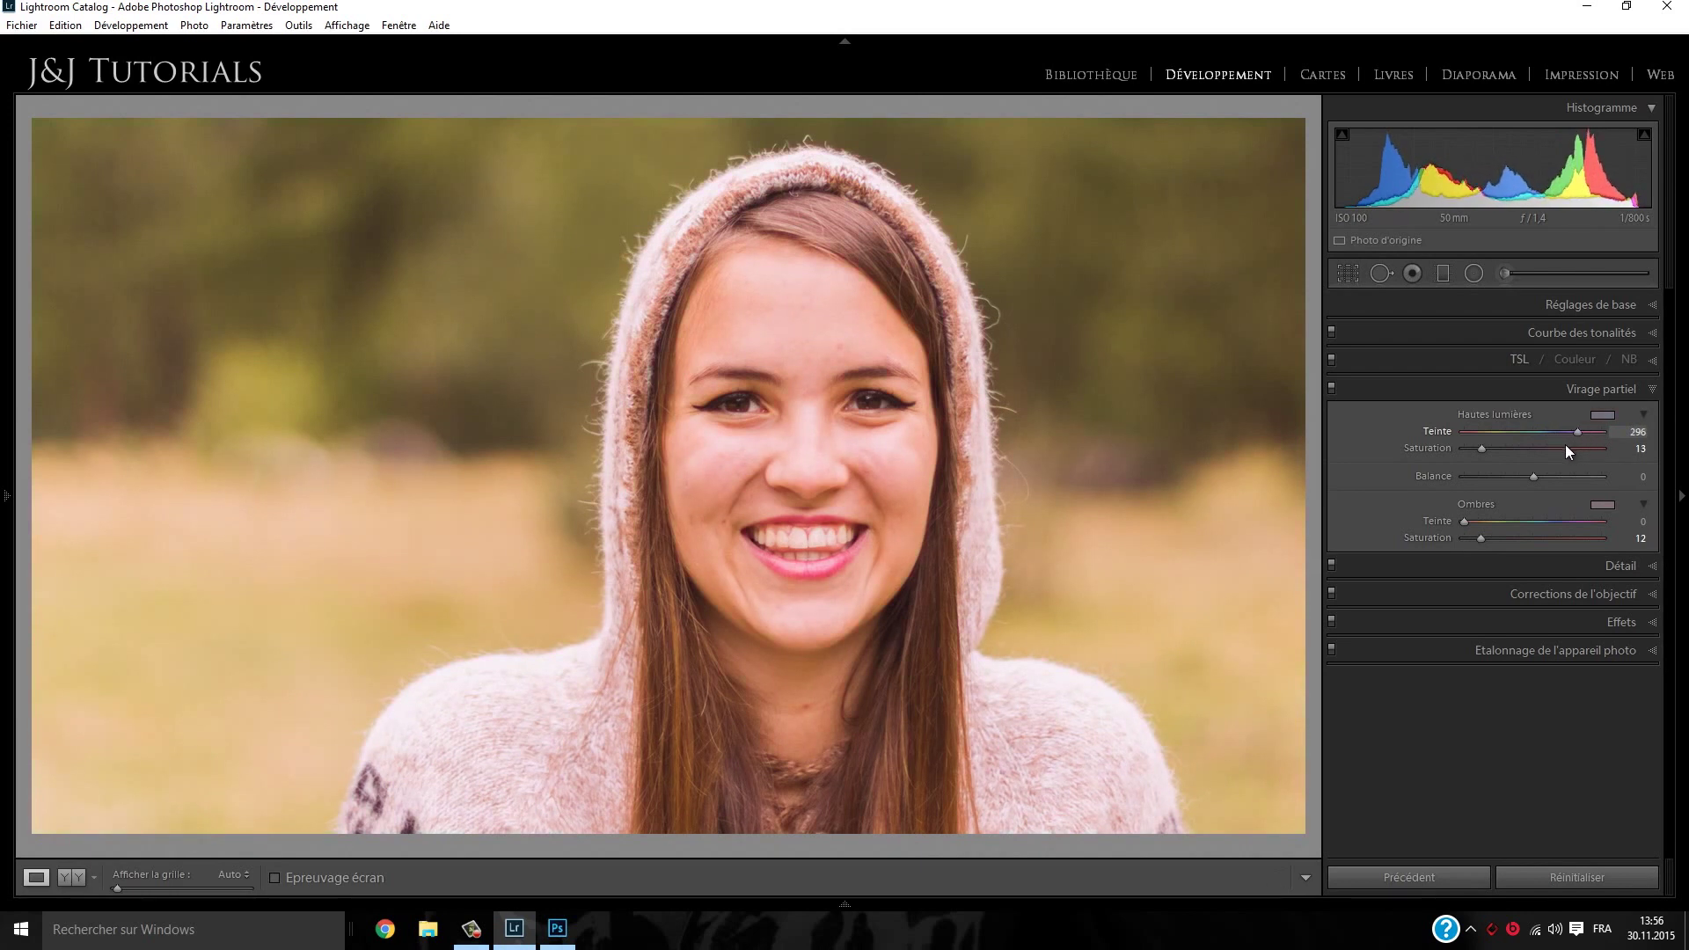
left_click_drag(1466, 523, 1566, 525)
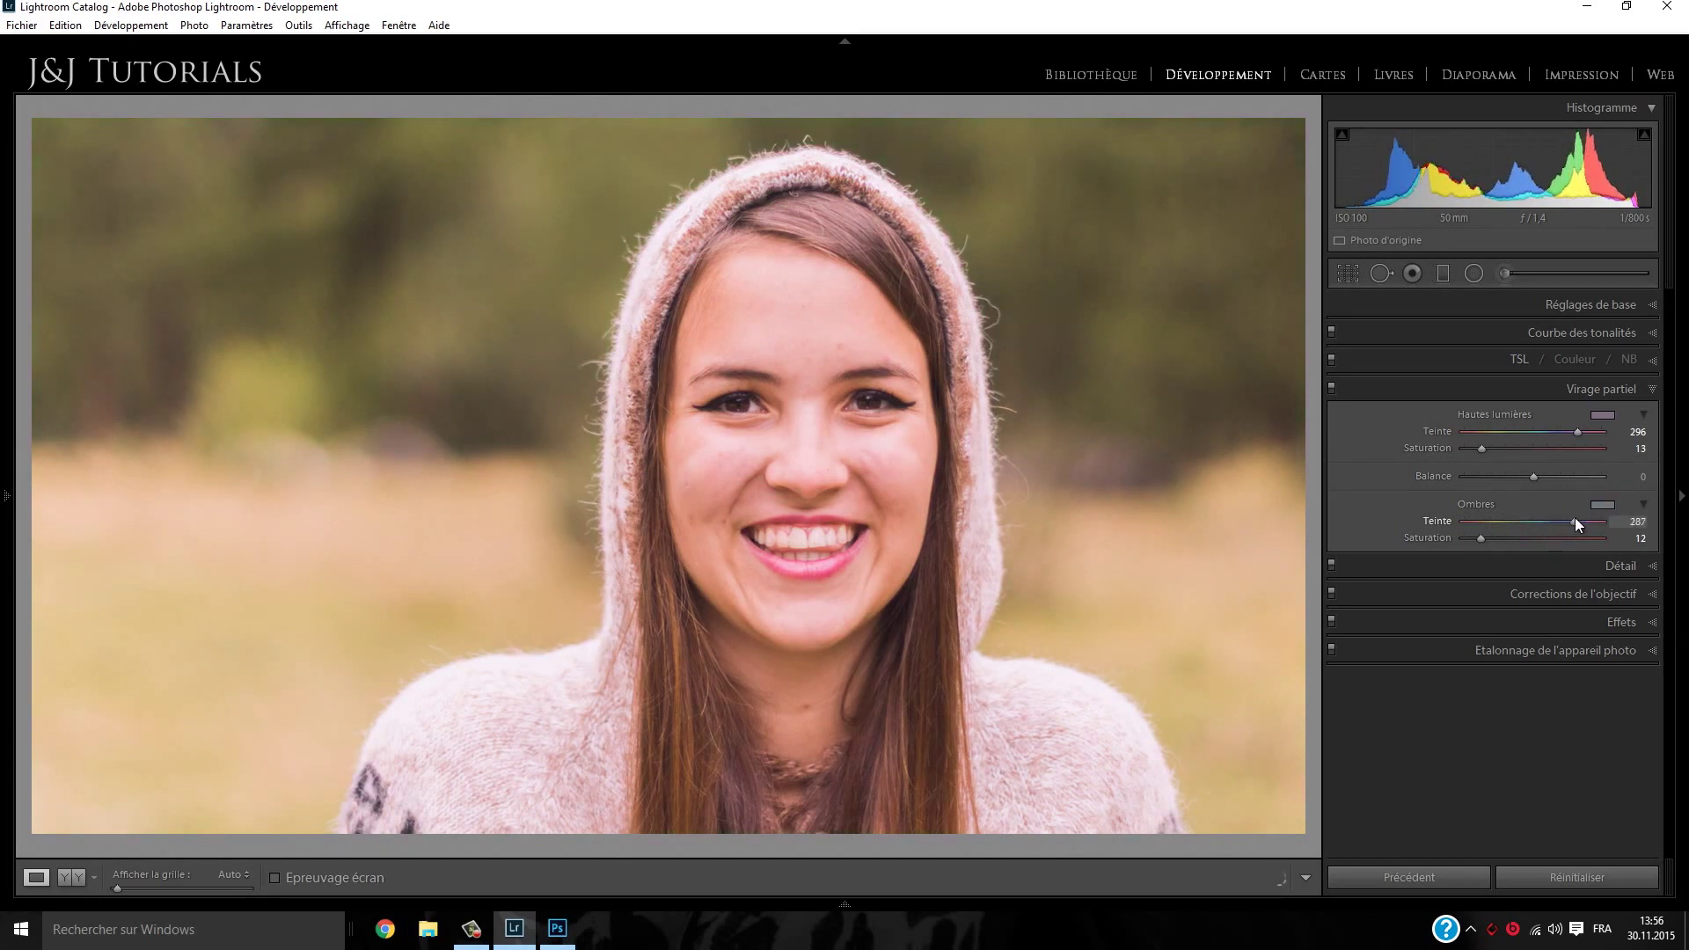
mouse_move(1574, 525)
left_mouse_down()
mouse_move(1458, 525)
mouse_move(1588, 528)
mouse_move(1571, 521)
left_mouse_up()
left_click_drag(1482, 450, 1497, 453)
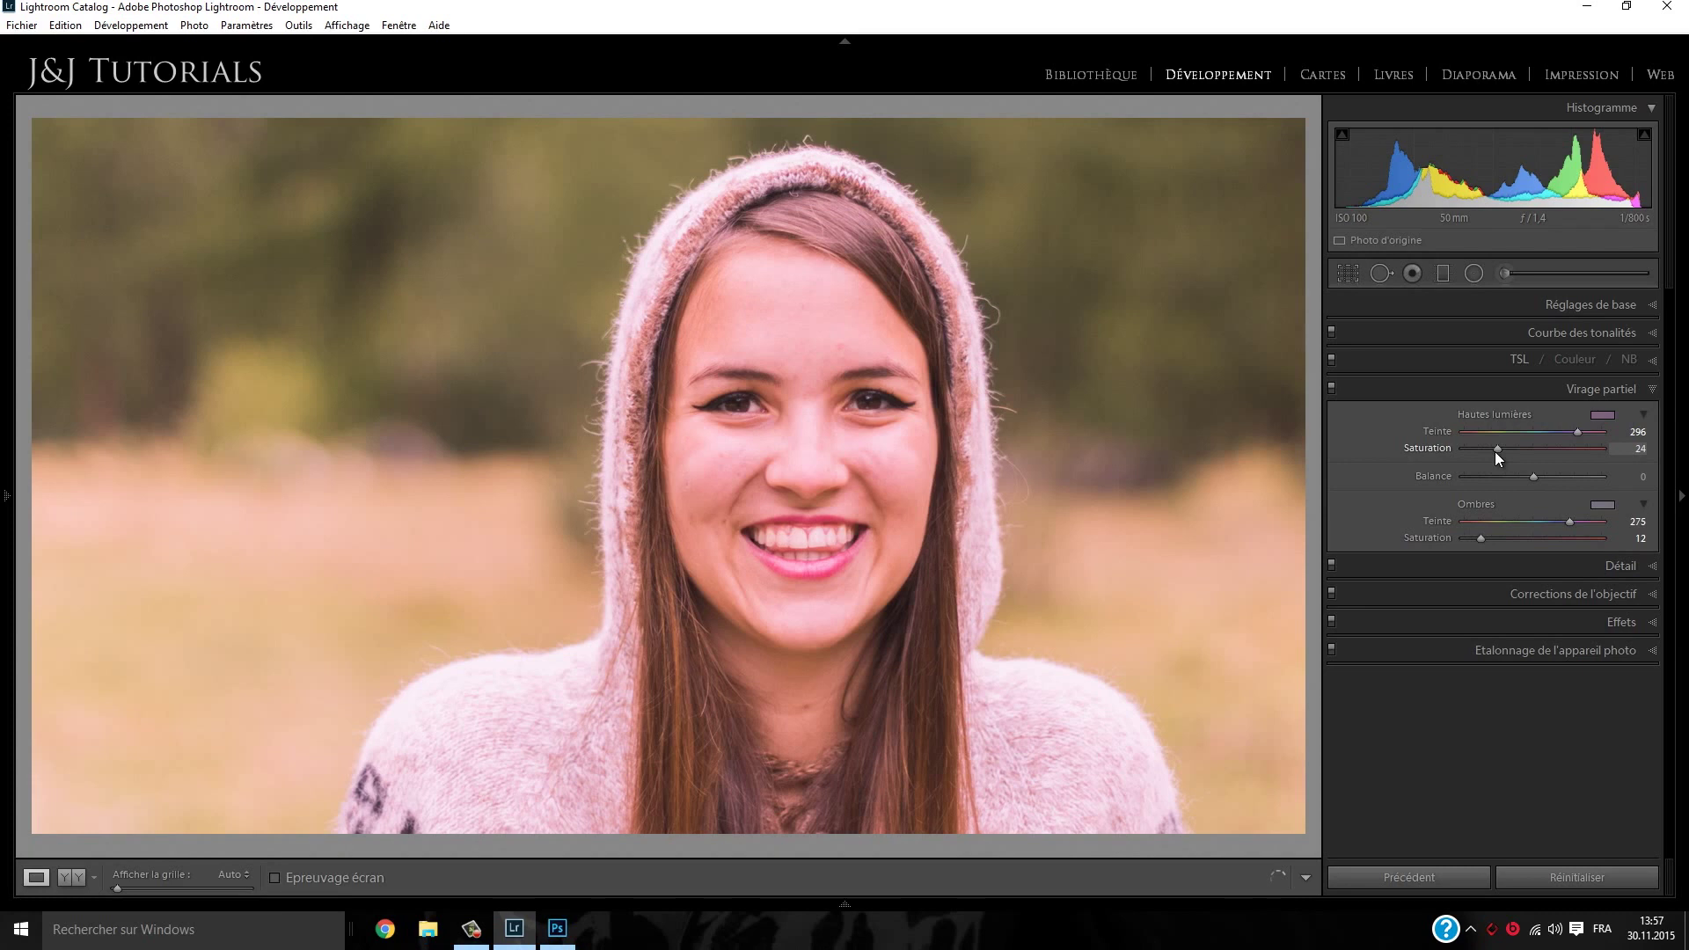
left_click_drag(1497, 449, 1483, 450)
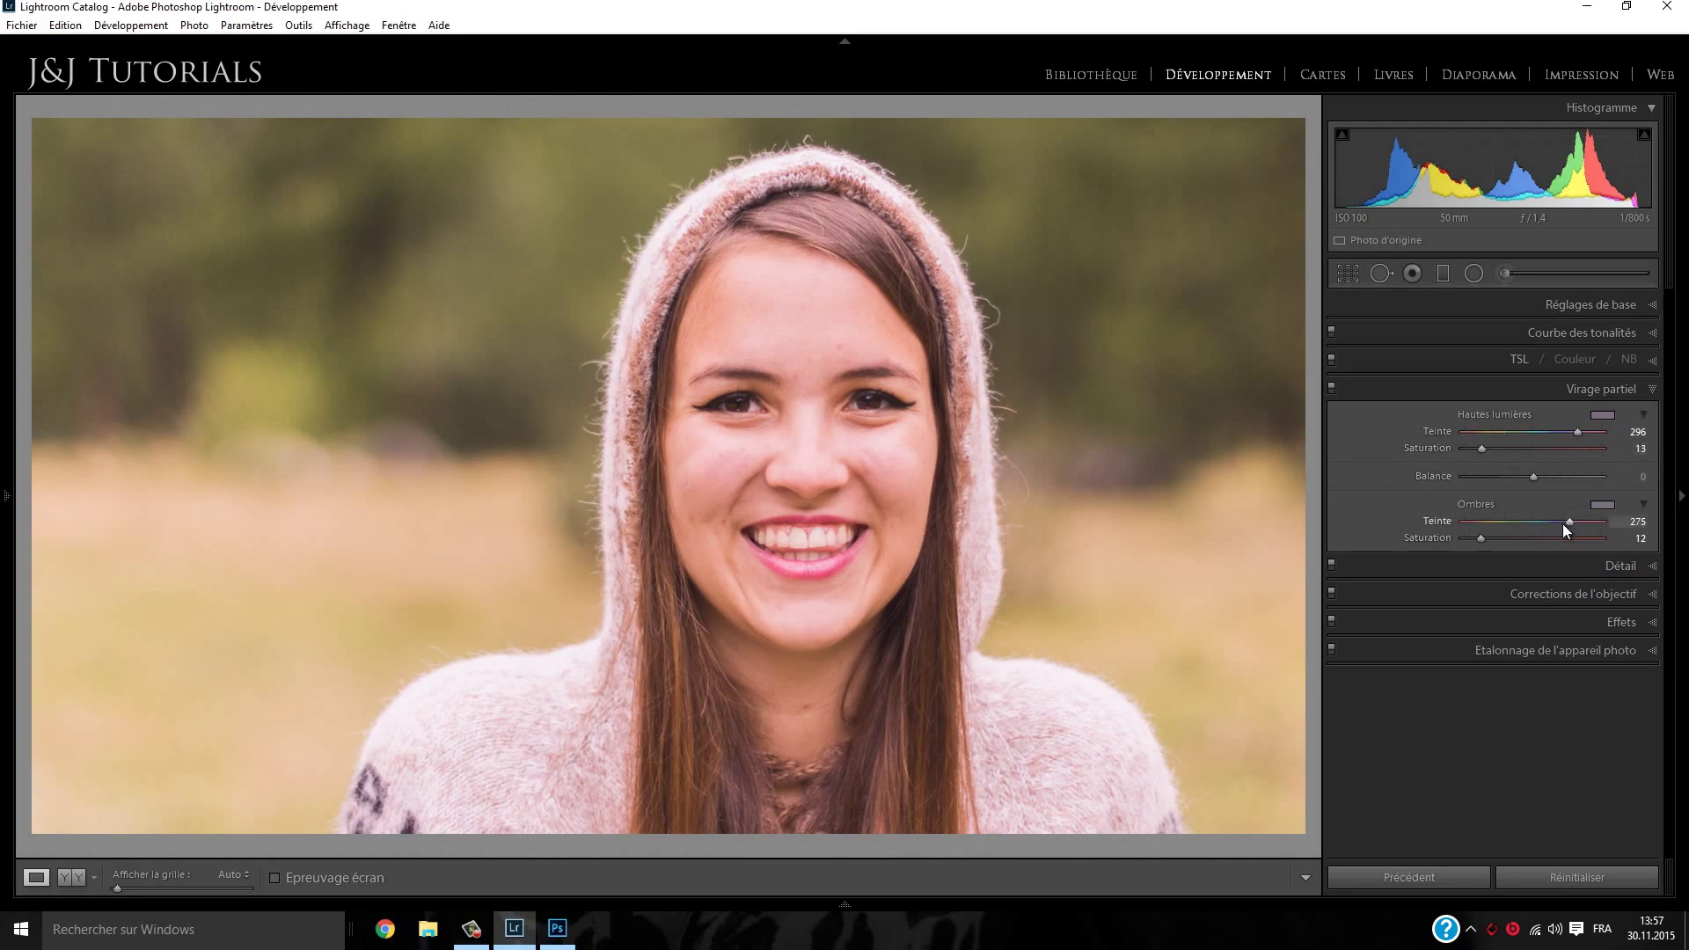
left_click_drag(1577, 431, 1582, 431)
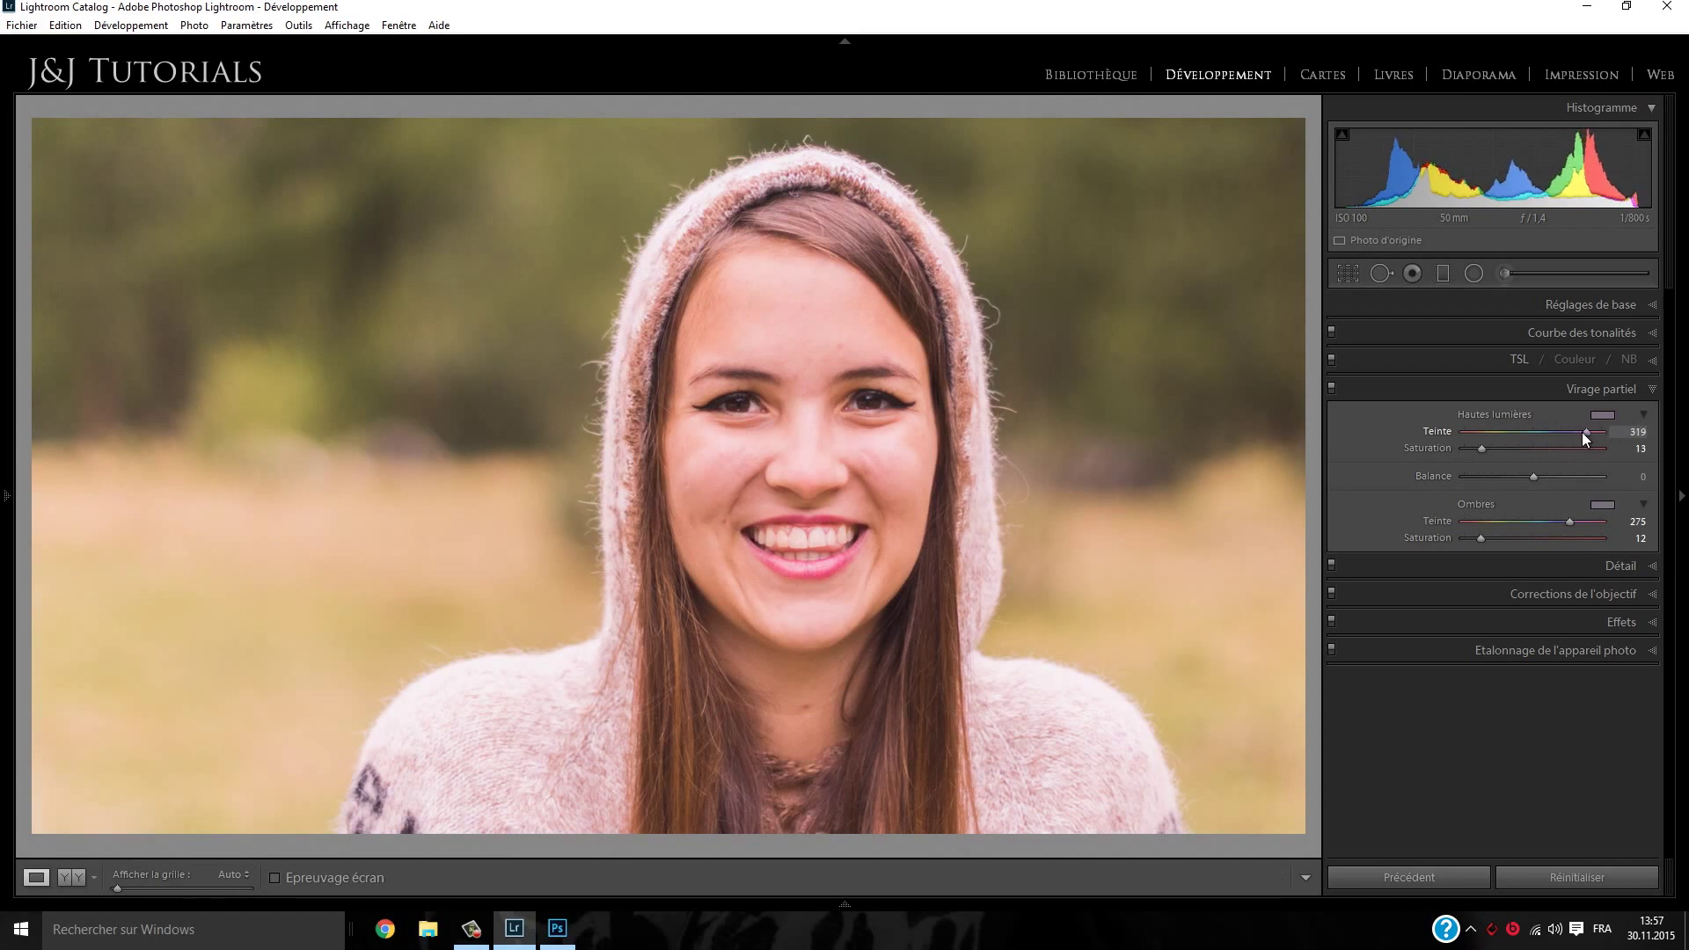
Sharpen the photo with an amount of 54, a radius of 1.5 and a detail of 36
left_click(1478, 565)
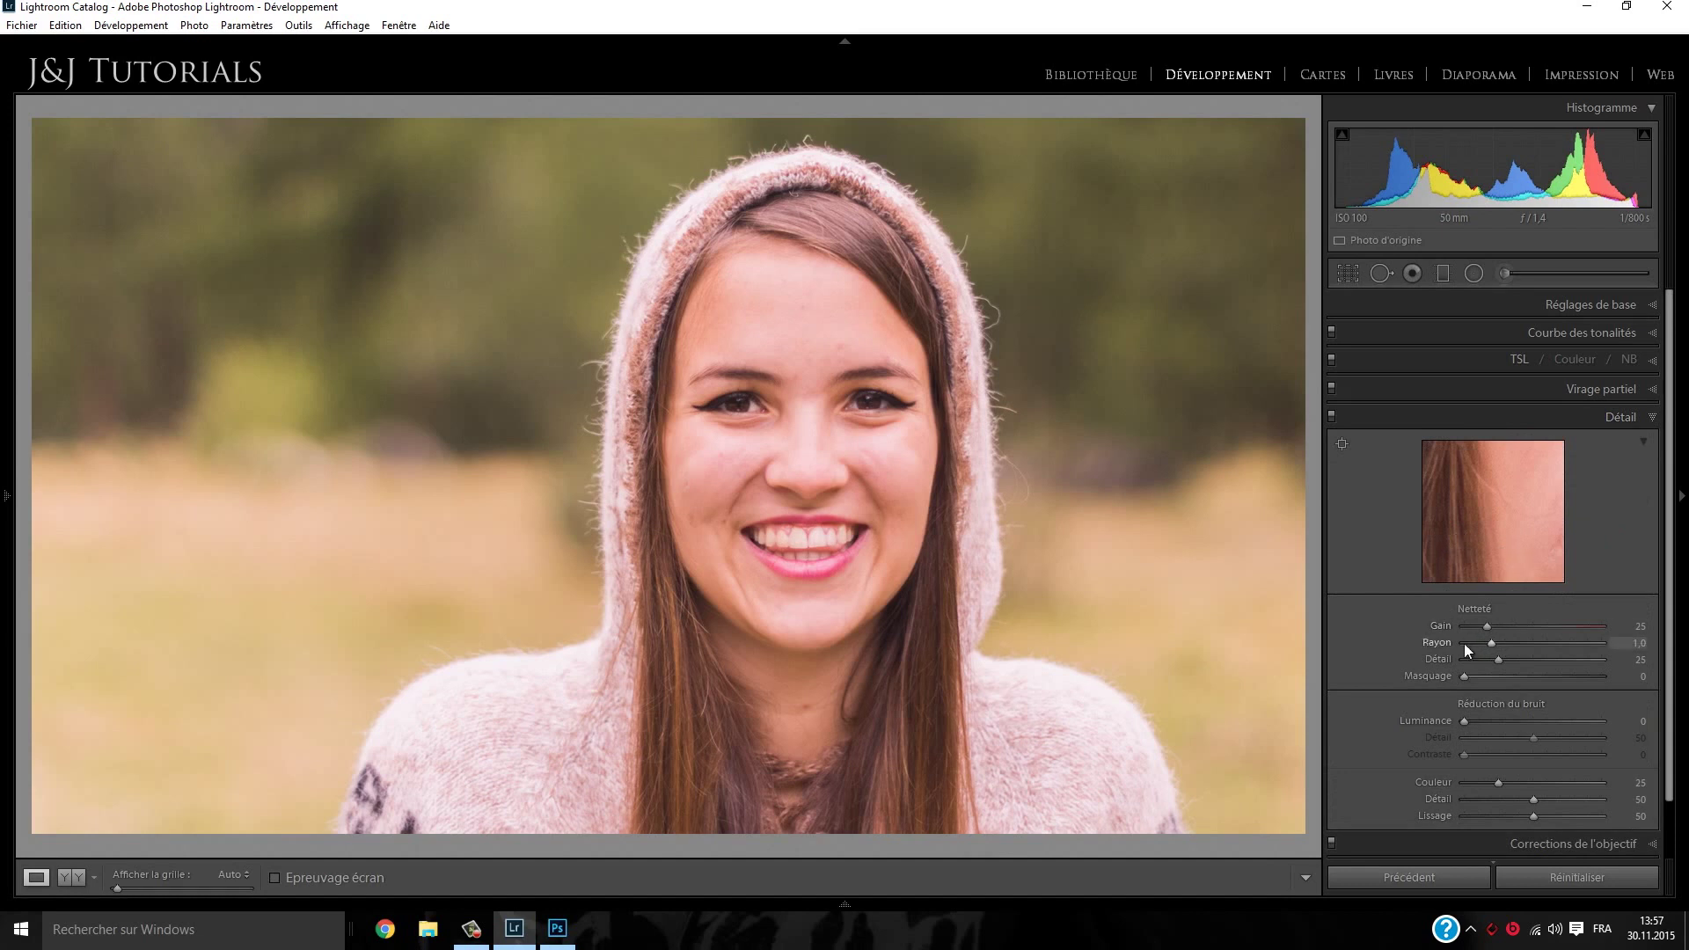
left_click(1514, 625)
left_click(1519, 642)
left_click(1514, 659)
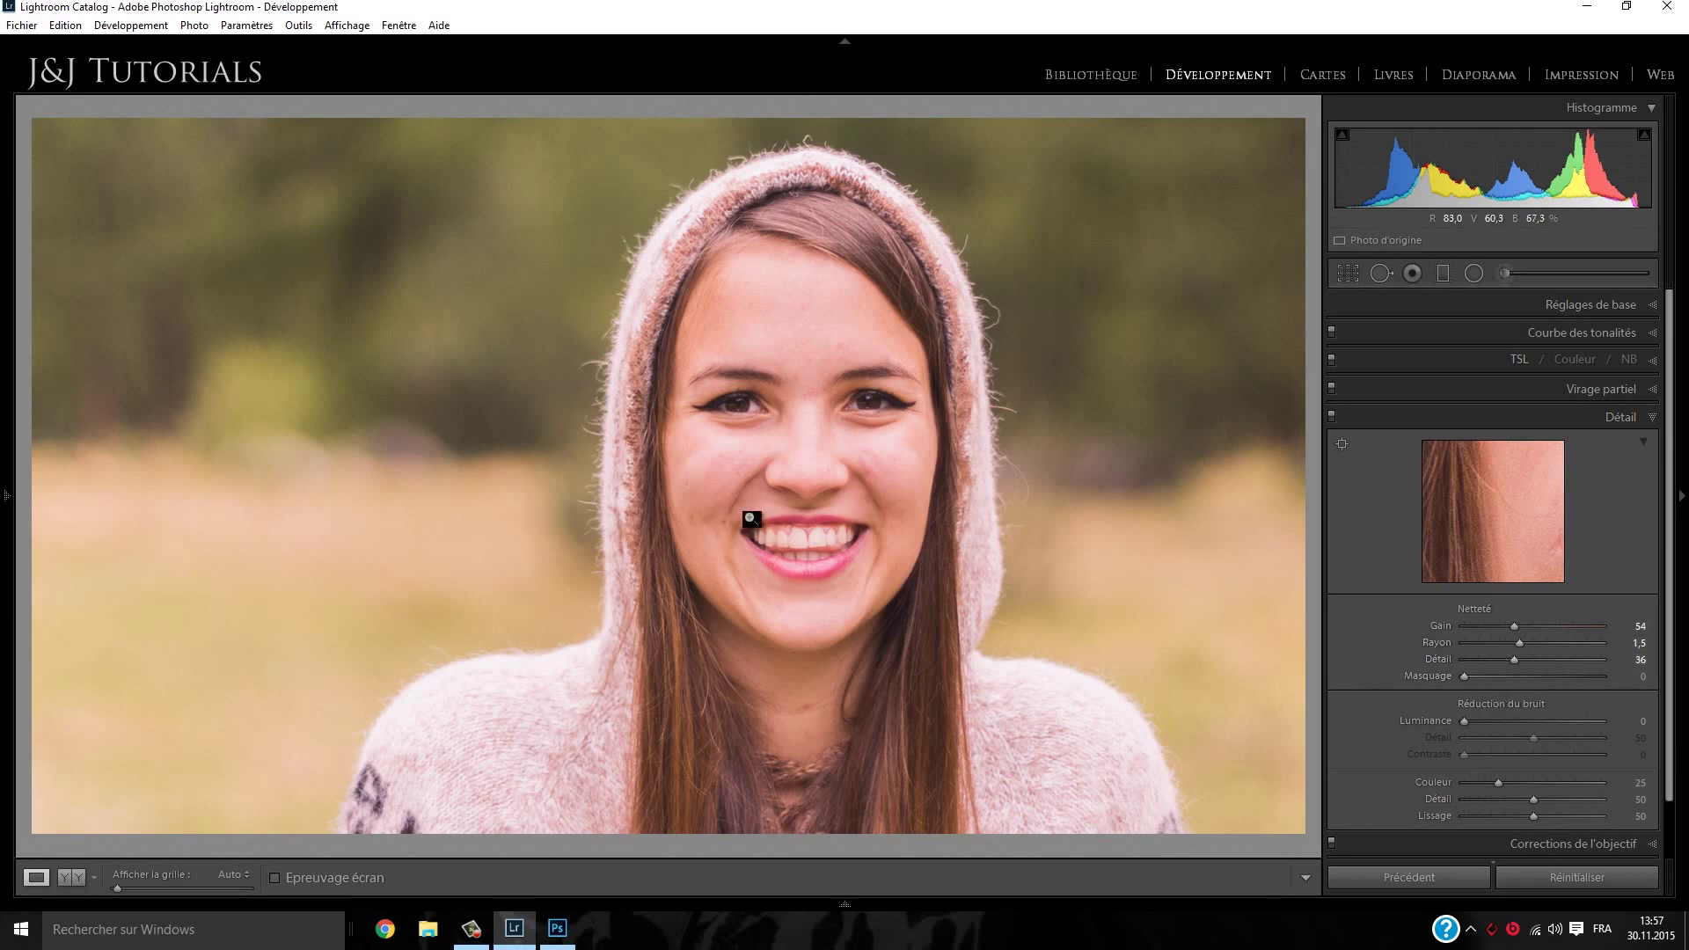
scroll(1554, 651, "down", 1)
scroll(1553, 524, "down", 2)
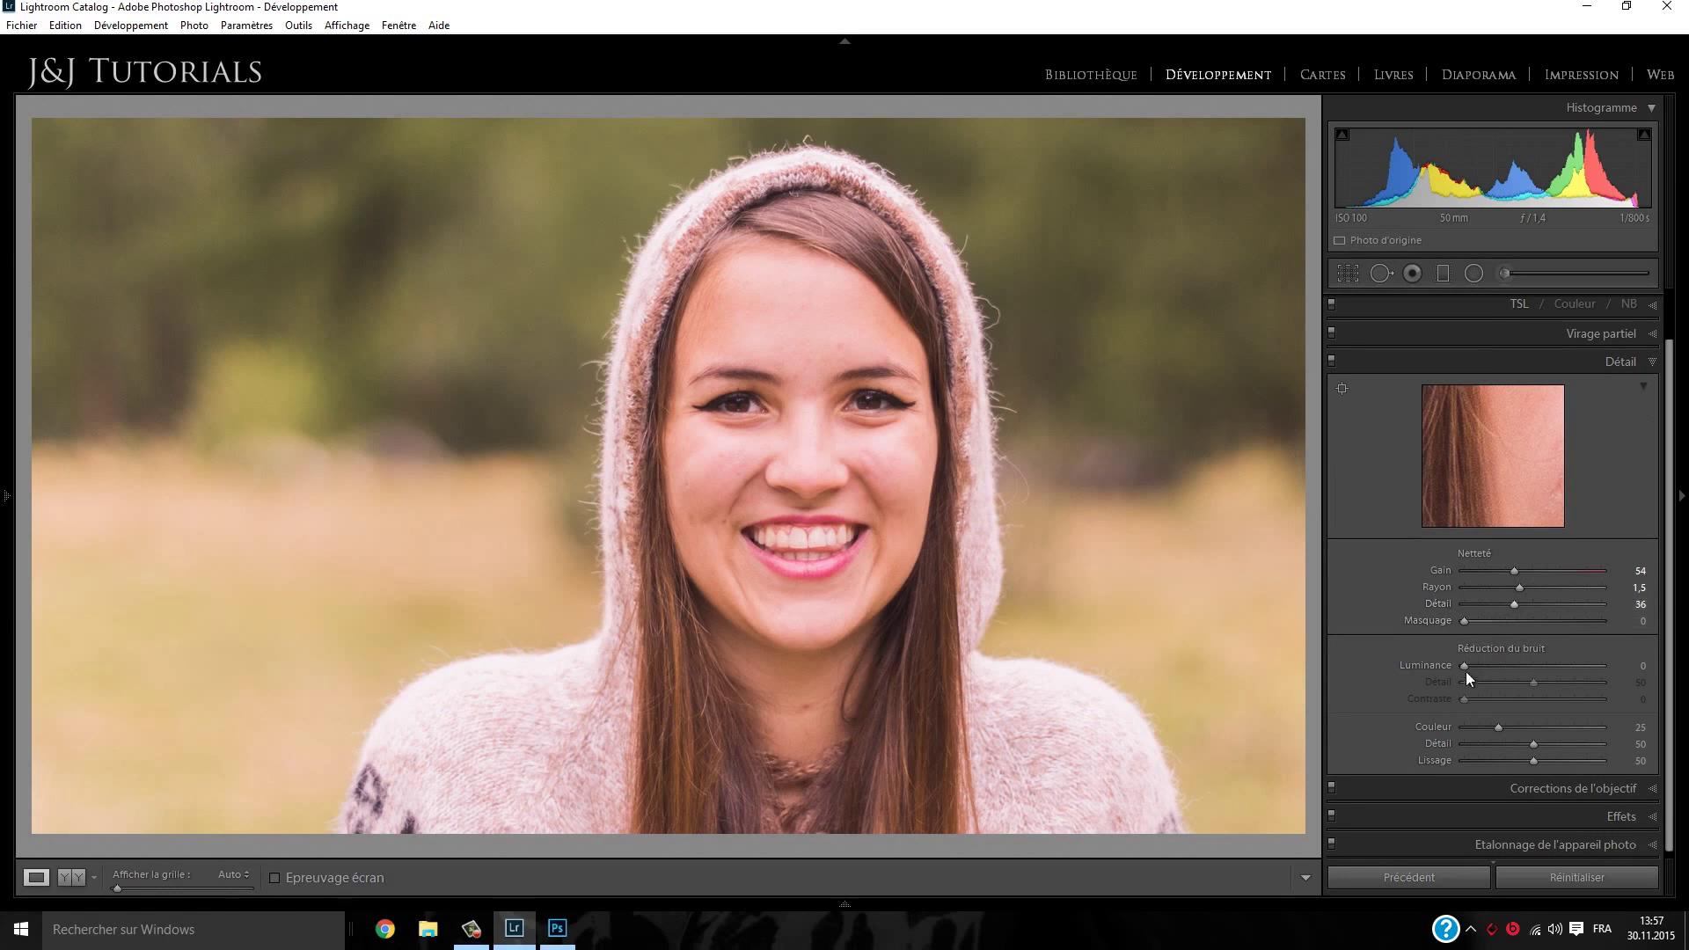
left_click(1475, 783)
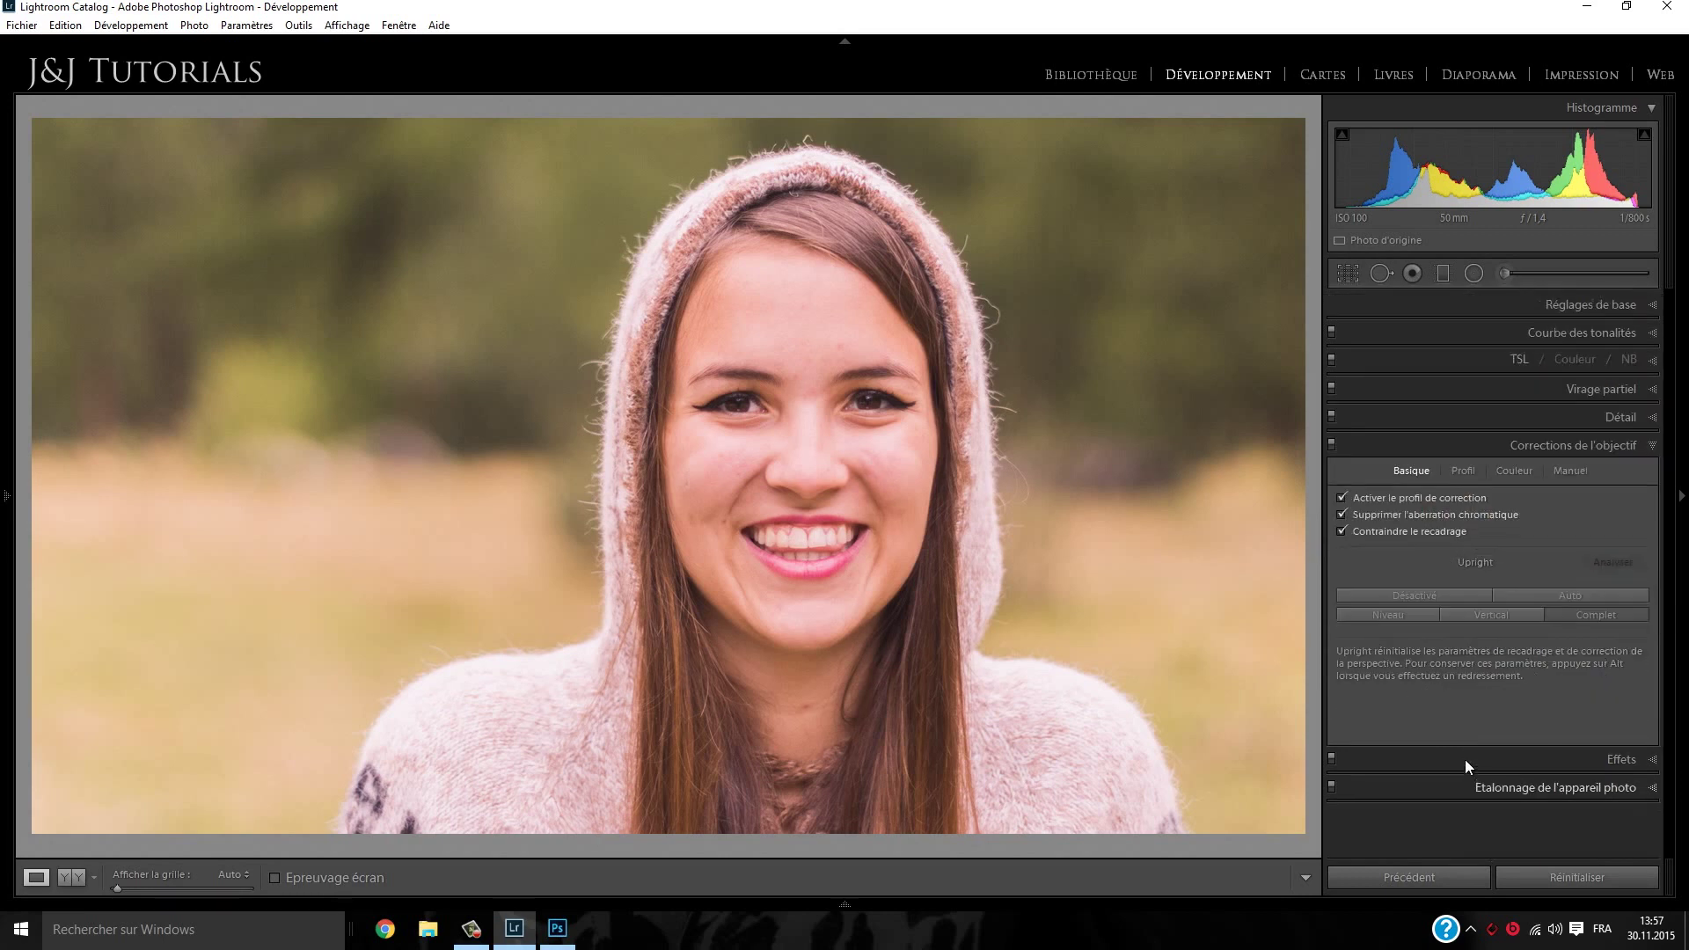
left_click(1534, 762)
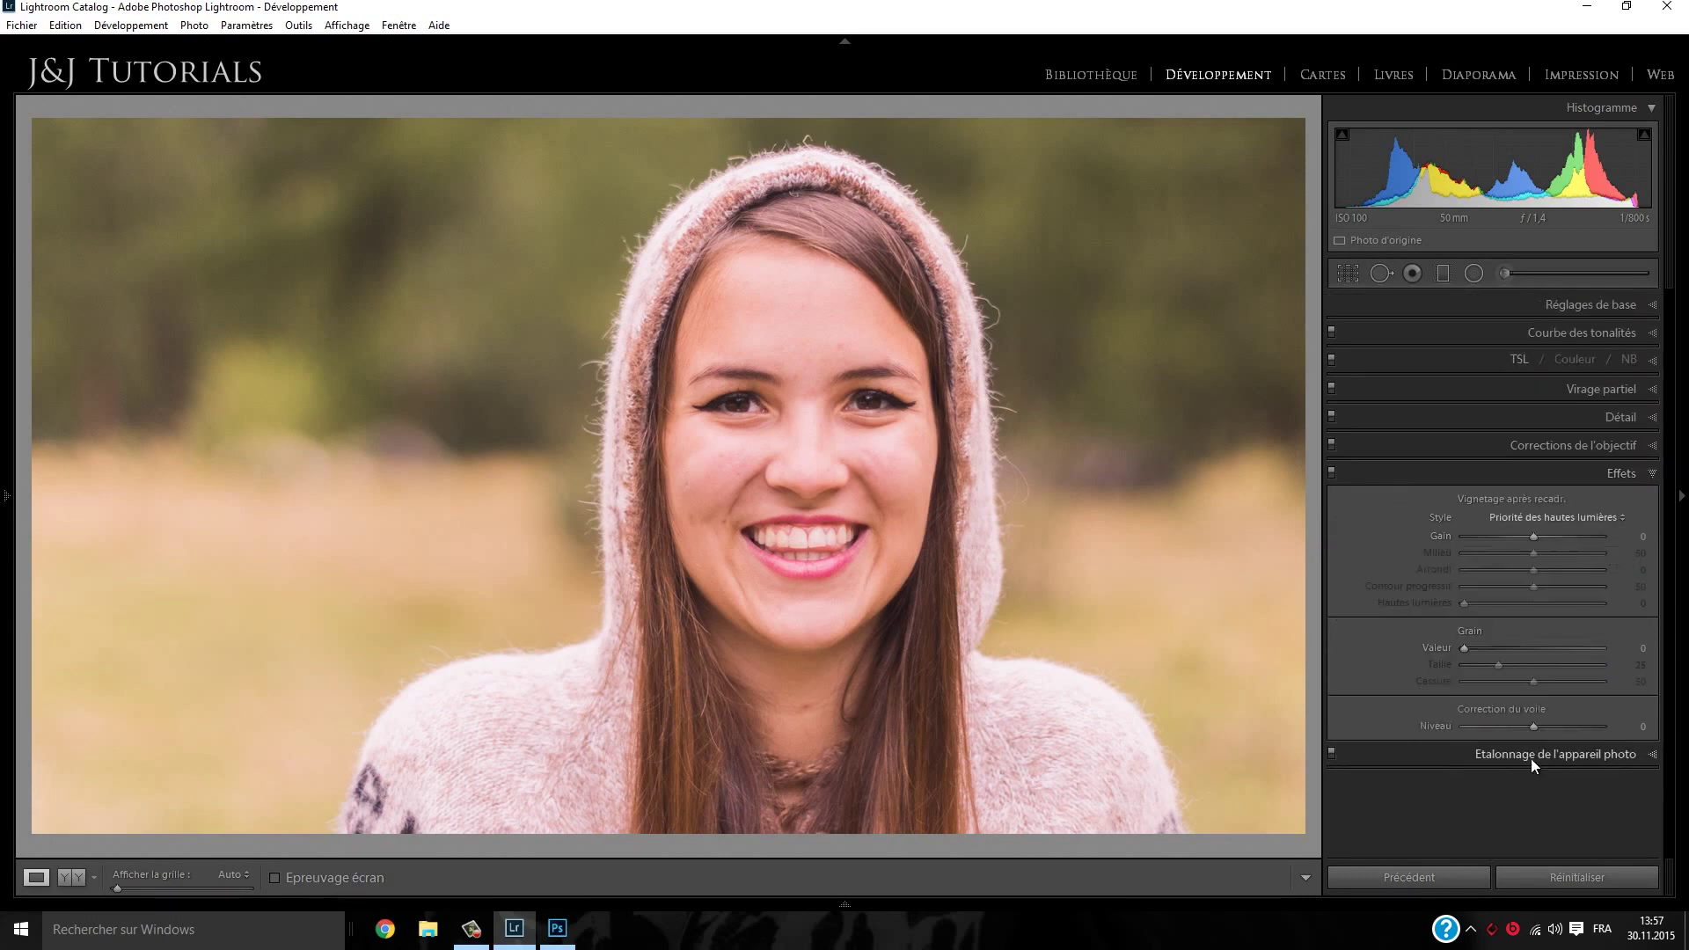
left_click(1454, 305)
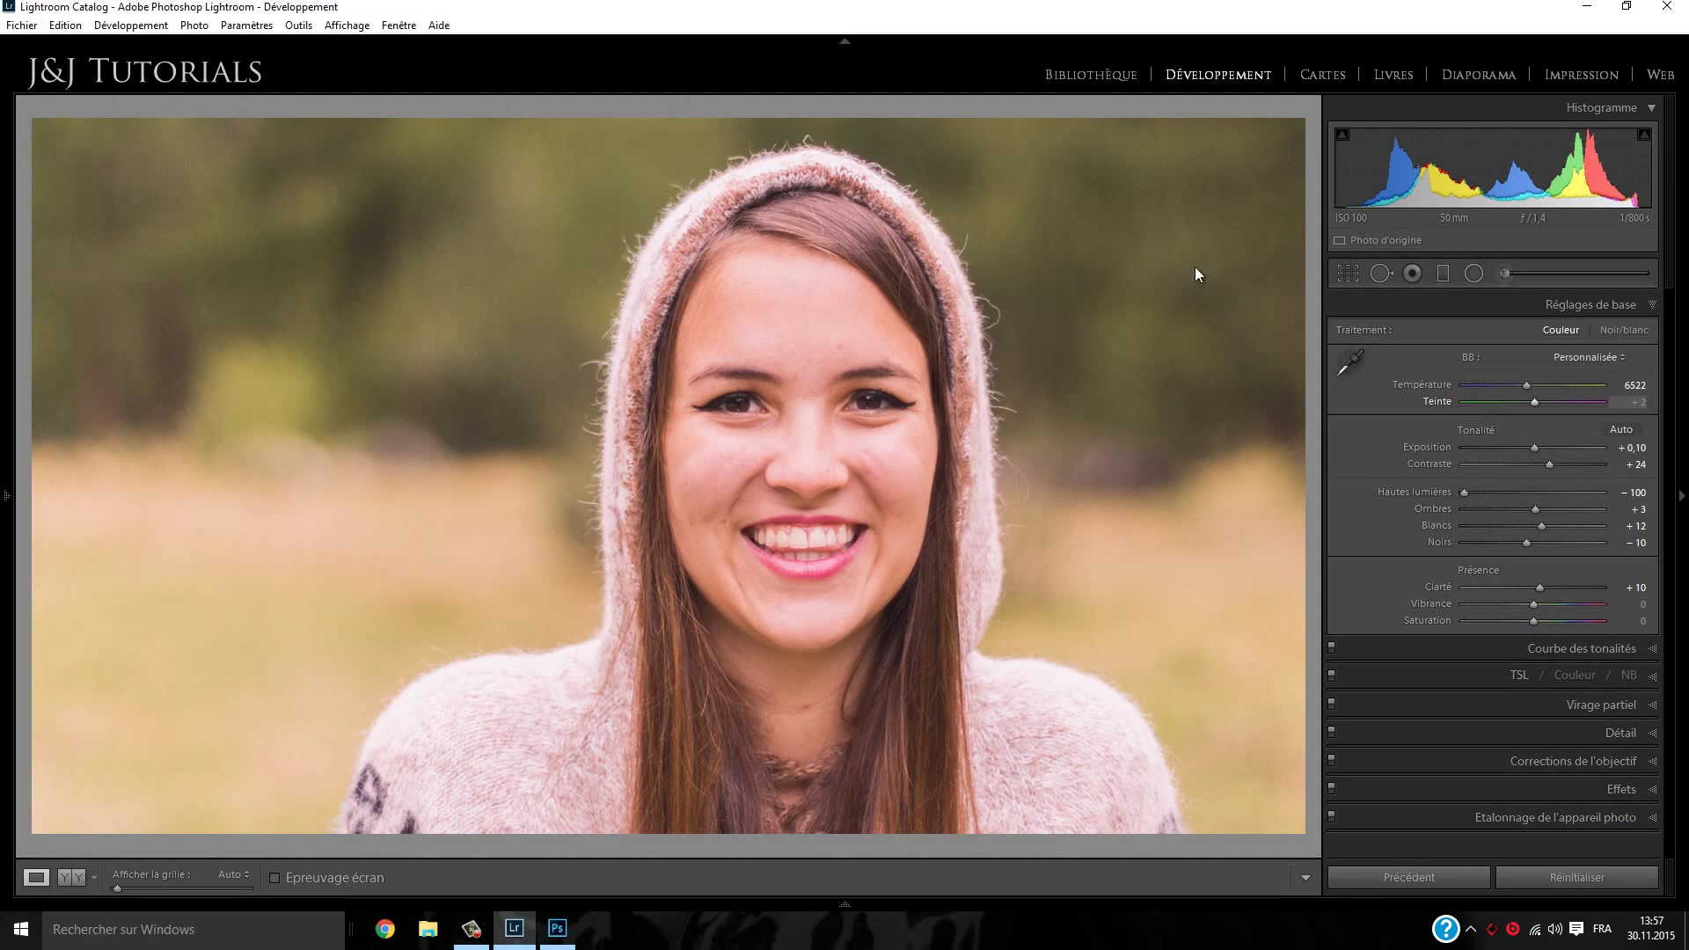
Open the photo for editing in Photoshop, keeping its embedded ProPhoto RGB profile, and duplicate the background layer
left_click(192, 25)
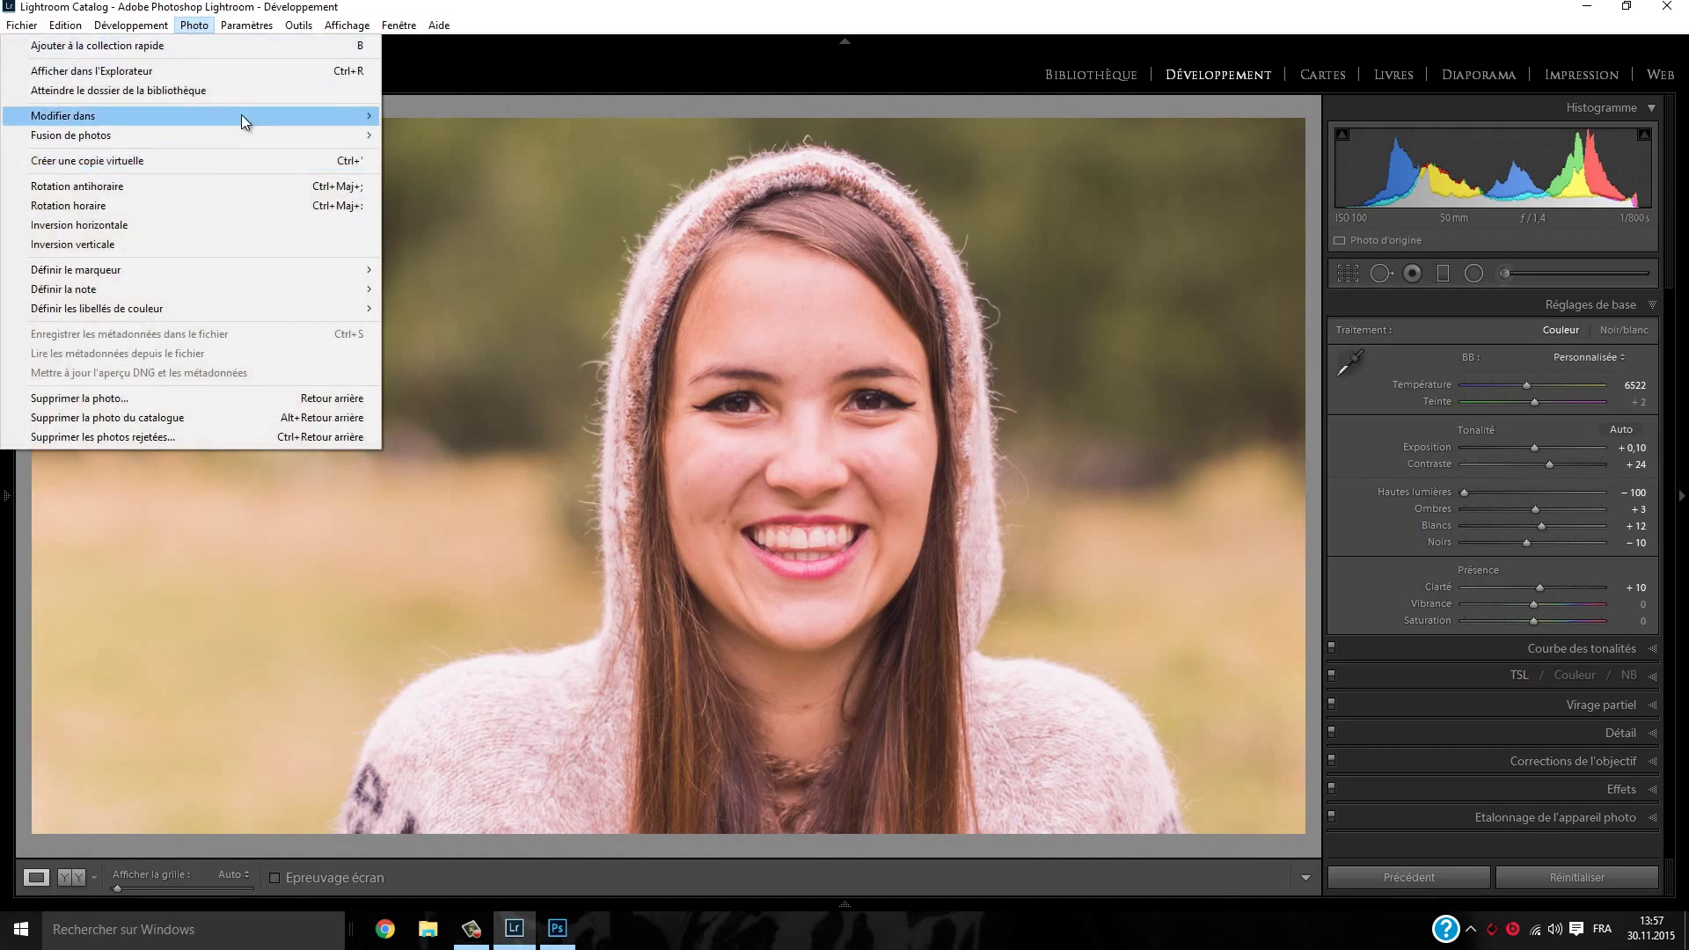
mouse_move(245, 122)
left_click(572, 118)
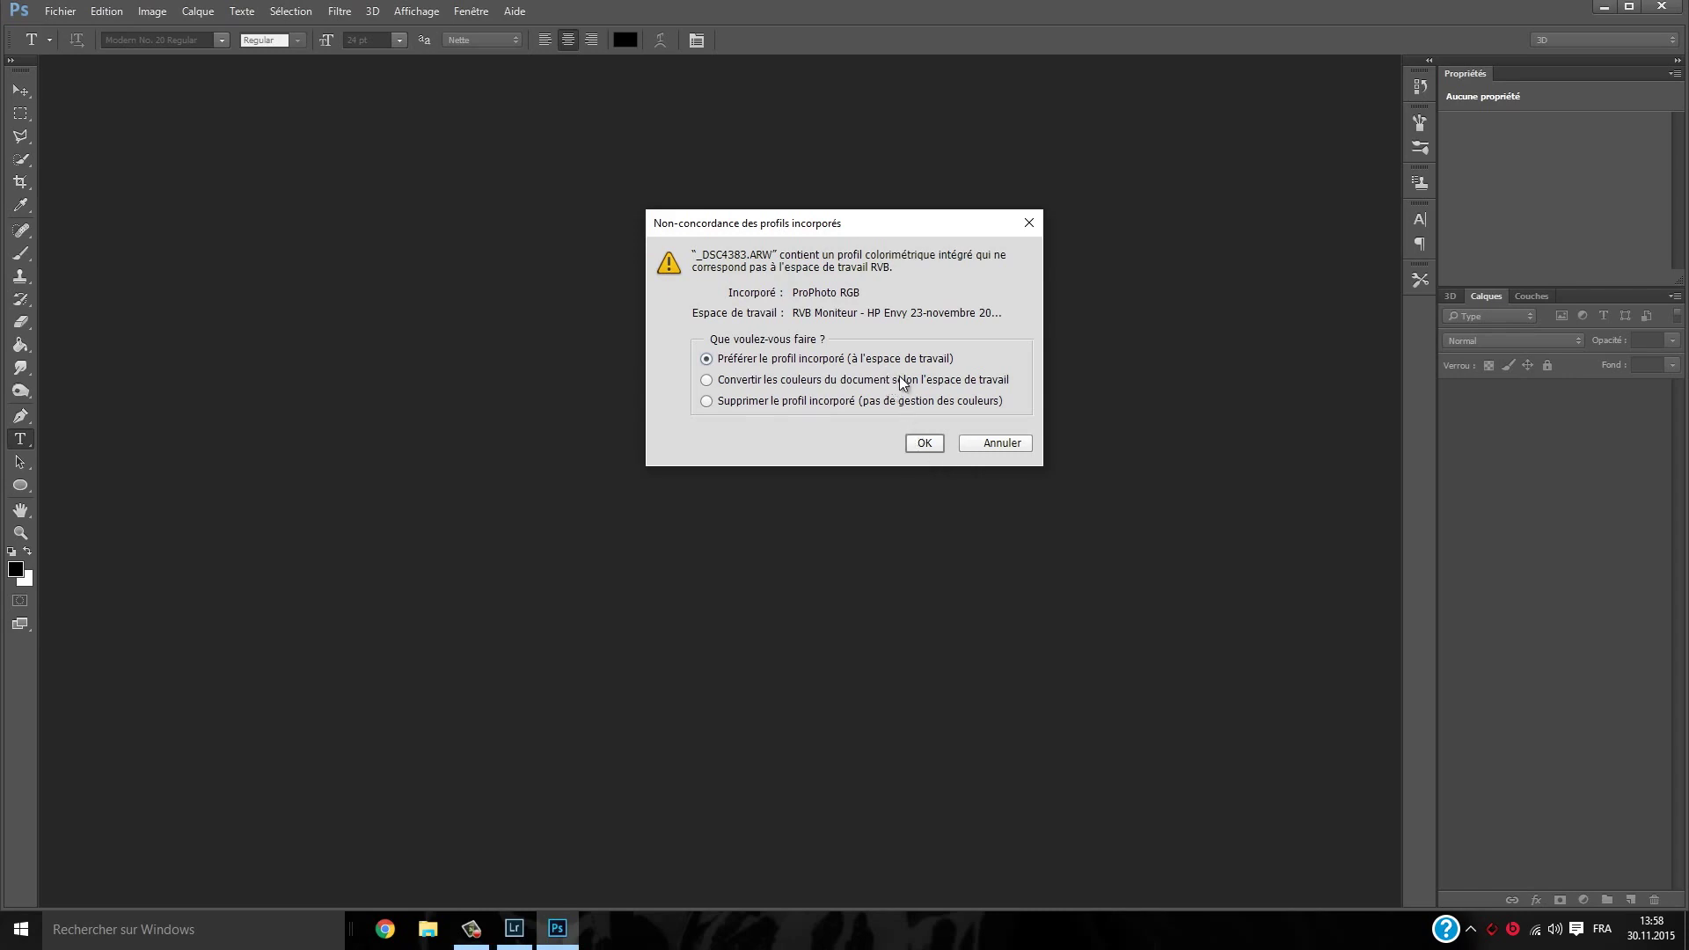
left_click(920, 450)
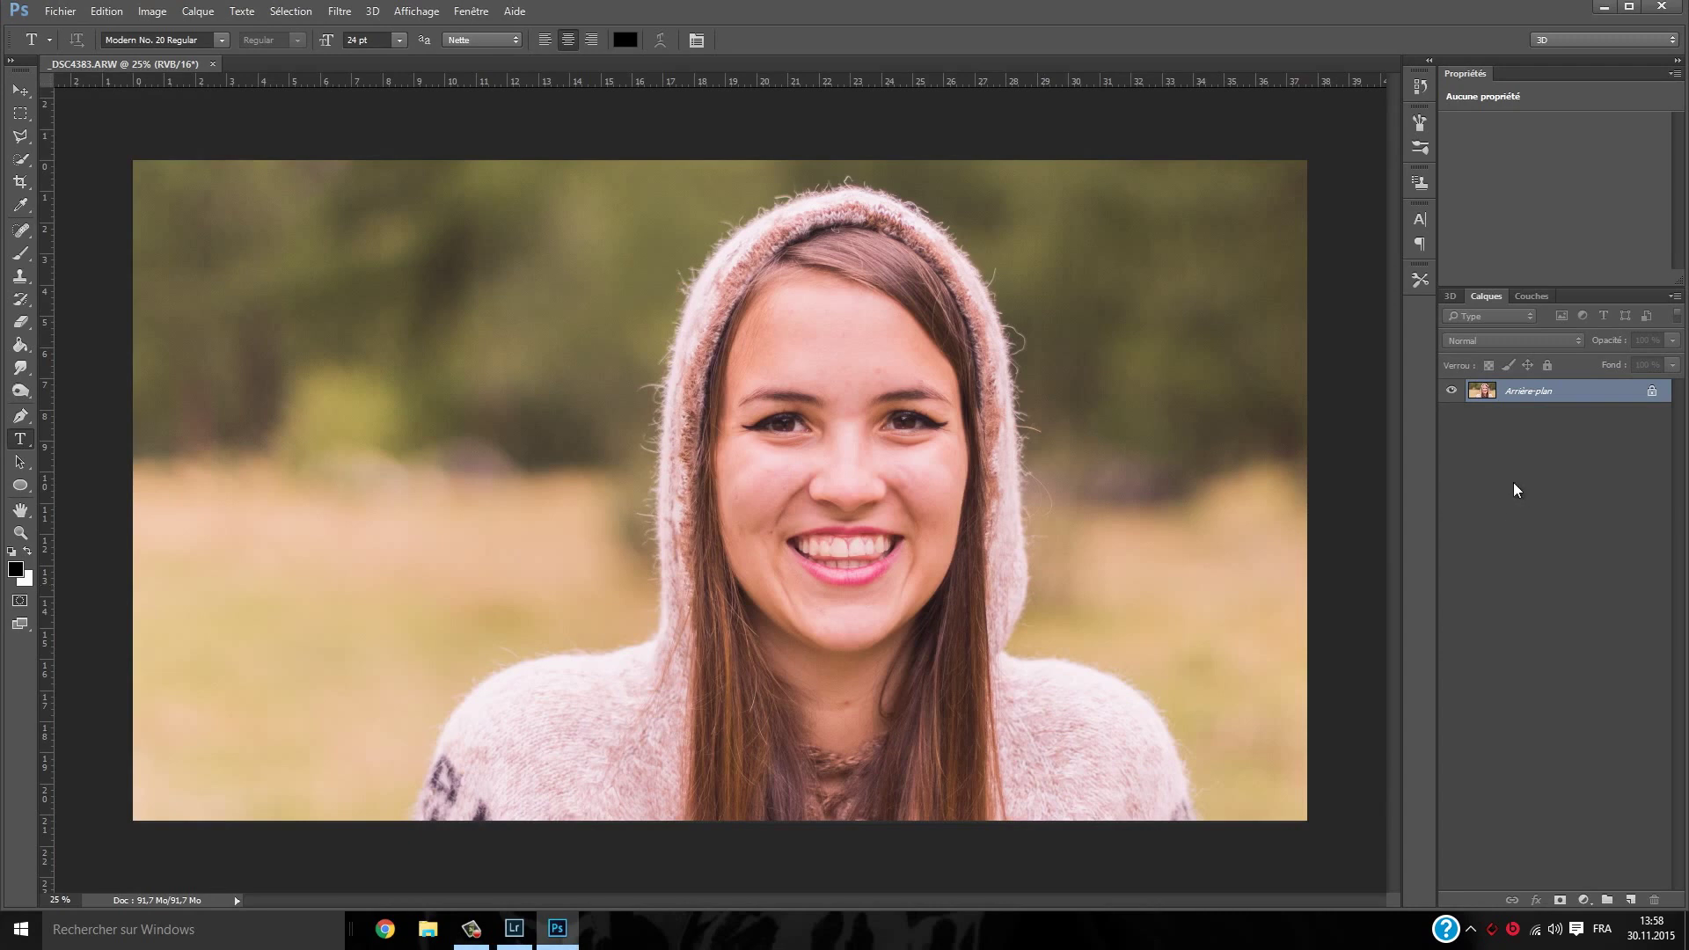
key("ctrl+j")
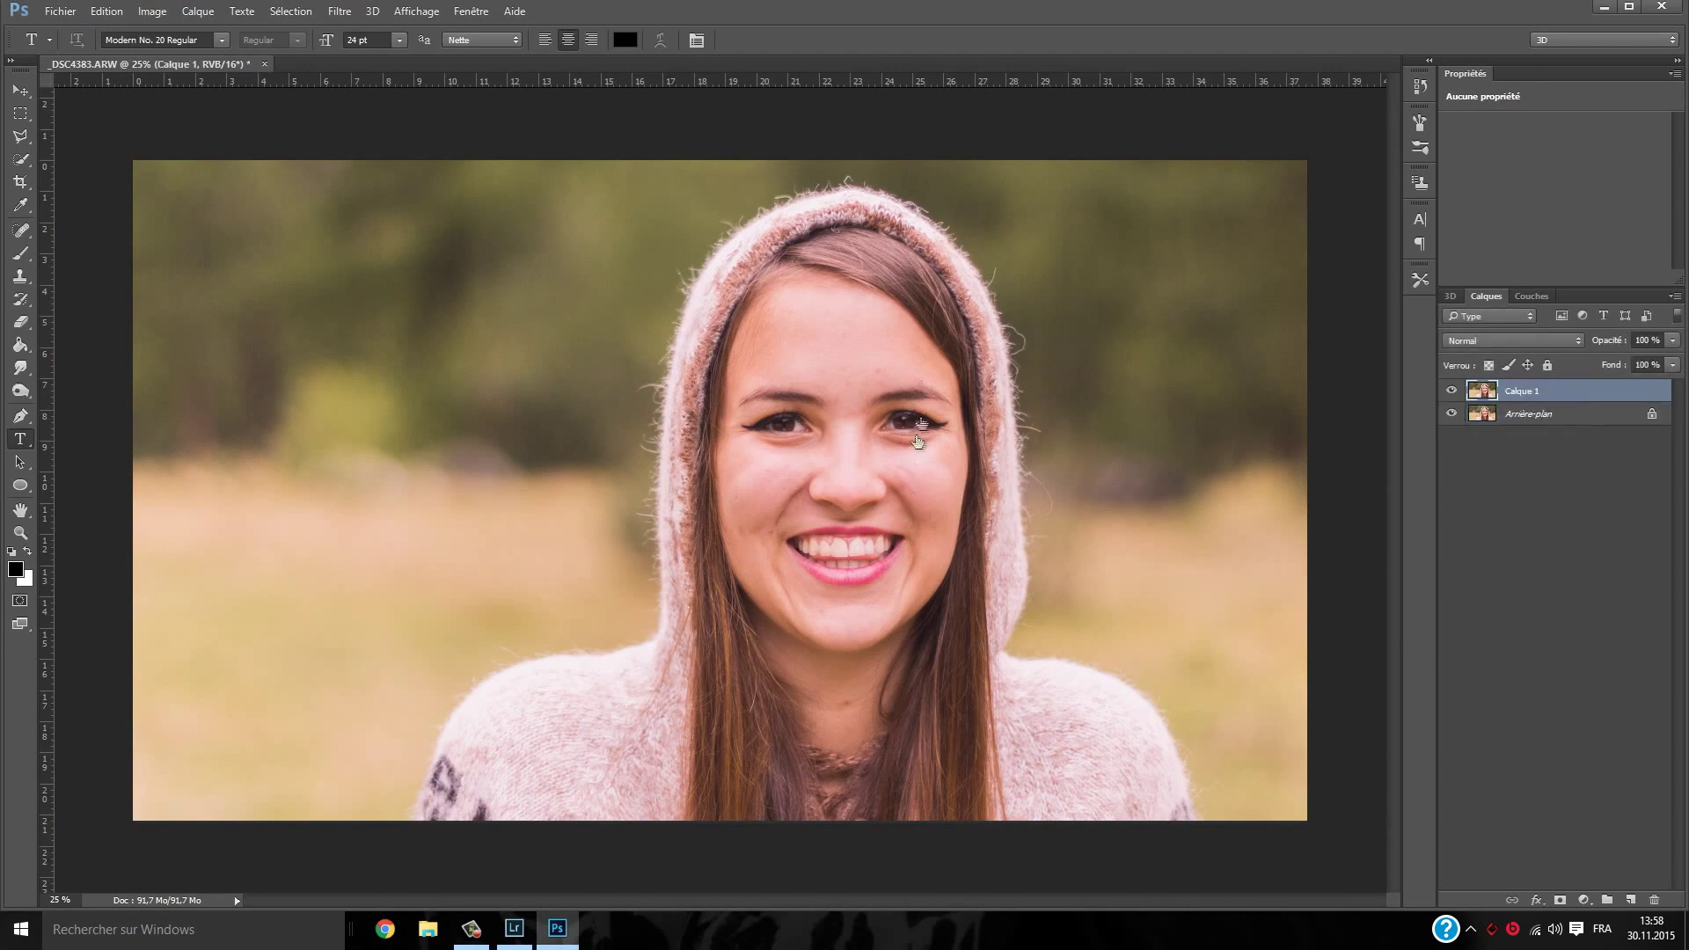
Remove the blemishes on the forehead with the Spot Healing Brush at a 37 px diameter
key("ctrl+space")
key("z")
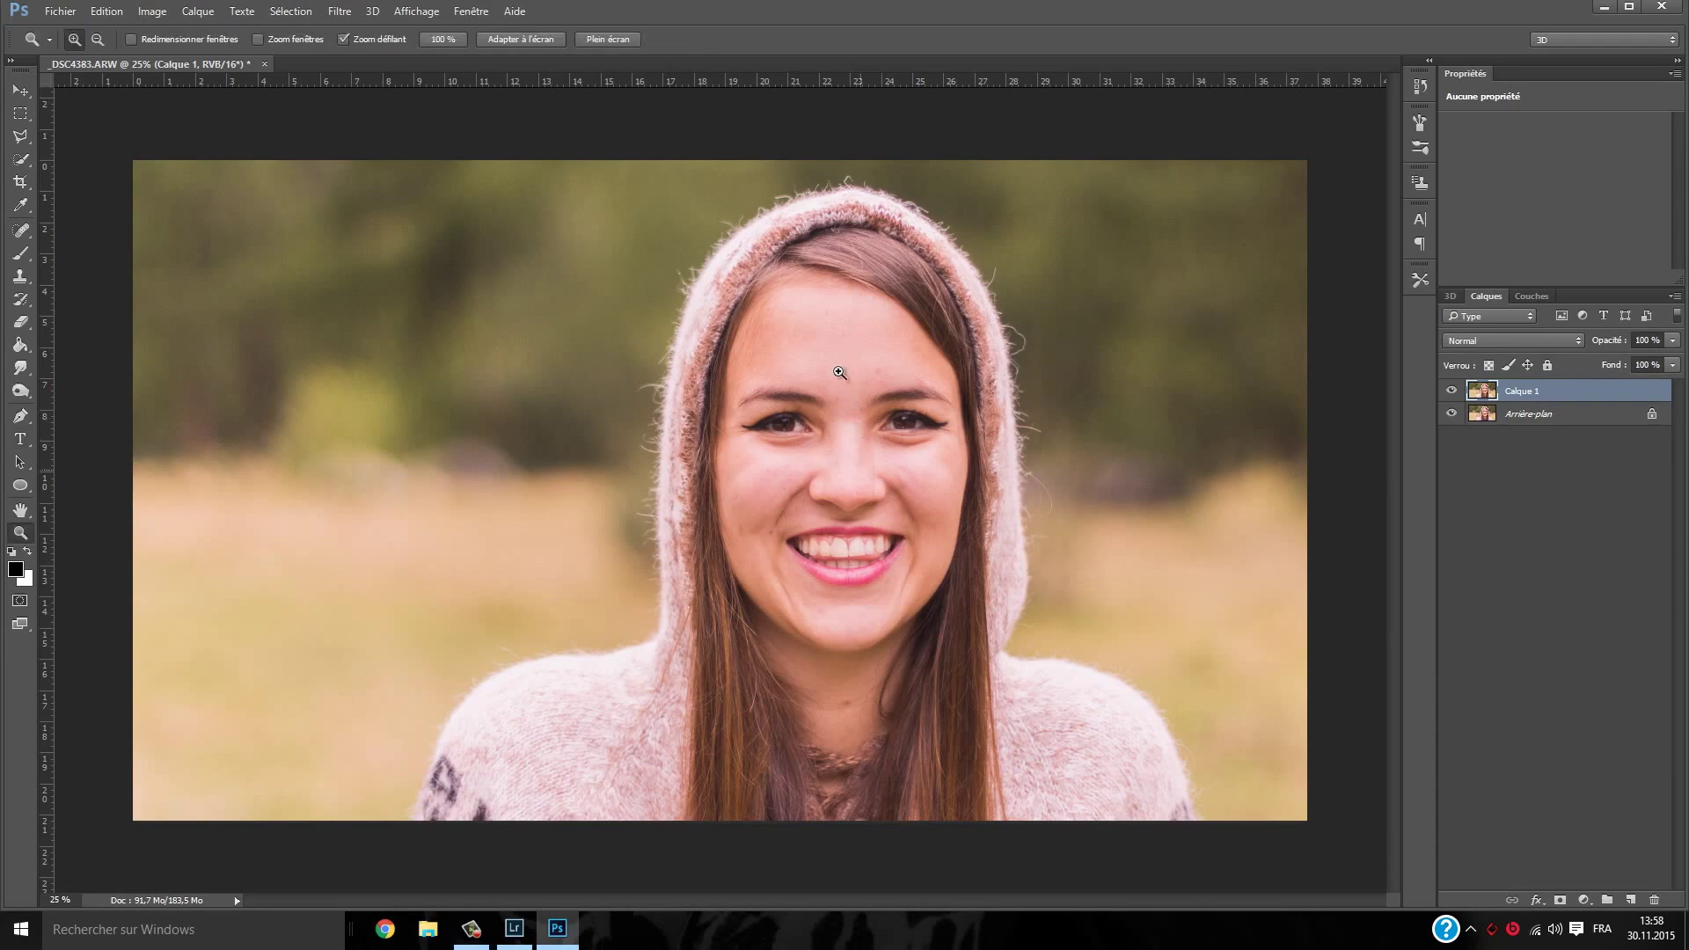
left_click(823, 325)
left_click(824, 324)
left_click(823, 325)
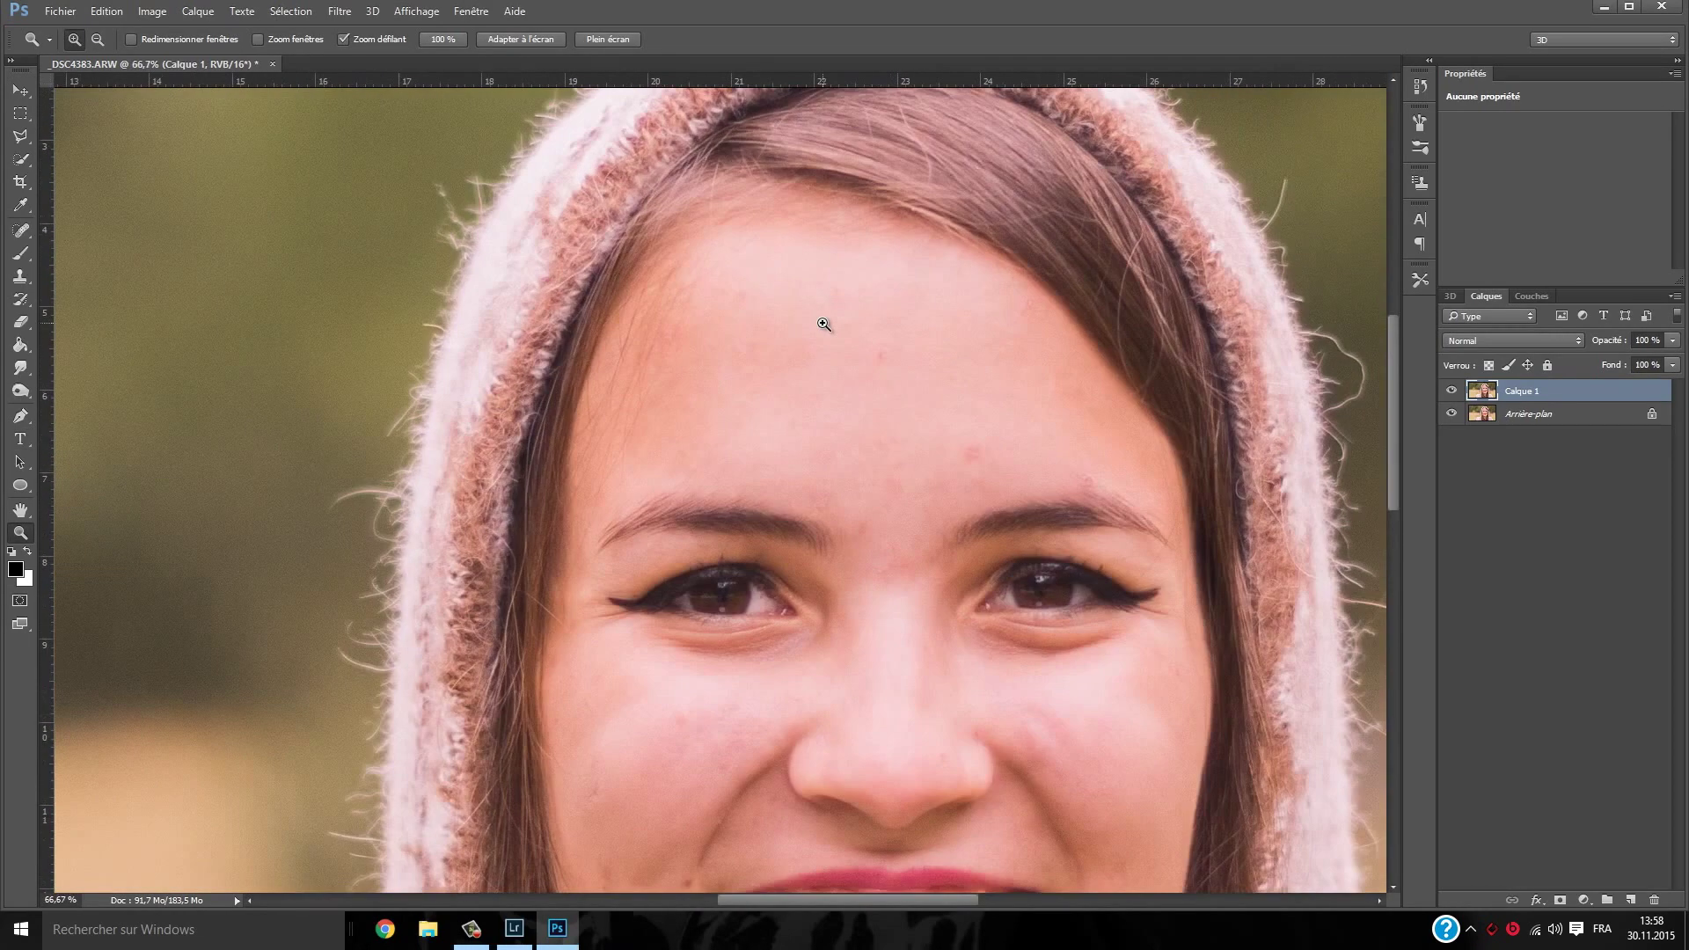
left_click(823, 325)
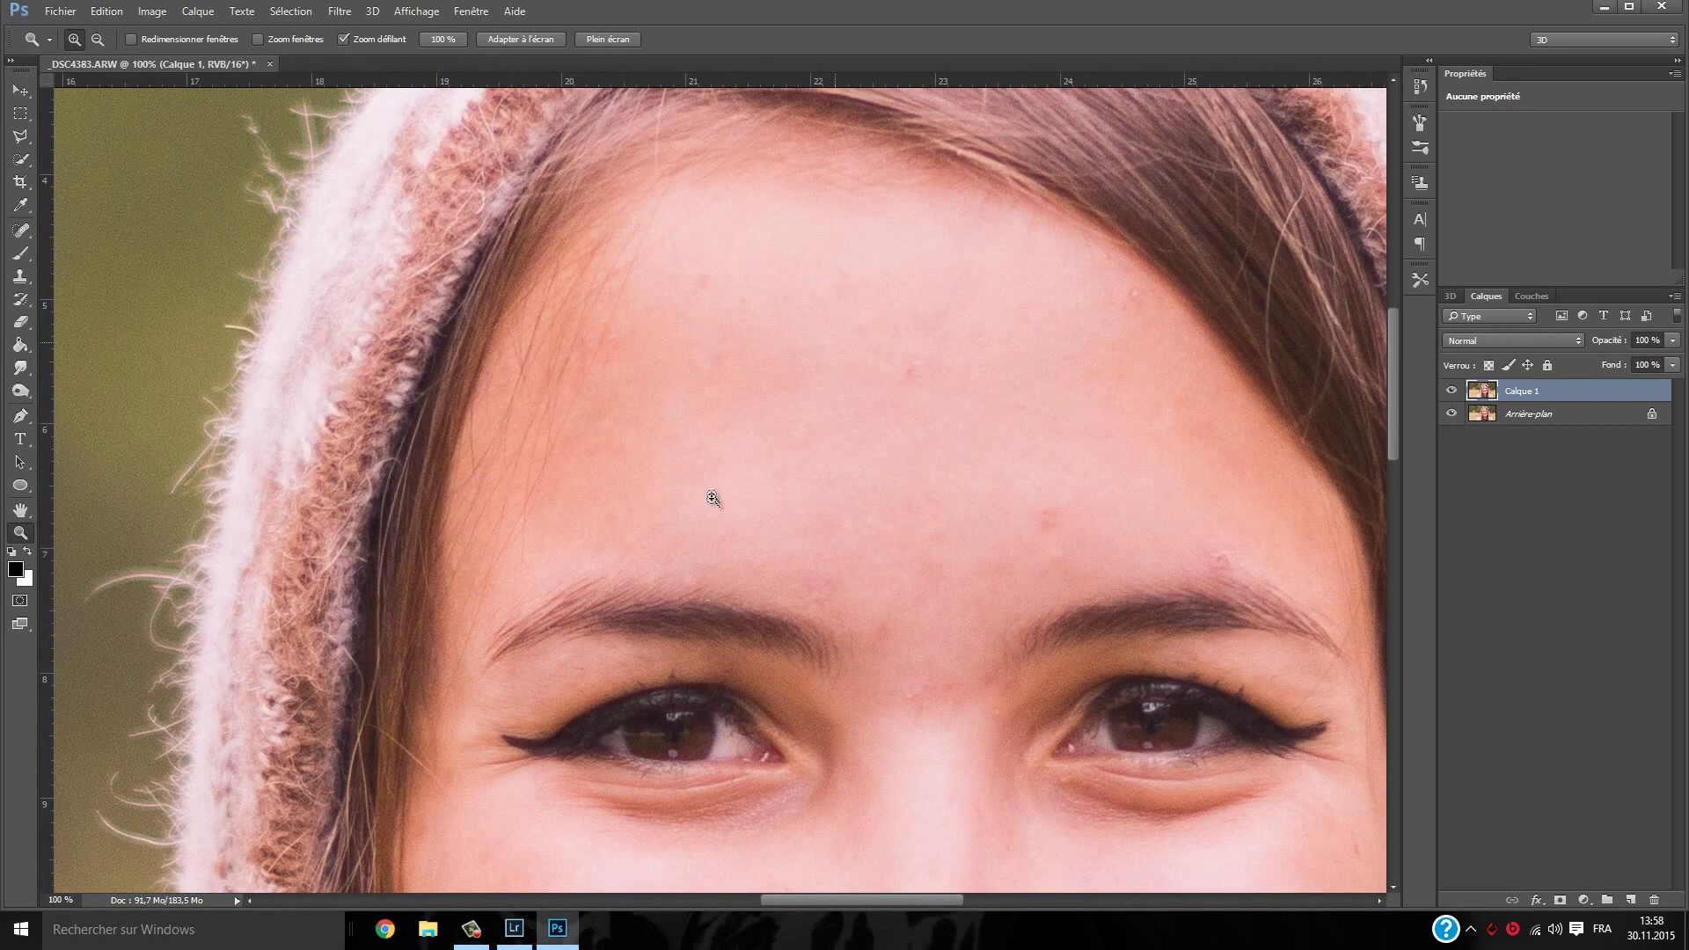
left_click_drag(712, 480, 716, 445)
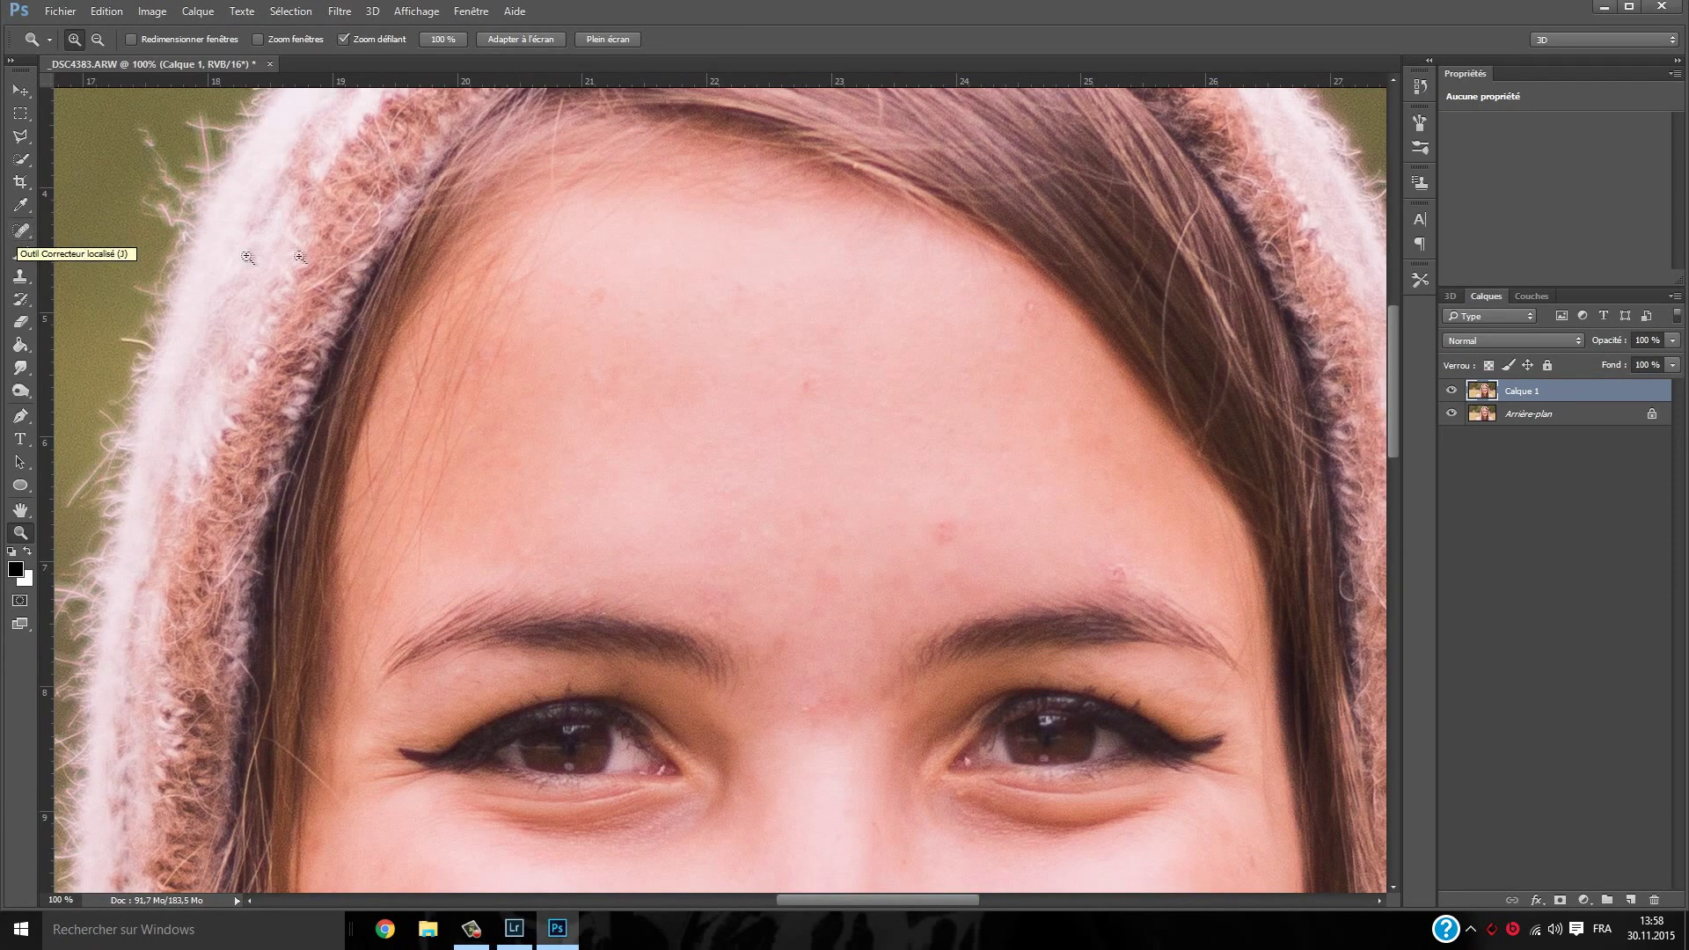
left_click(18, 237)
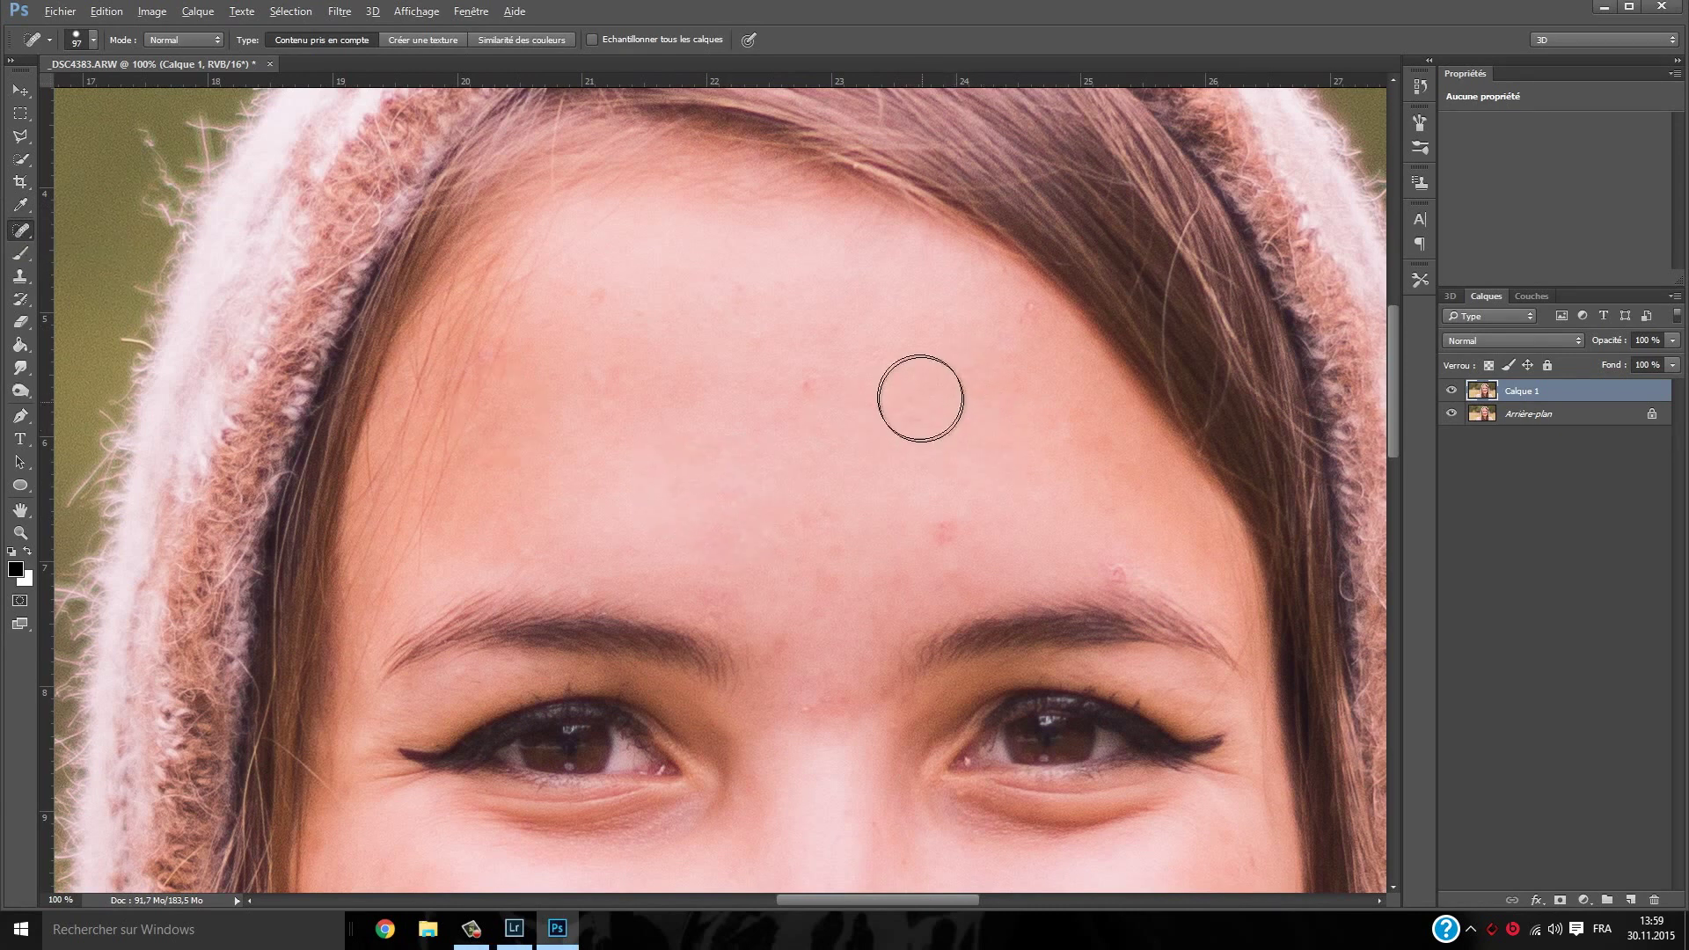
right_click(869, 393, "alt")
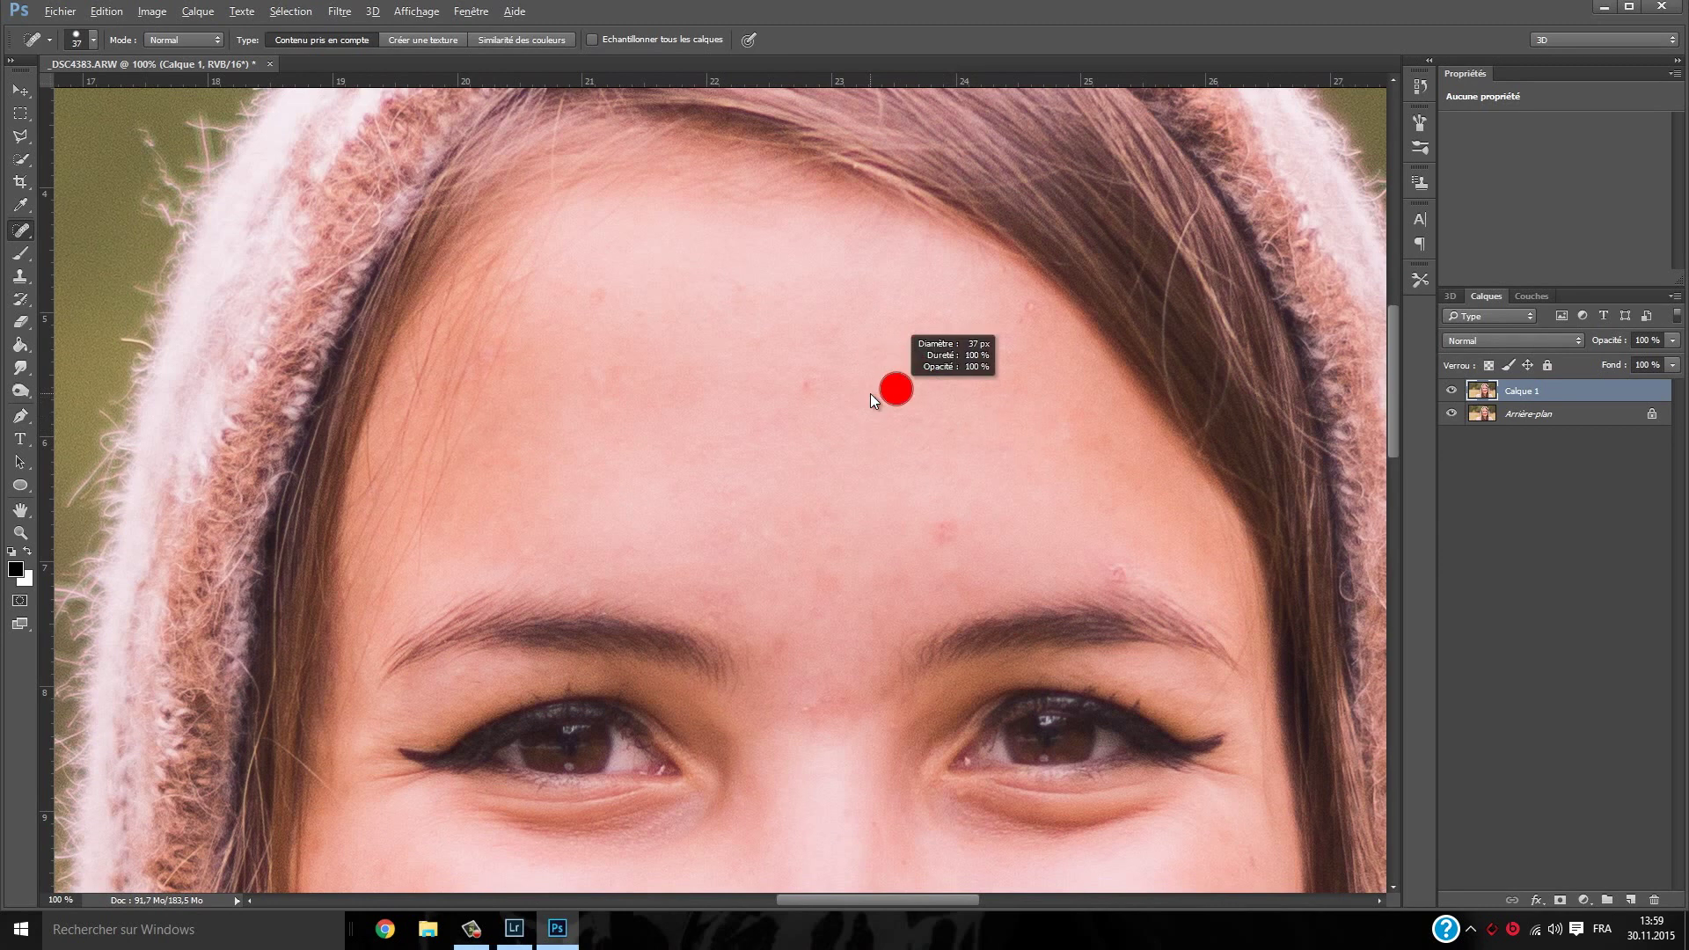
left_click(815, 390)
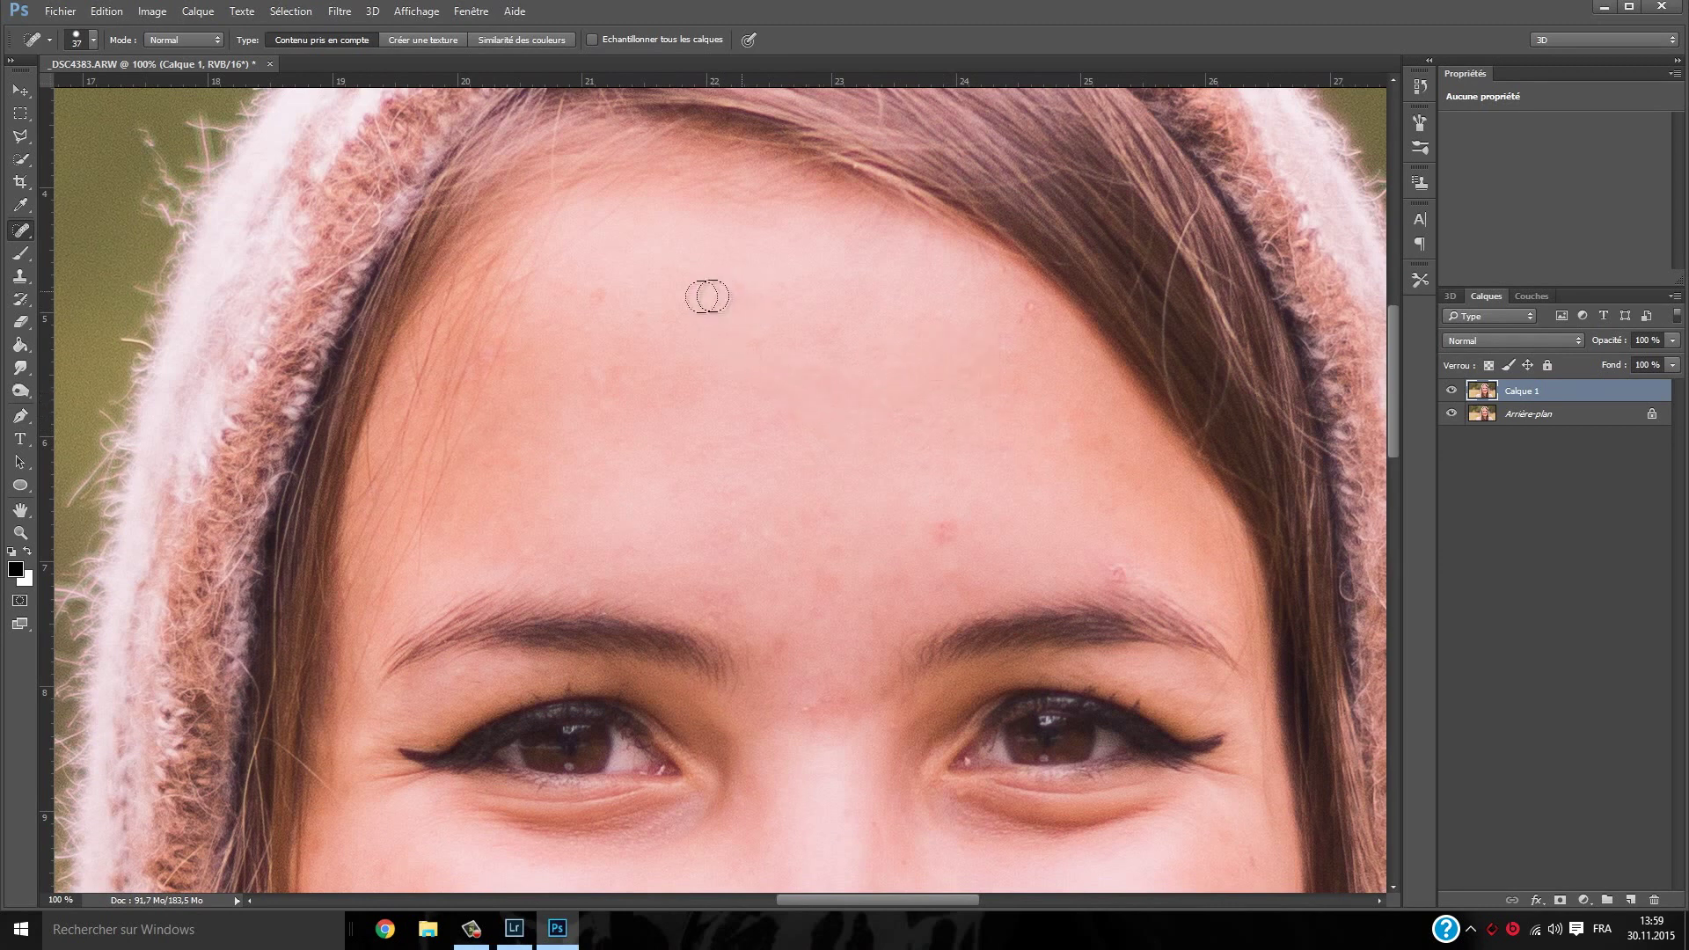
left_click_drag(671, 392, 616, 401)
left_click(598, 382)
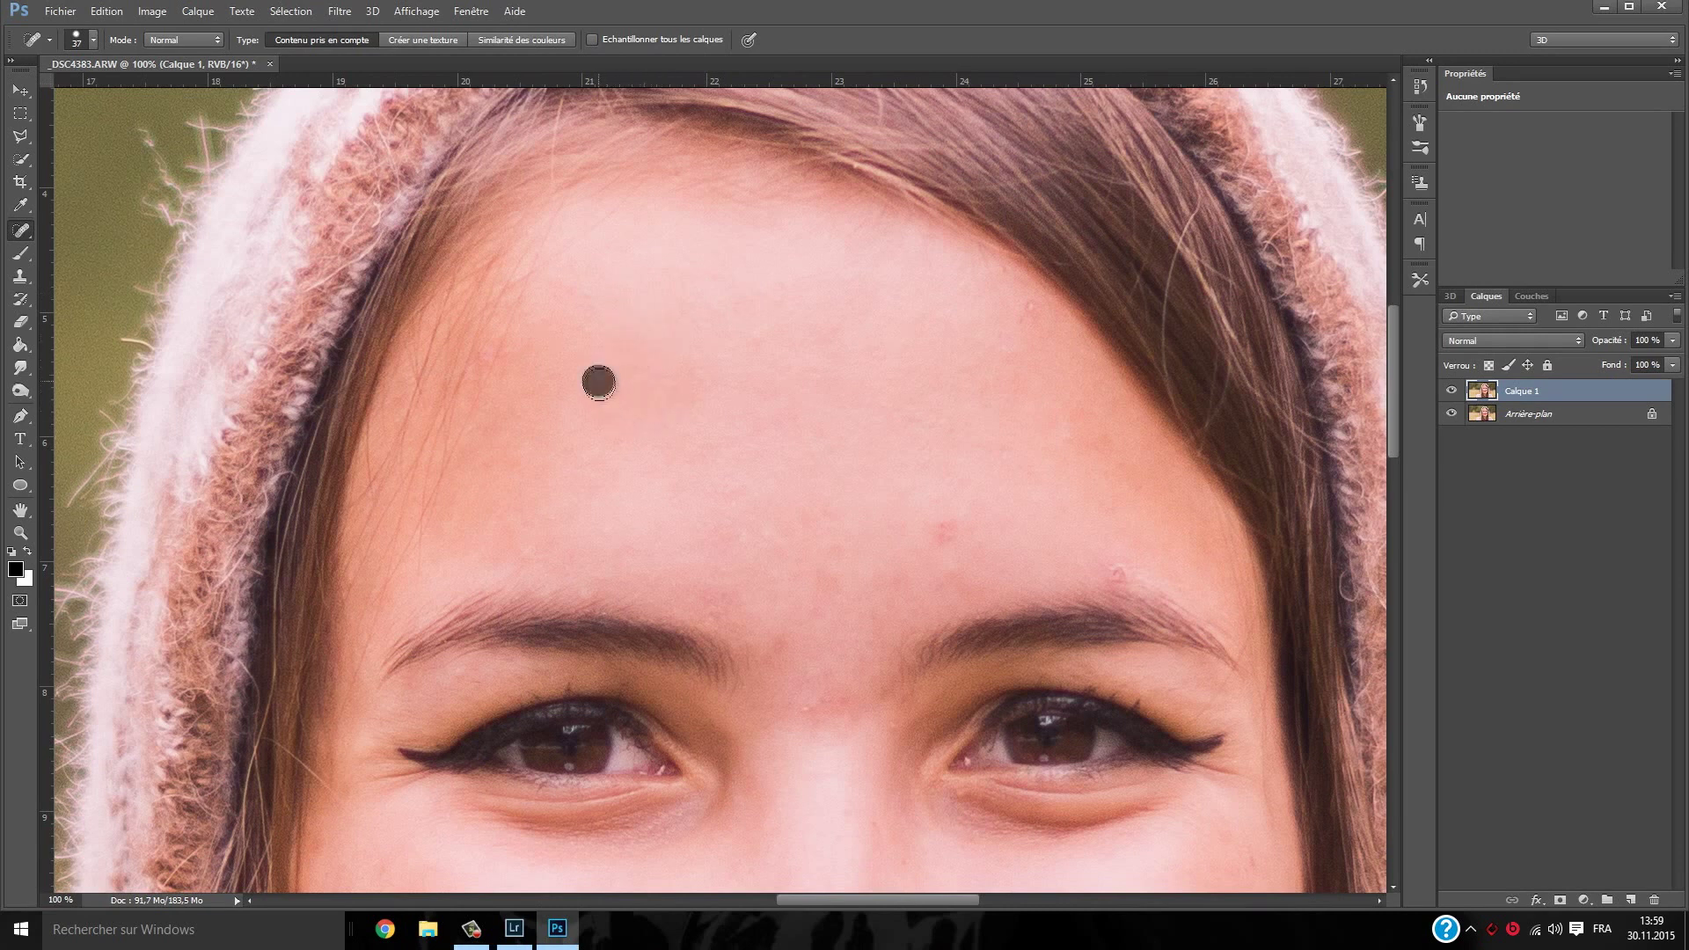
left_click(741, 329)
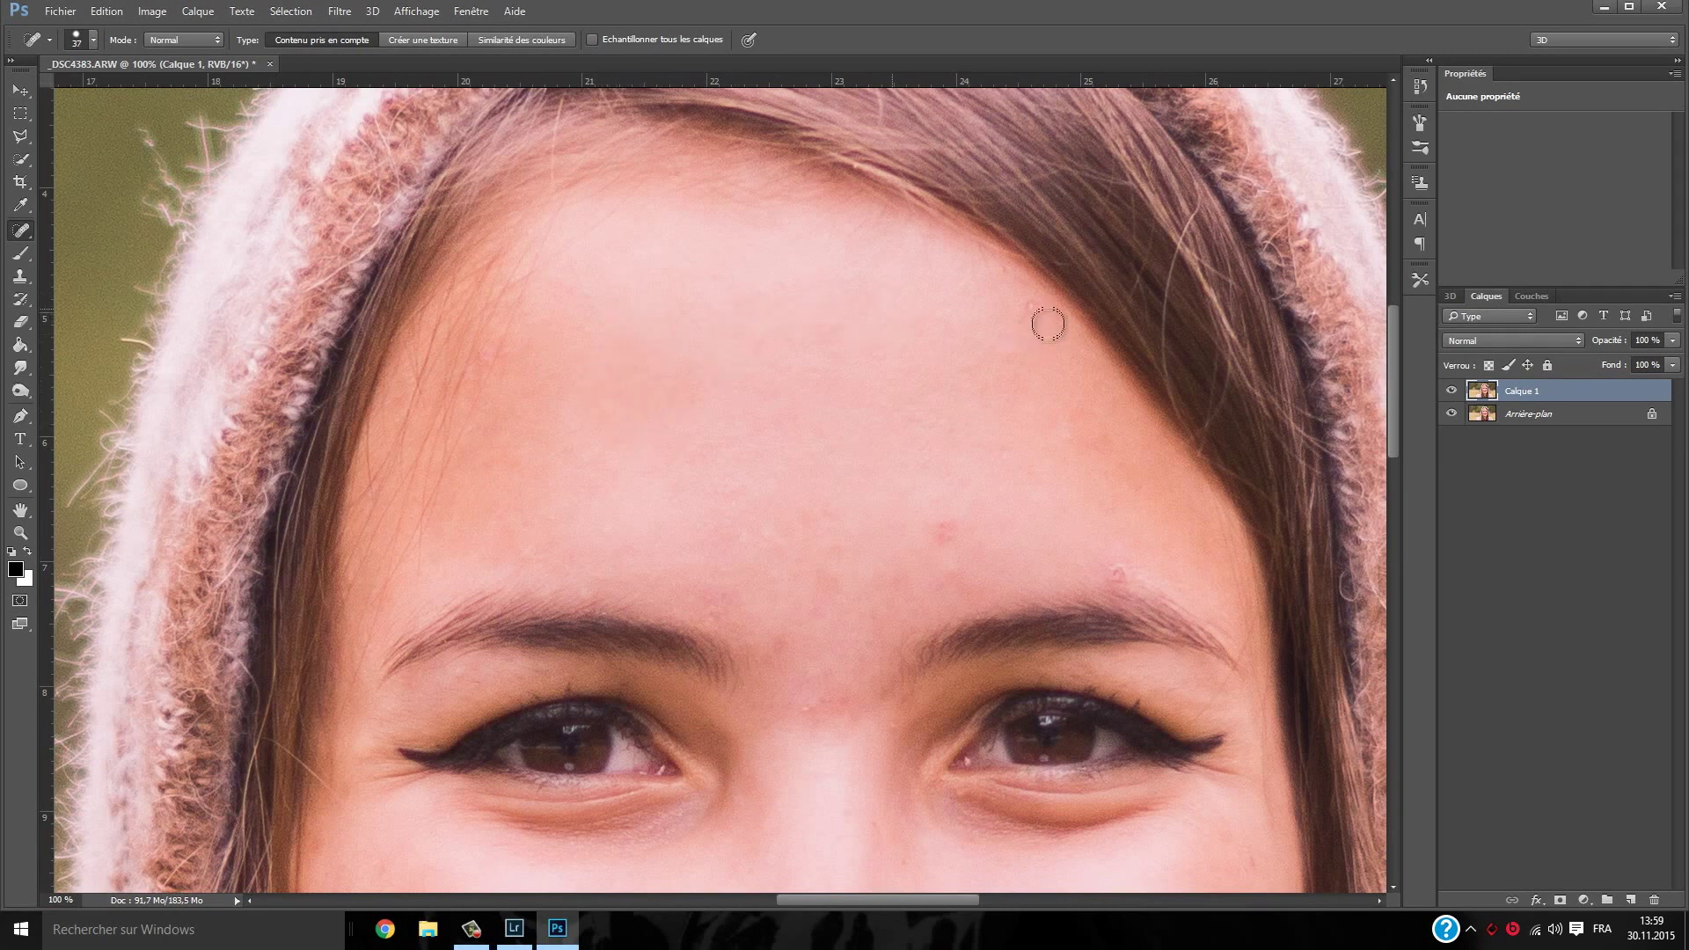
Heal the spots on the cheek at the image's left, from beside the eye down towards the mouth corner
scroll(1018, 332, "down", 3)
mouse_move(796, 502)
left_mouse_down()
mouse_move(810, 563)
mouse_move(775, 502)
mouse_move(954, 287)
mouse_move(976, 225)
left_mouse_up()
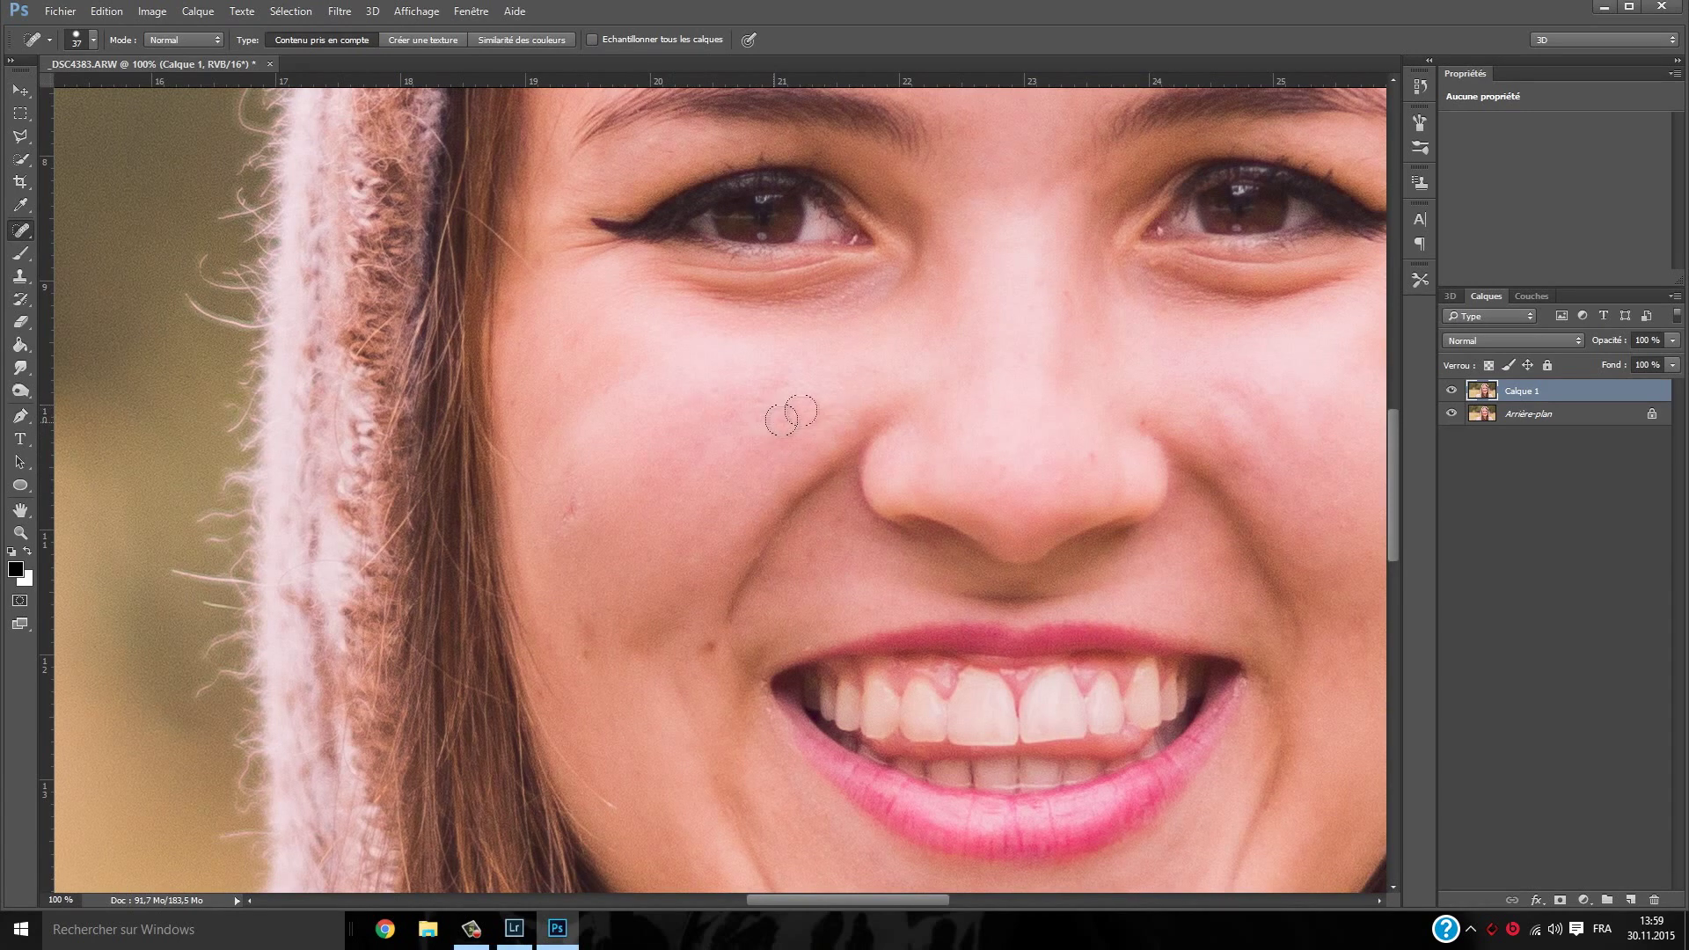
left_click(582, 352)
left_click(567, 510)
left_click(518, 323)
left_click(540, 273)
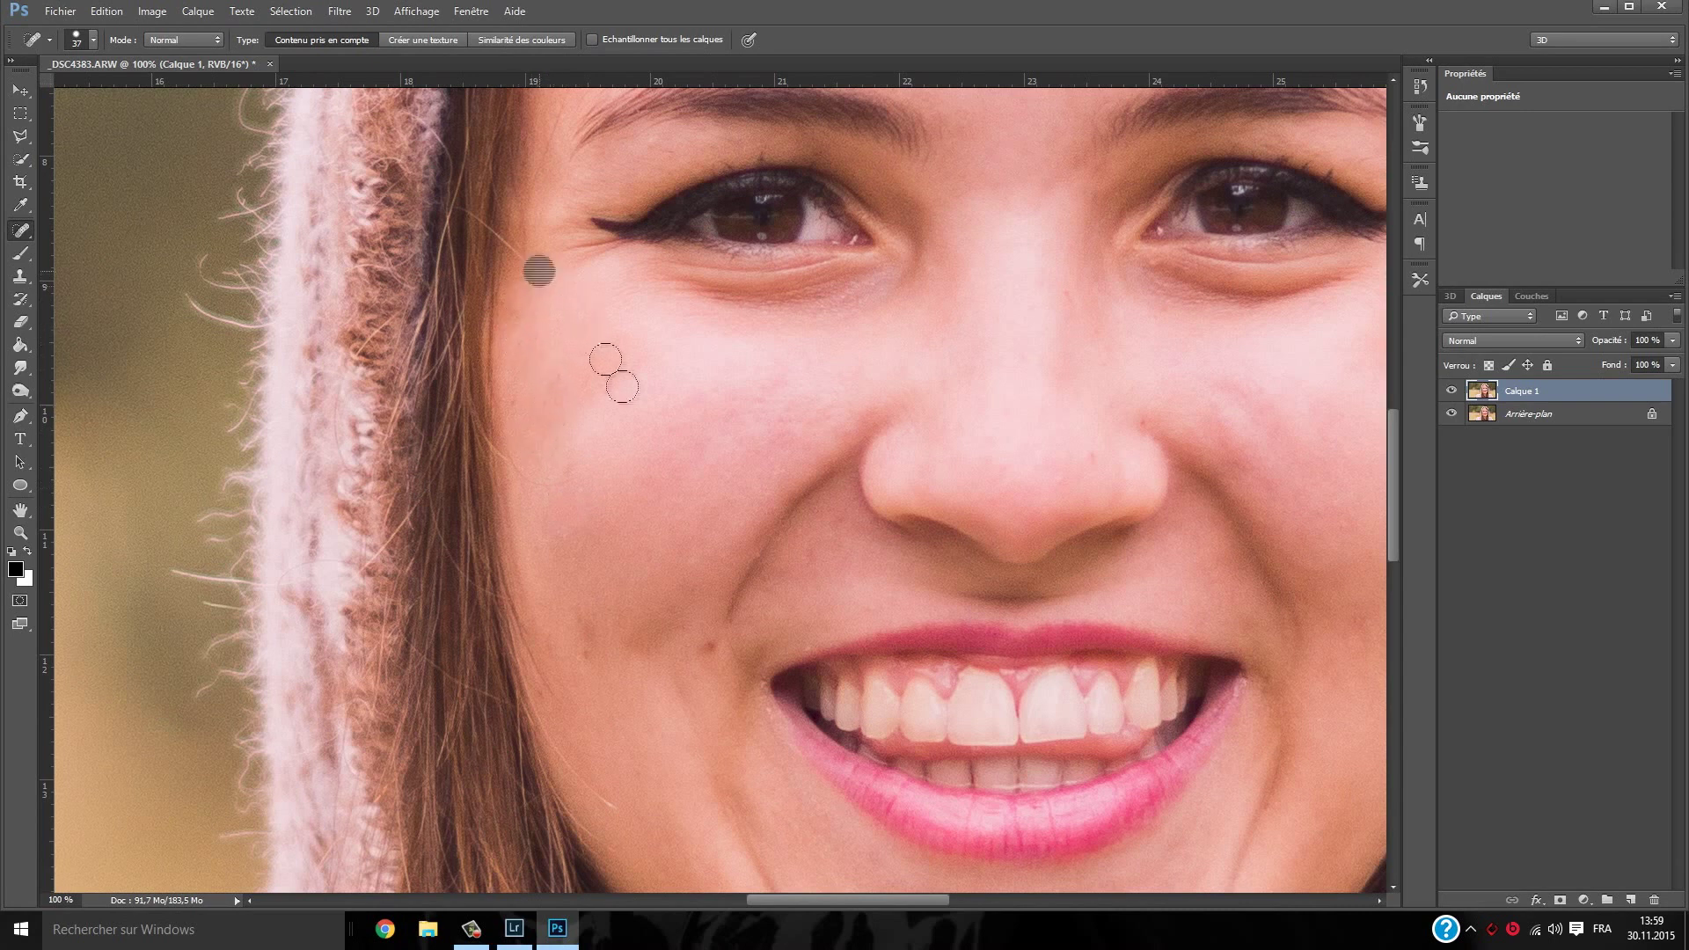
left_click_drag(596, 644, 588, 661)
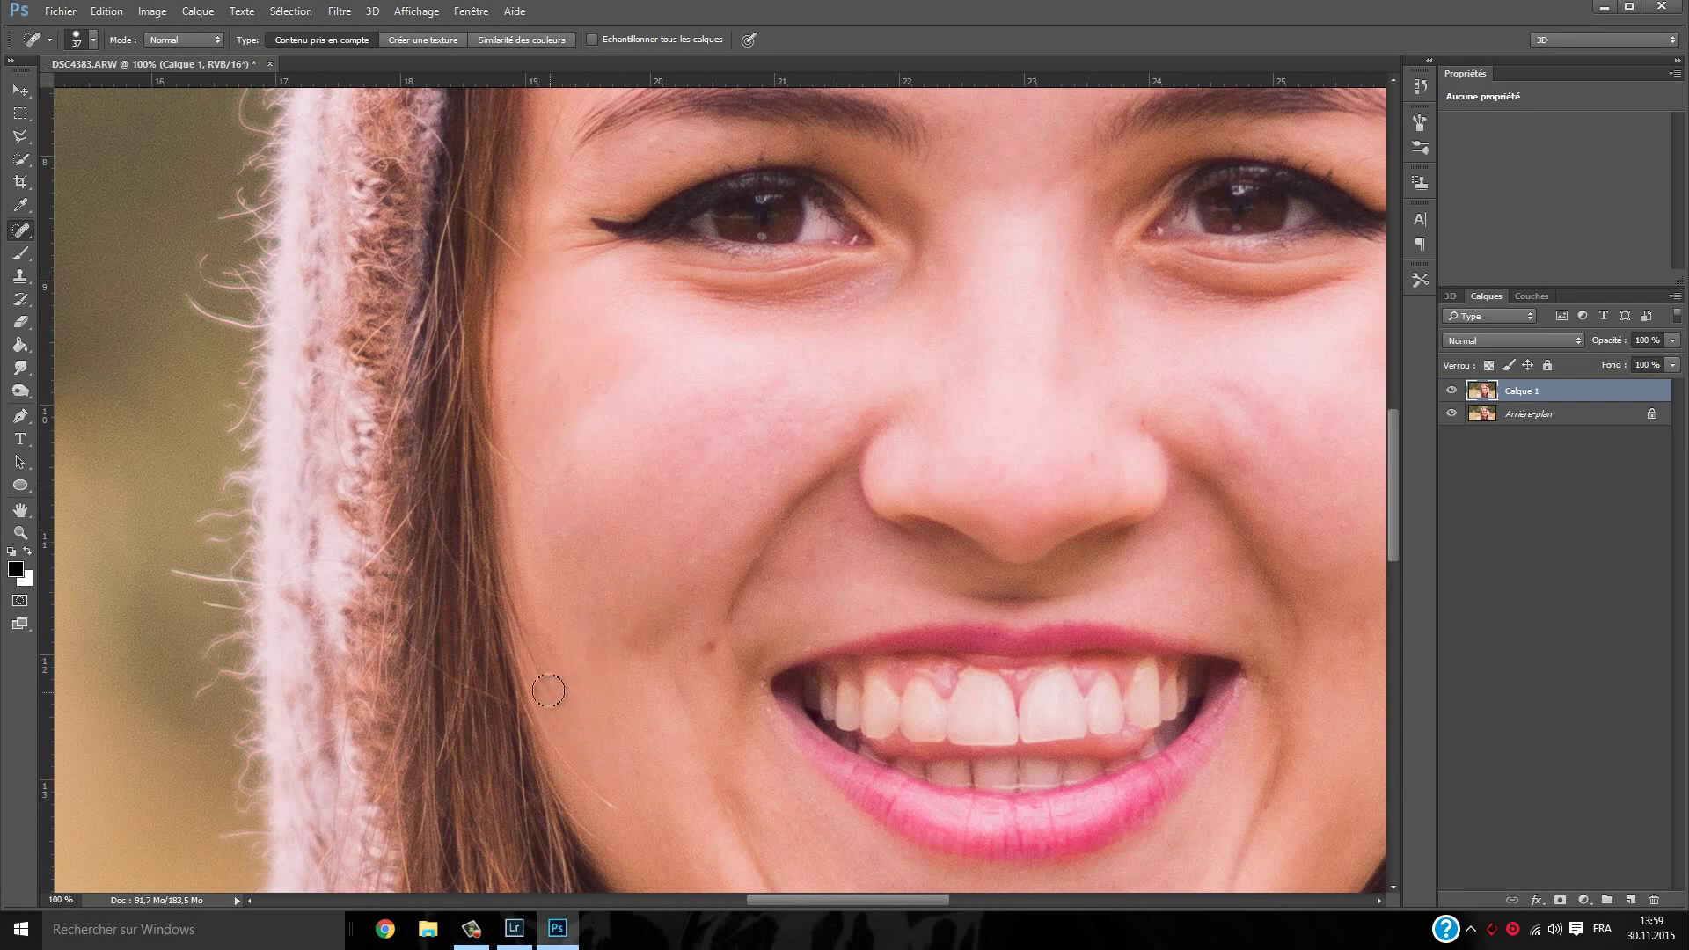
left_click(707, 645)
Heal the small blemishes on the chin below the lower lip
mouse_move(724, 774)
left_mouse_down()
mouse_move(615, 642)
mouse_move(589, 645)
left_mouse_up()
left_click(697, 769)
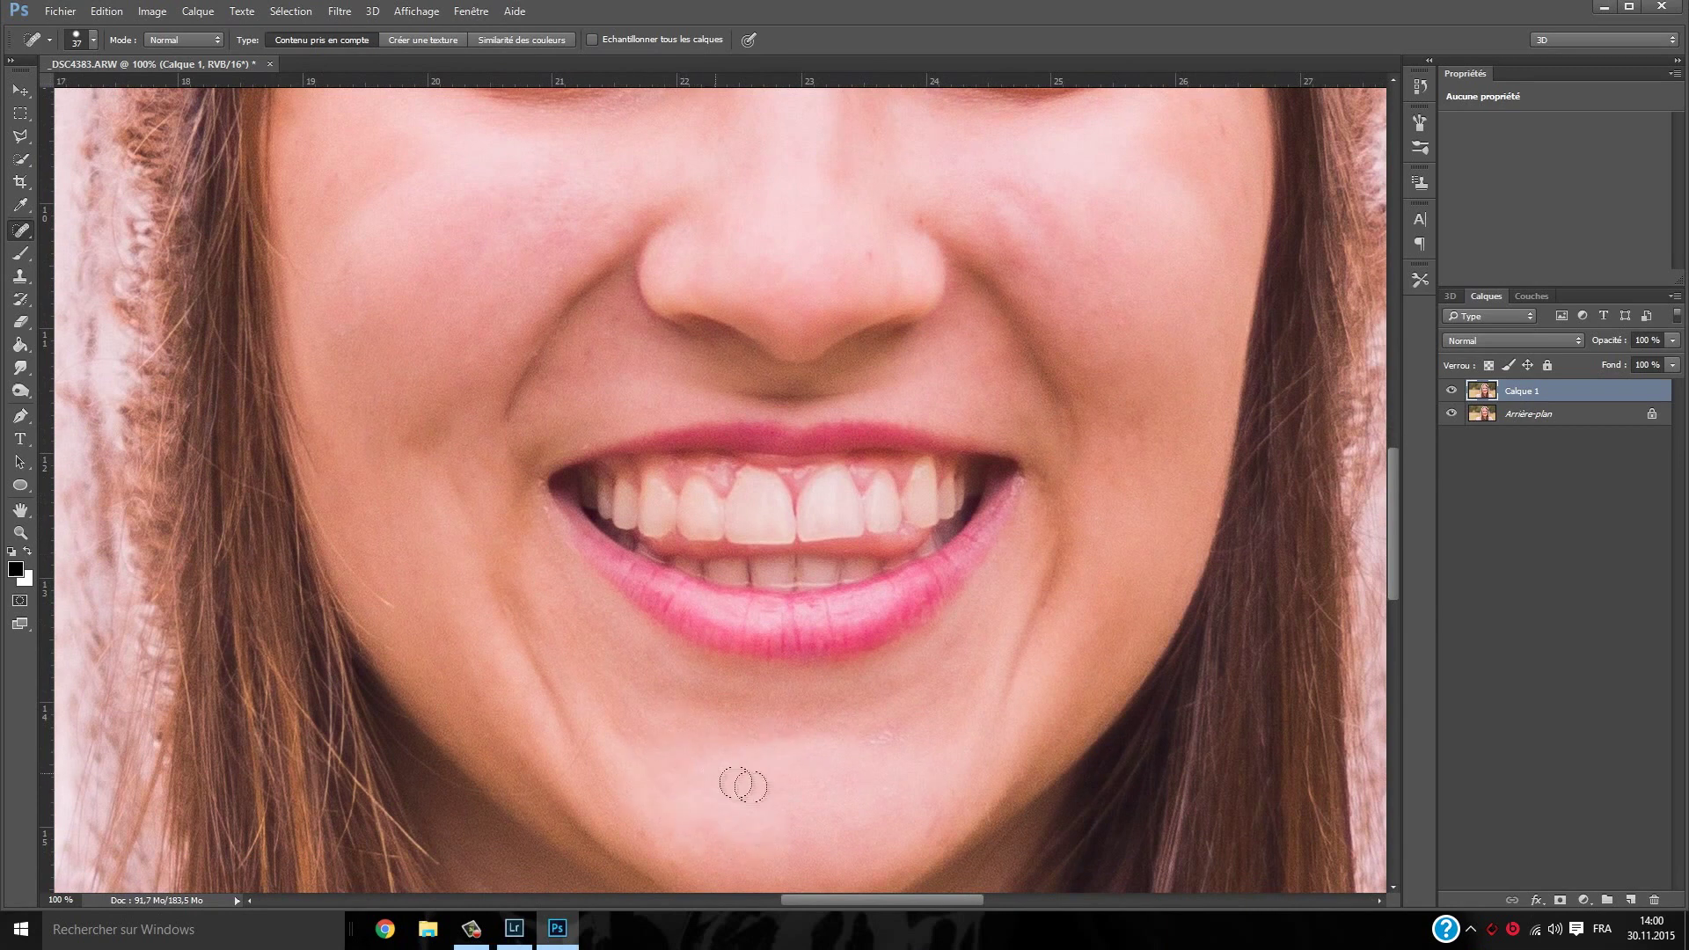
left_click_drag(694, 729, 640, 650)
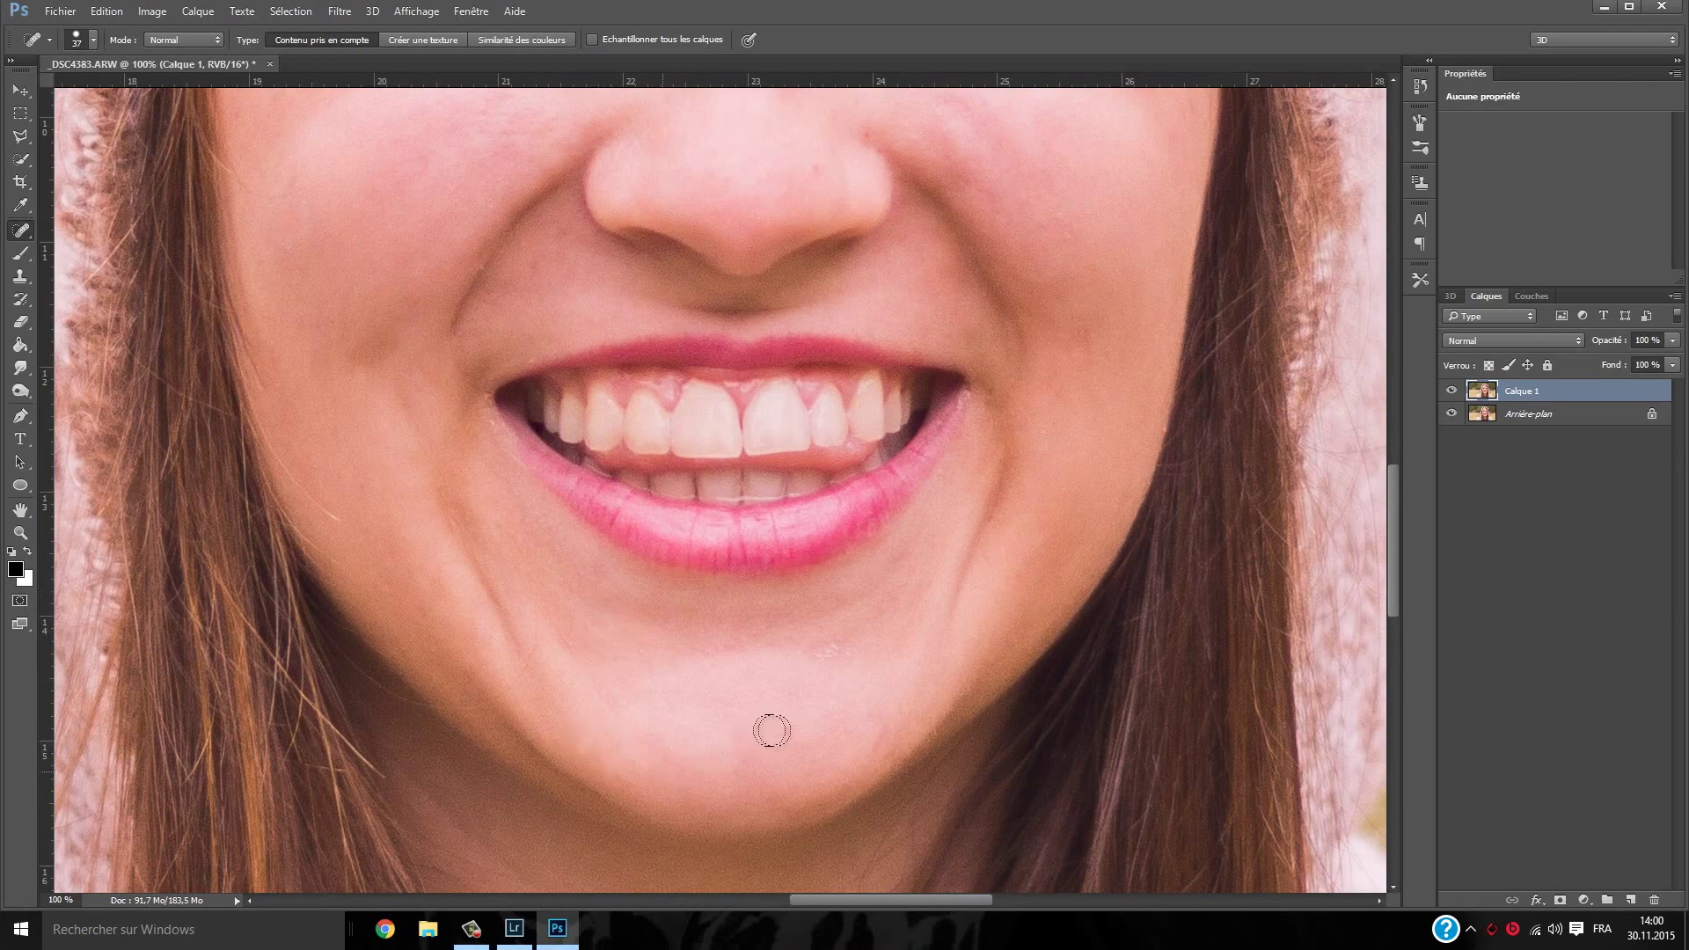
left_click_drag(772, 730, 676, 777)
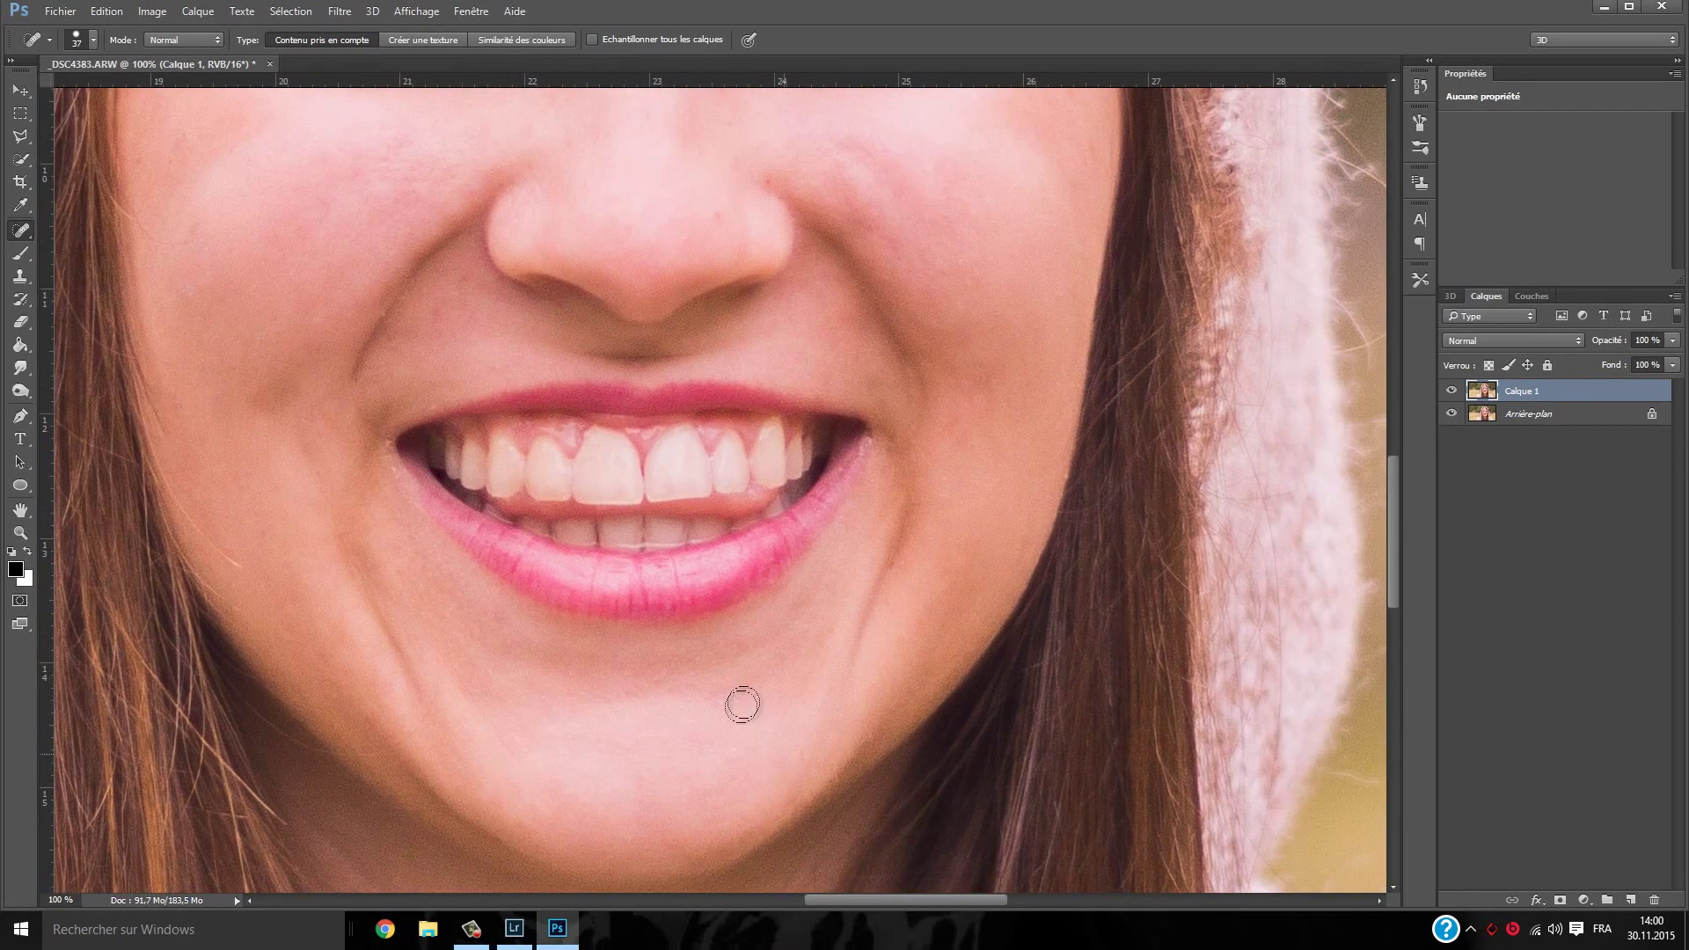
Heal the marks beside the nose and on the cheek at the image's right
left_click_drag(780, 659, 636, 896)
mouse_move(713, 378)
left_mouse_down()
mouse_move(776, 437)
mouse_move(696, 413)
mouse_move(757, 502)
mouse_move(777, 440)
left_mouse_up()
left_click_drag(921, 319, 907, 327)
left_click_drag(617, 409, 617, 491)
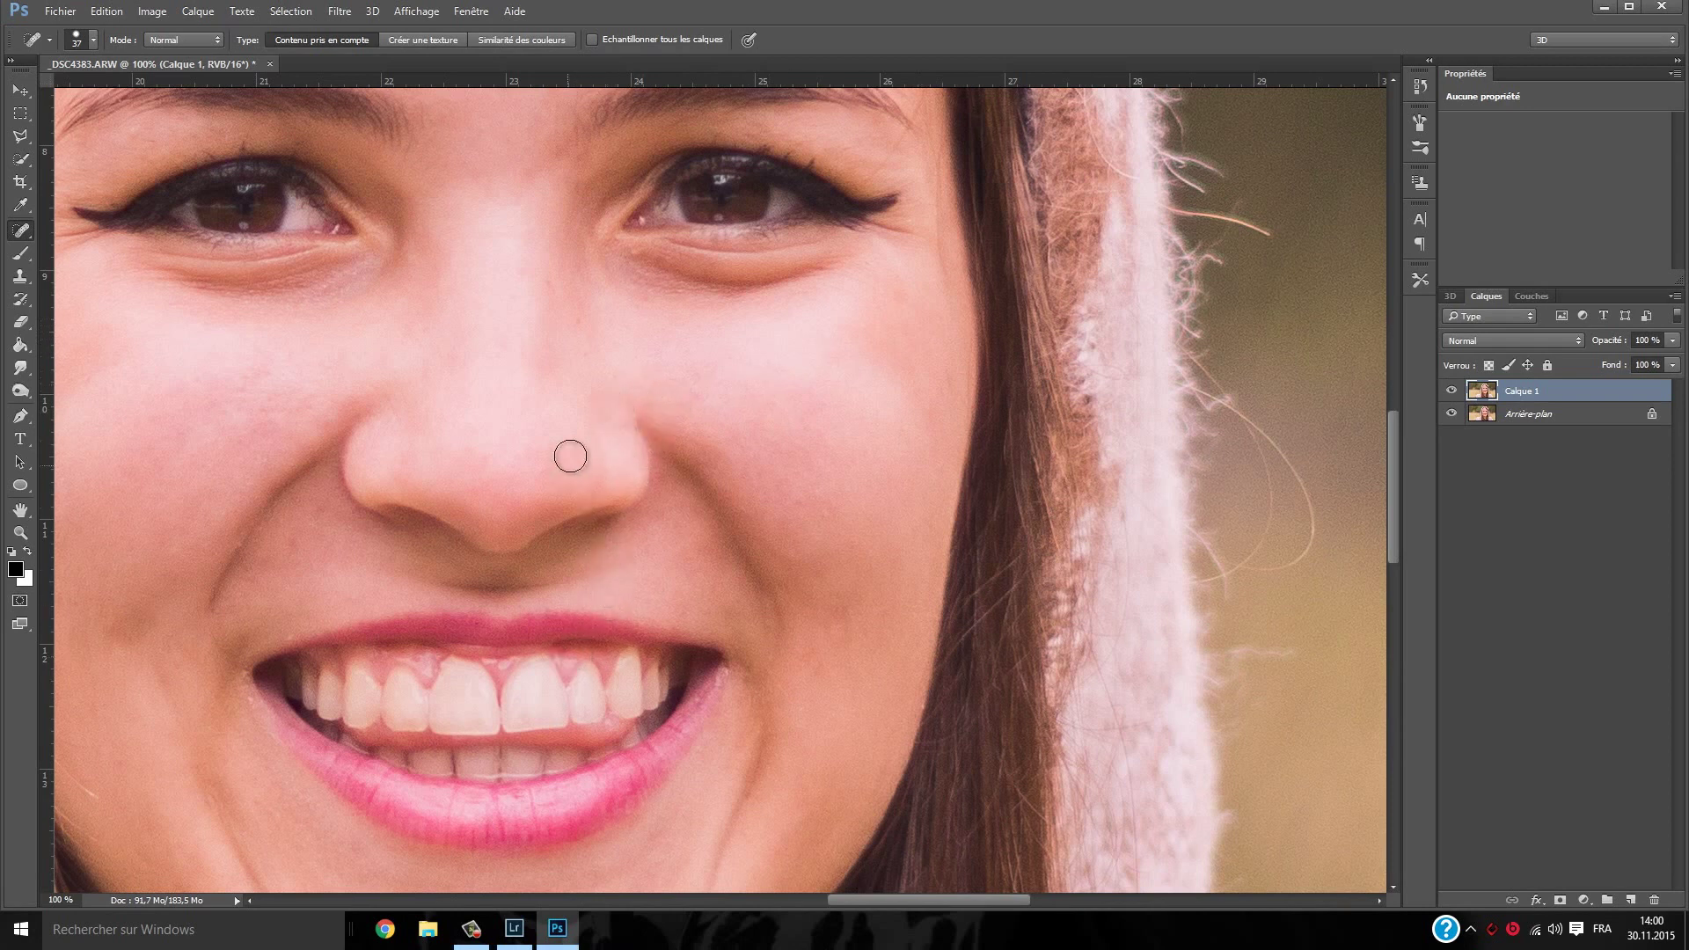
left_click_drag(803, 426, 758, 490)
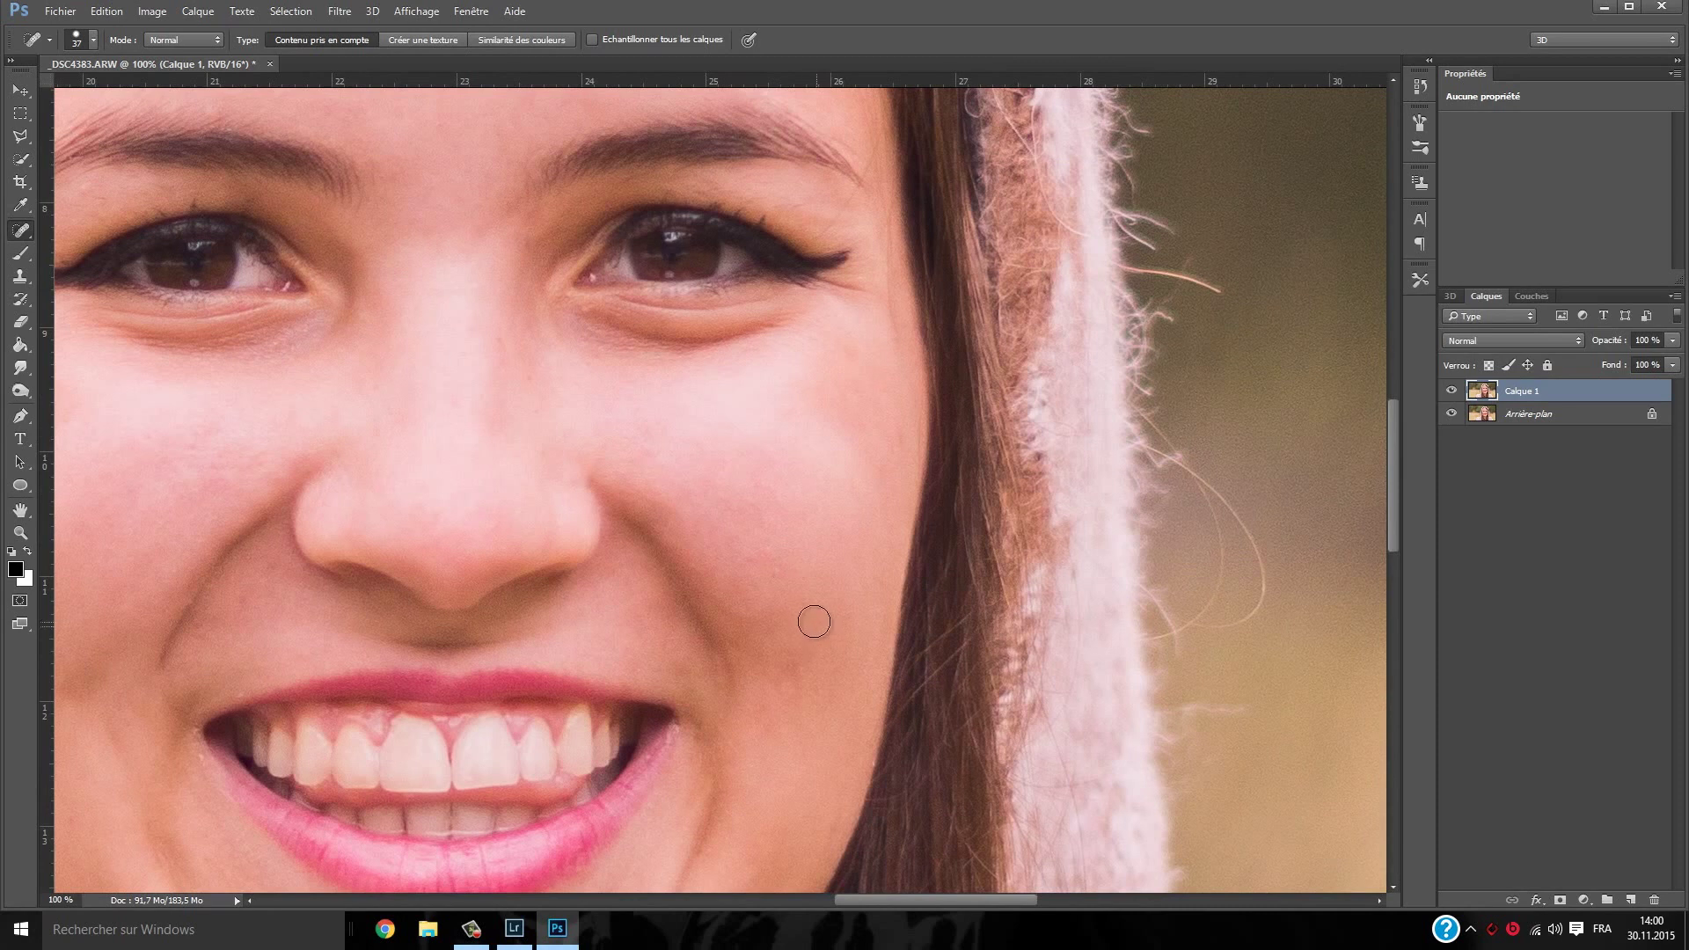
left_click_drag(797, 656, 777, 690)
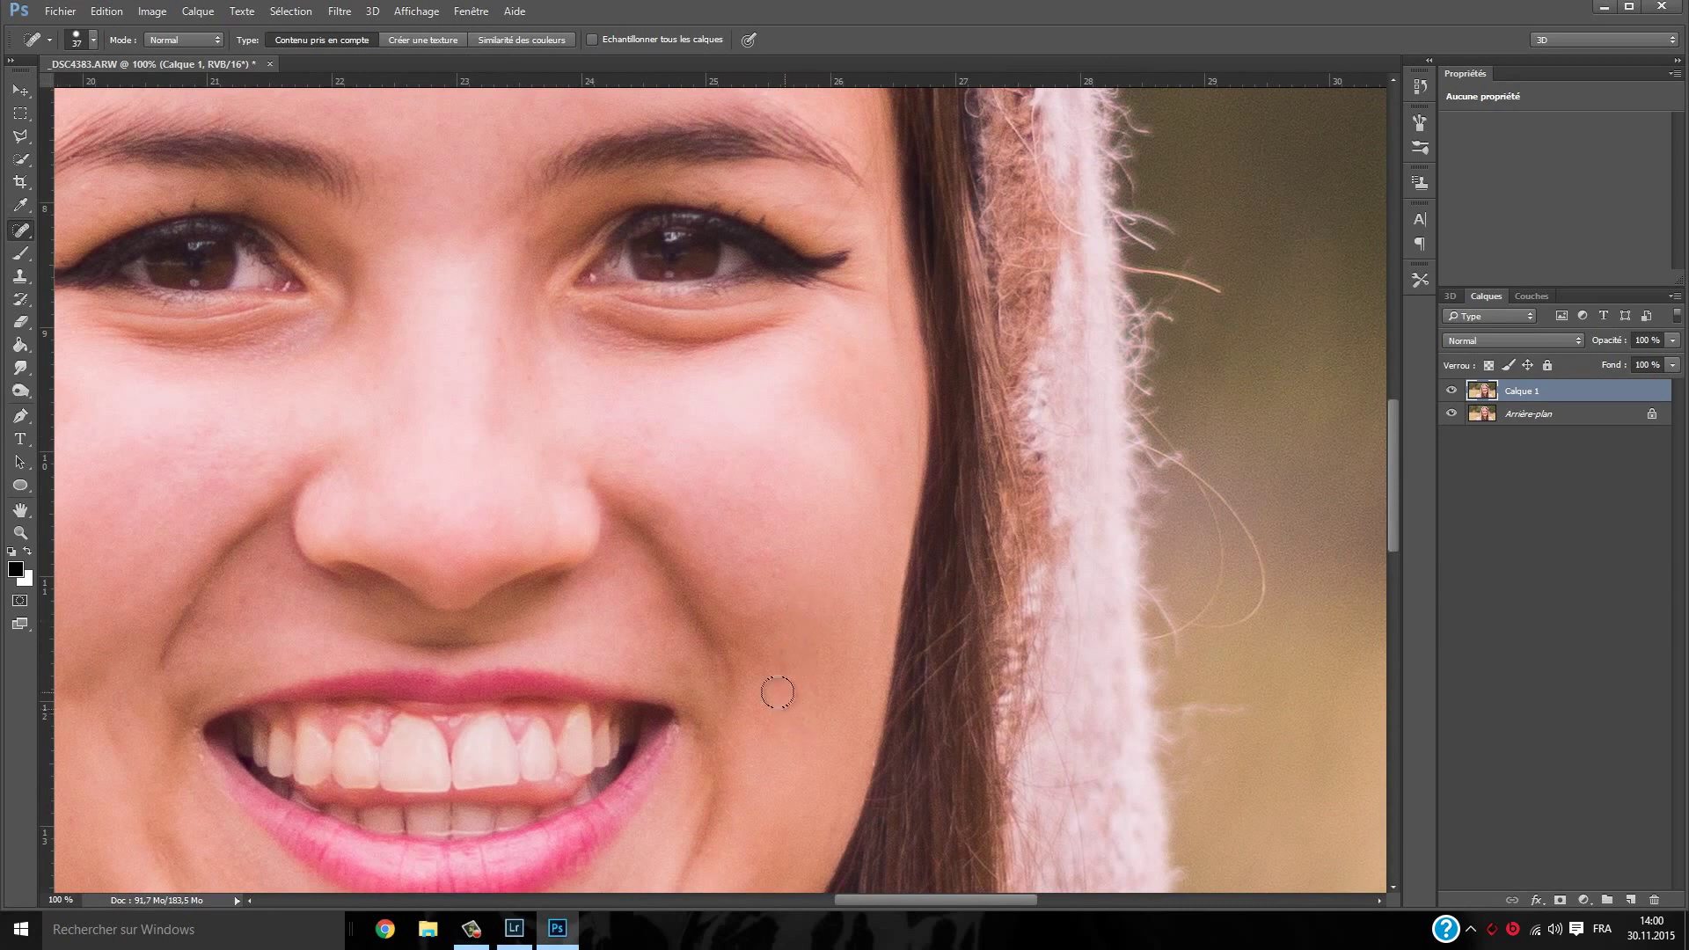
left_click(878, 586)
left_click_drag(794, 645, 806, 480)
Retouch the skin on the upper cheek and around the outer corner of the eye and eyebrow at the image's right
left_click_drag(824, 418, 757, 724)
left_click_drag(786, 453, 822, 541)
left_click_drag(846, 380, 852, 428)
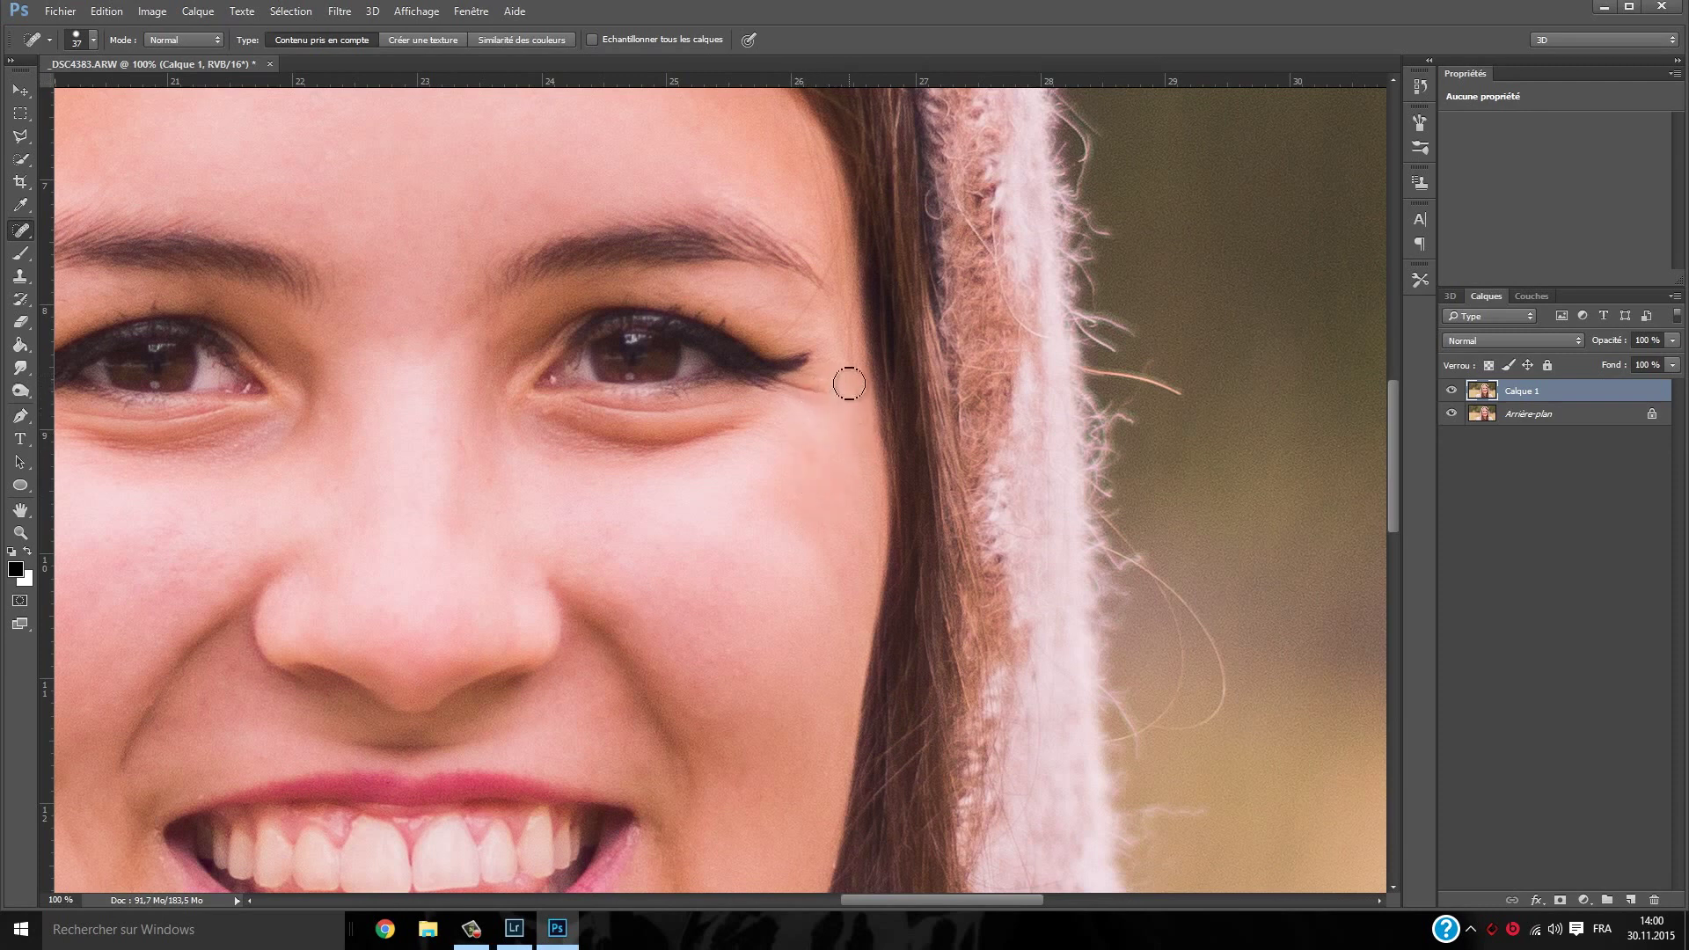
left_click_drag(810, 320, 795, 343)
left_click_drag(826, 247, 832, 255)
Heal the remaining marks on the cheek at the image's left, undoing and repainting the lower-cheek stroke
mouse_move(607, 567)
left_mouse_down()
mouse_move(909, 536)
mouse_move(910, 589)
left_mouse_up()
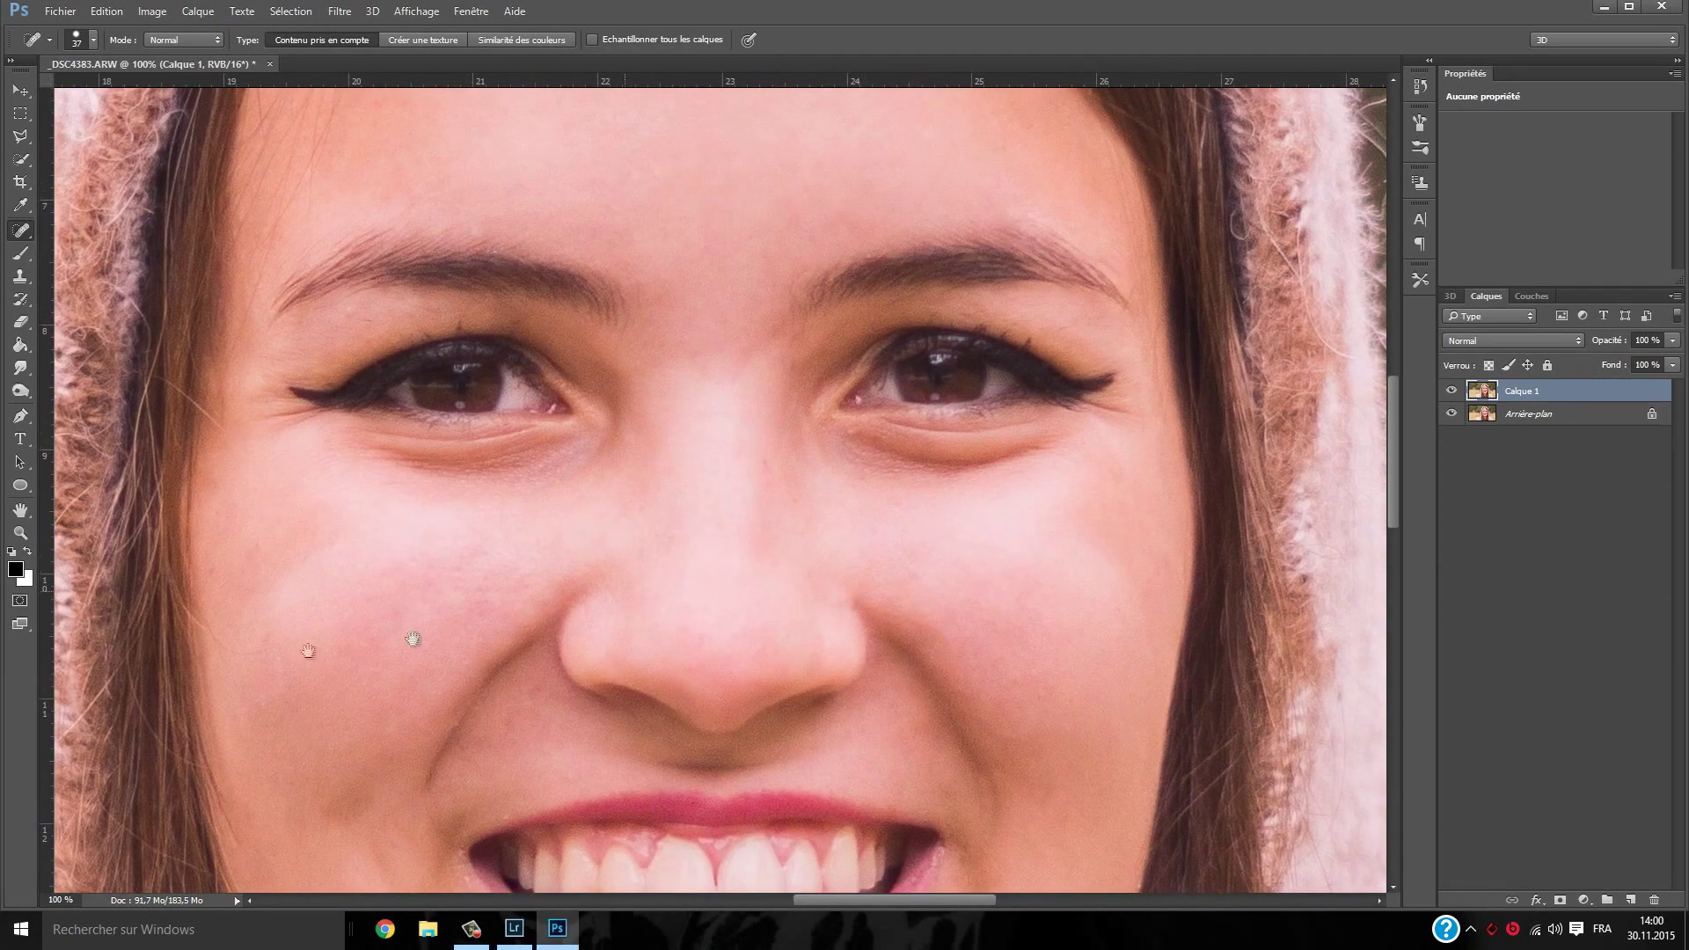
left_click_drag(449, 596, 506, 563)
mouse_move(343, 798)
left_mouse_down()
mouse_move(385, 813)
mouse_move(344, 813)
left_mouse_up()
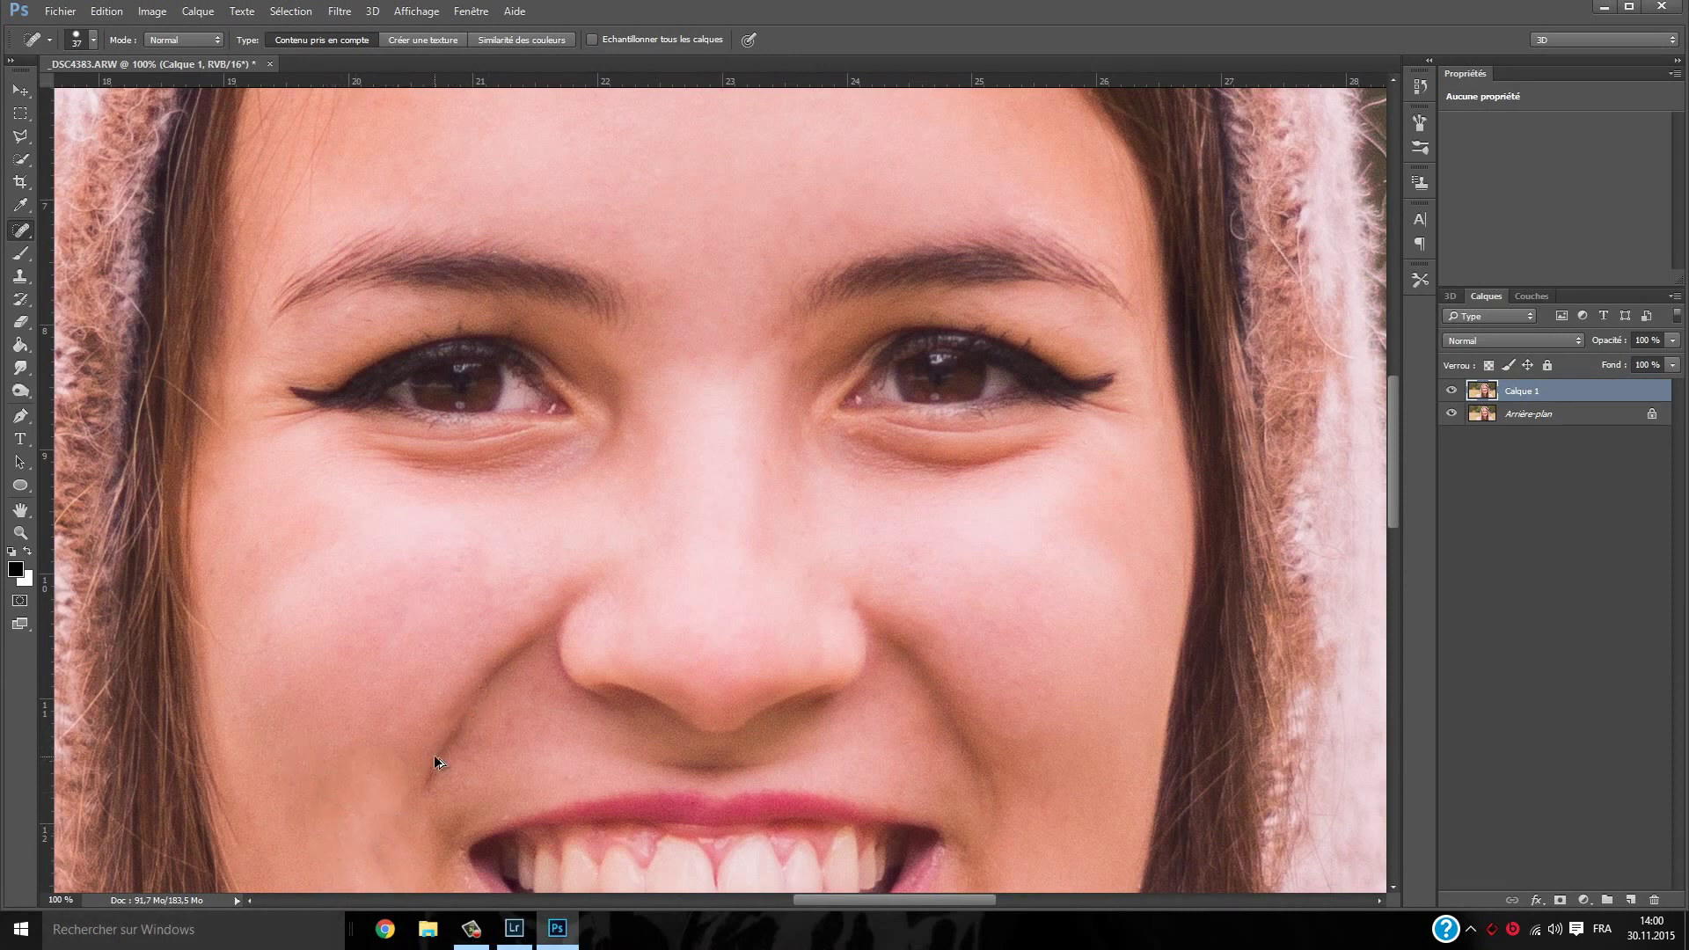
key("ctrl+z")
mouse_move(347, 795)
left_mouse_down()
mouse_move(354, 885)
mouse_move(353, 794)
mouse_move(358, 828)
mouse_move(321, 827)
left_mouse_up()
left_click(361, 799)
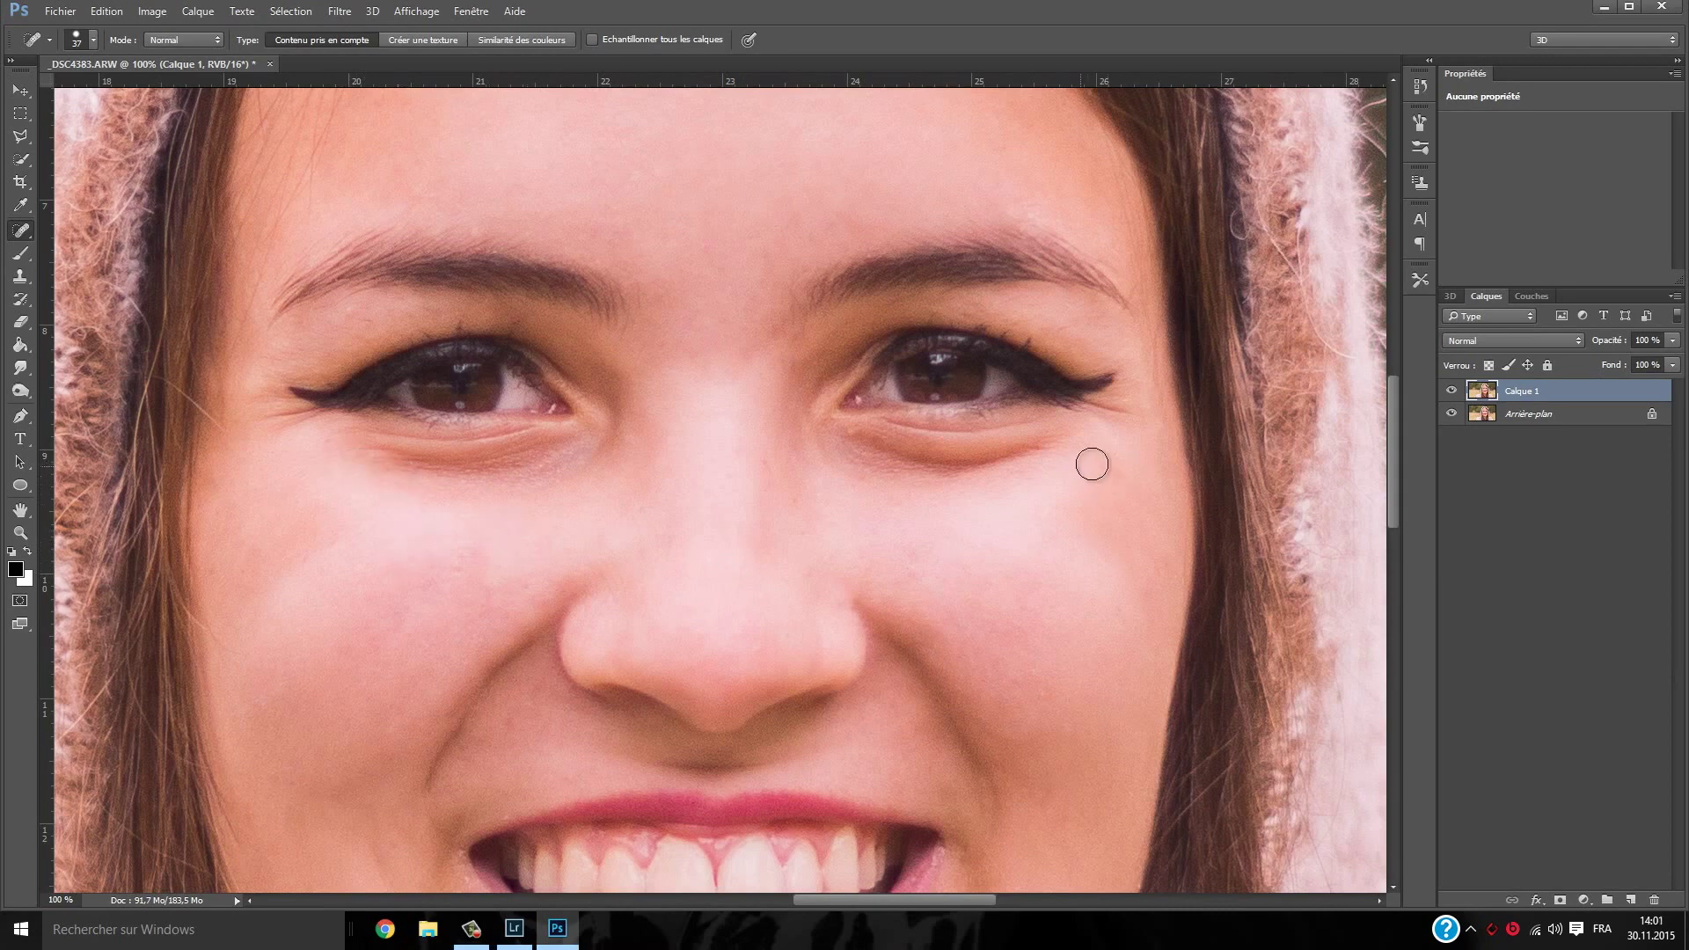
Heal the spot between the upper lip and the cheek fold at the image's left
scroll(827, 607, "down", 5)
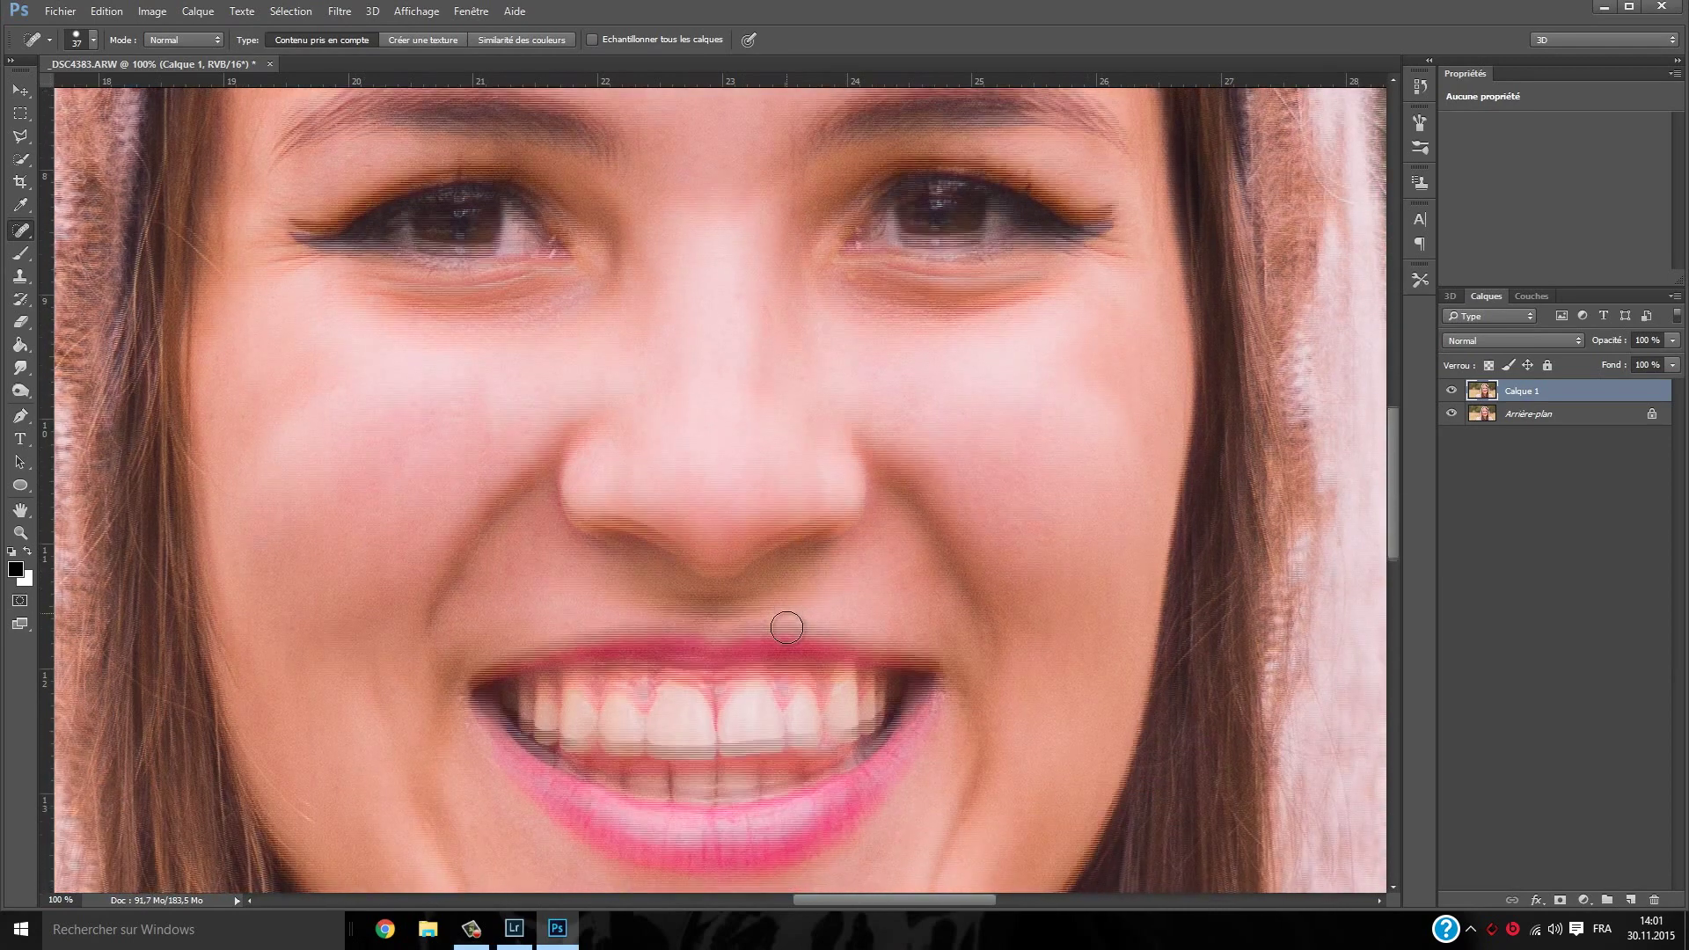
scroll(774, 590, "down", 2)
left_click(510, 461)
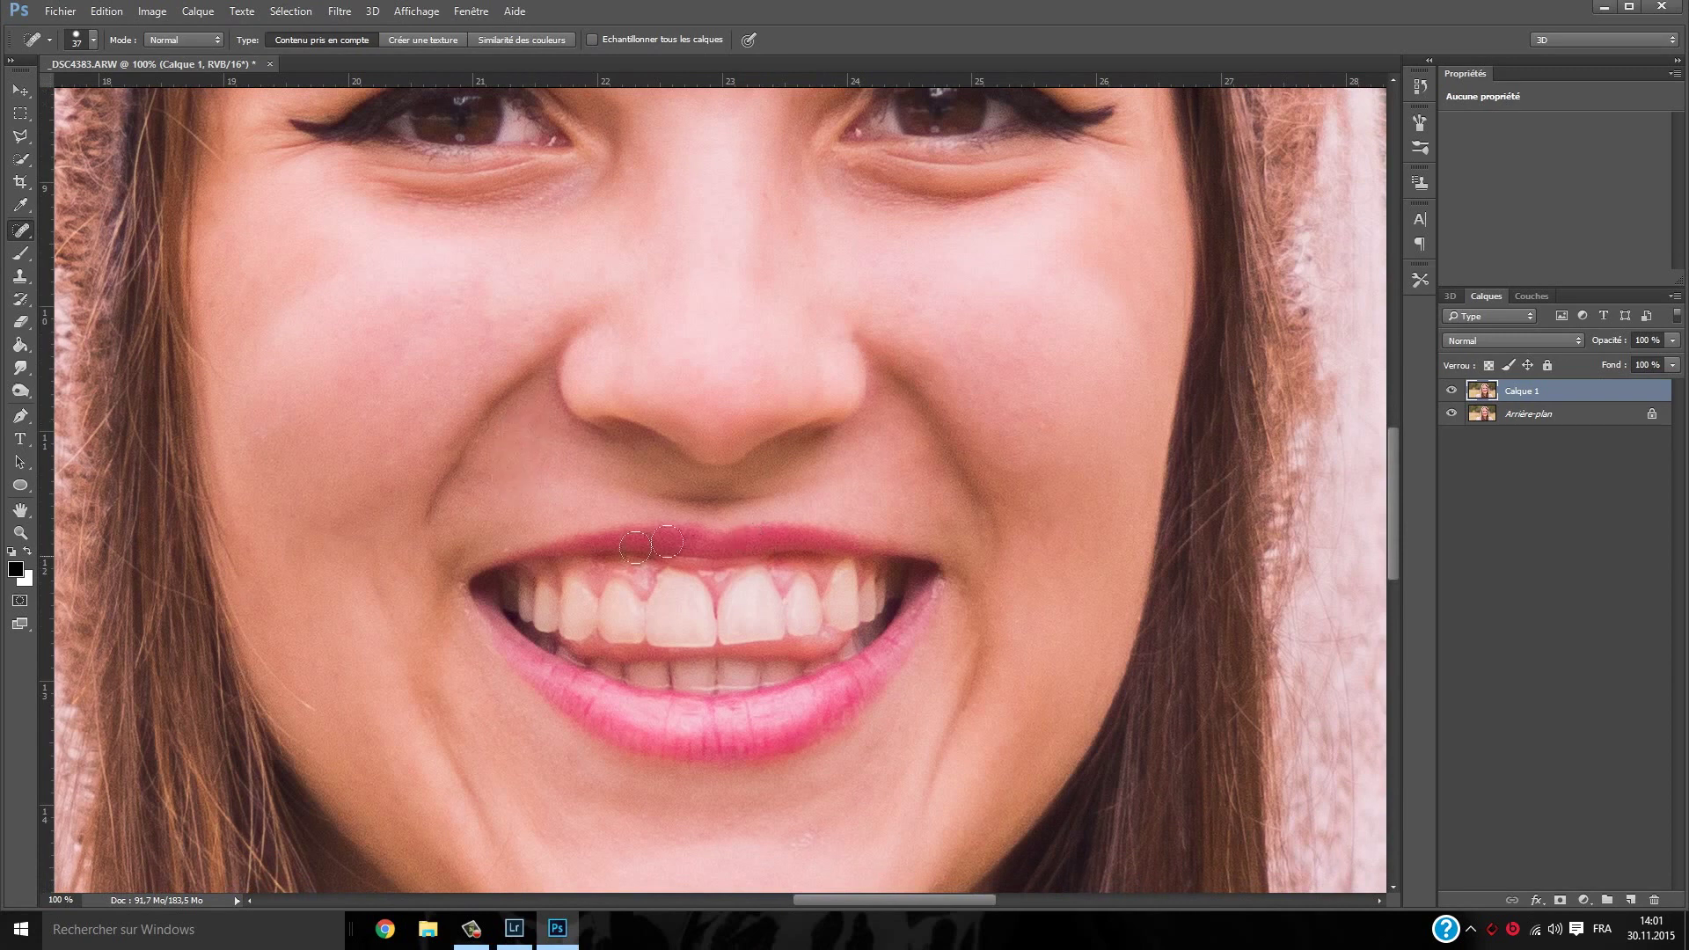
key("z")
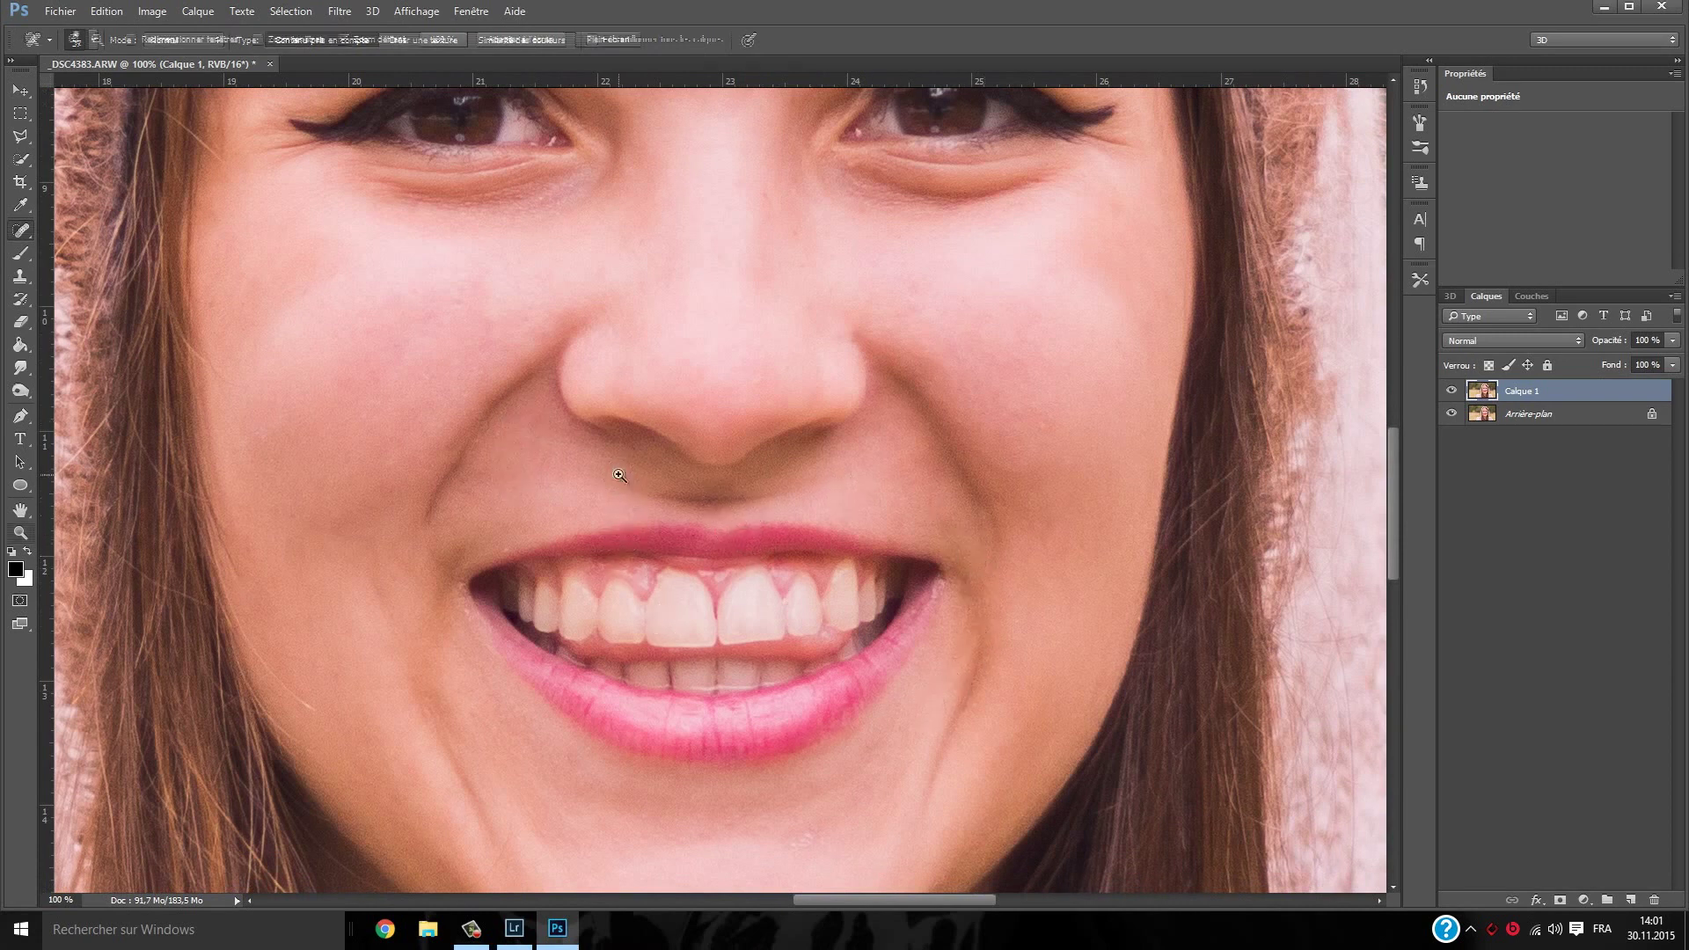
Heal the remaining small marks across the forehead with the Spot Healing Brush on the duplicate layer
left_click(664, 433, "alt")
left_click(664, 433, "alt")
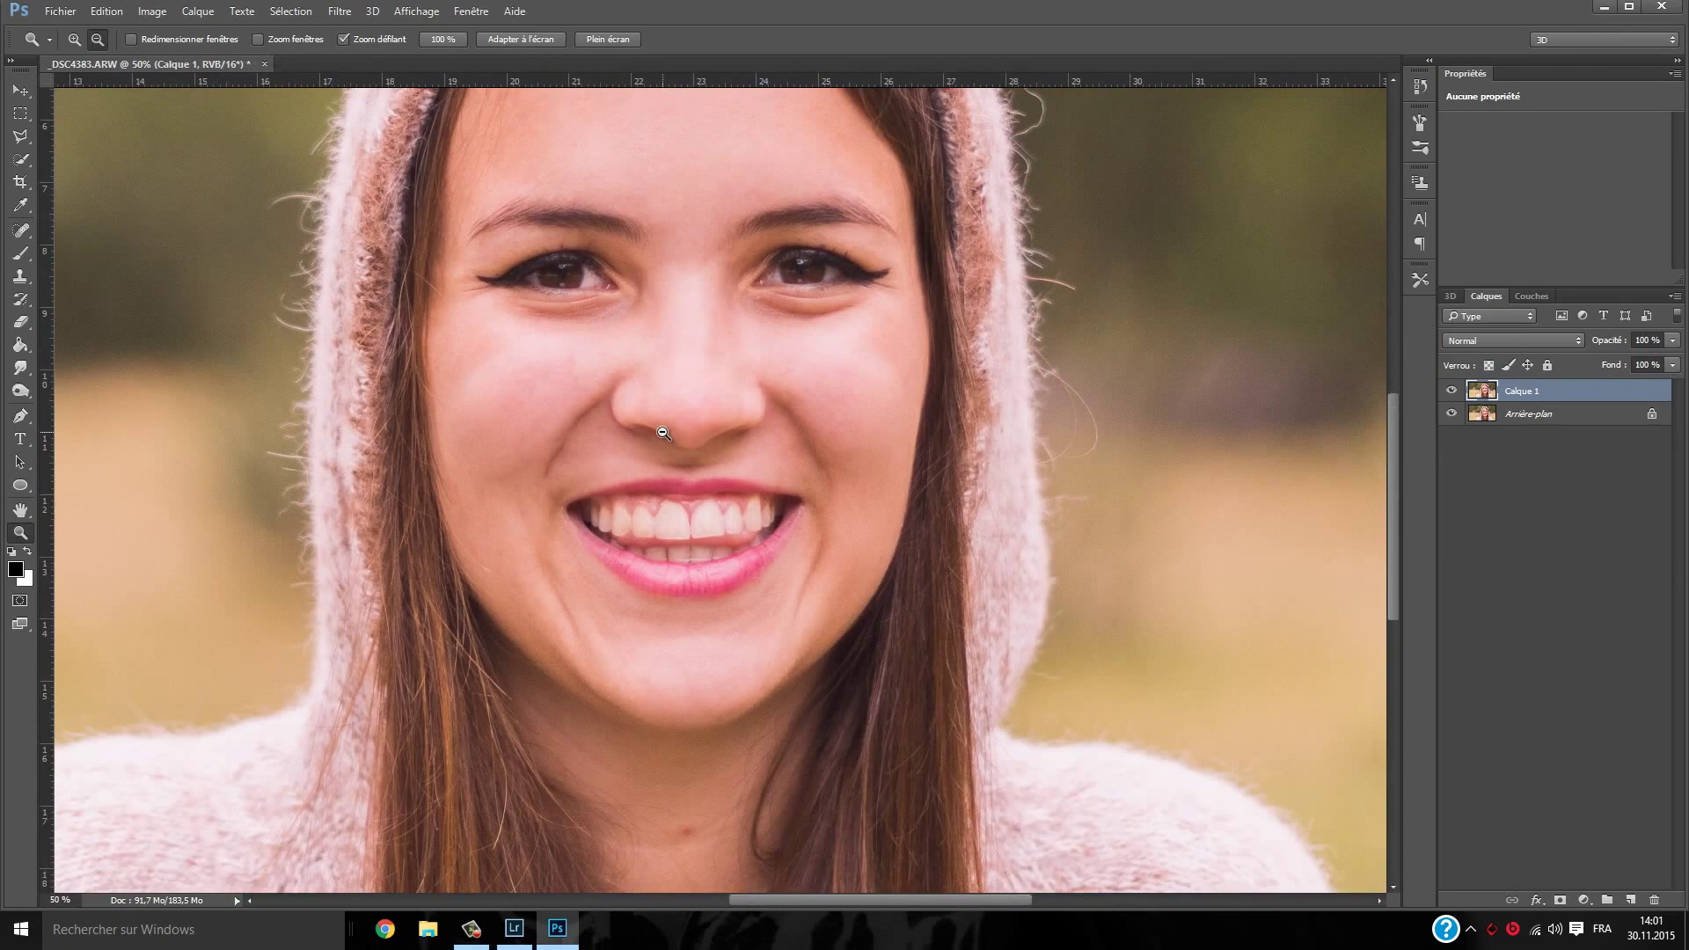
left_click(663, 433, "alt")
left_click(663, 433, "alt")
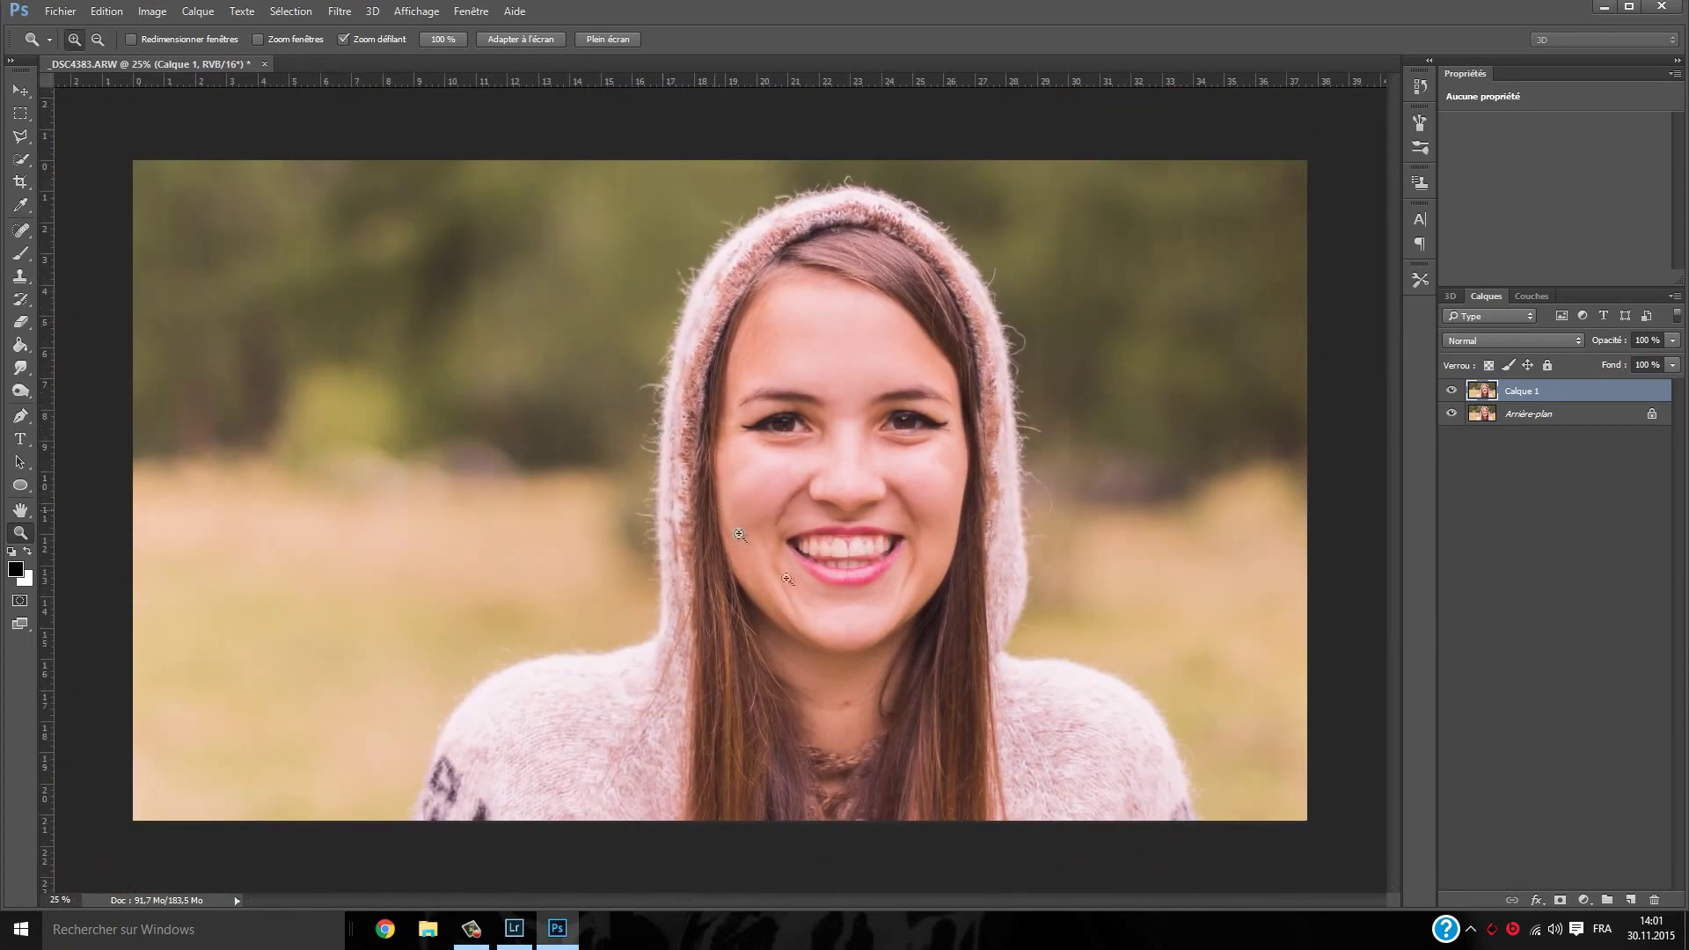
left_click_drag(850, 723, 654, 518)
key("j")
left_click(713, 582)
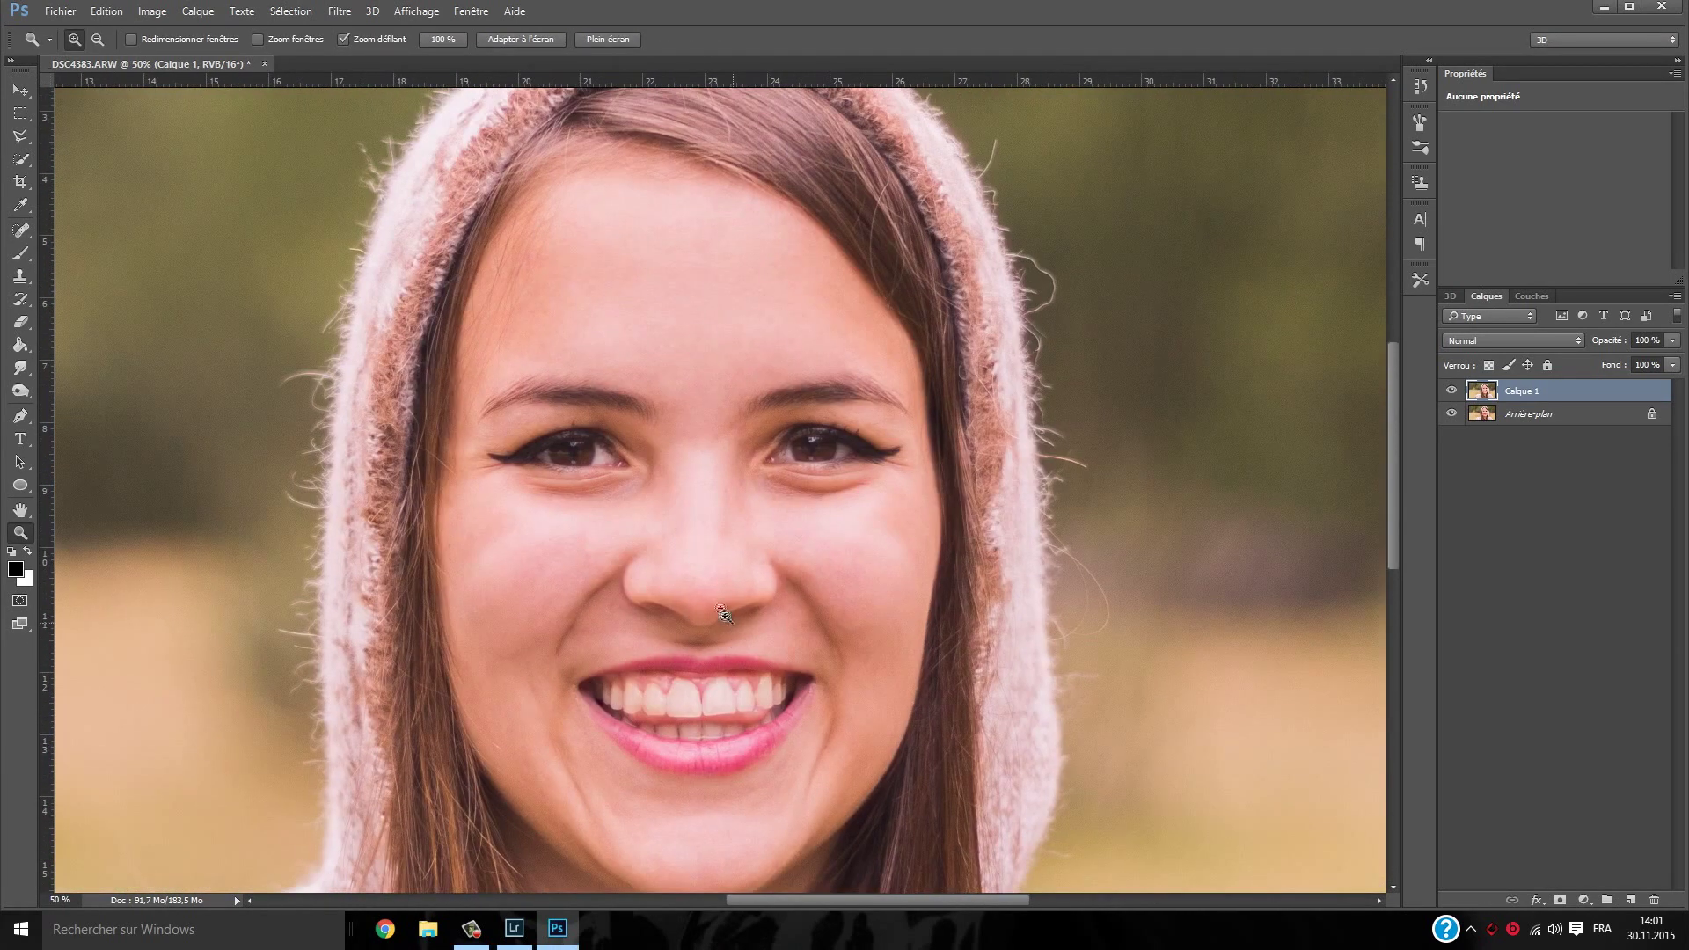
left_click(698, 260)
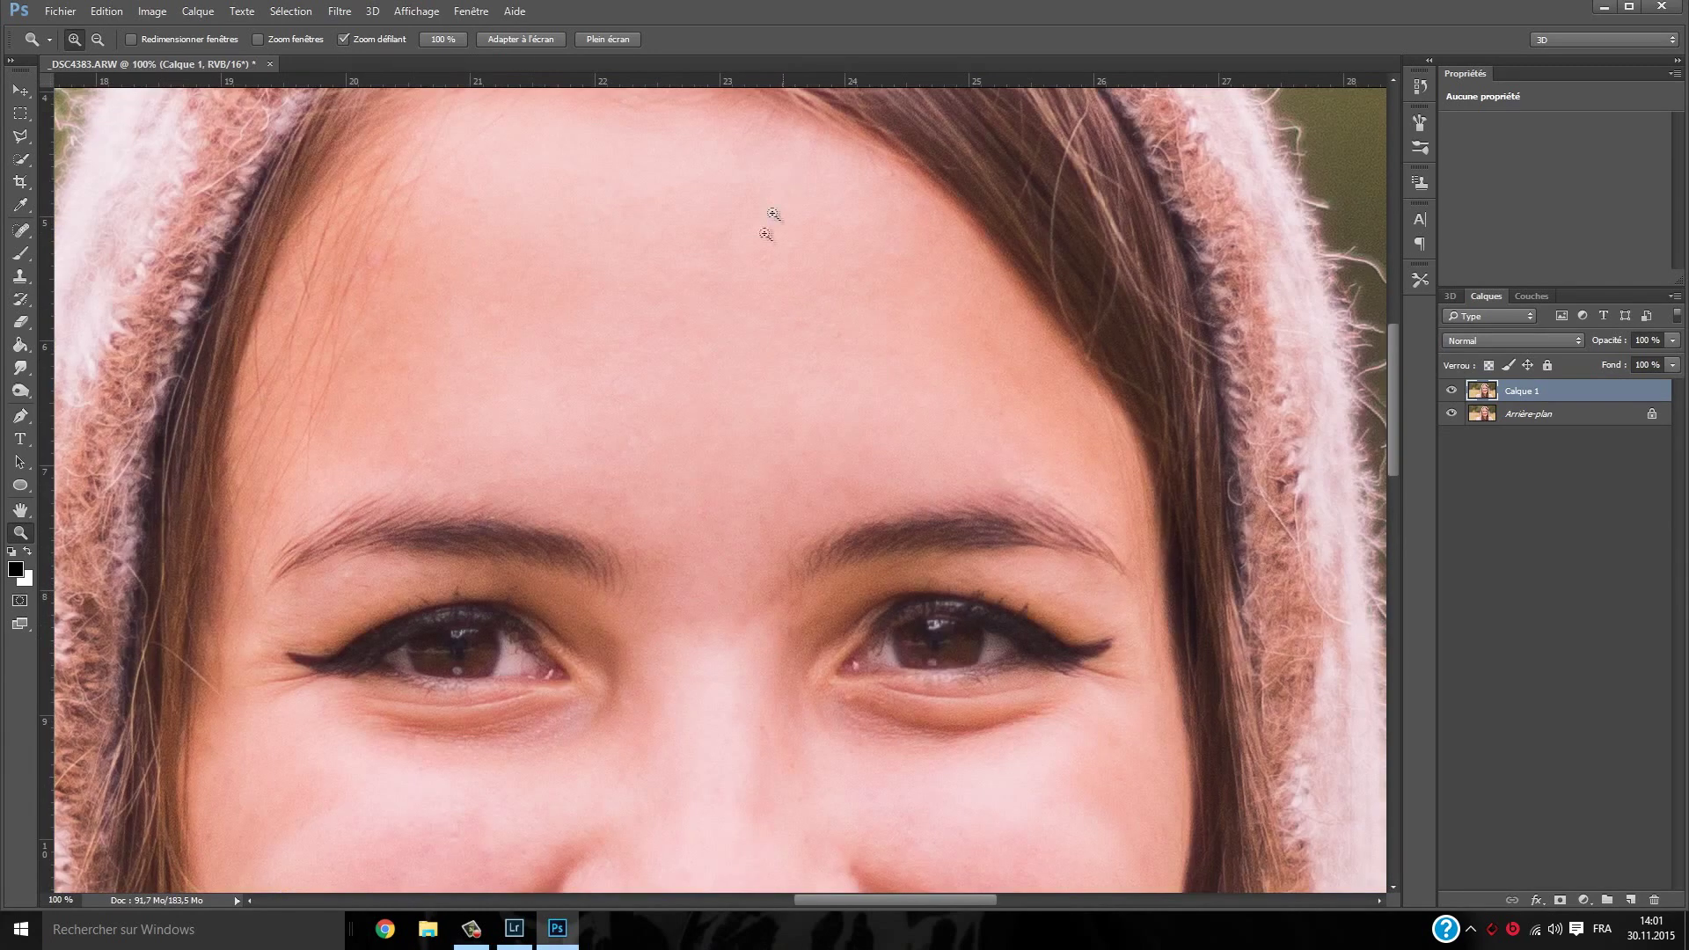
key("j")
left_click(827, 326)
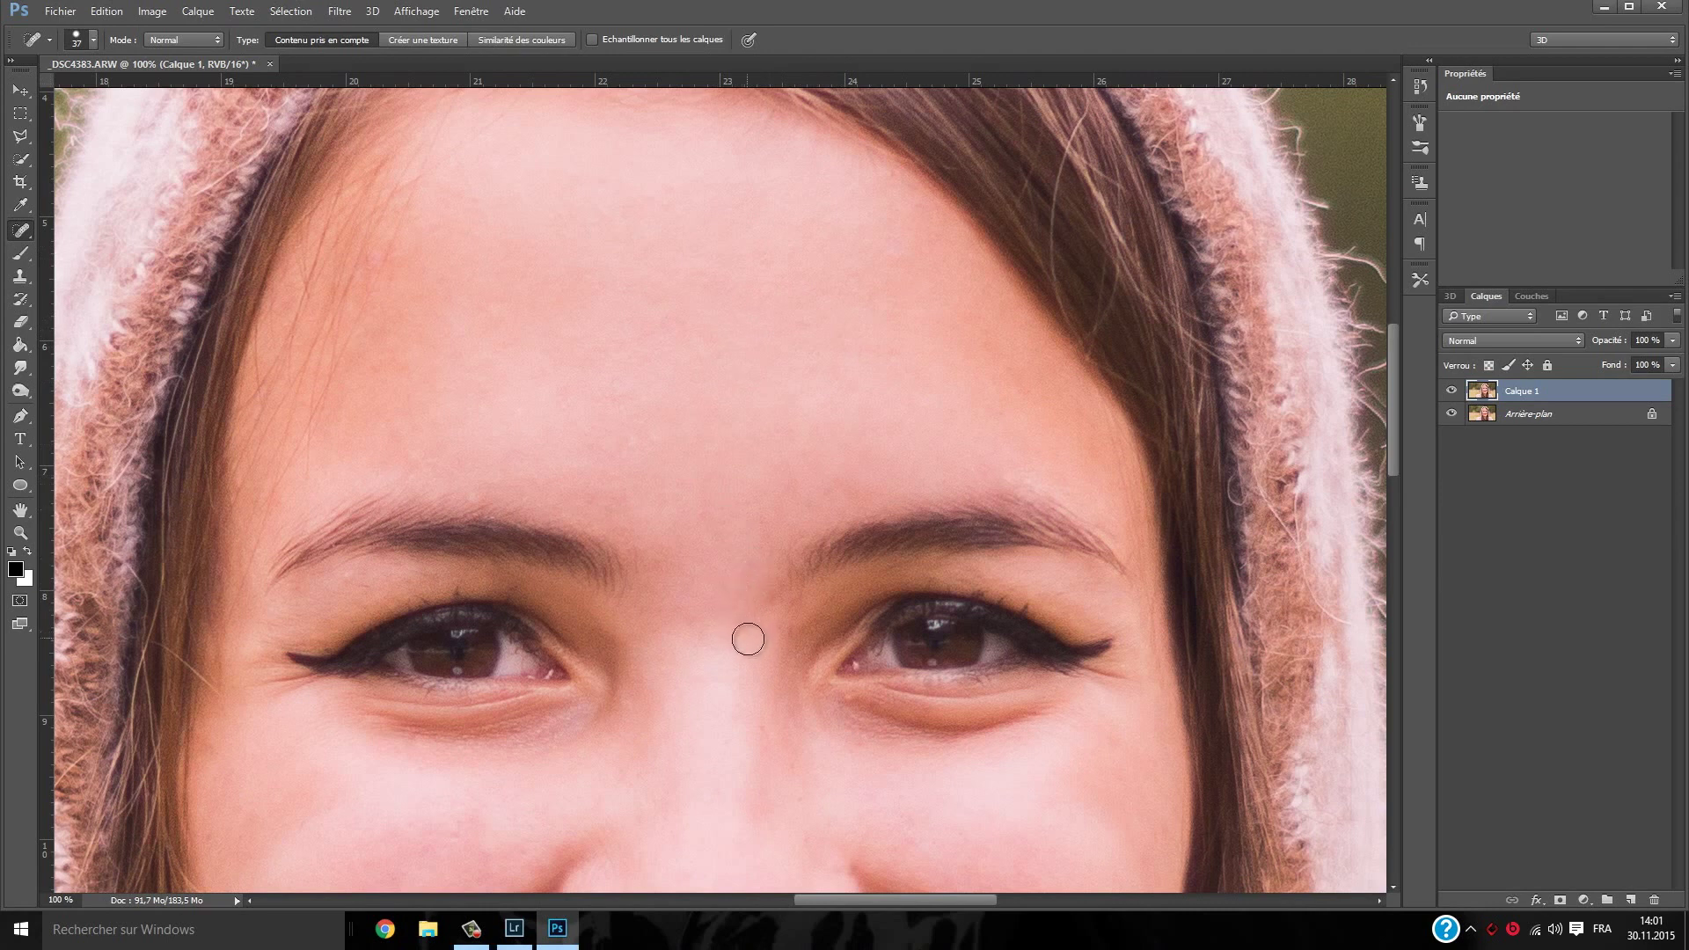
left_click(494, 284)
left_click(481, 201)
left_click(814, 259)
Heal the marks on the cheek at the image's right
left_click_drag(927, 820, 799, 407)
left_click(890, 217)
left_click(931, 172)
left_click(965, 291)
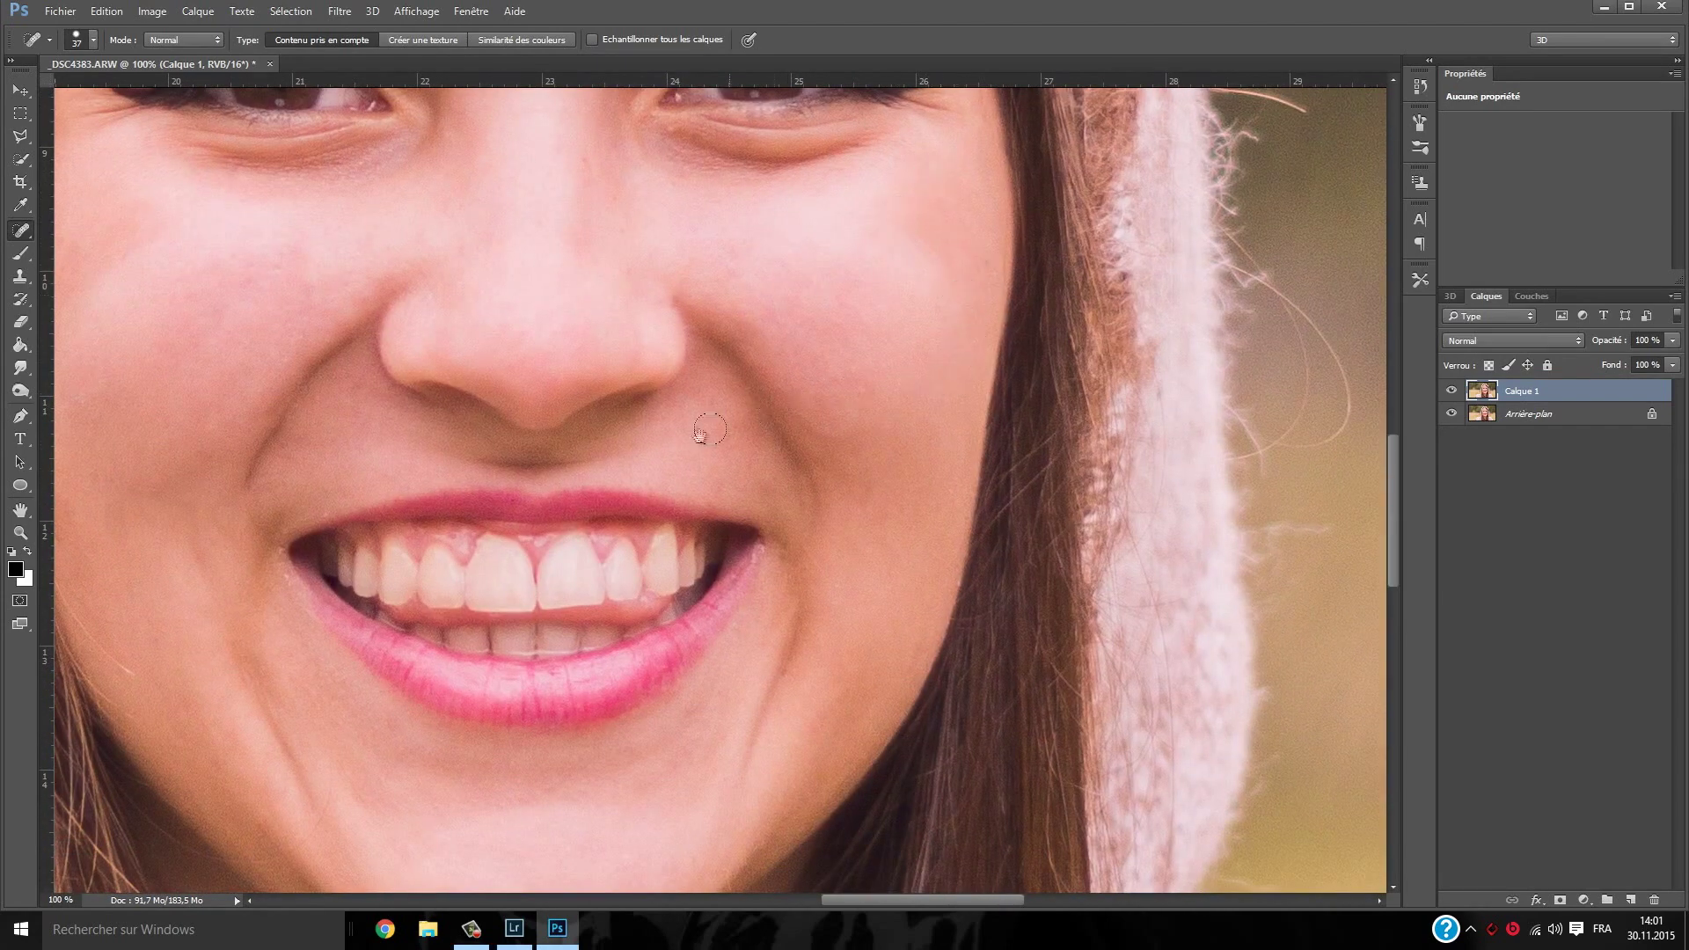
Heal the mark below the lower lip and the bright spot on the lower cheek at the image's left
left_click_drag(702, 426, 976, 518)
scroll(607, 493, "down", 3)
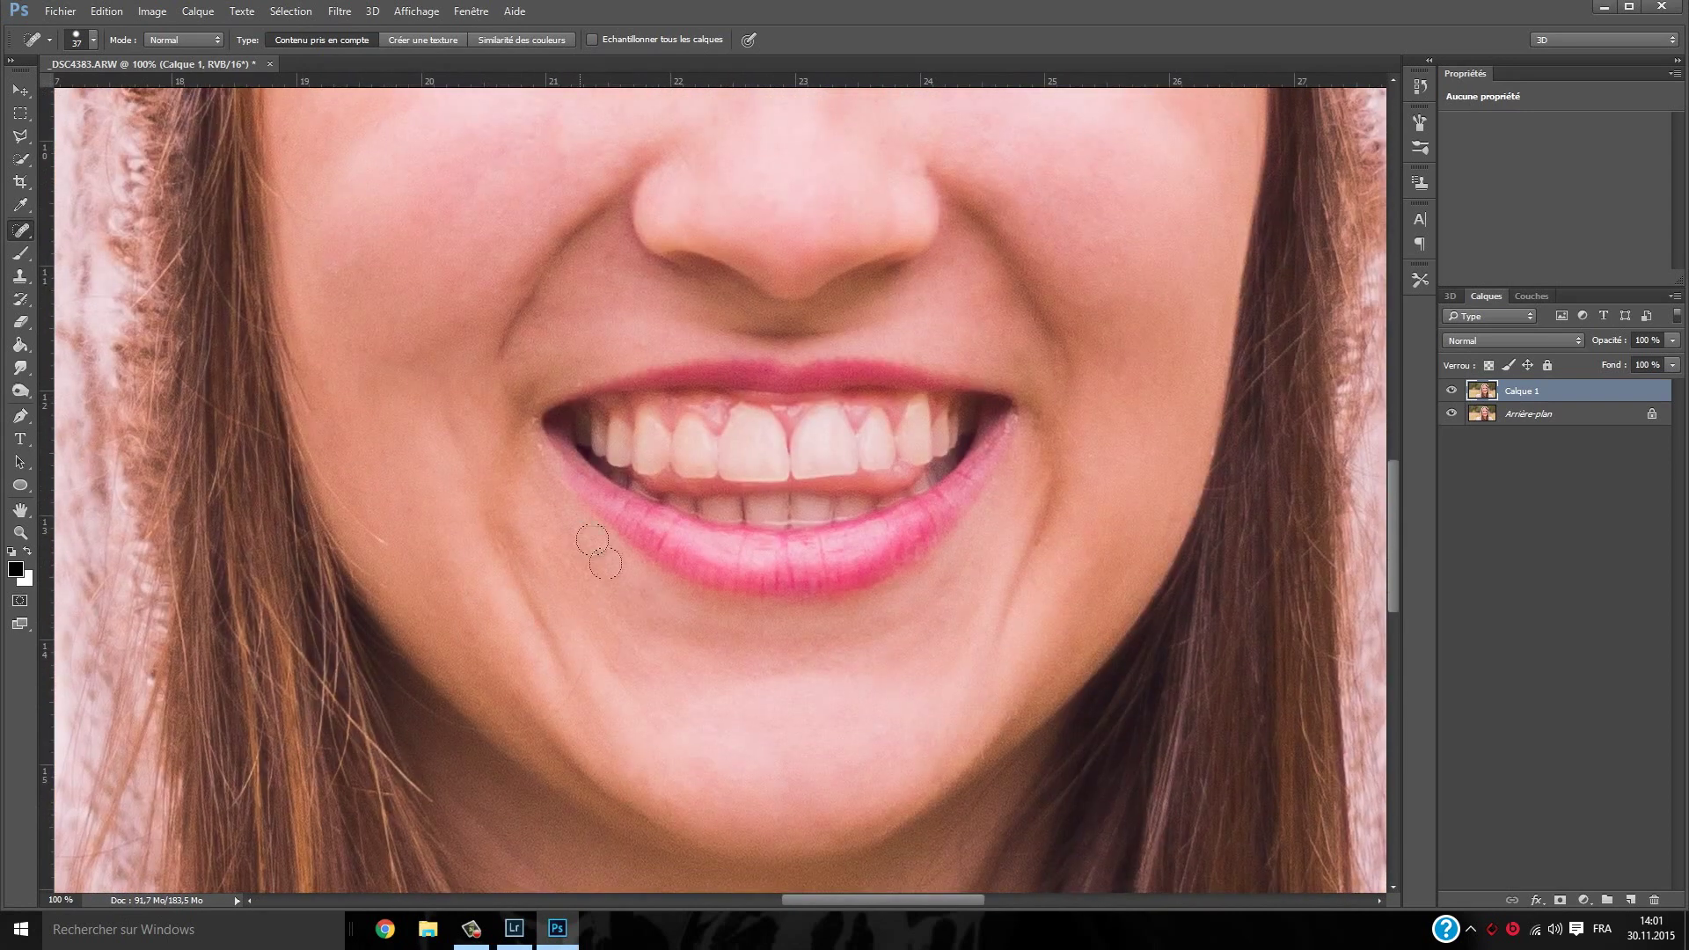
left_click_drag(672, 616, 665, 600)
left_click(368, 523)
left_click(375, 525)
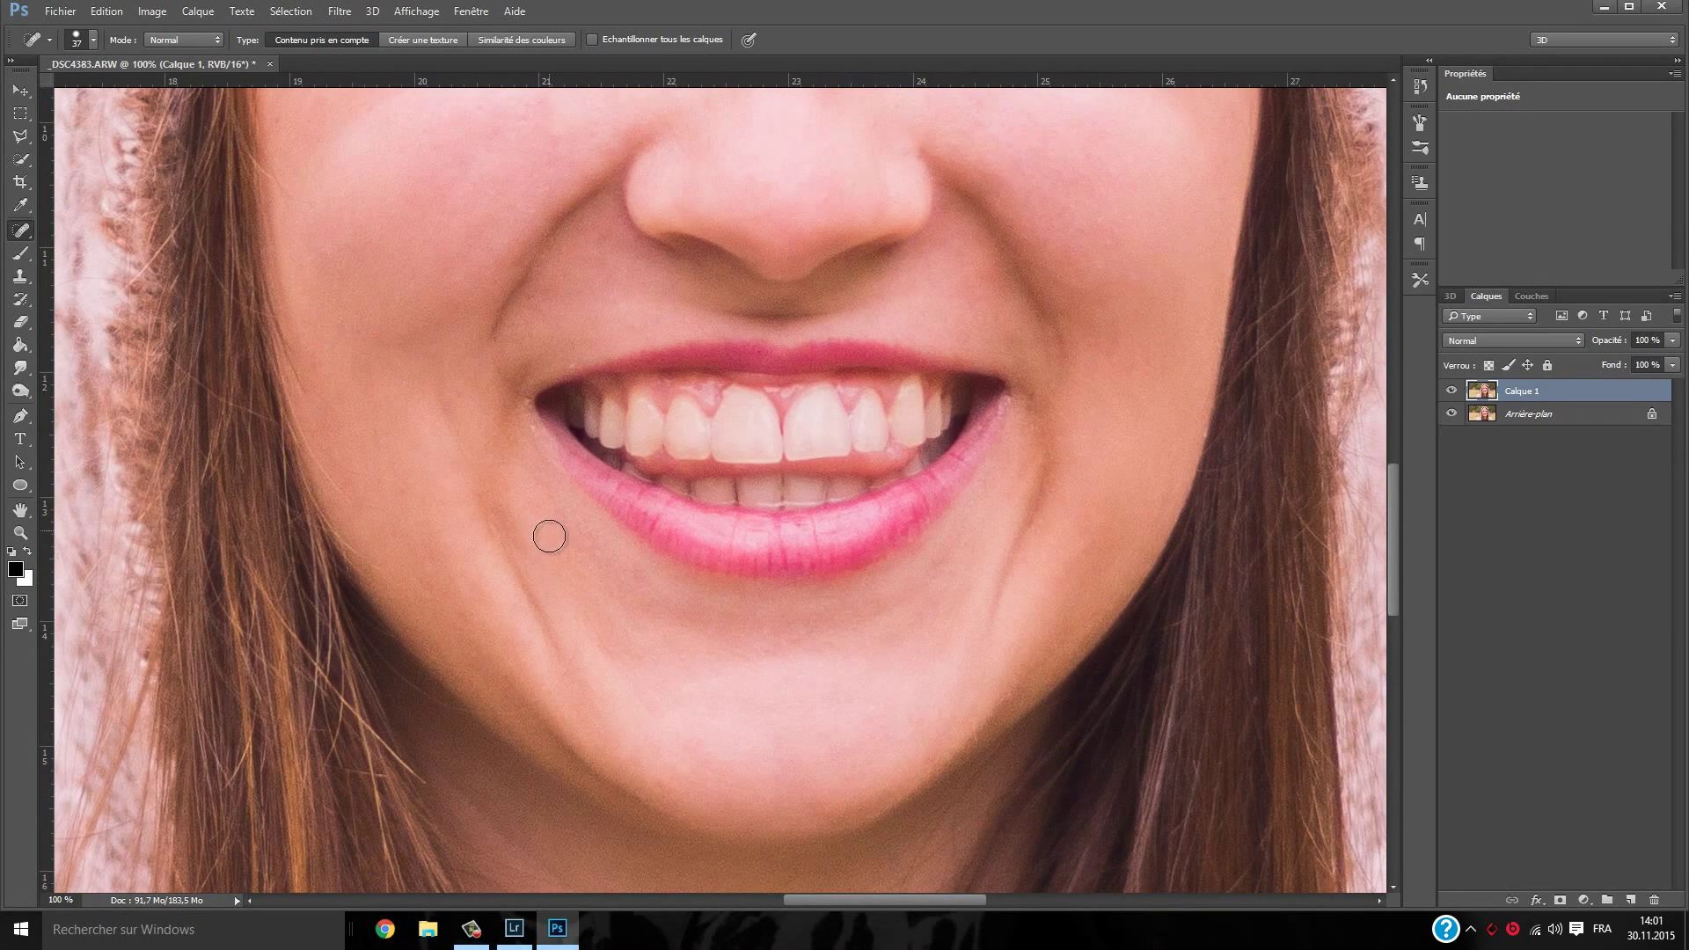
Save the retouched document with the whole portrait in view and switch back to Lightroom
key("z")
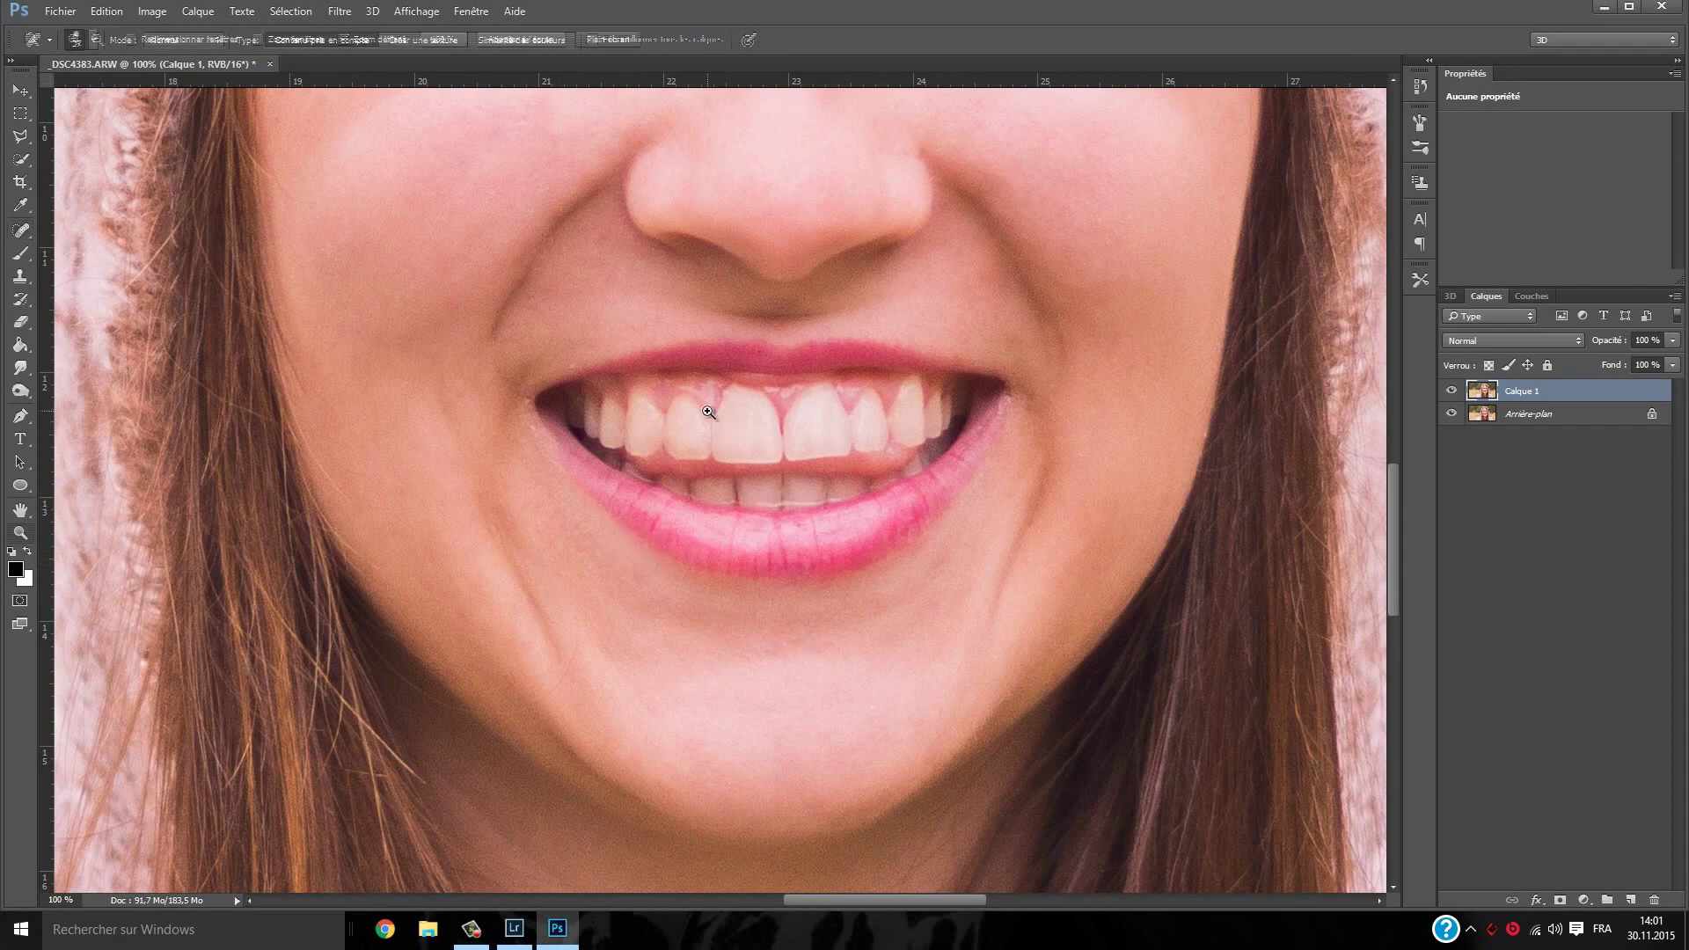
left_click(704, 410, "alt")
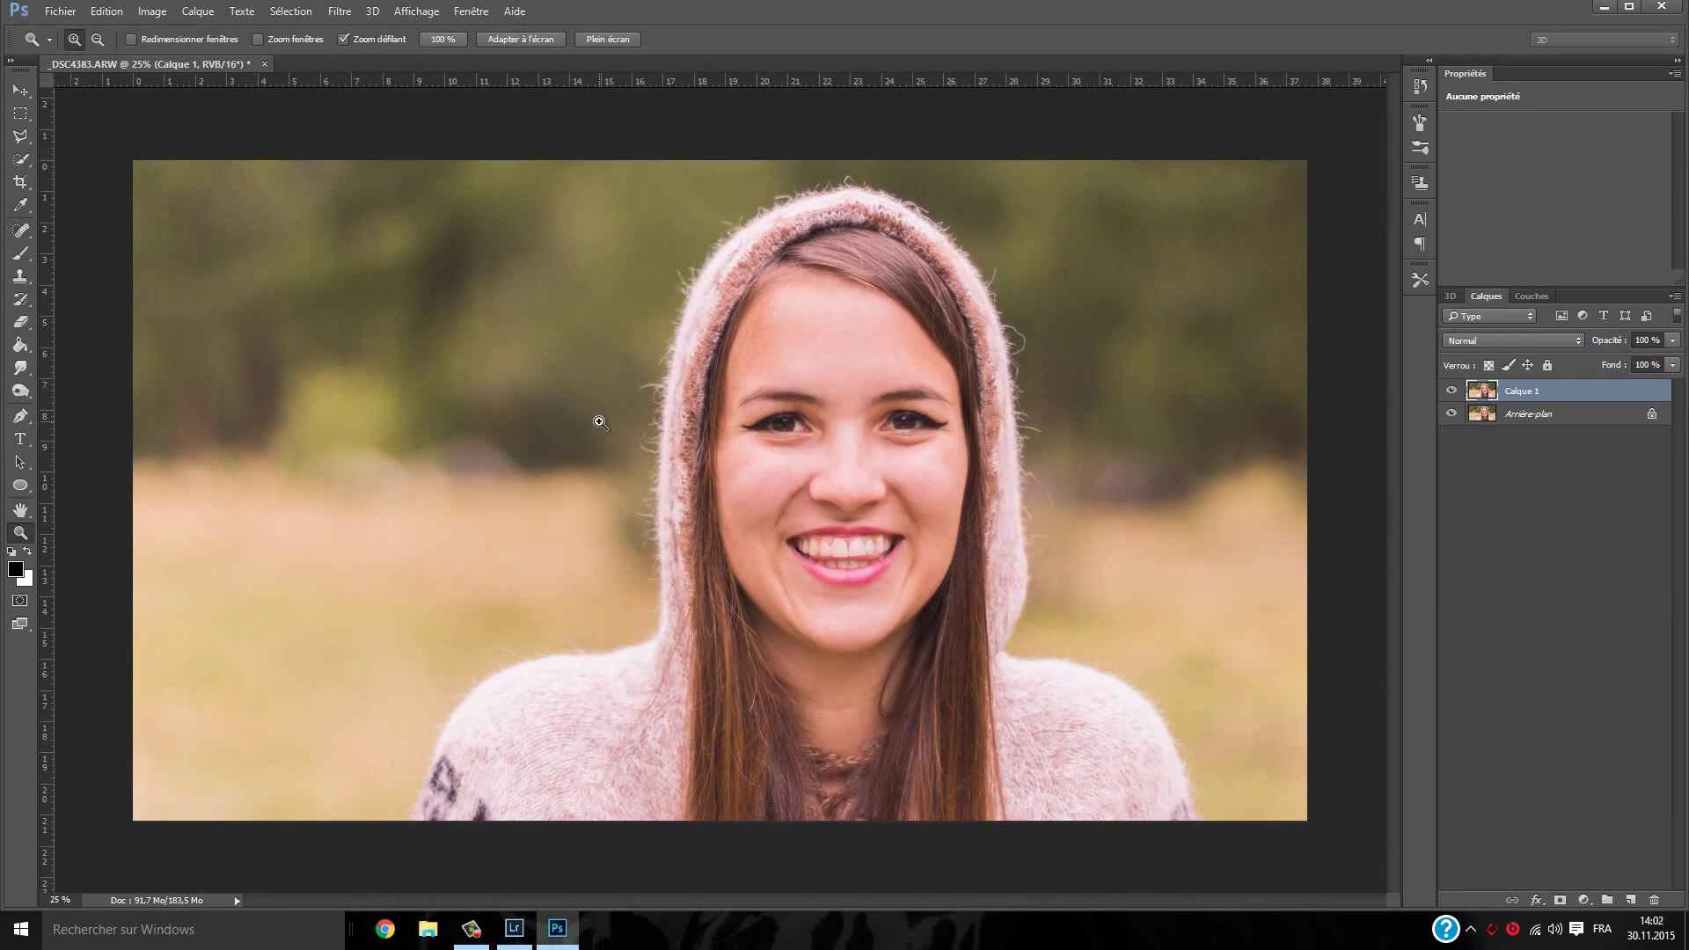
left_click(54, 11)
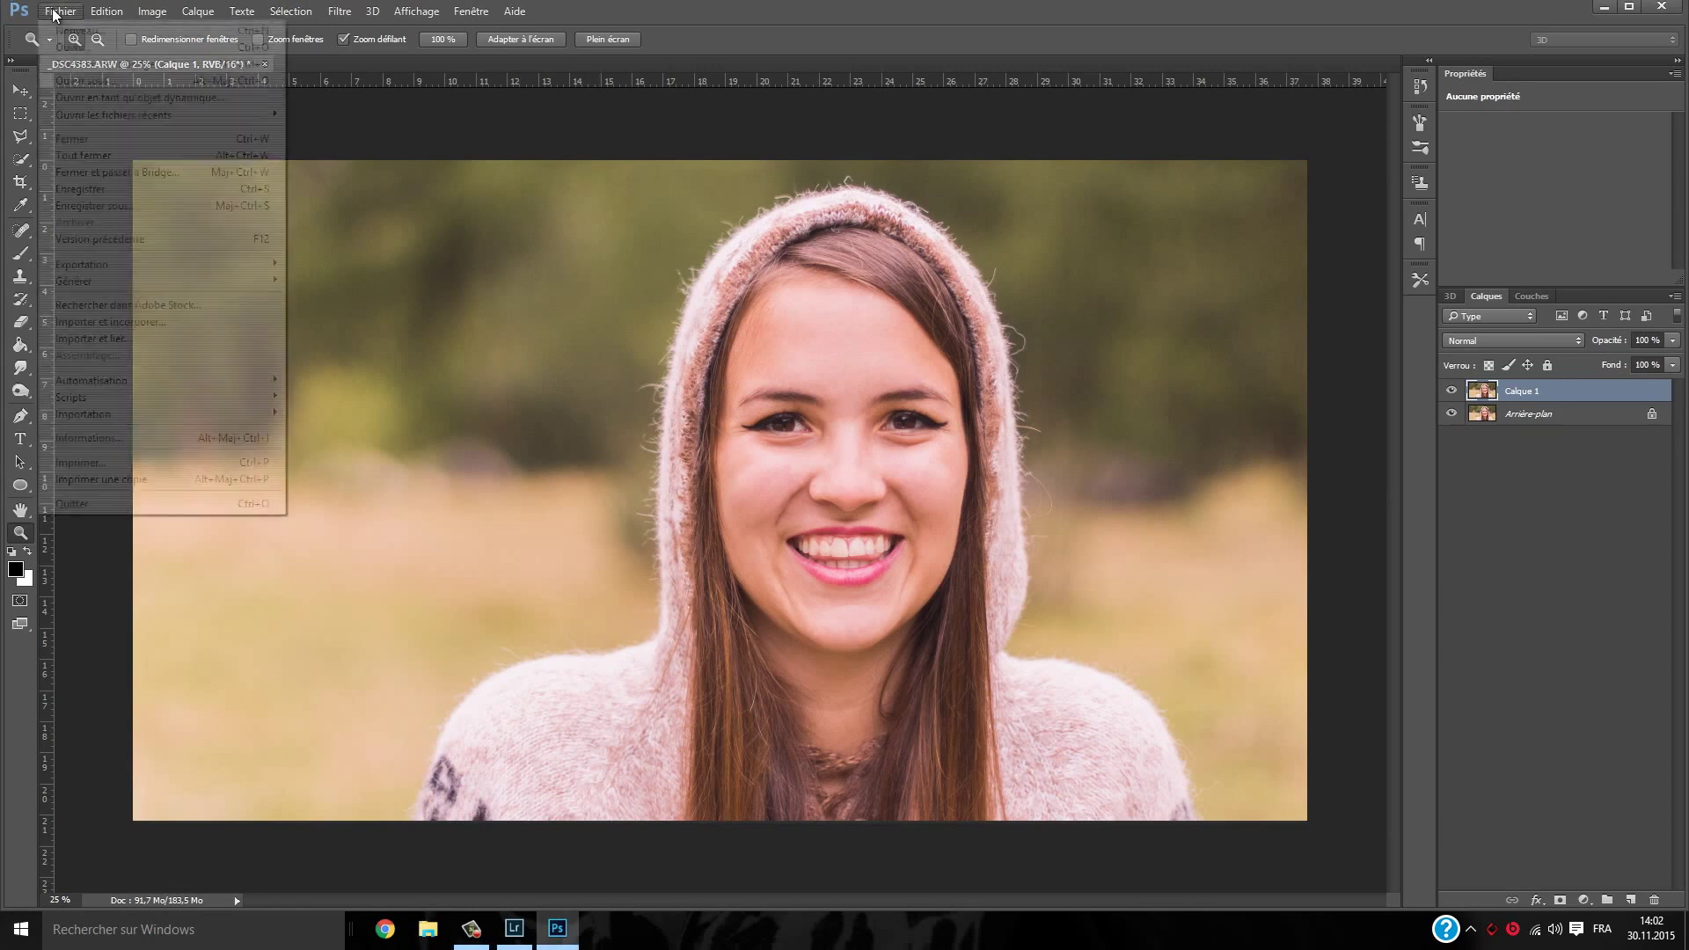
left_click(117, 190)
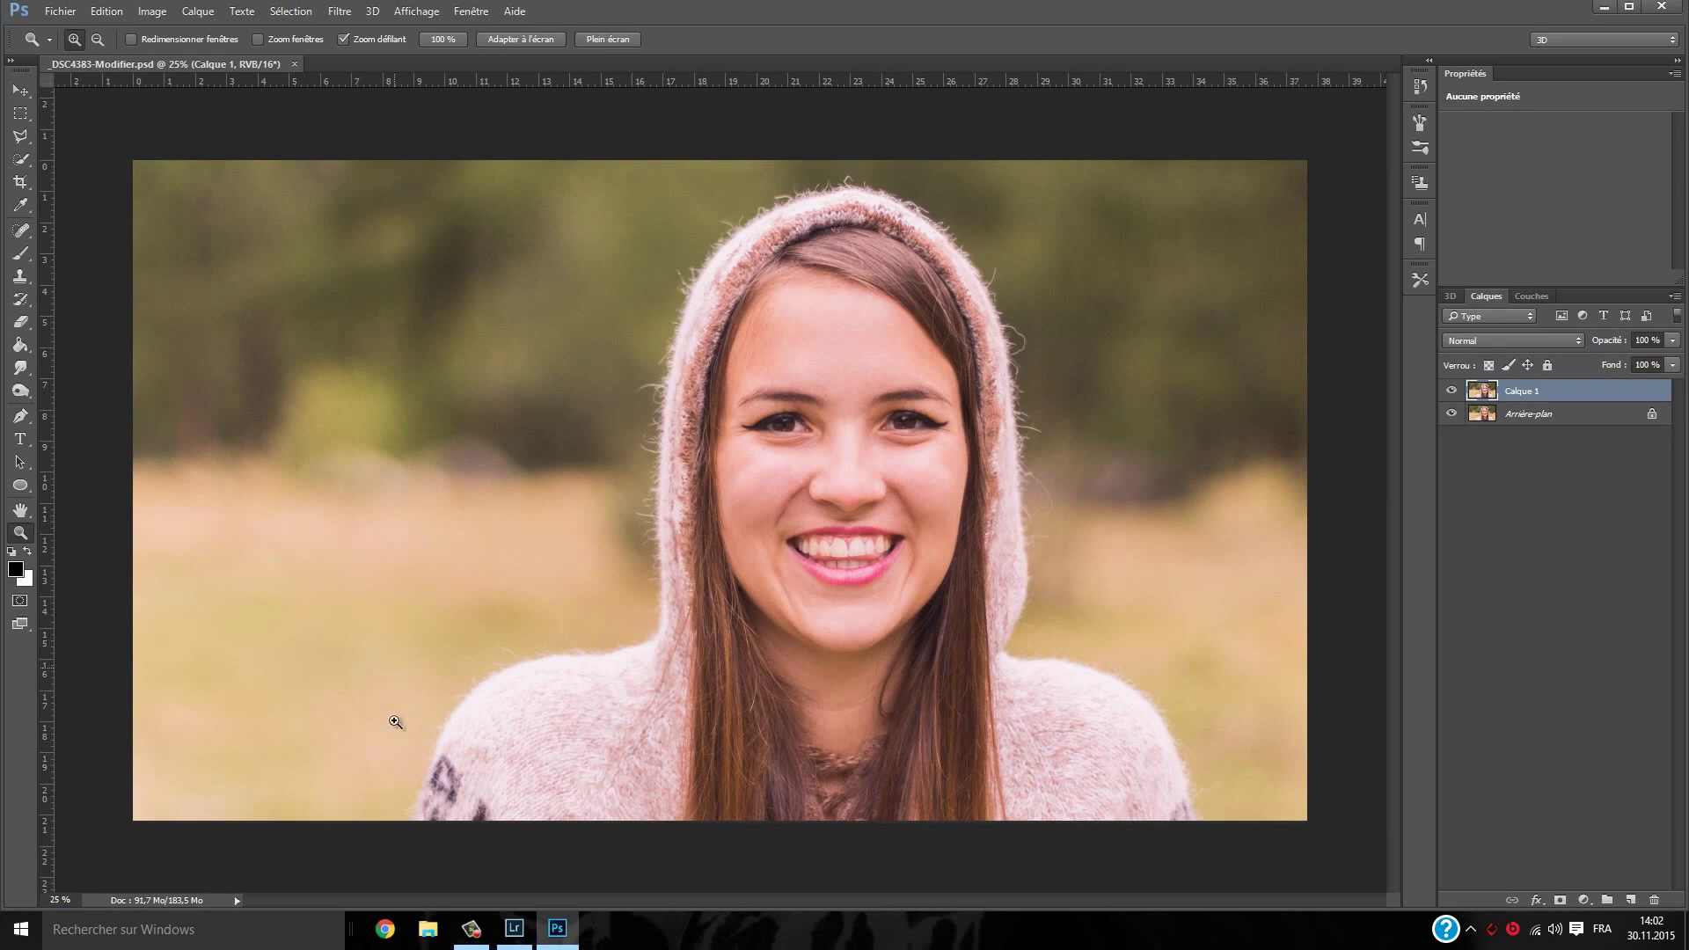
left_click(523, 930)
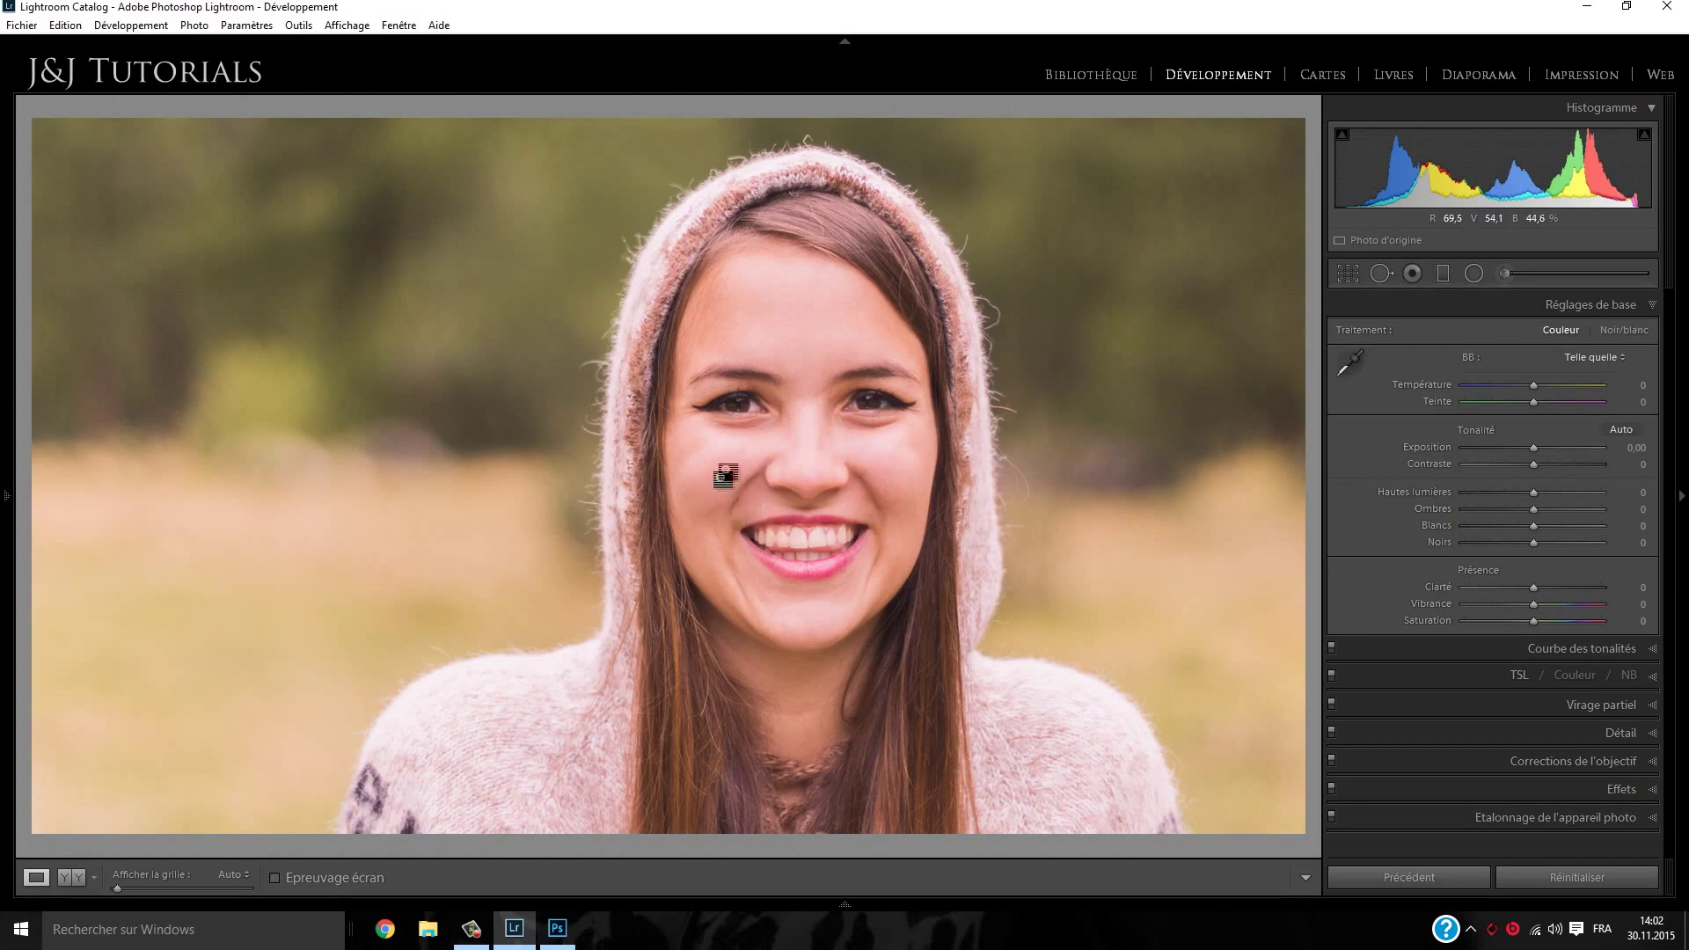
Try cloning clean cheek skin over the area beside the nose with a size 40 spot correction, and delete that correction
left_click(770, 459)
left_click(754, 453)
left_click(739, 461)
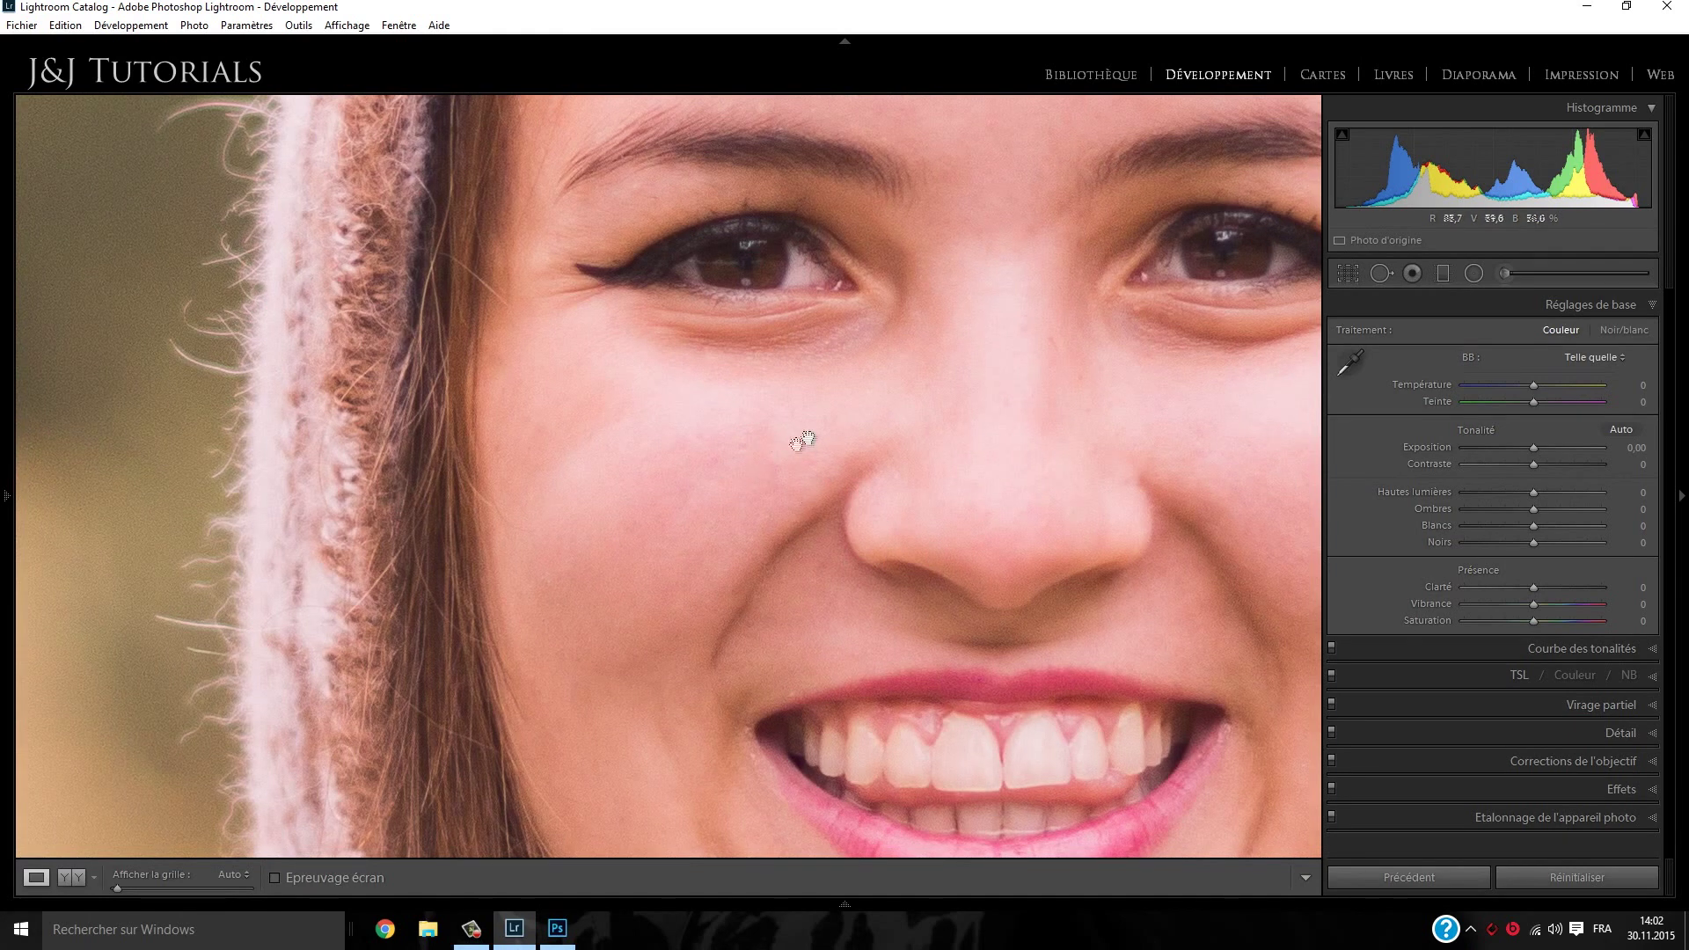
left_click(1383, 278)
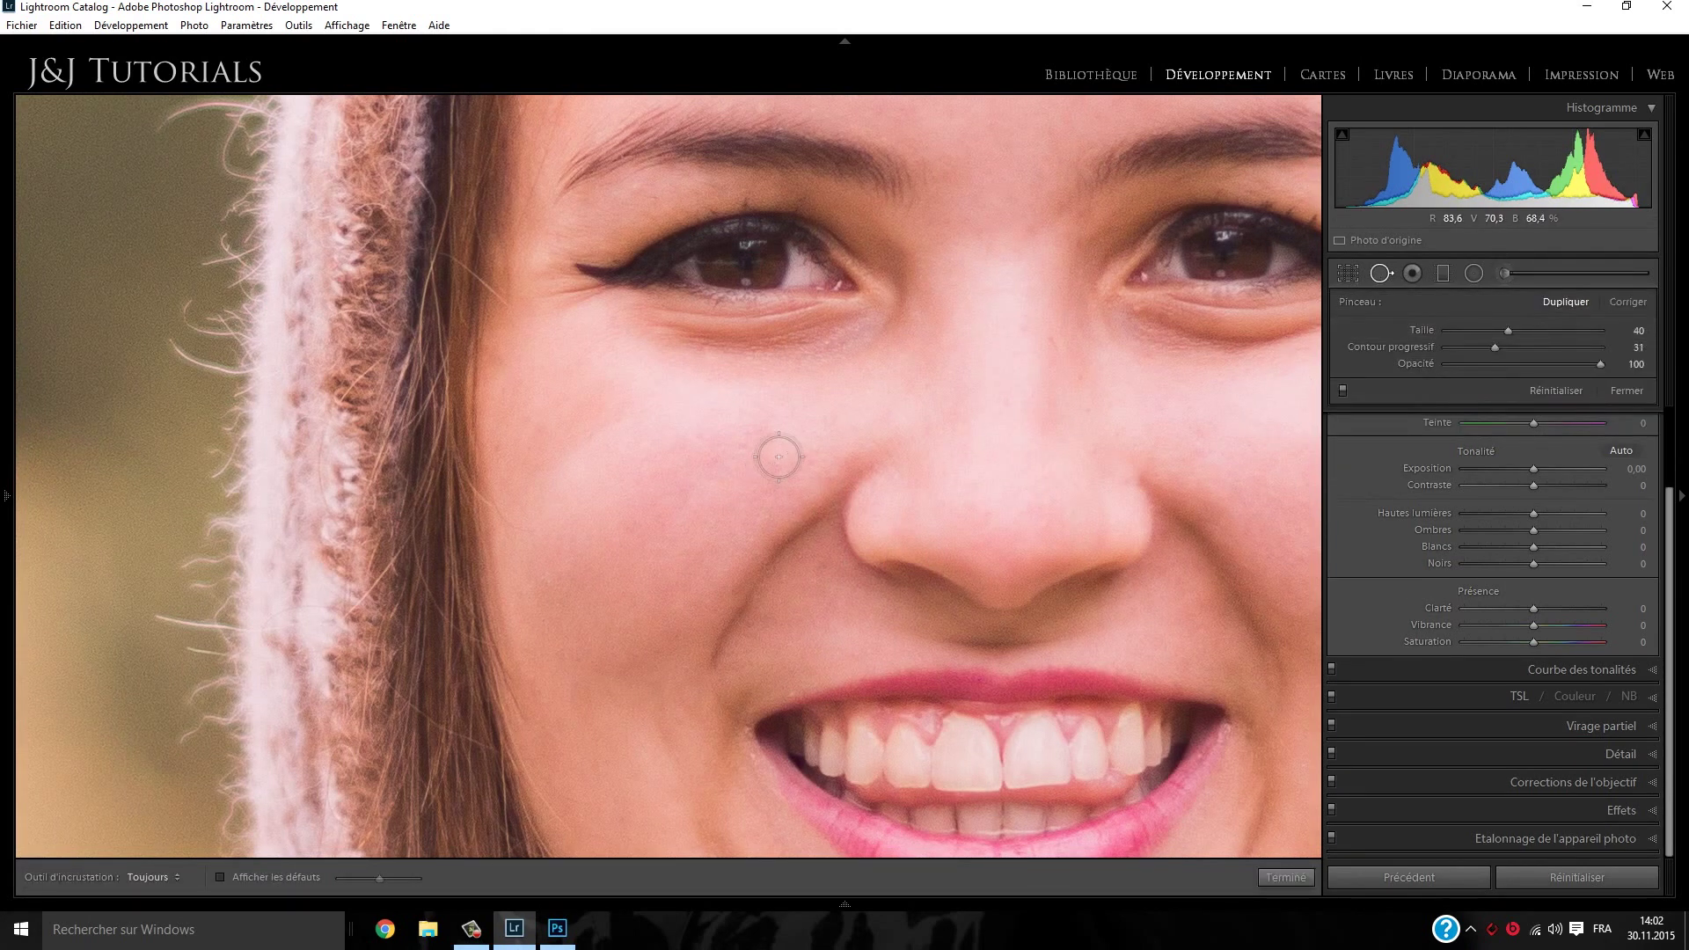
left_click_drag(777, 453, 768, 467)
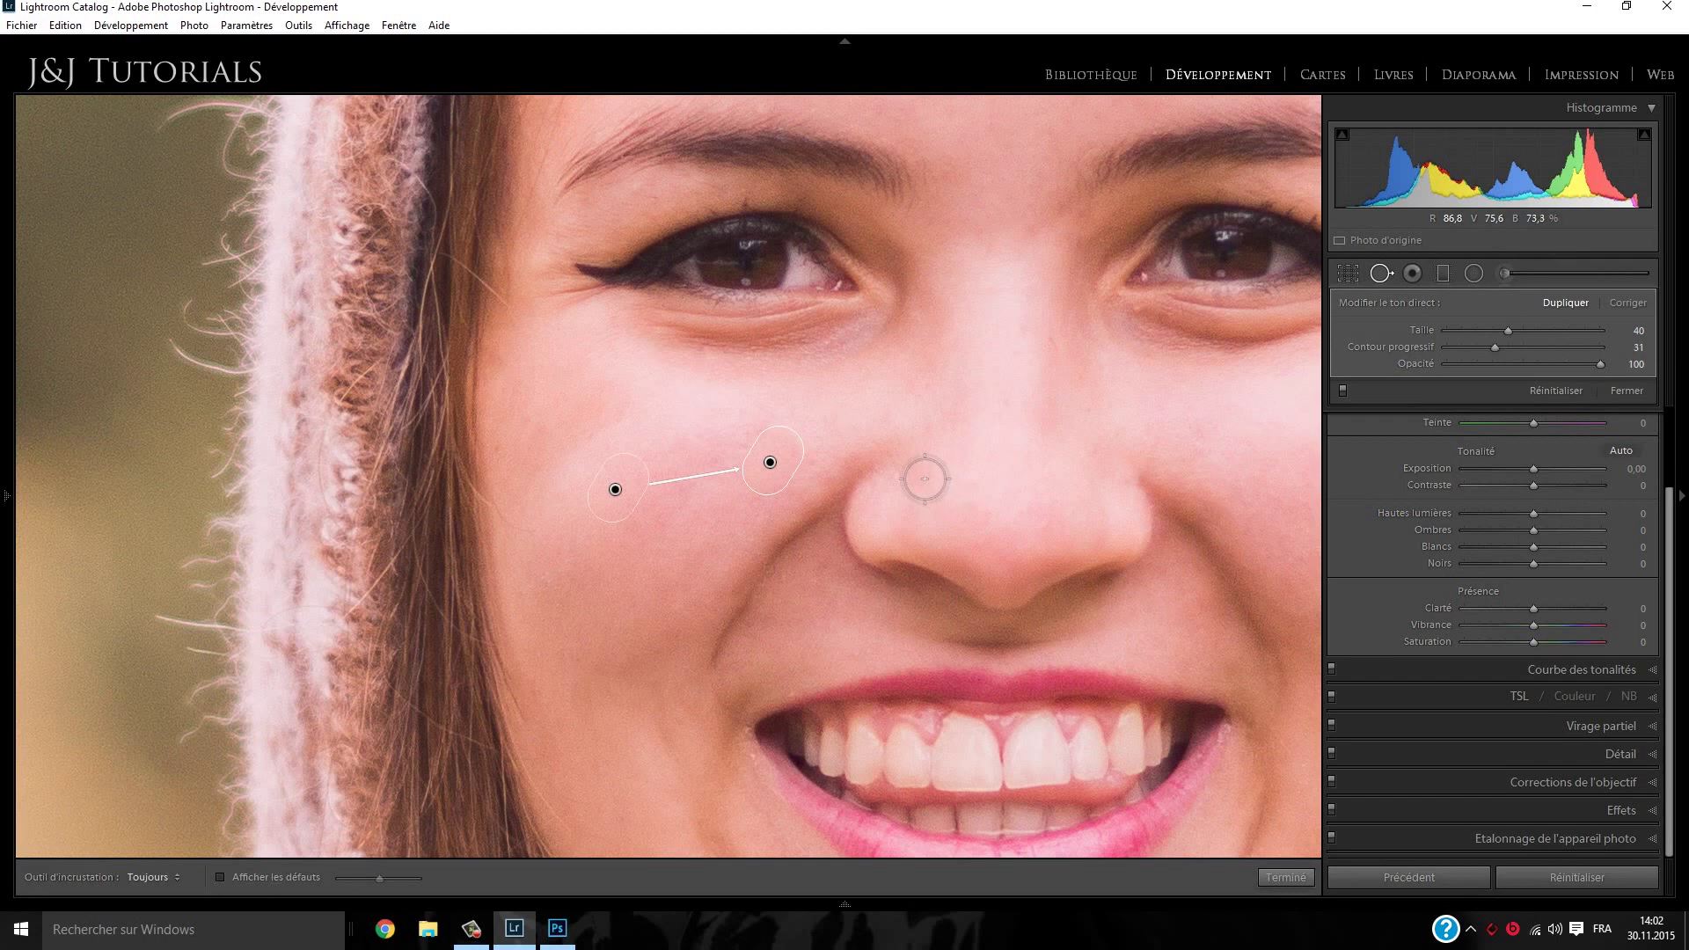
left_click(1383, 274)
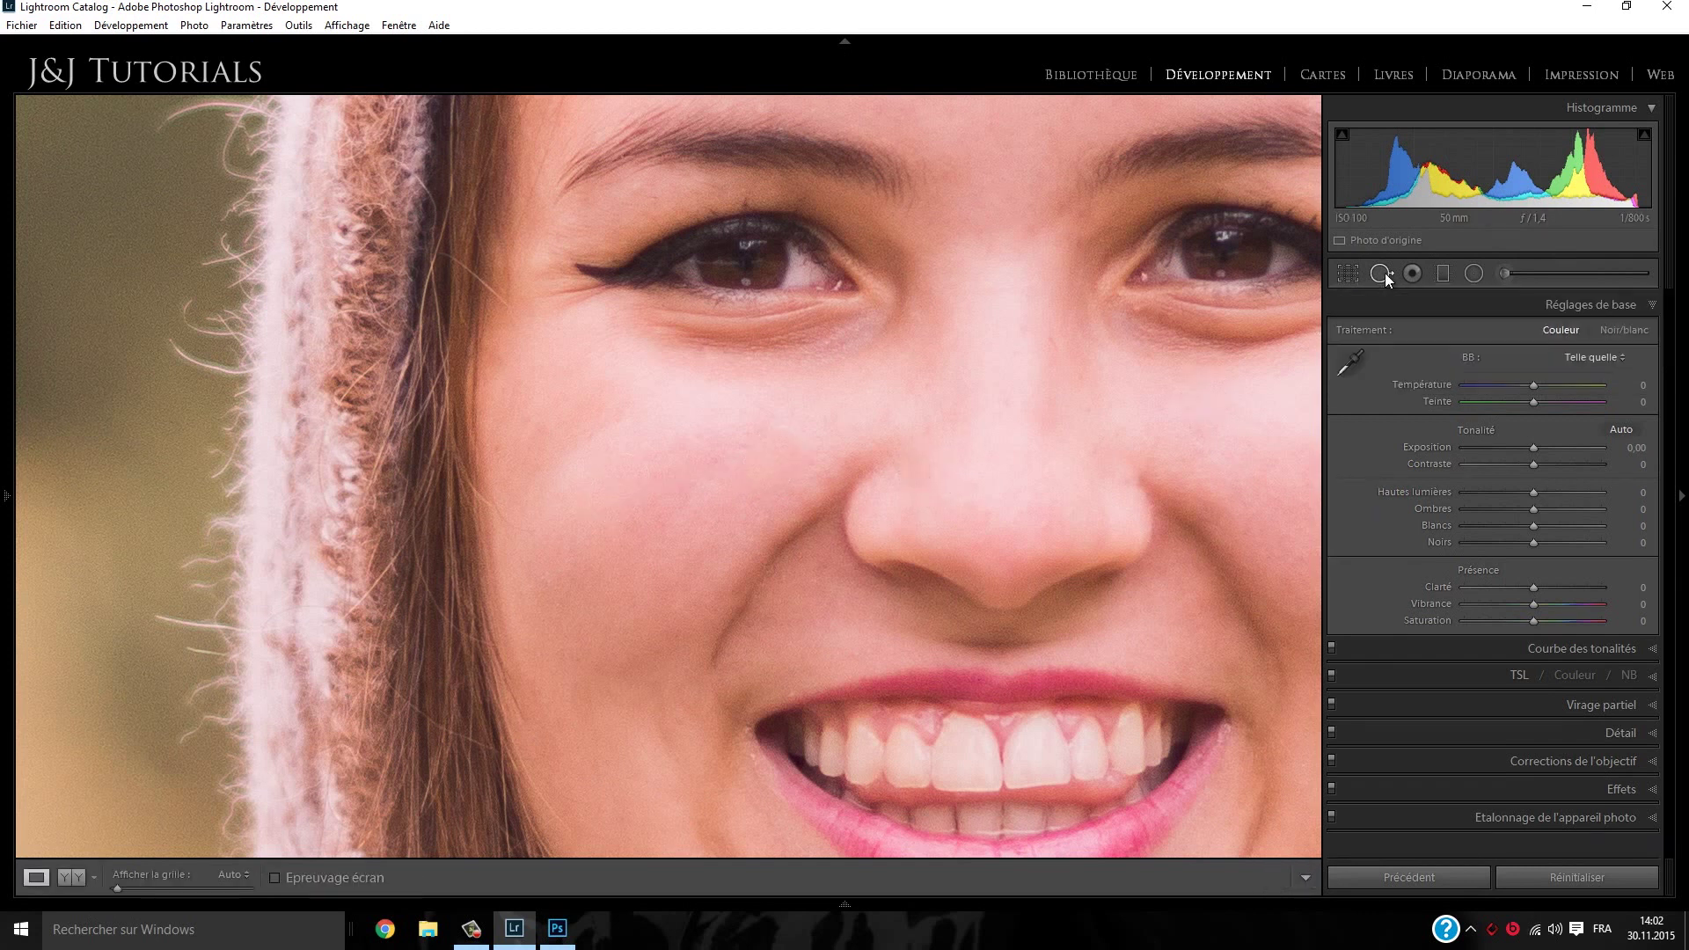
left_click(1383, 274)
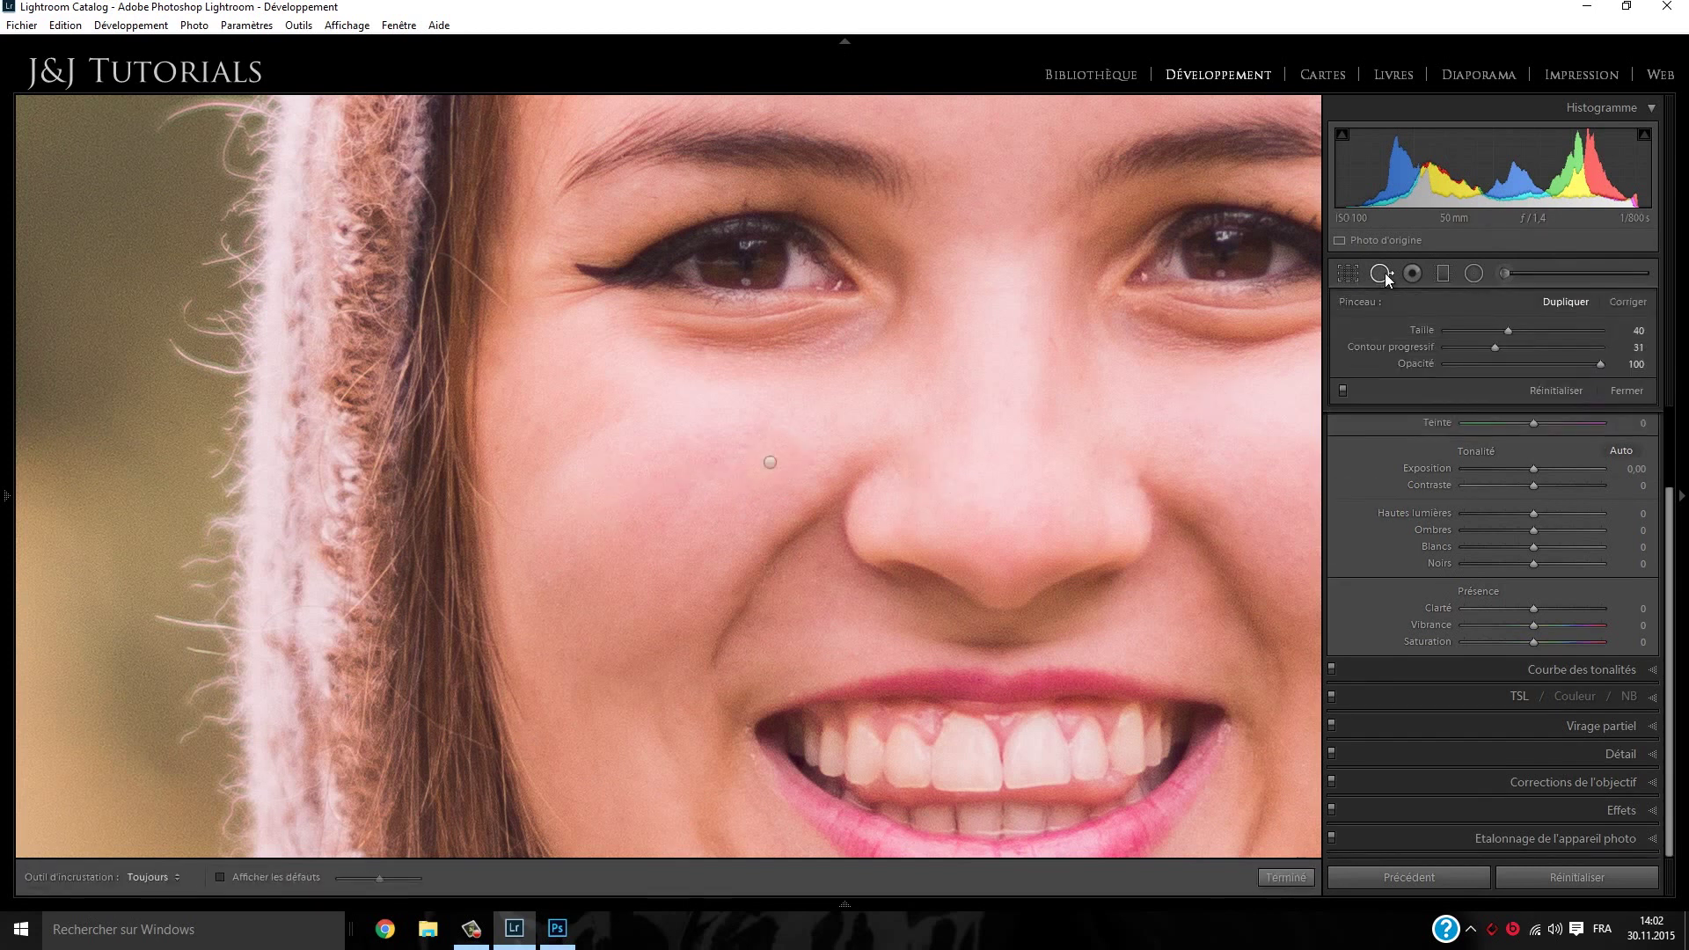
right_click(769, 462)
left_click(818, 550)
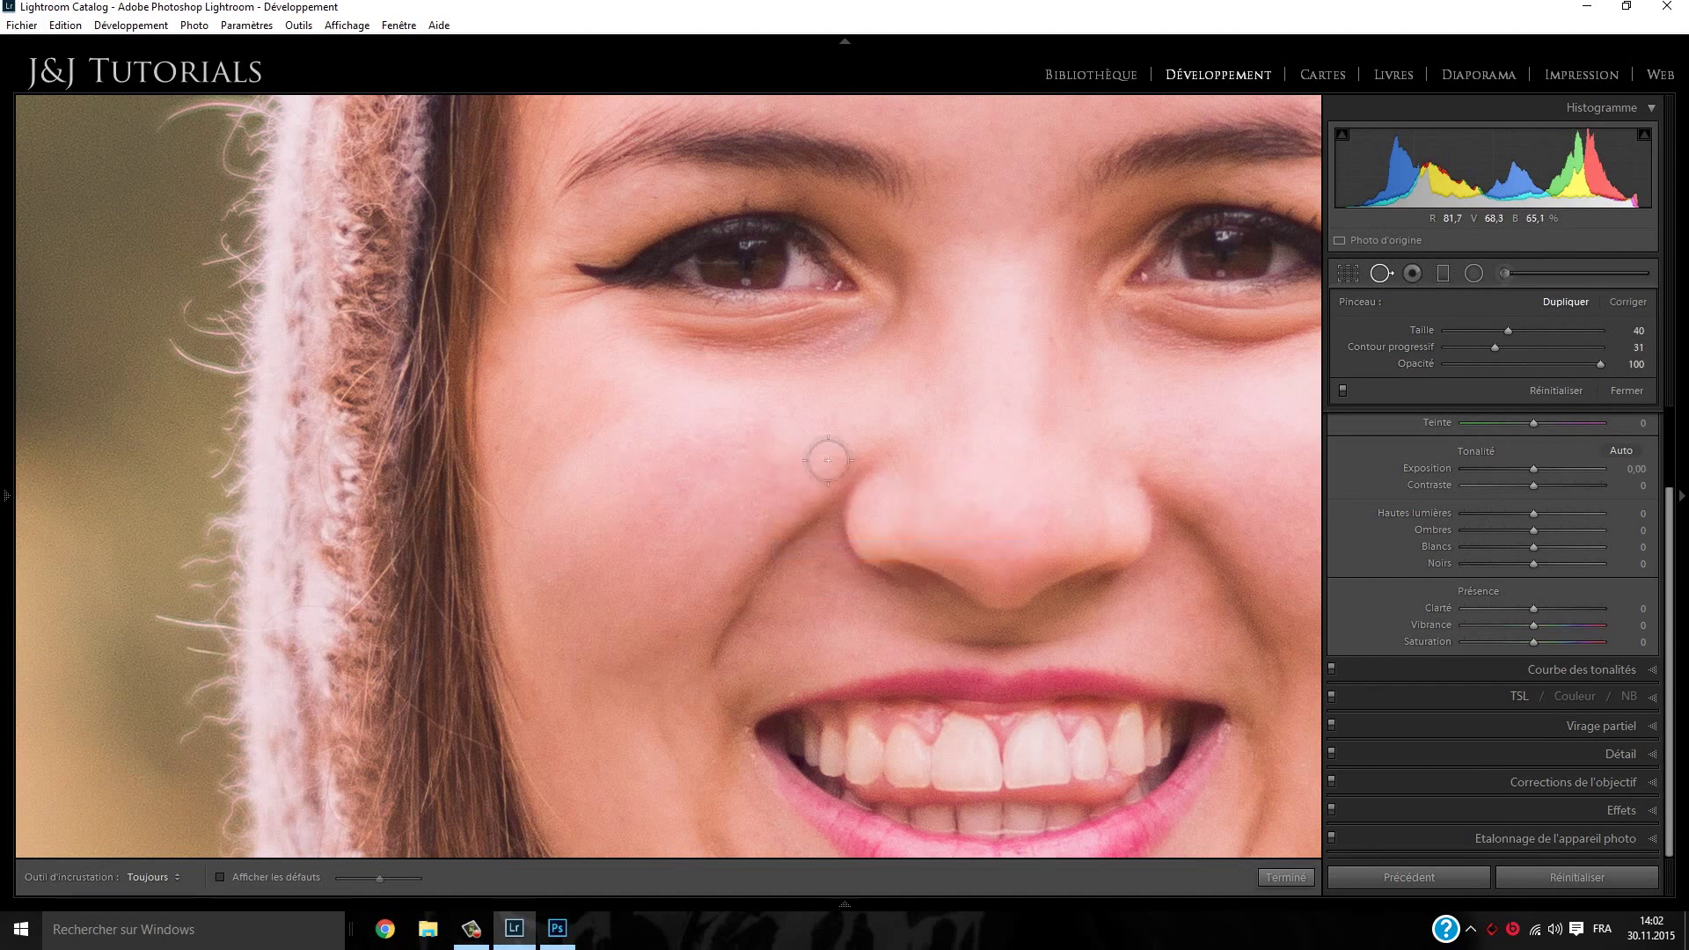
Draw a radial filter as a large oval around the woman's head and upper body
key("z")
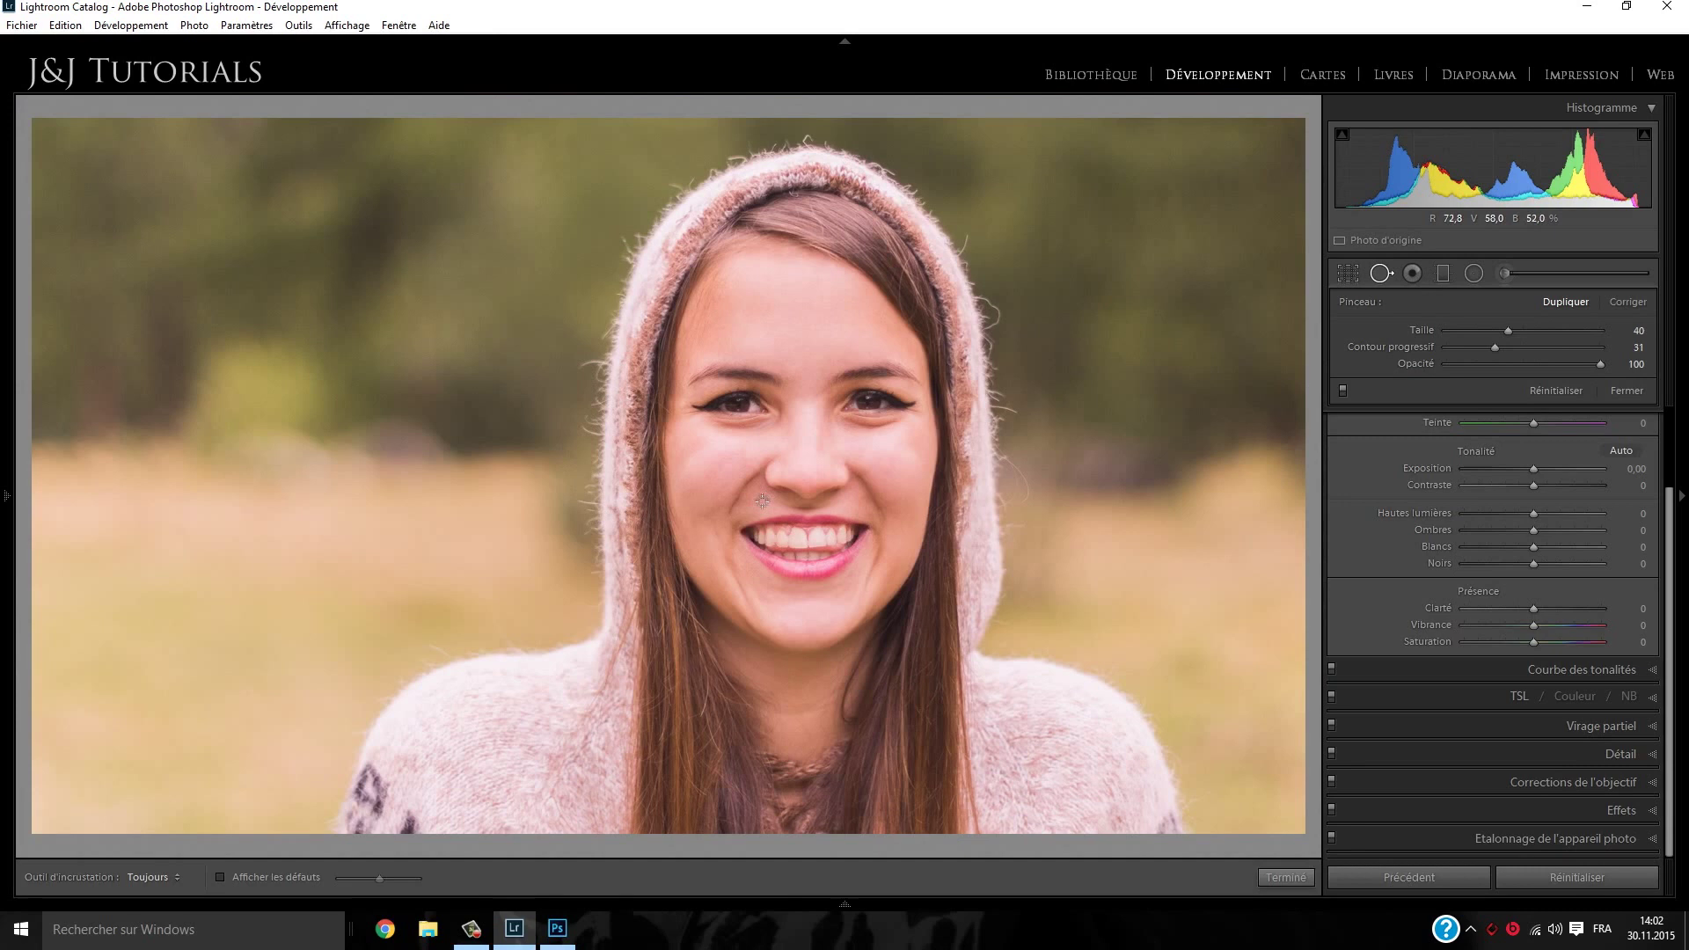
left_click_drag(1678, 528, 1678, 444)
left_click(1471, 275)
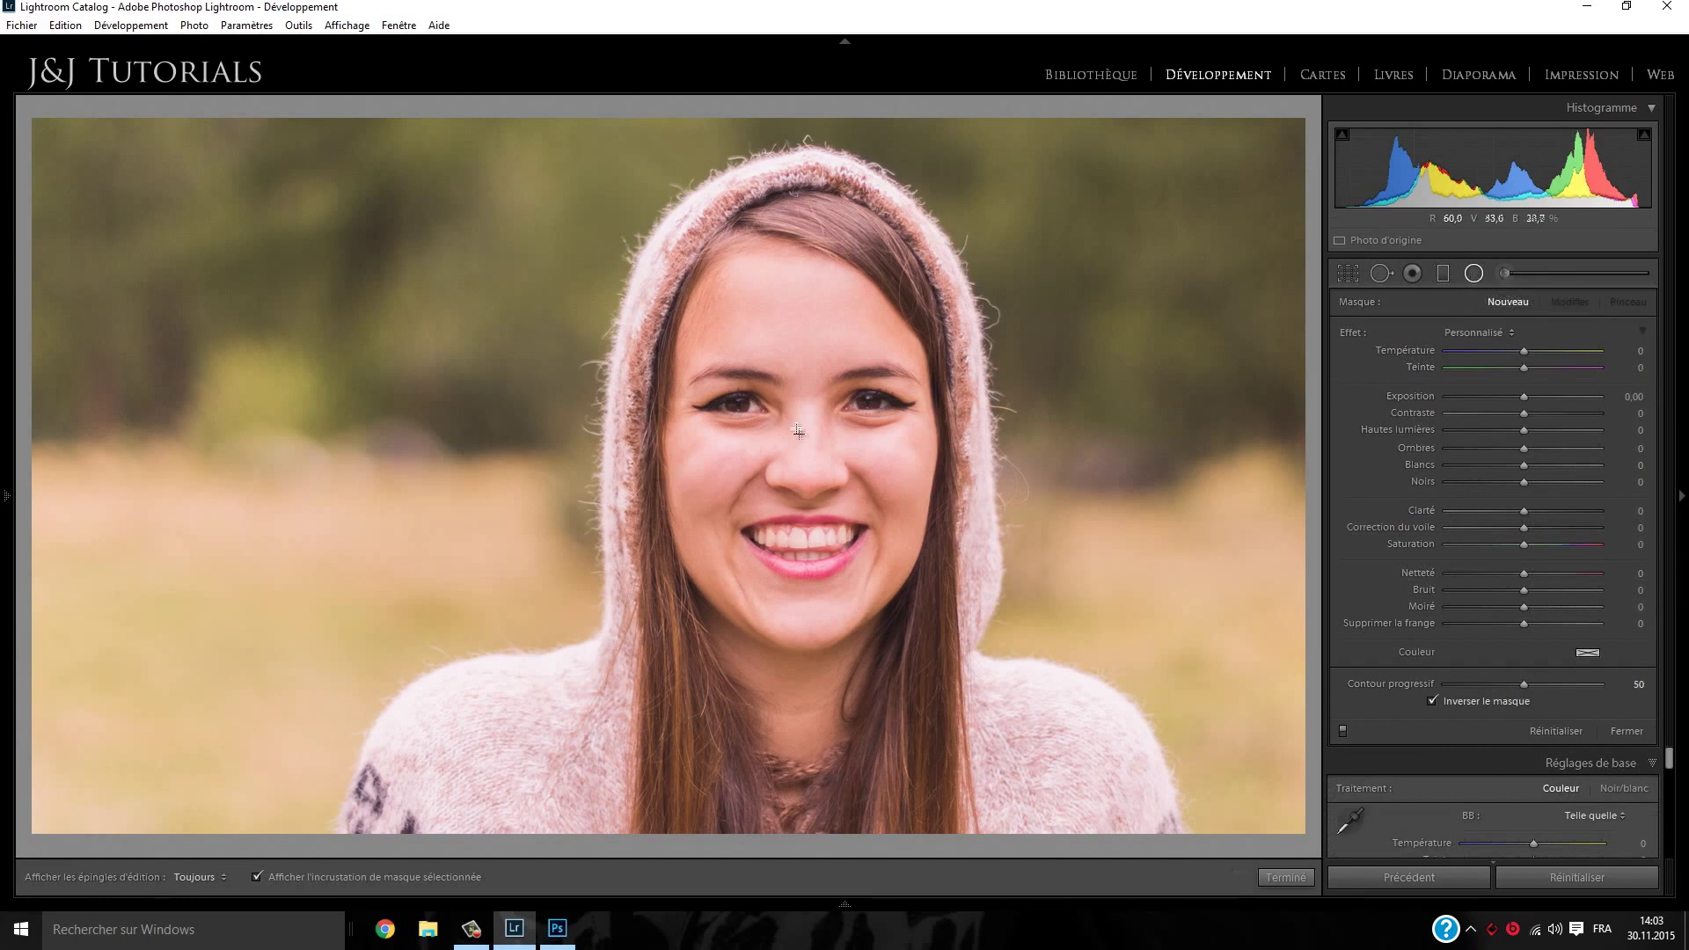
left_click_drag(791, 447, 1088, 784)
left_click_drag(897, 558, 920, 589)
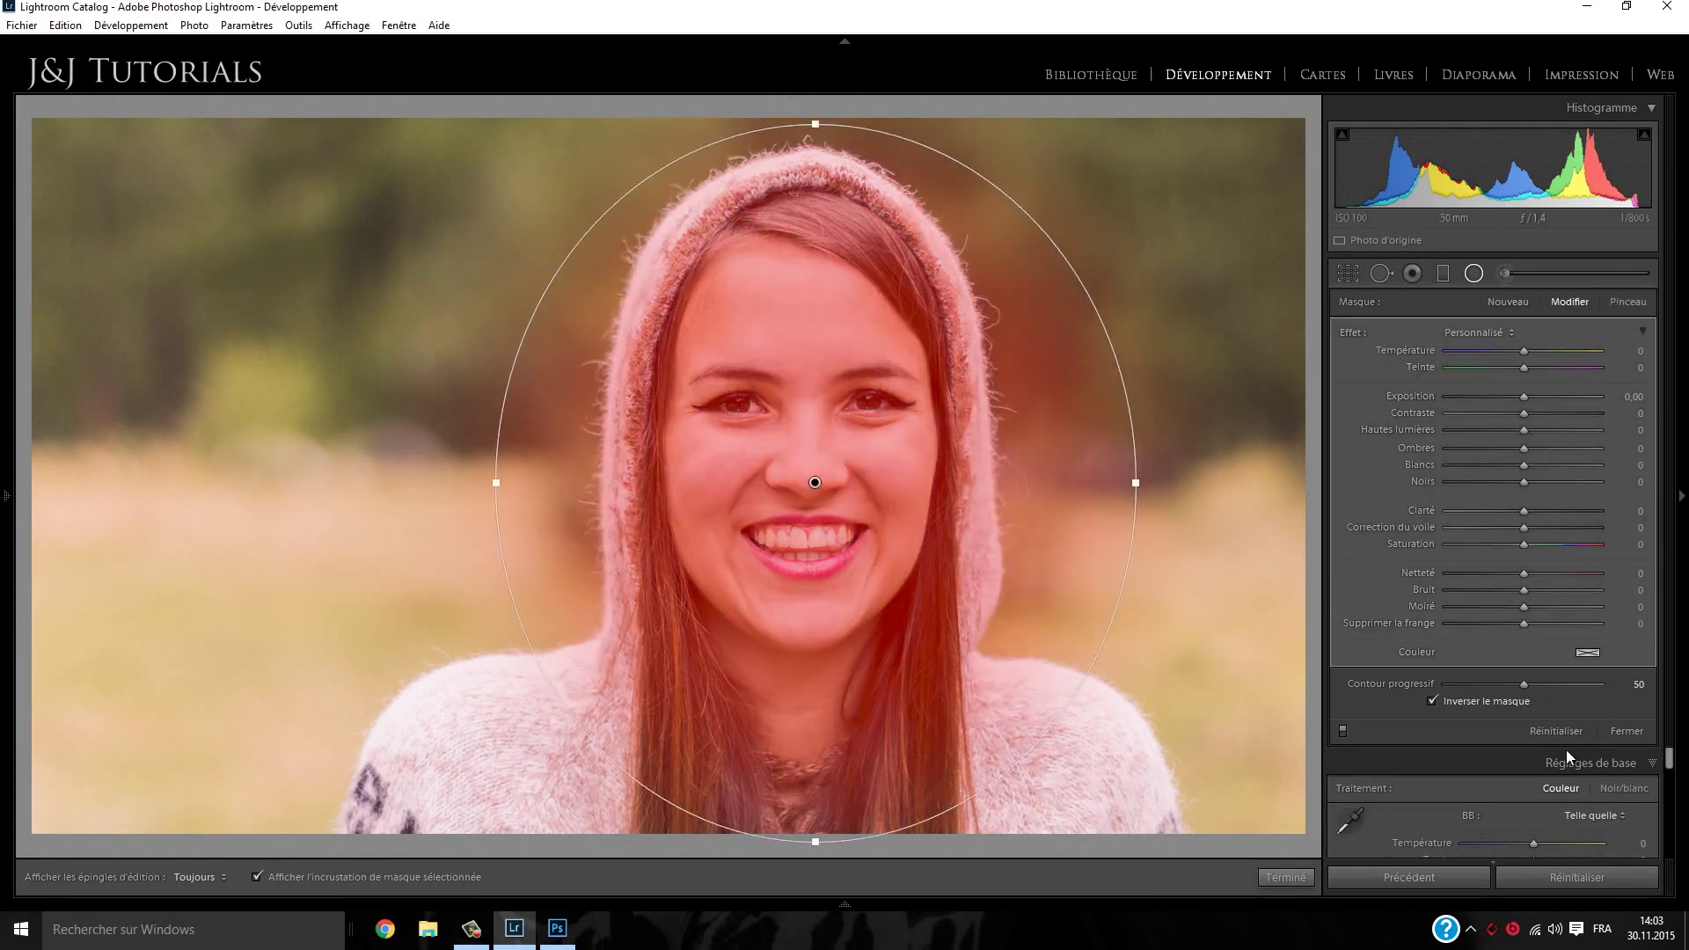
Make the radial filter affect the area outside the oval, centre it on the nose and set its feather to 29
left_click(1465, 704)
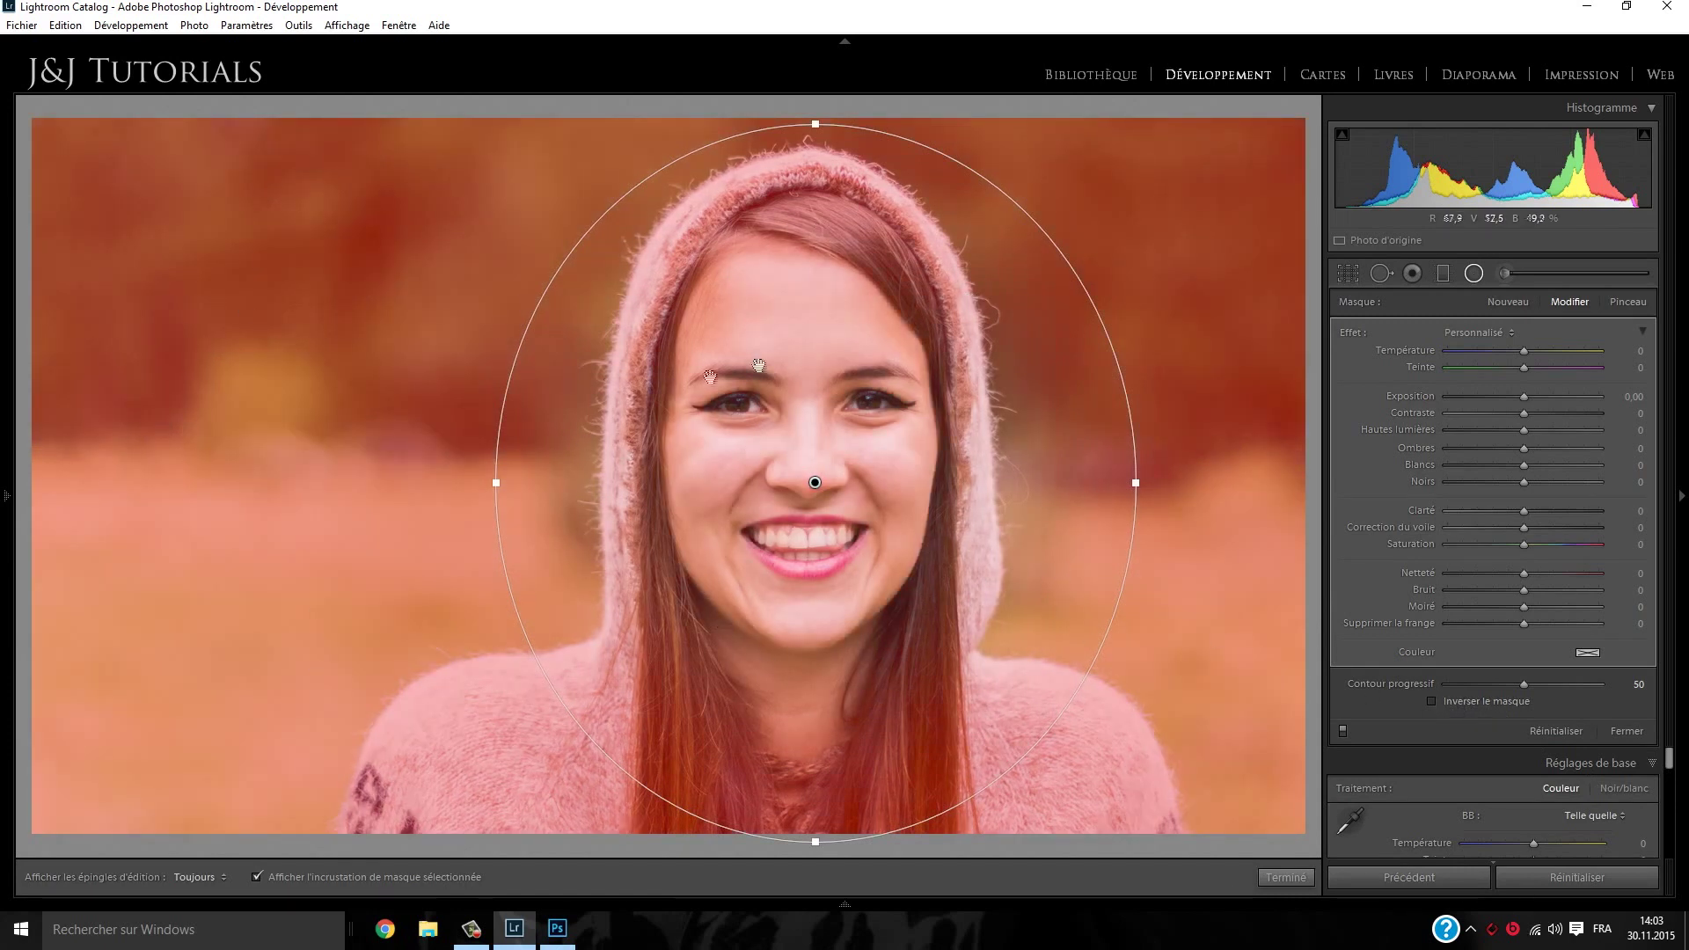
left_click_drag(810, 483, 797, 473)
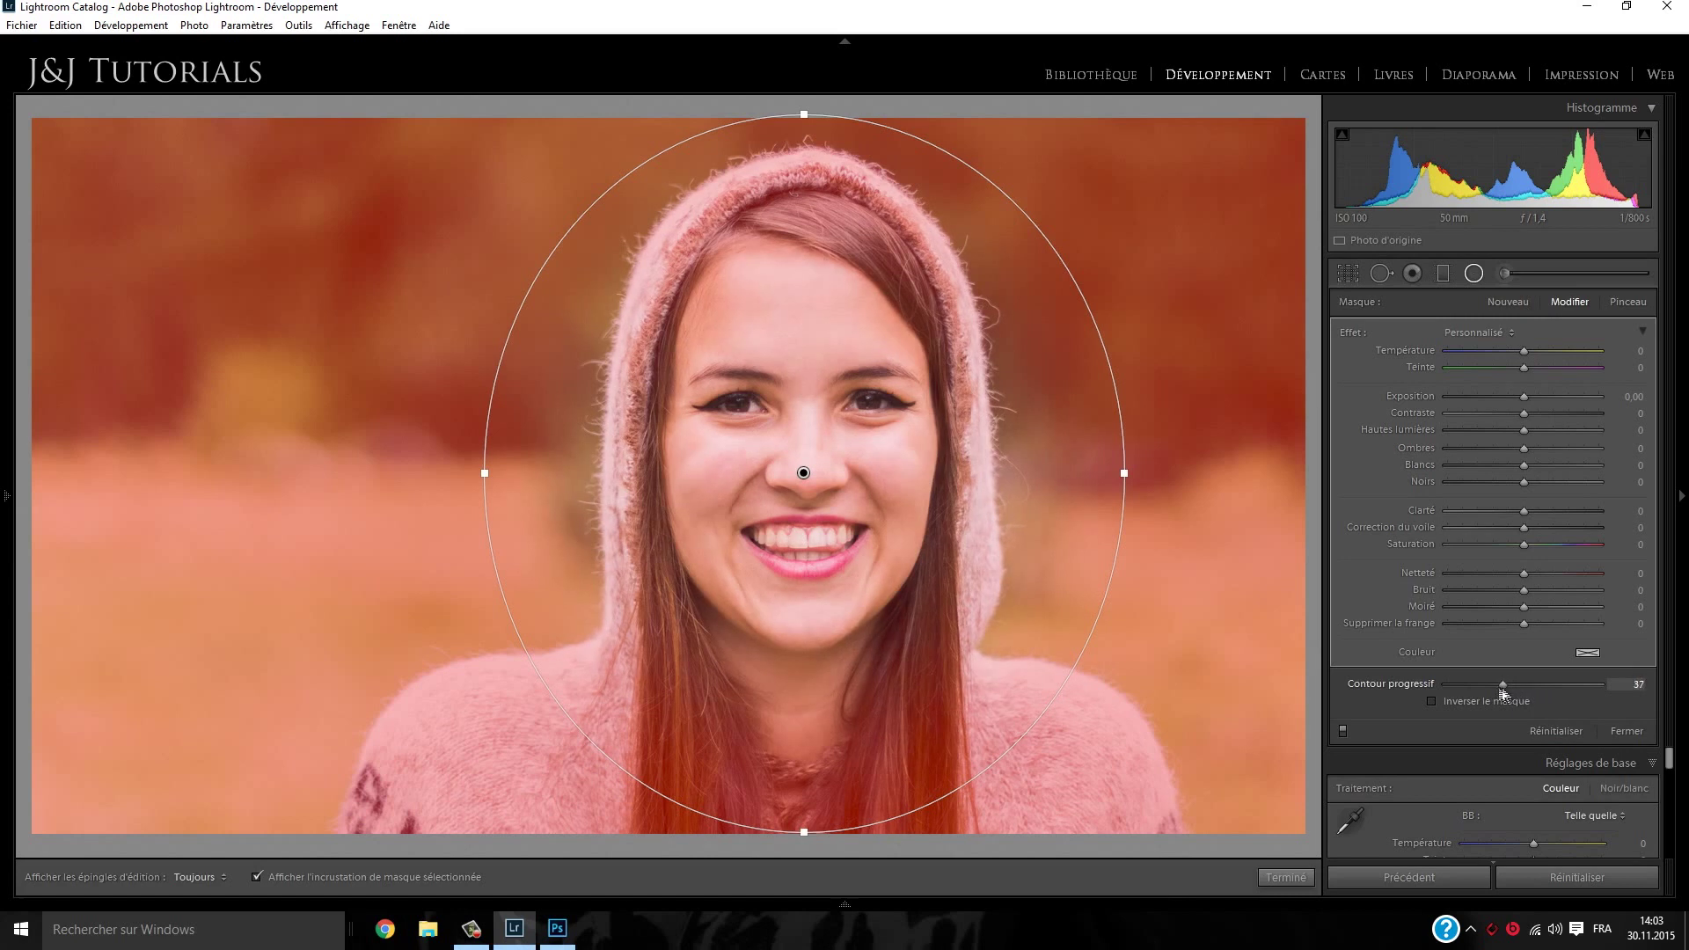
left_click_drag(1468, 693, 1471, 694)
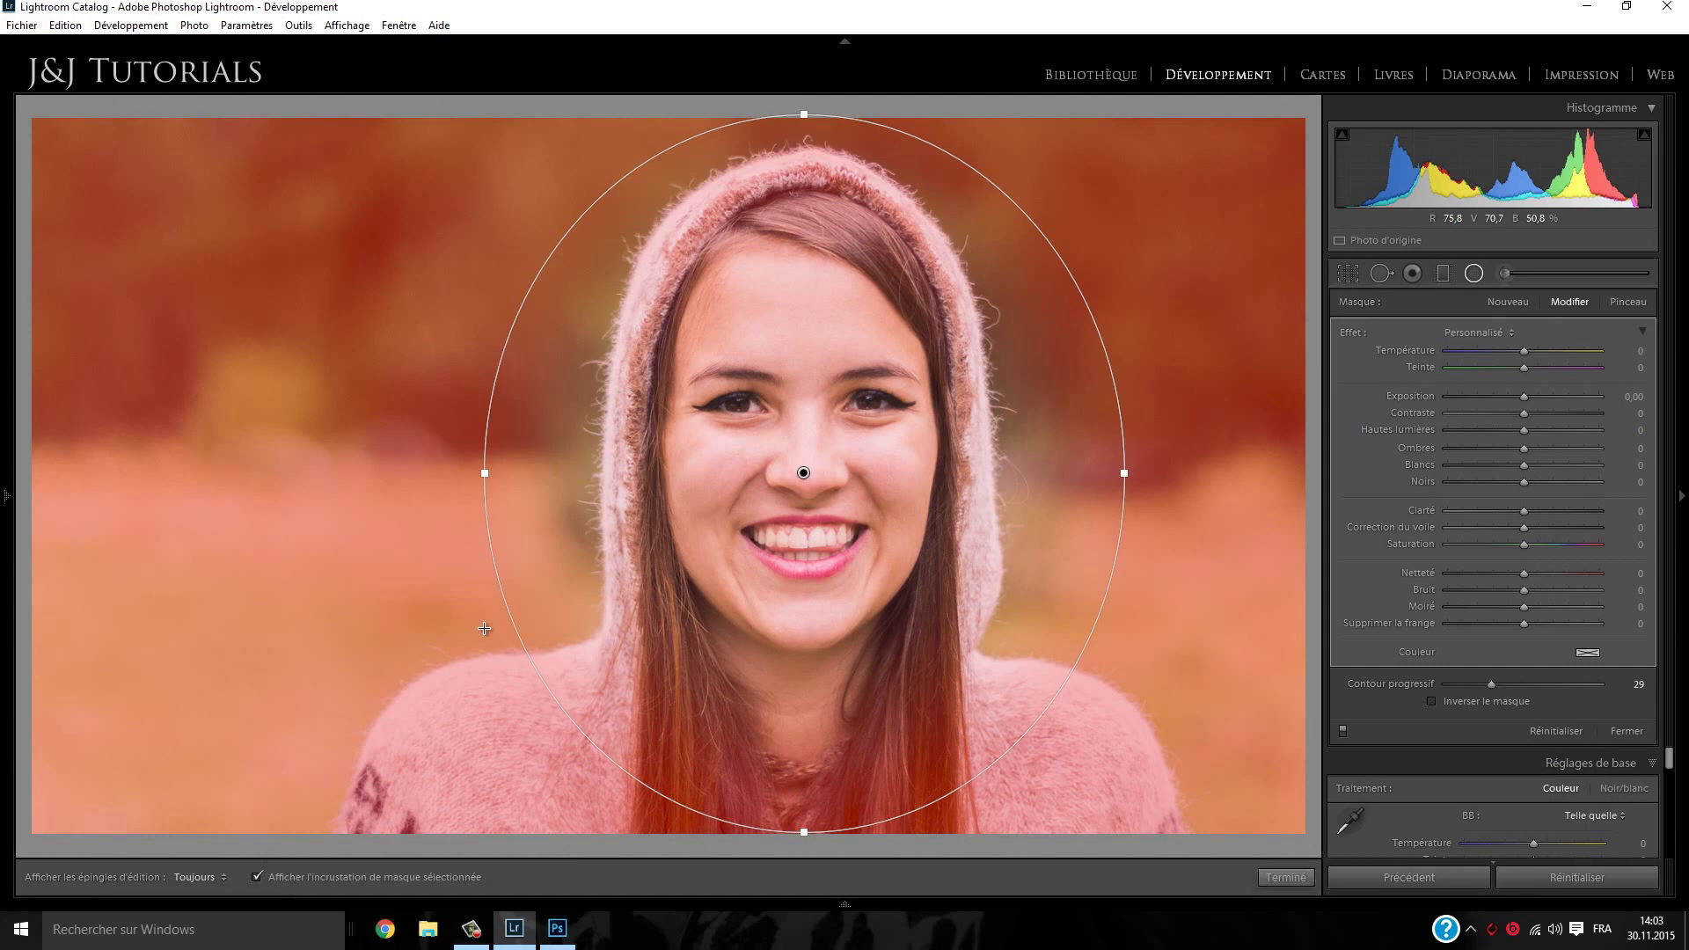
key("o")
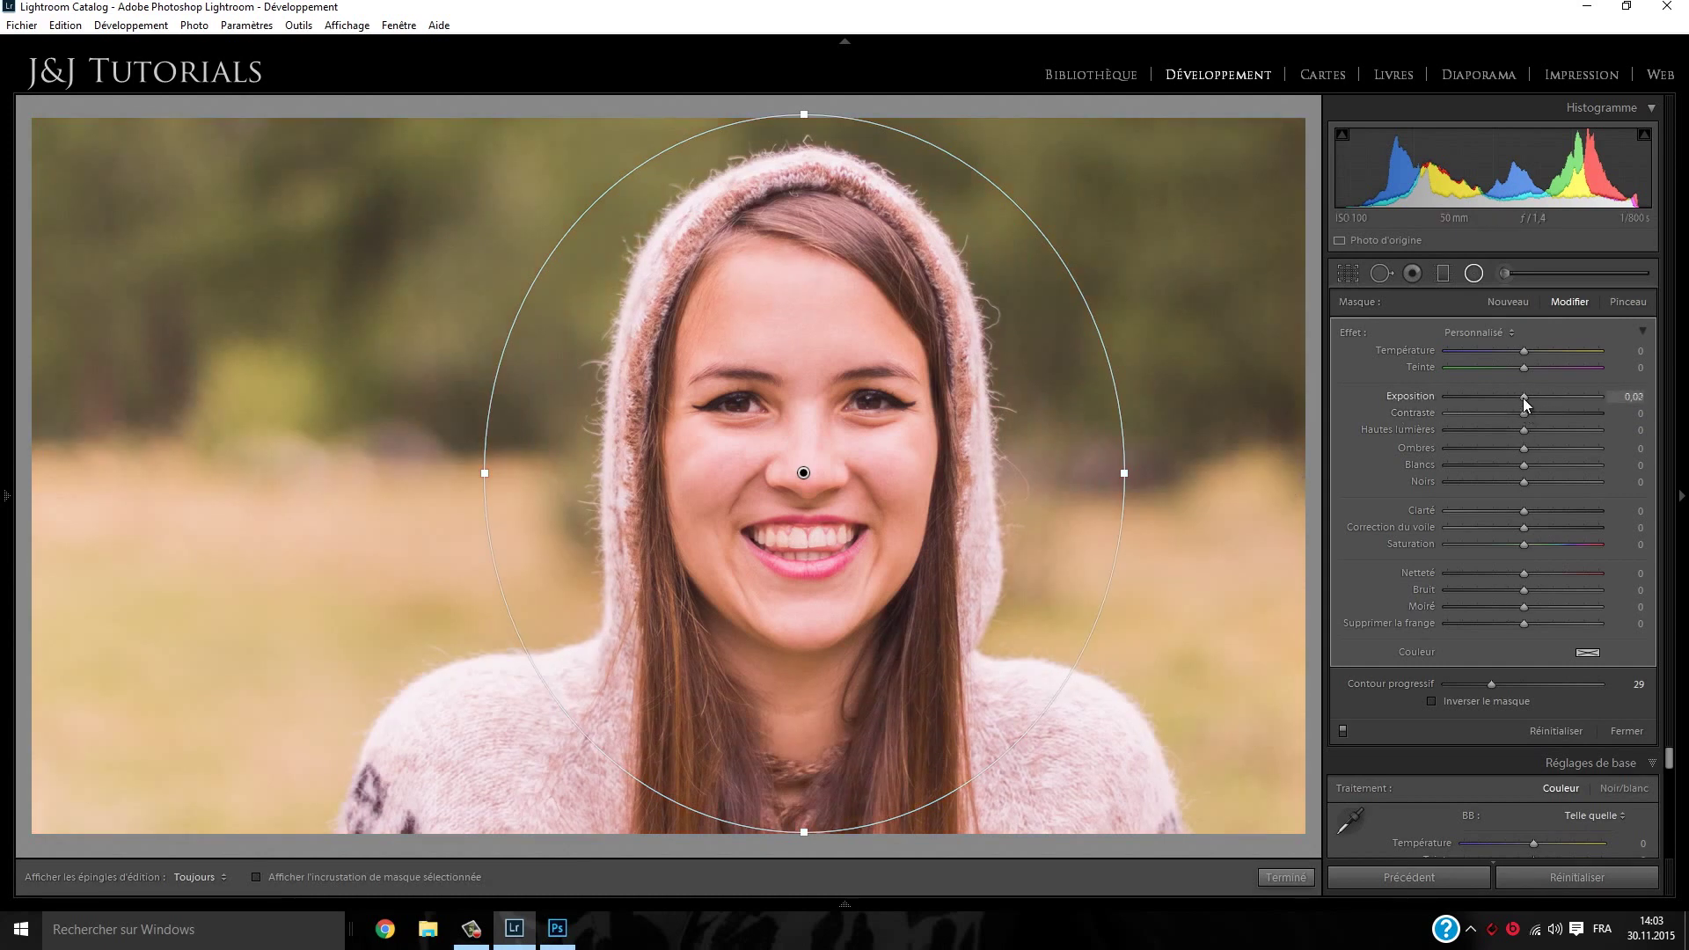
Set the radial filter's exposure to −0.62, contrast to 29, highlights to −100, shadows to −19, whites to −13 and blacks to −5
left_click_drag(1526, 406, 1515, 405)
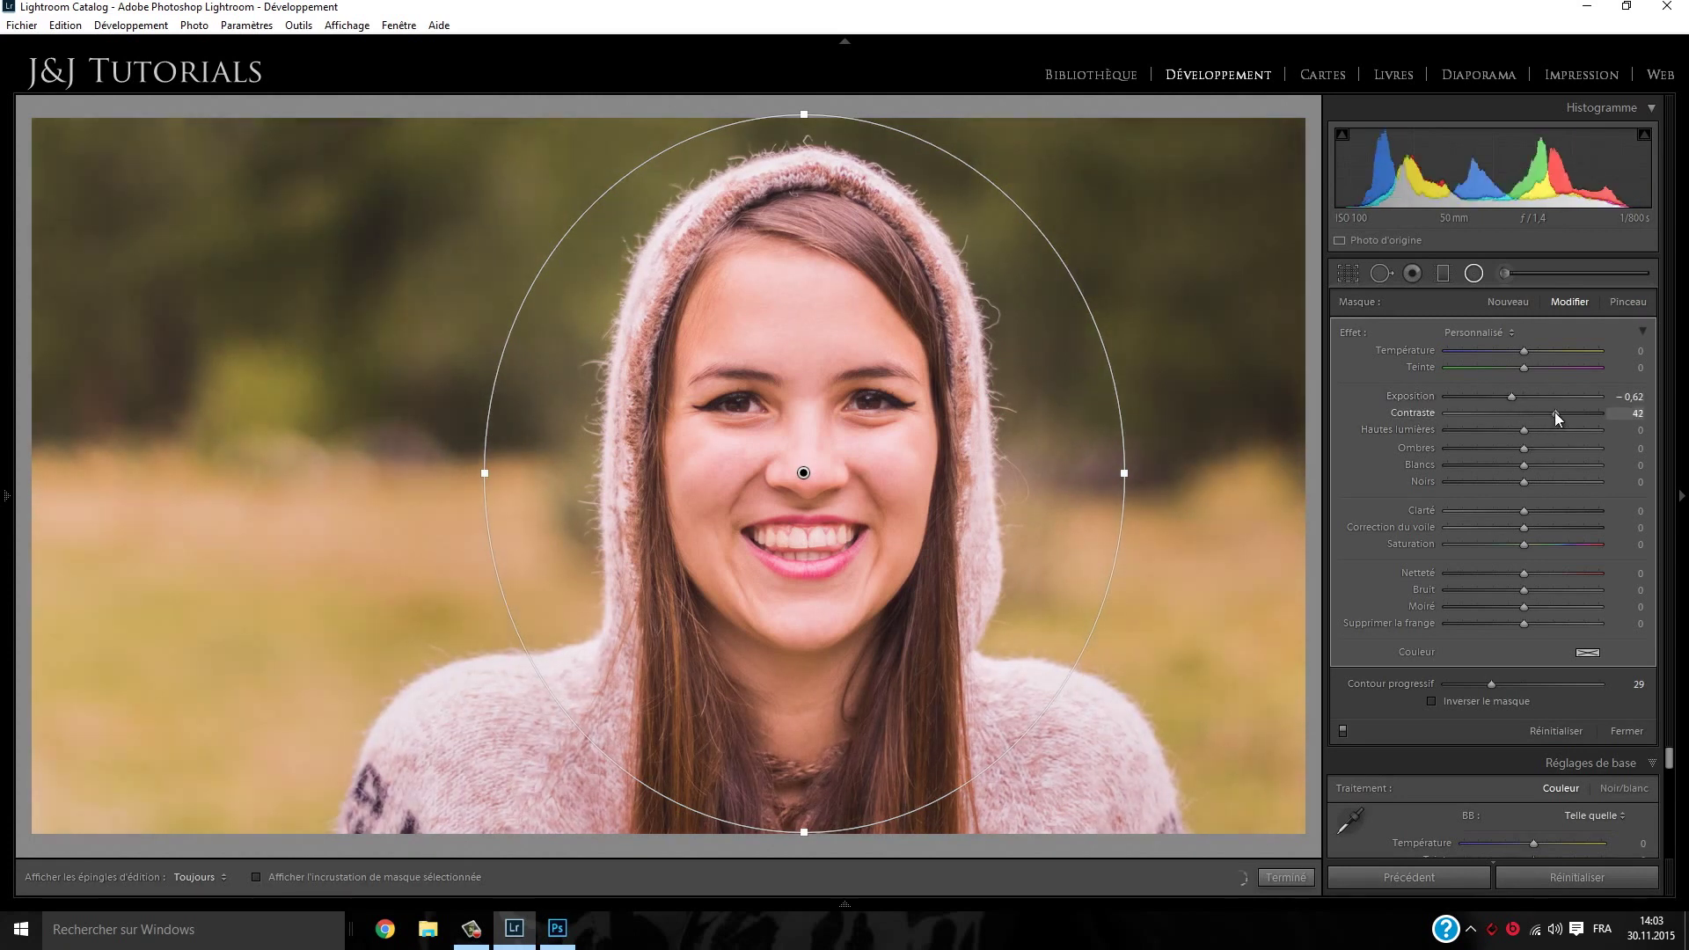
left_click_drag(1553, 412, 1418, 443)
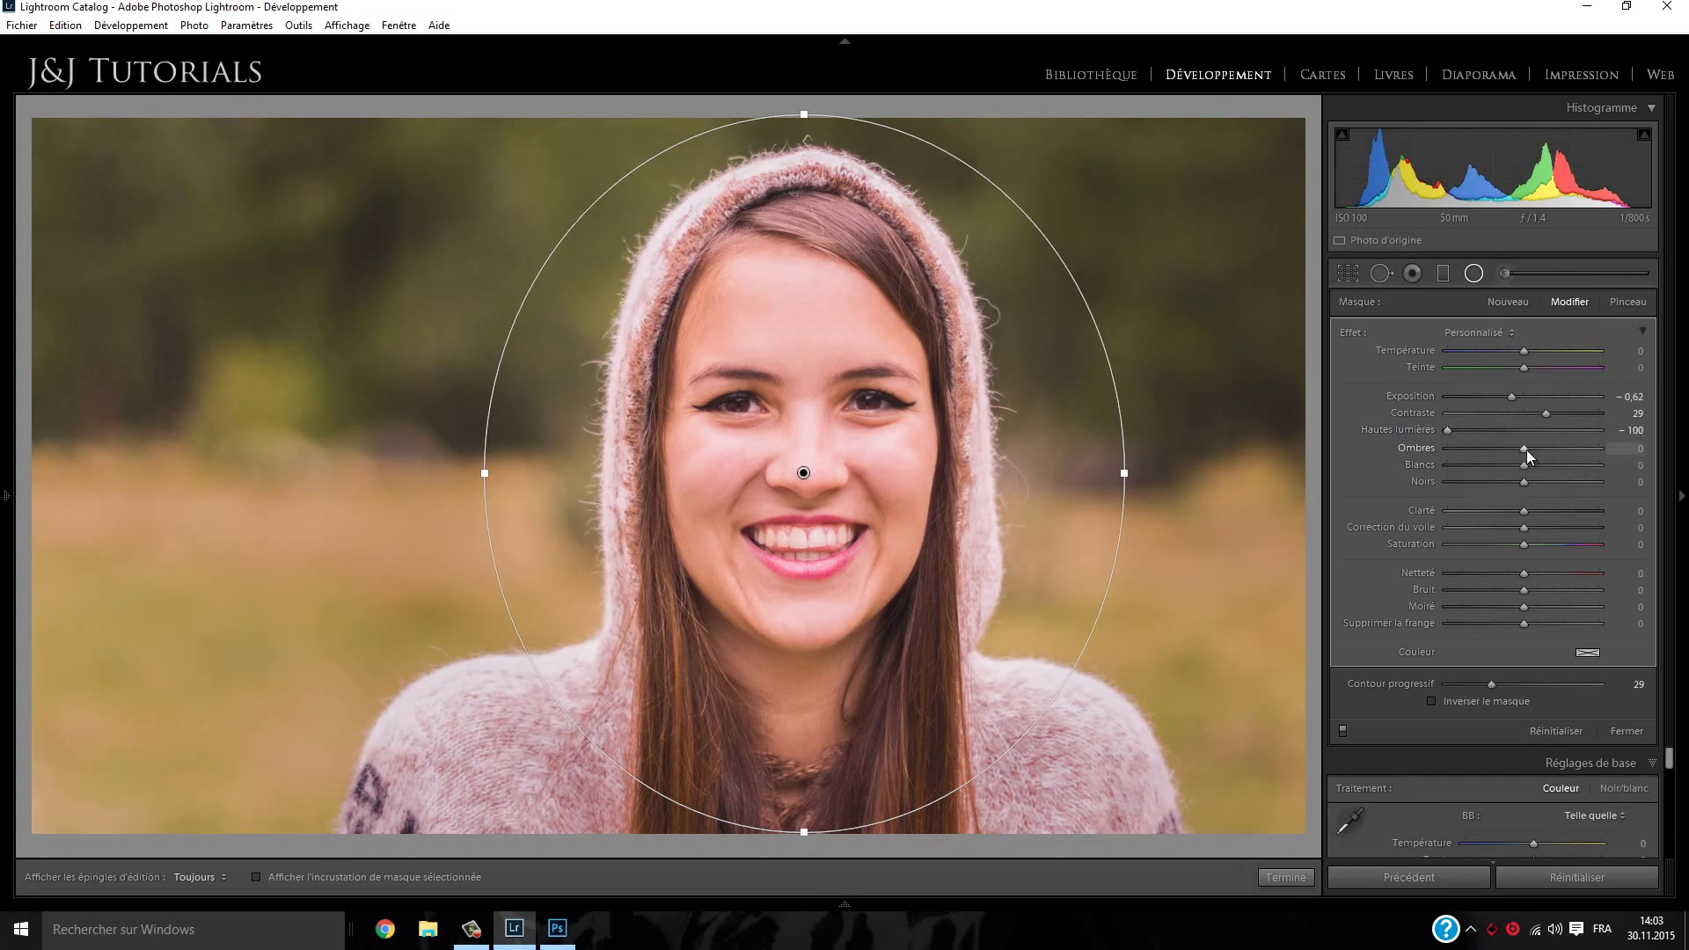
mouse_move(1528, 449)
left_mouse_down()
mouse_move(1576, 448)
mouse_move(1544, 446)
left_mouse_up()
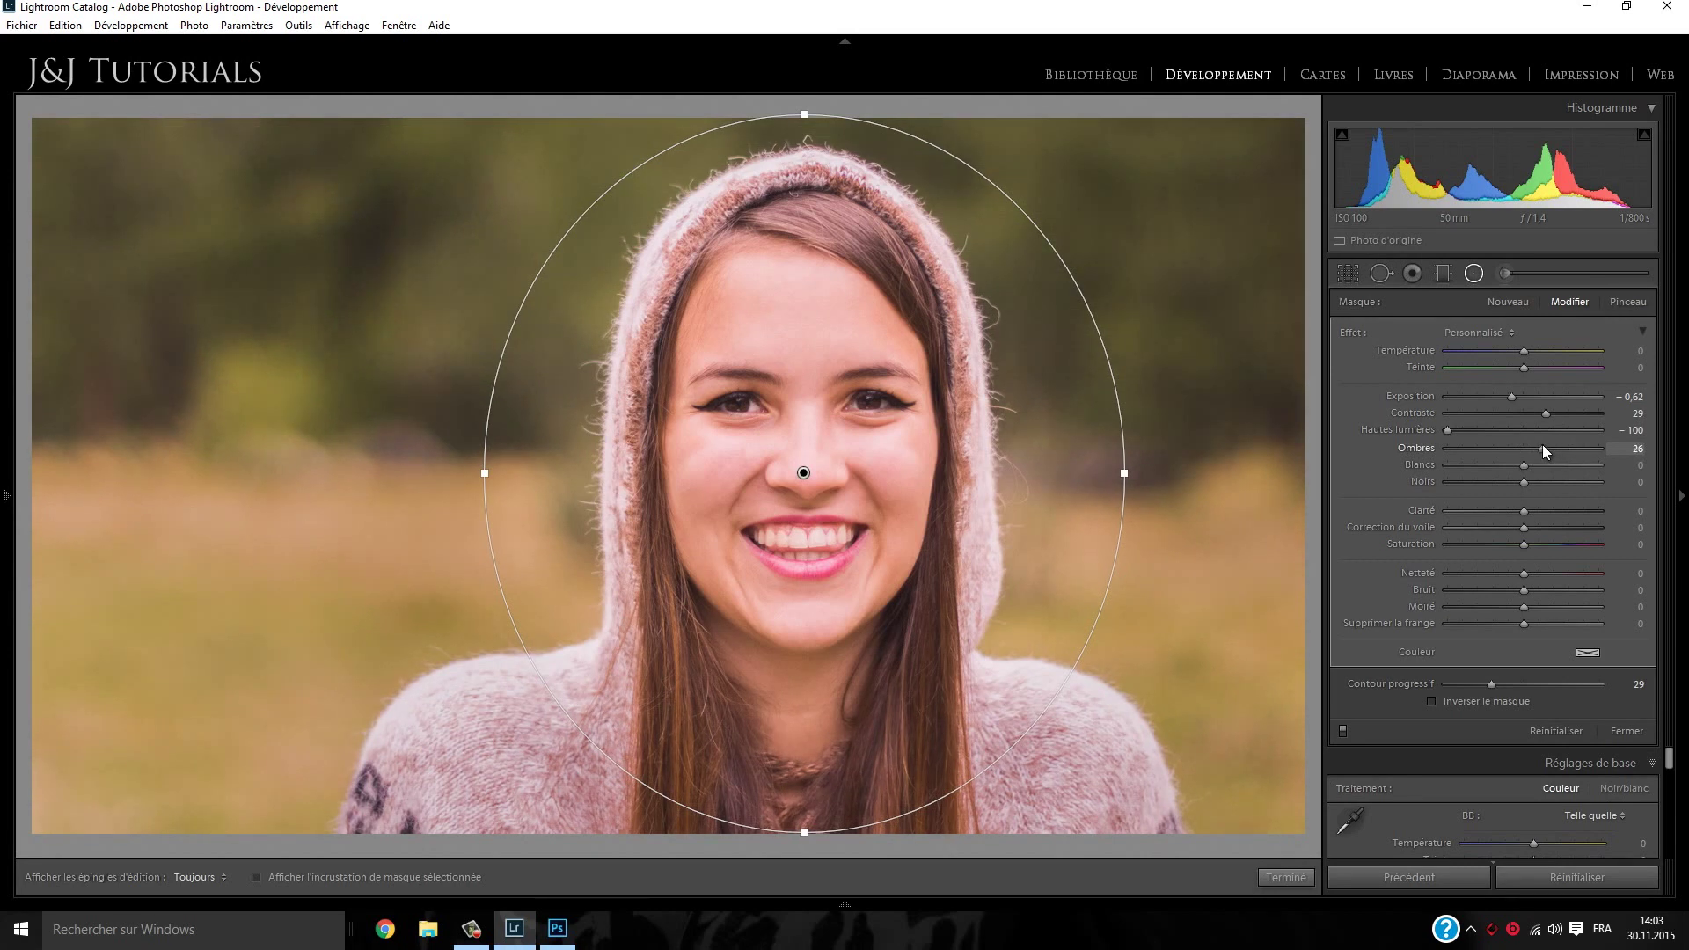
mouse_move(1538, 449)
left_mouse_down()
mouse_move(1510, 449)
mouse_move(1515, 470)
mouse_move(1554, 467)
mouse_move(1517, 473)
left_mouse_up()
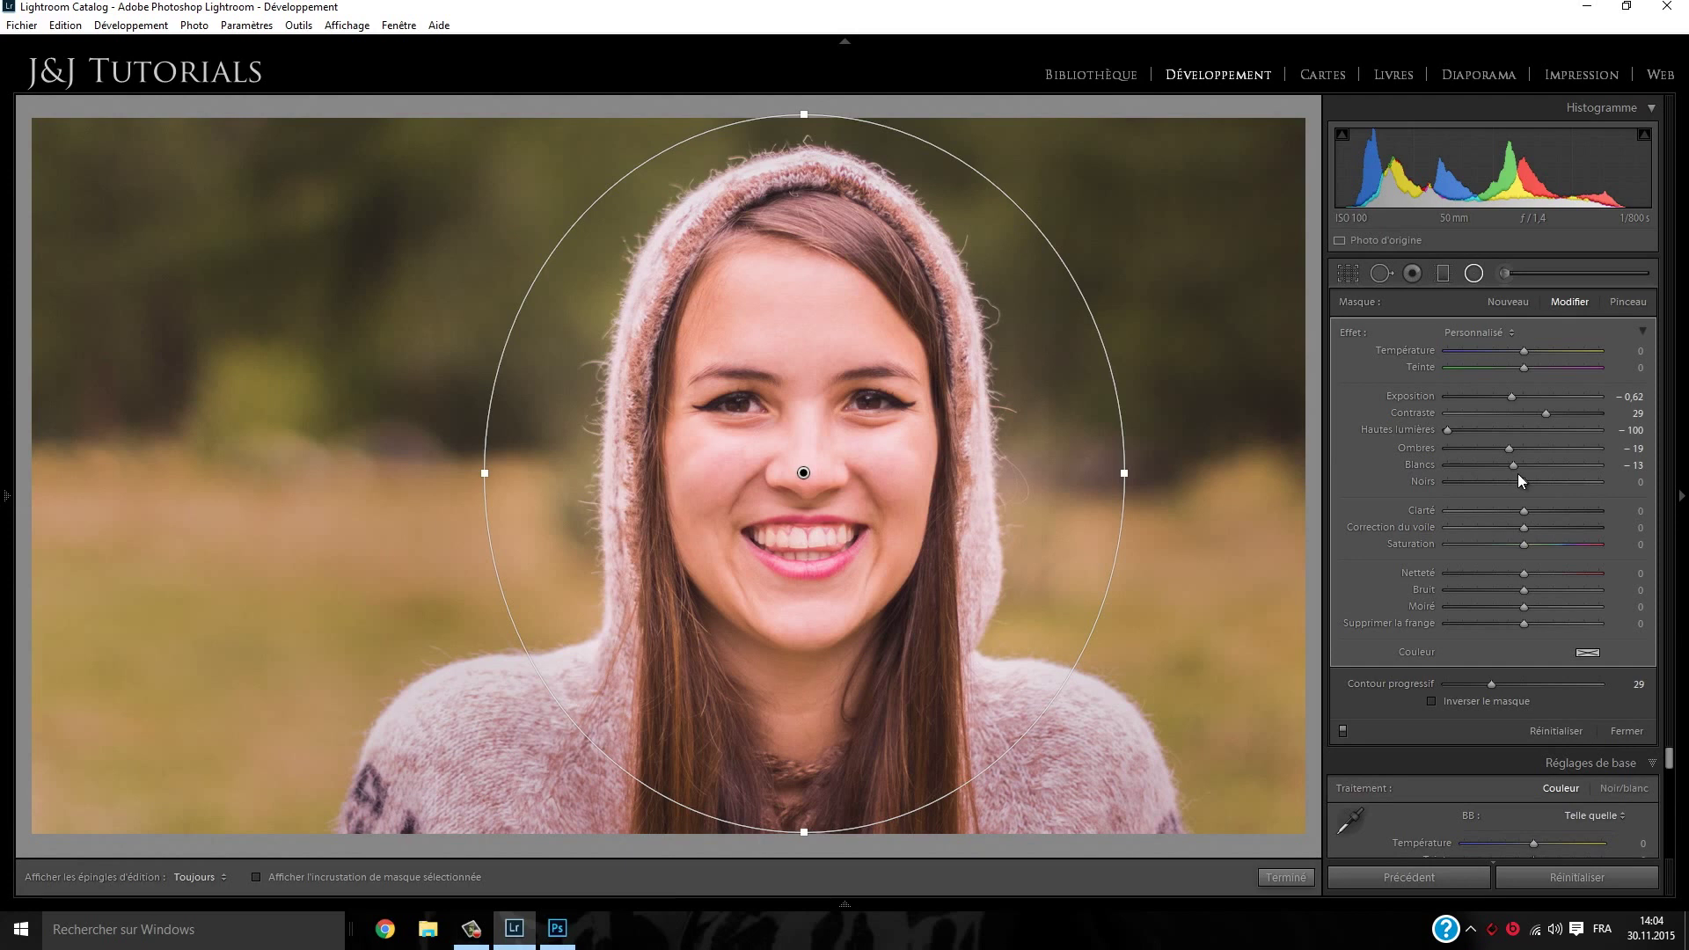
mouse_move(1522, 483)
left_mouse_down()
mouse_move(1503, 487)
mouse_move(1517, 488)
left_mouse_up()
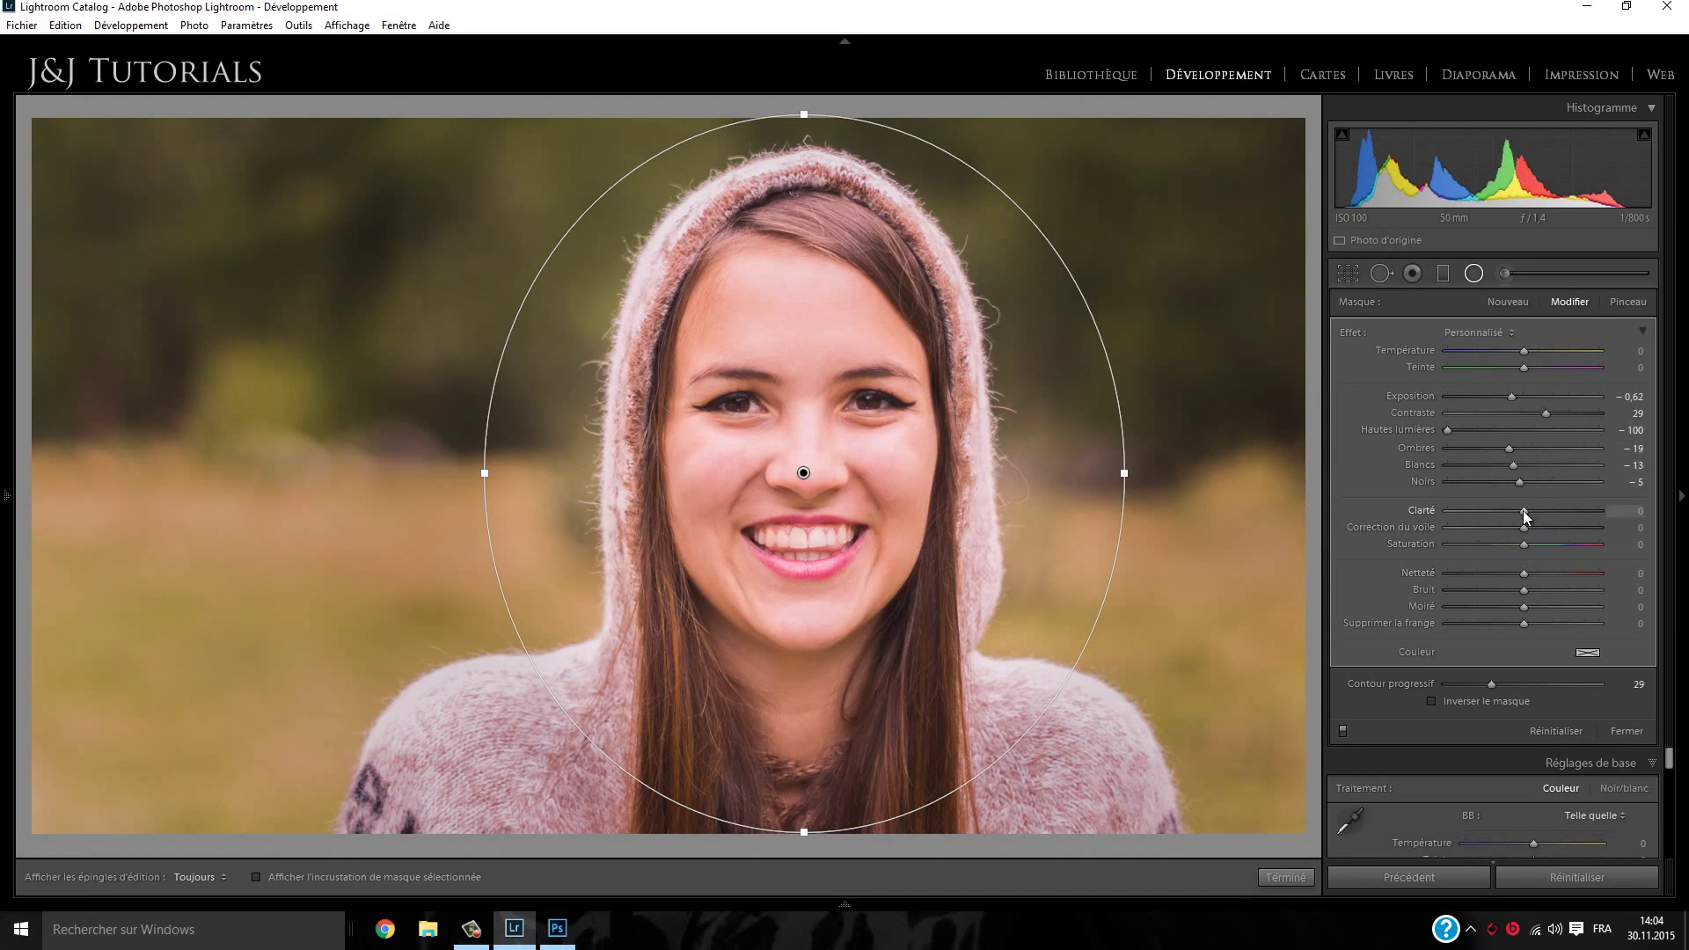
Set the radial filter's clarity to −14, test its dehaze adjustment and finish editing the filter
left_click_drag(1523, 510, 1513, 517)
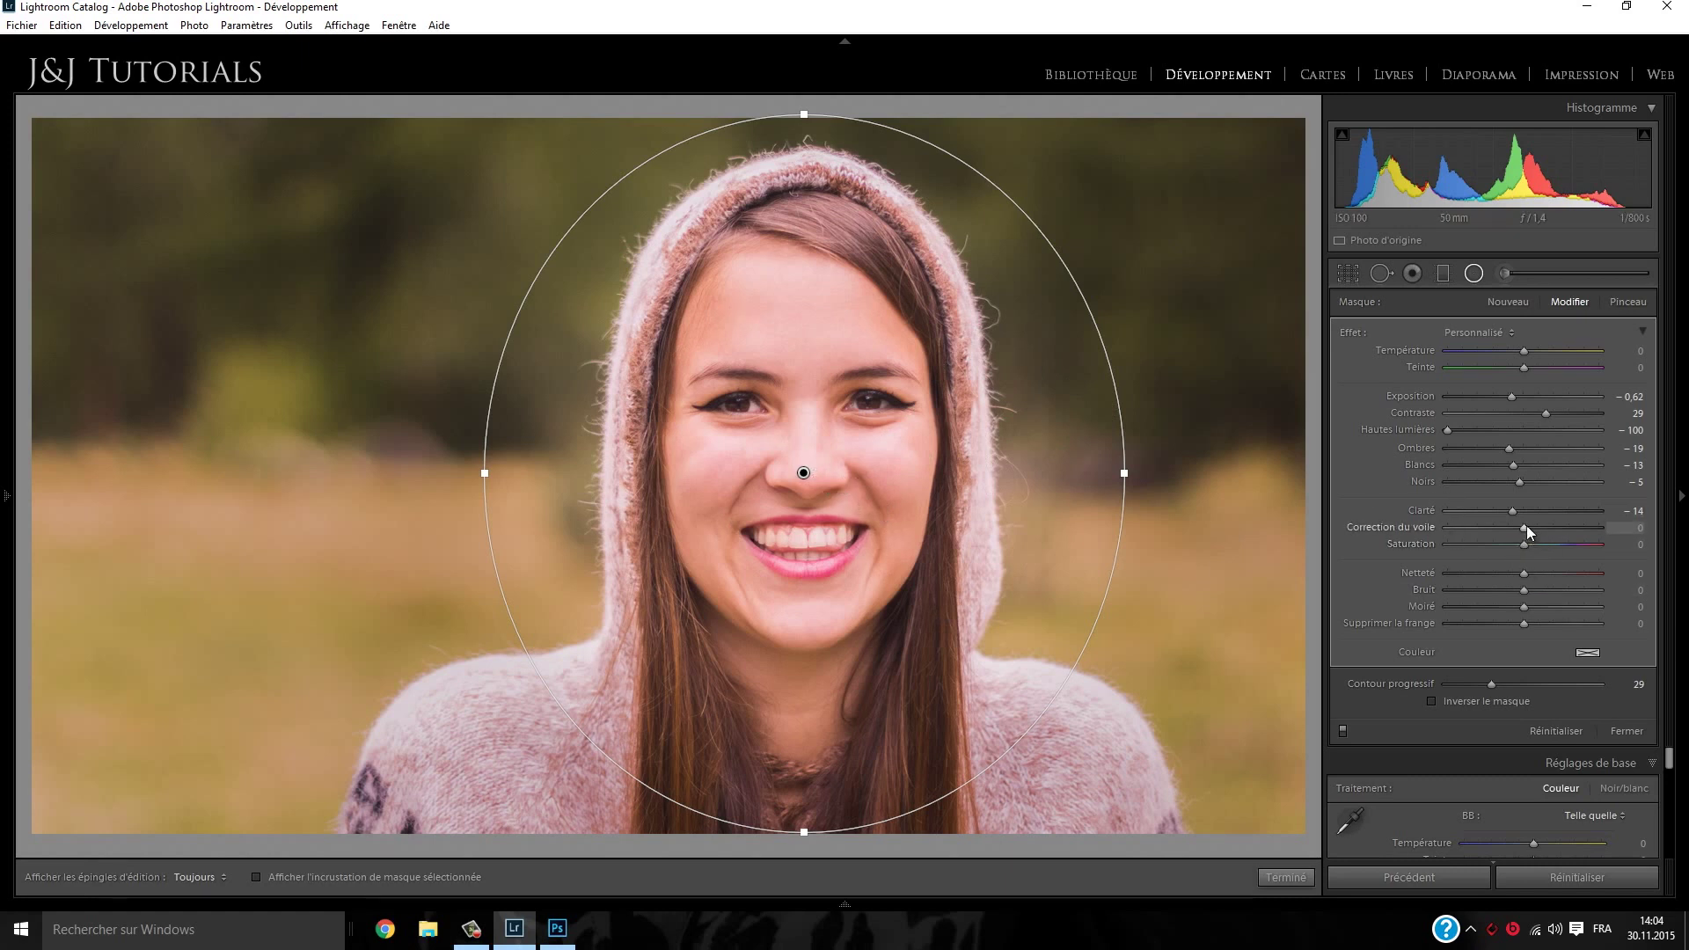
left_click_drag(1529, 525, 1526, 530)
left_click(1479, 279)
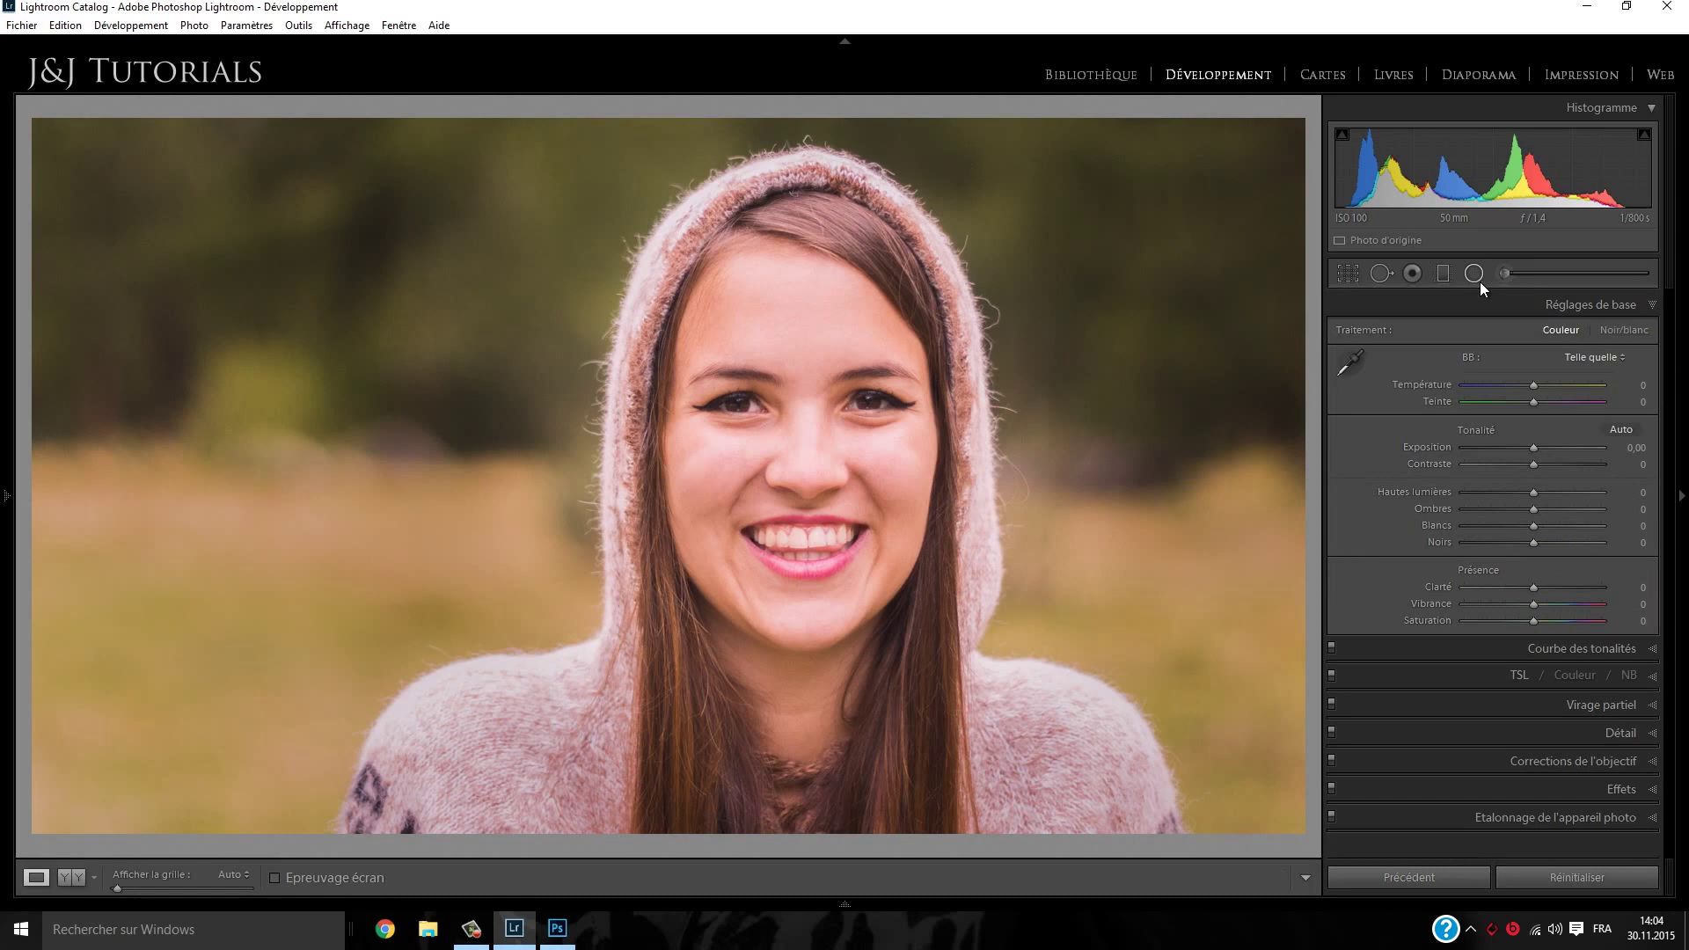
Draw a new radial filter as an oval around the woman's face, centre it on the nose and check its mask overlay
left_click(1473, 278)
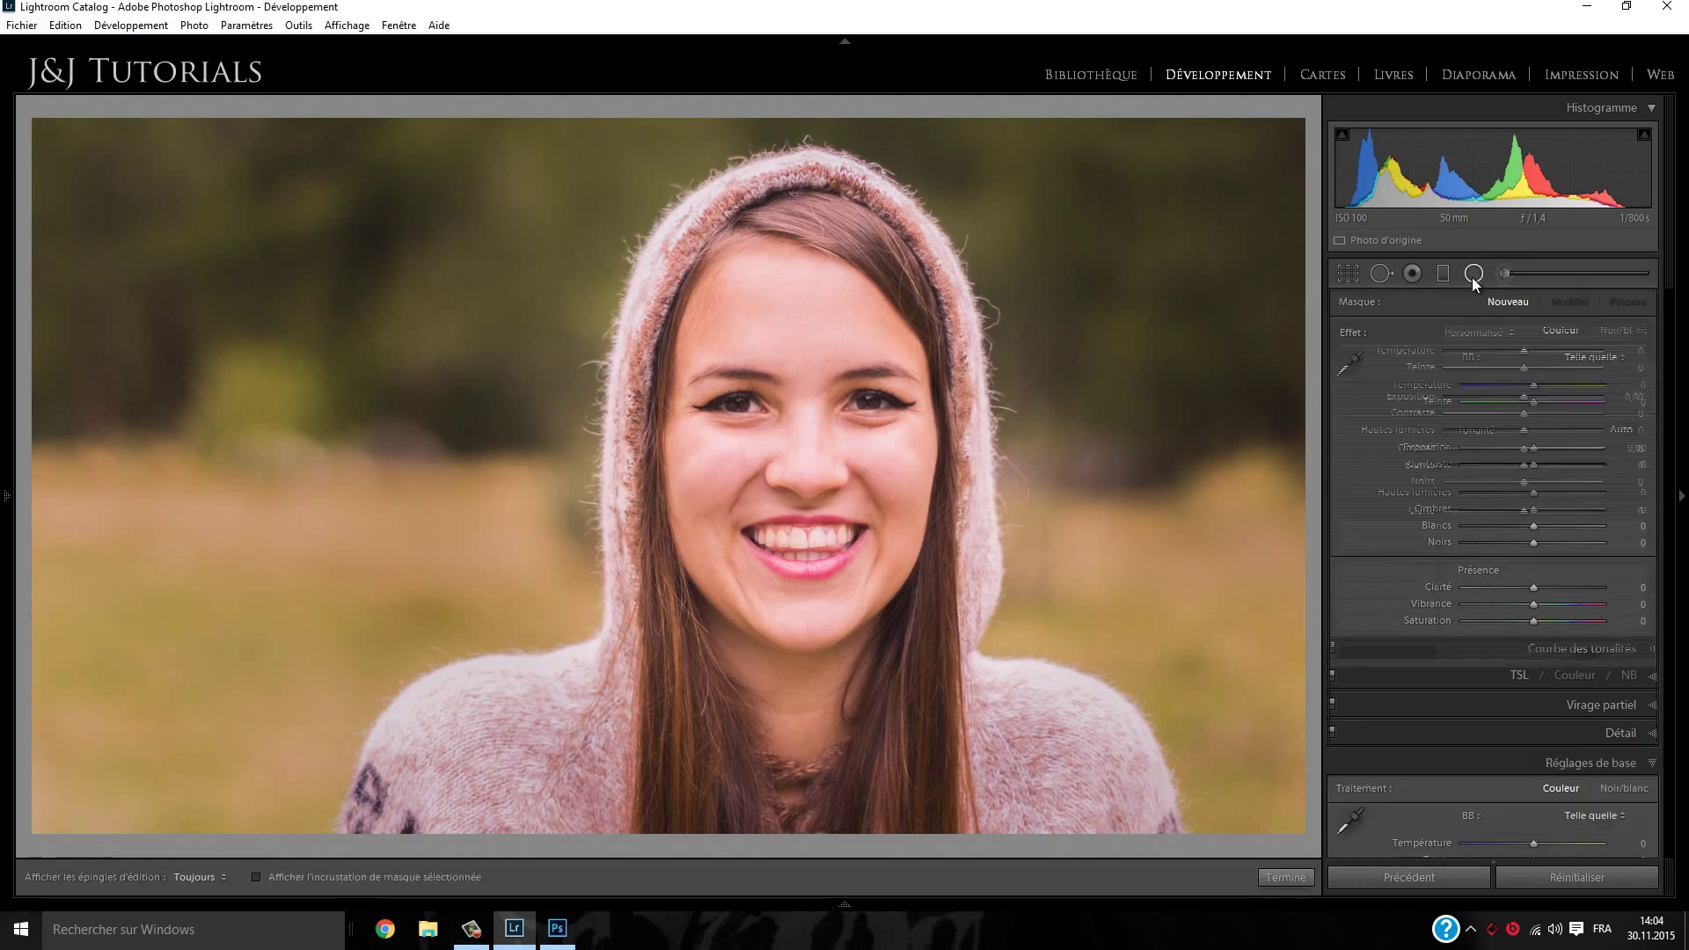
left_click(1473, 278)
left_click(1475, 277)
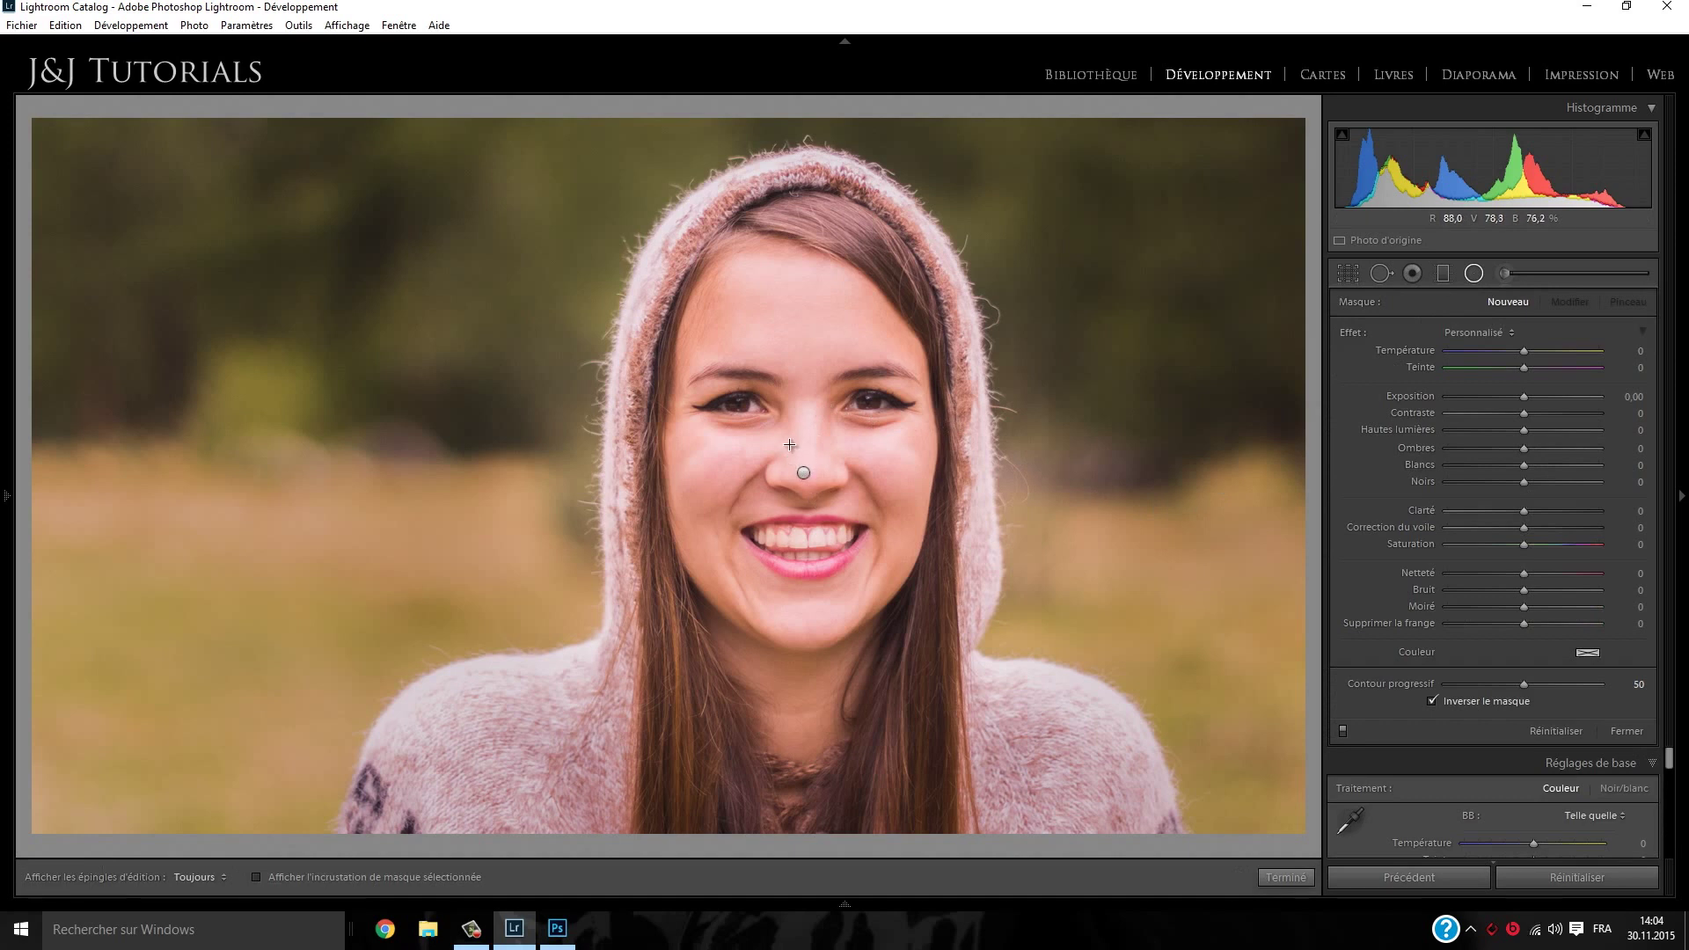
left_click_drag(789, 451, 977, 736)
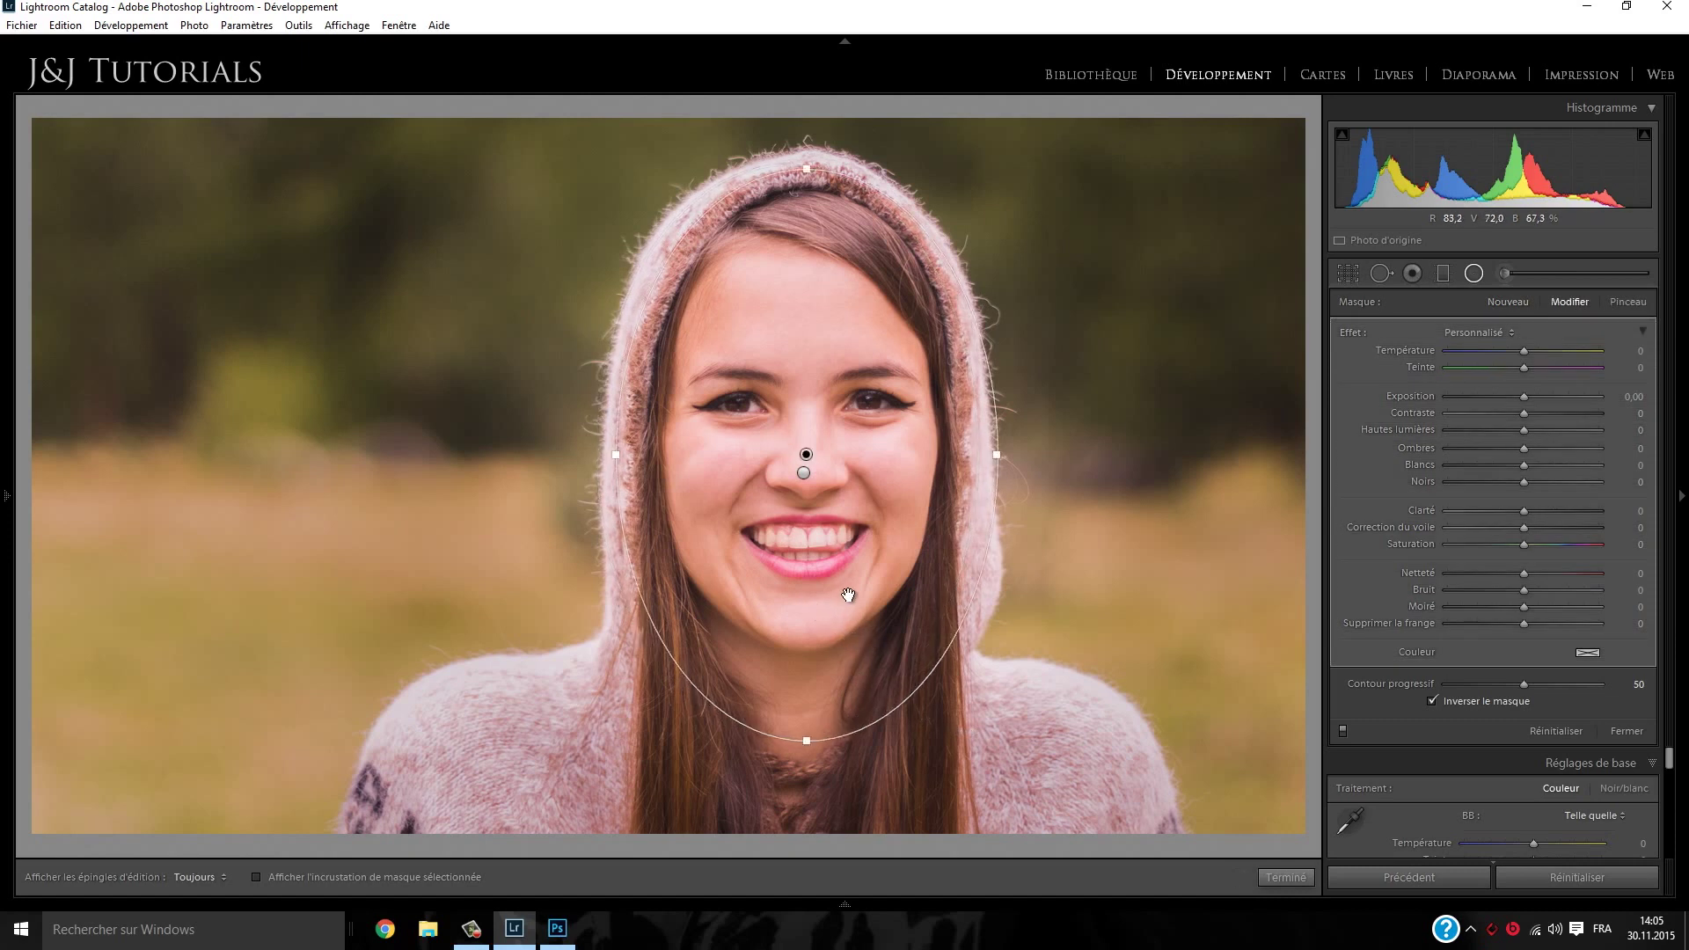
key("o")
left_click_drag(860, 641, 854, 651)
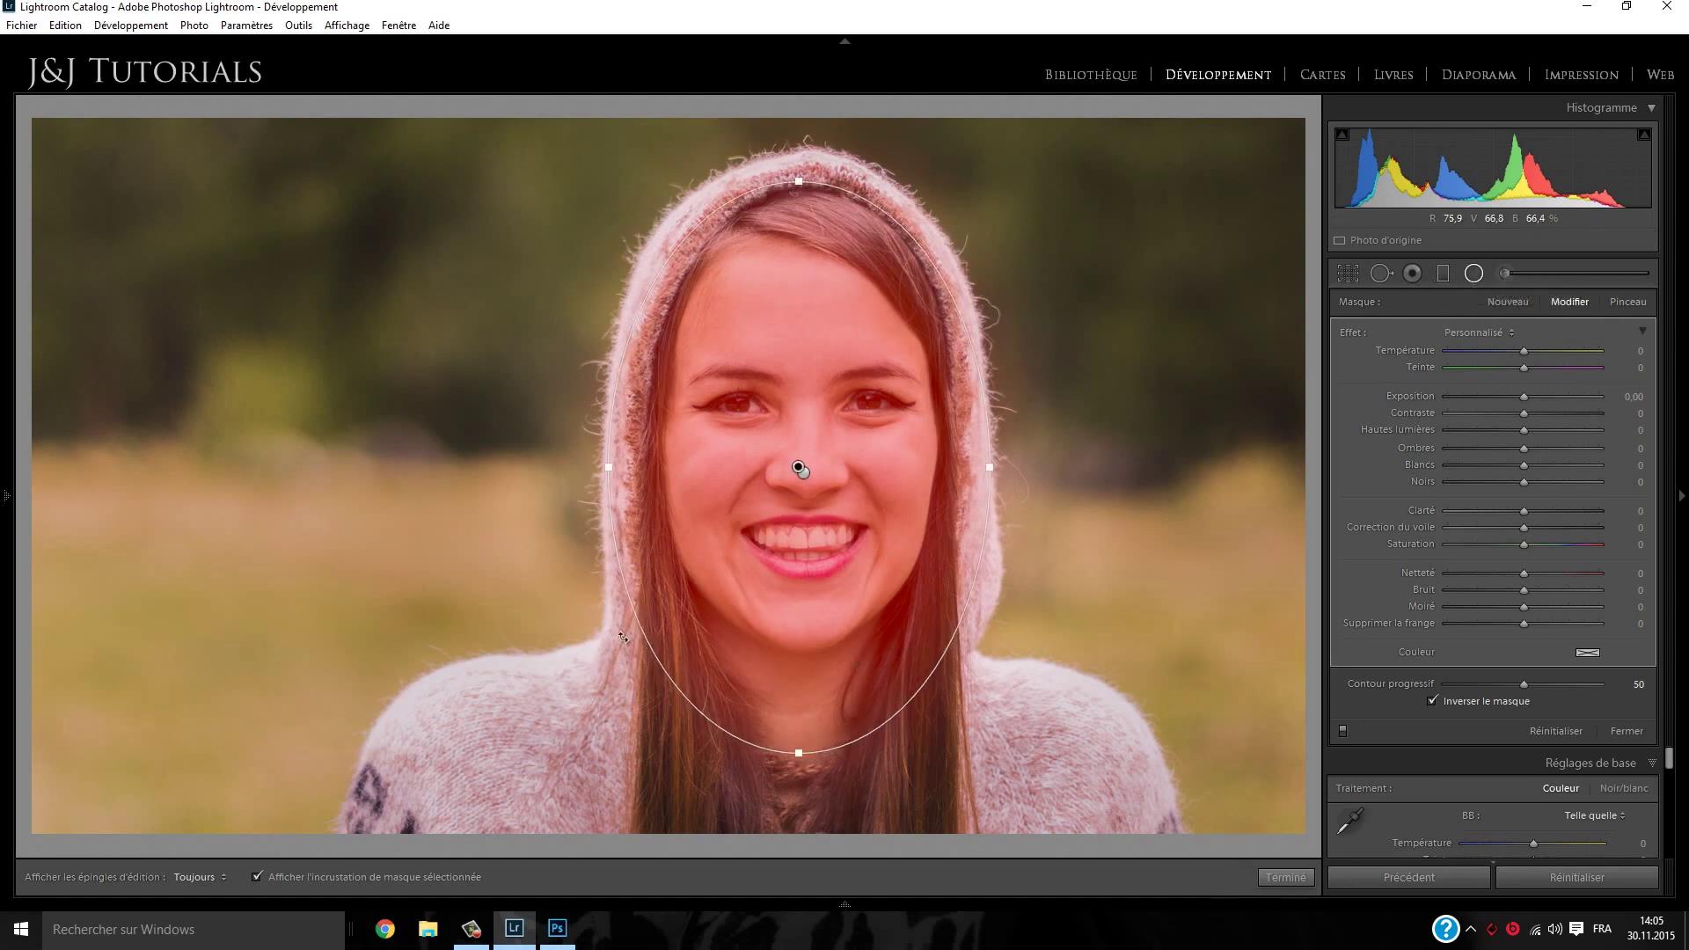
key("o")
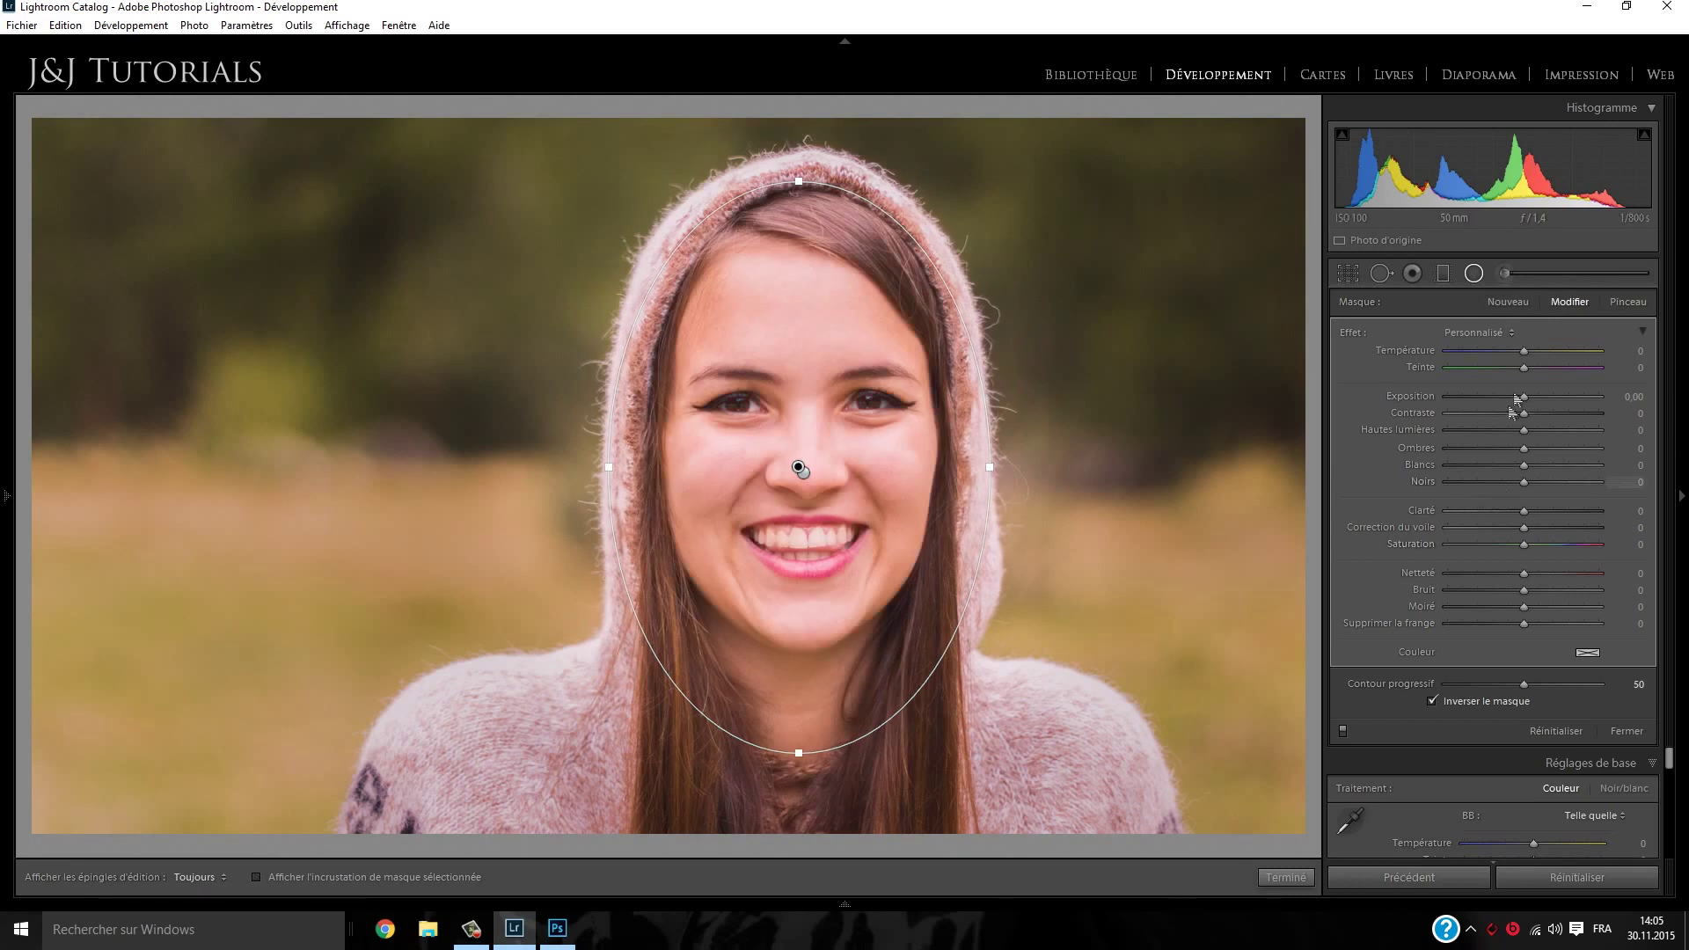
Set the face filter's exposure to 0.12, contrast to 29, highlights to −100, shadows to 32 and whites to −8, and finish editing it
left_click_drag(1526, 396, 1543, 415)
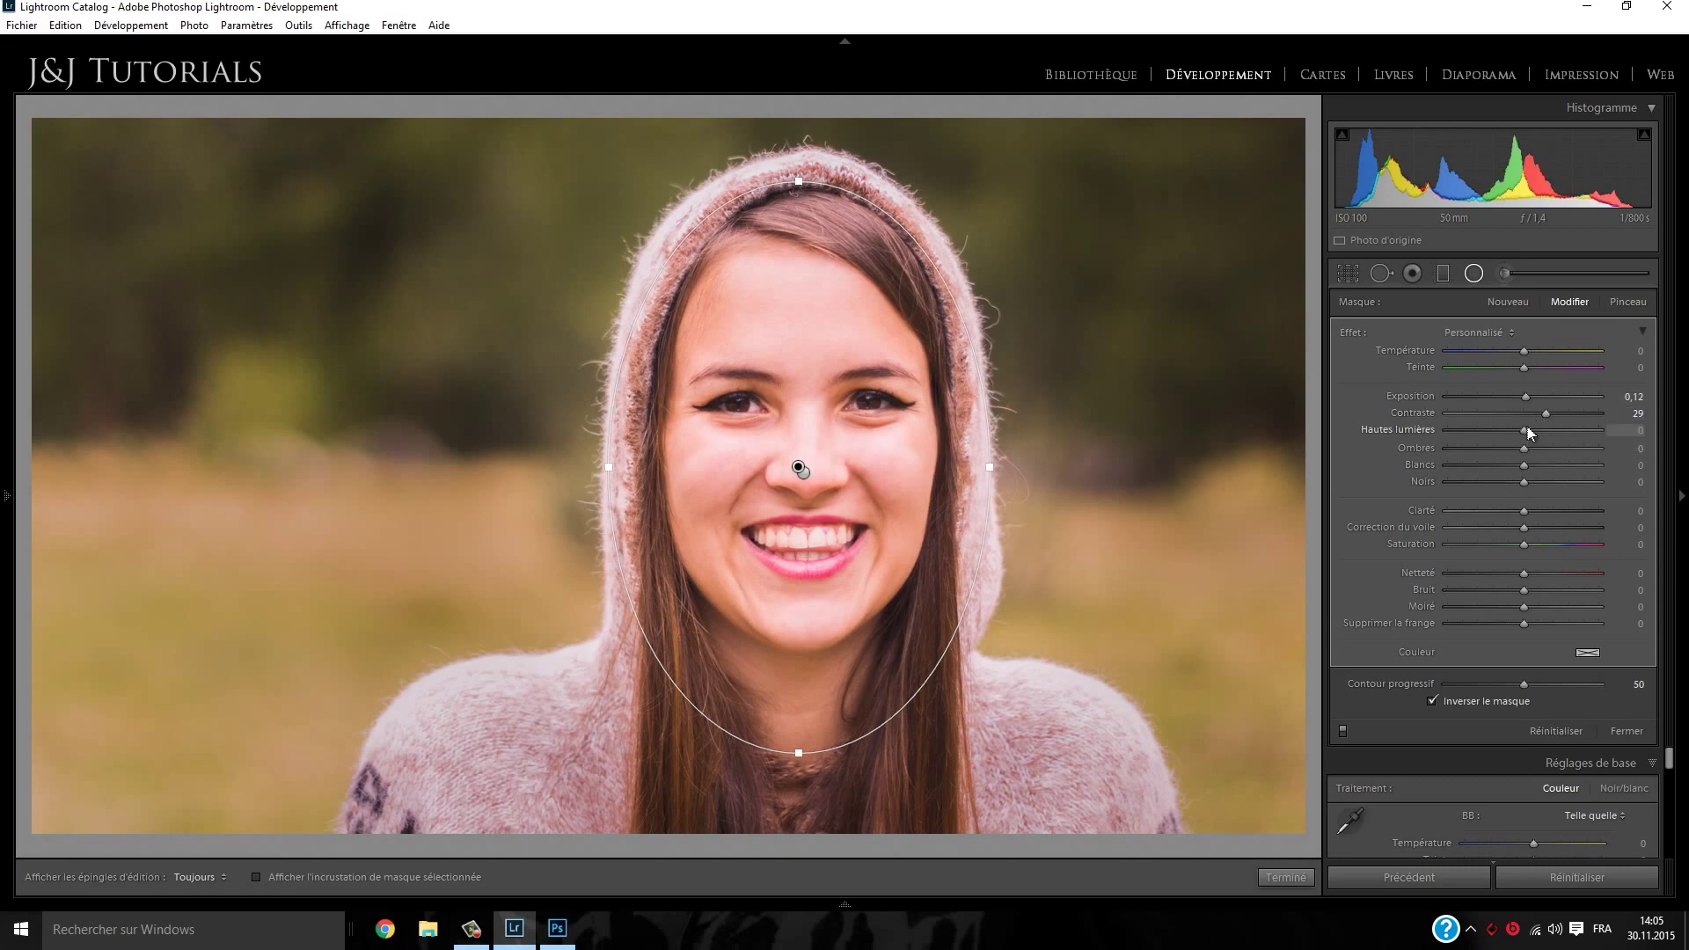
left_click_drag(1518, 430, 1484, 431)
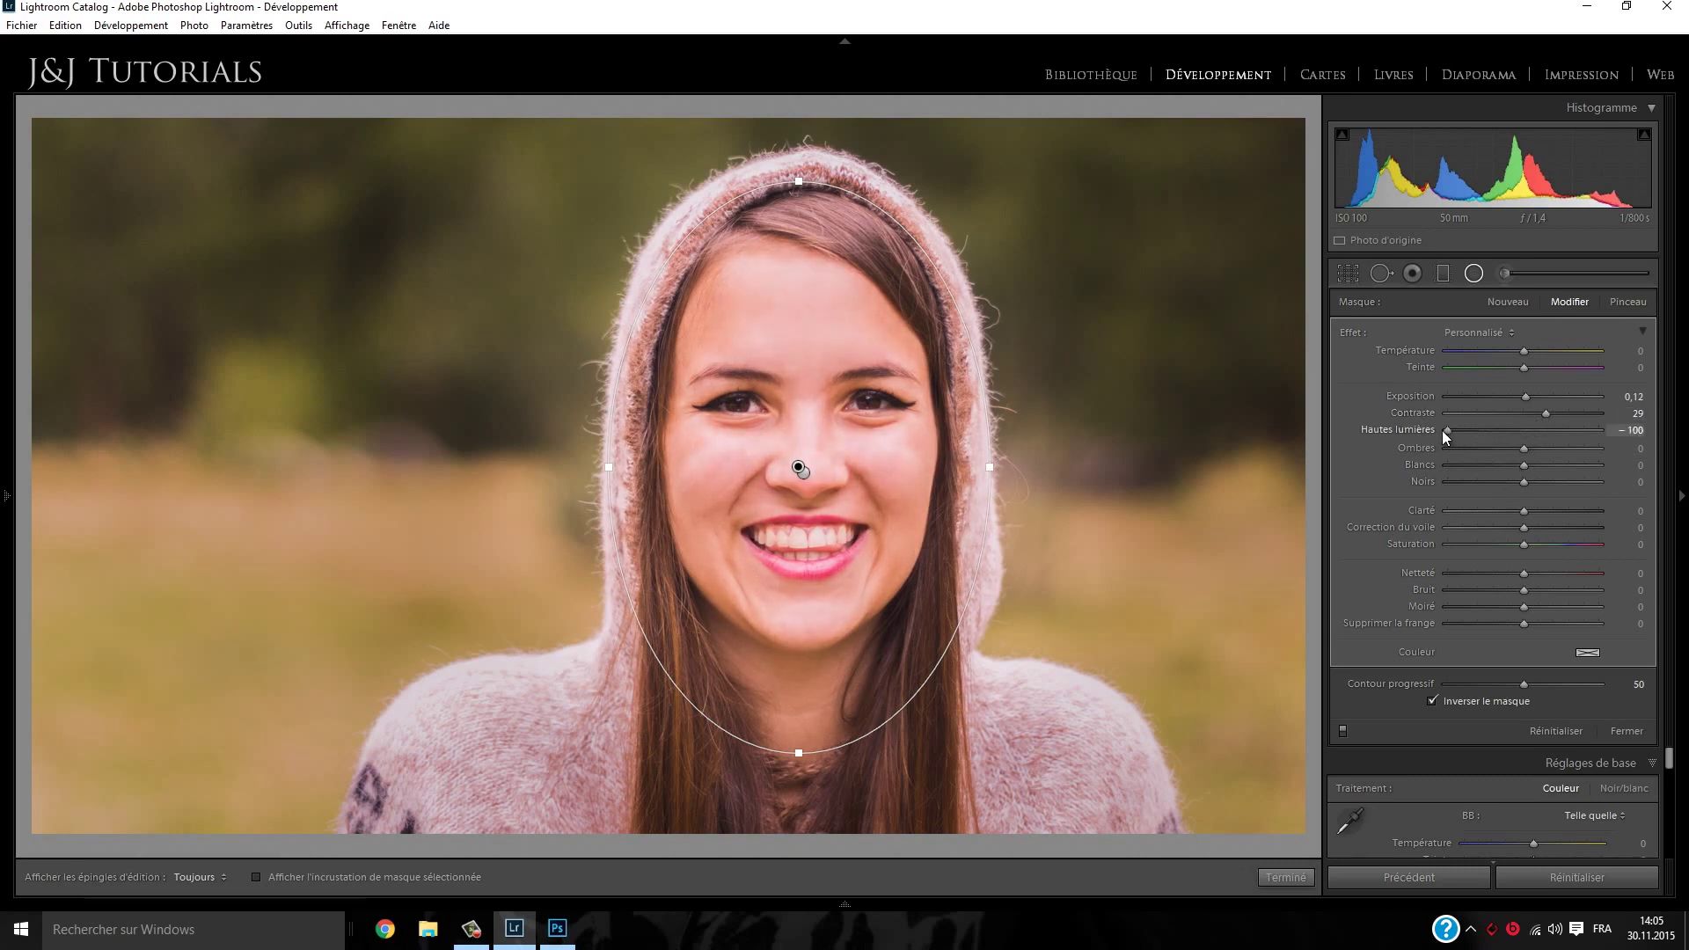
left_click_drag(1524, 448, 1547, 452)
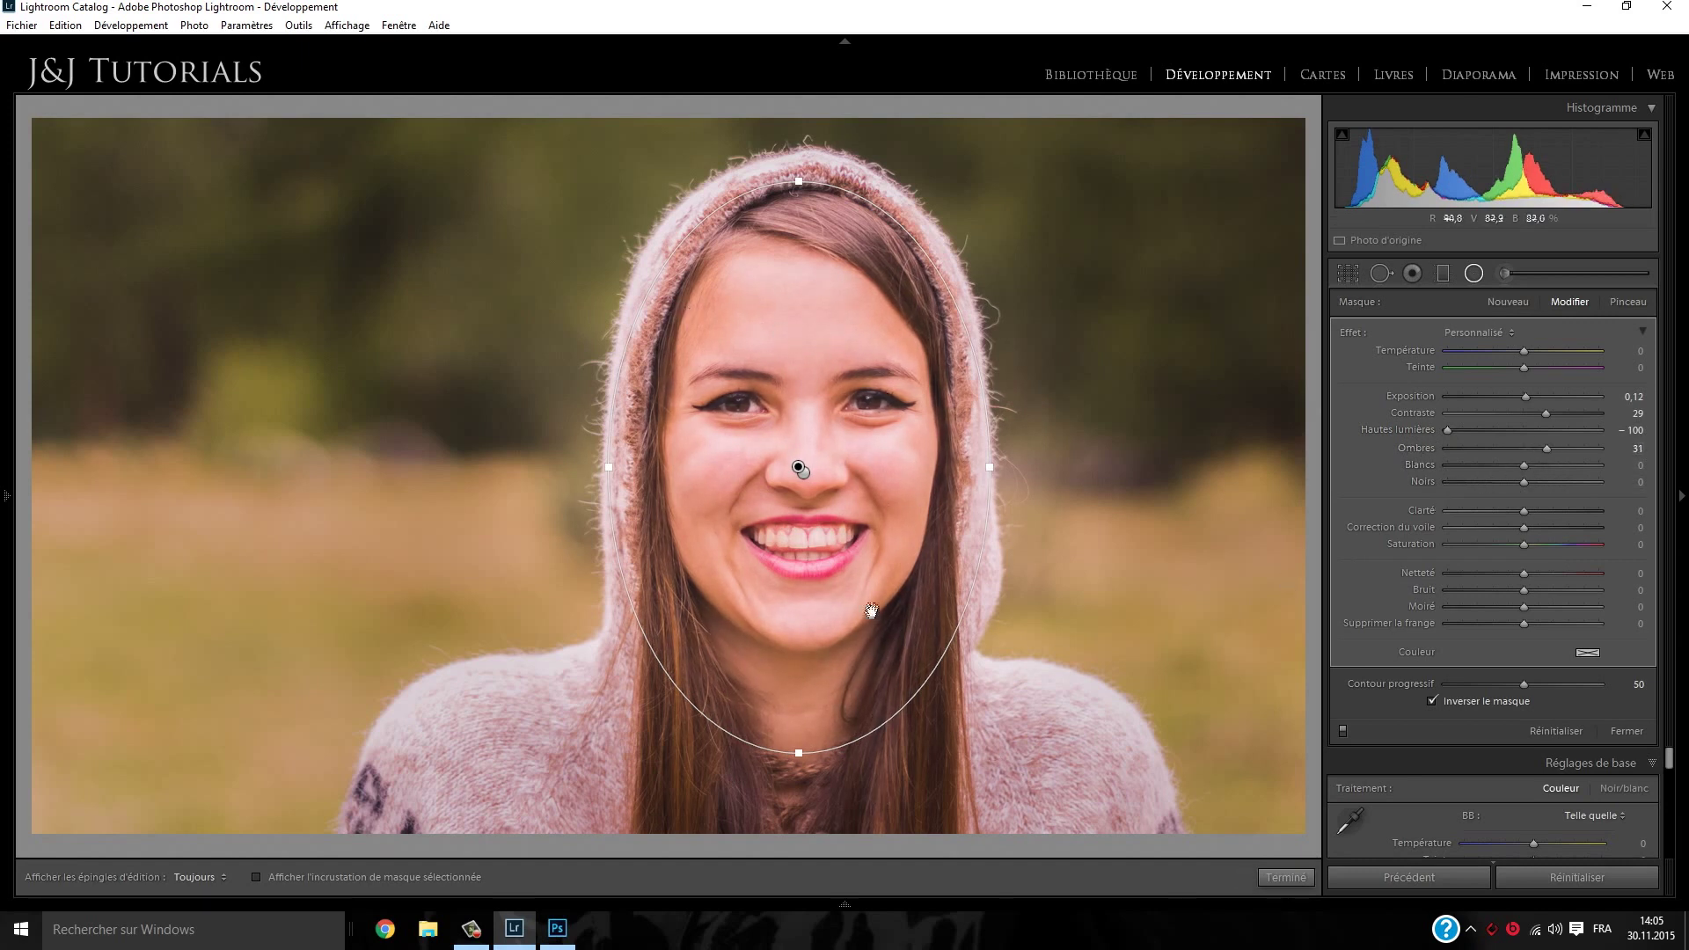
left_click_drag(1547, 450, 1534, 452)
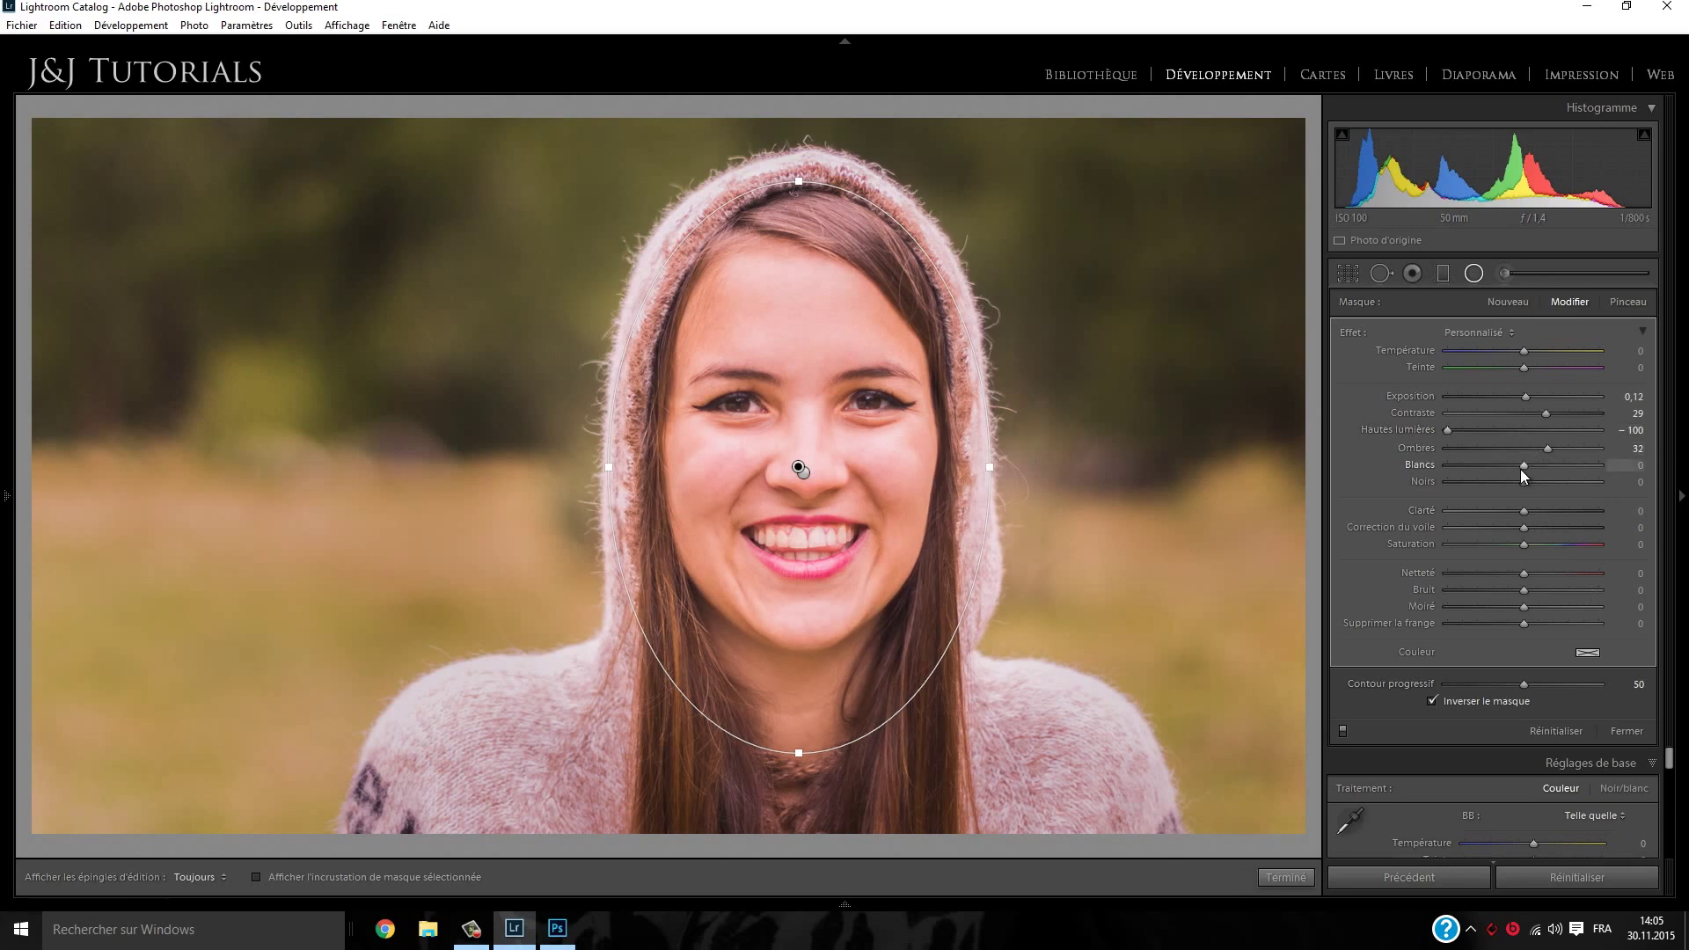
left_click(1526, 469)
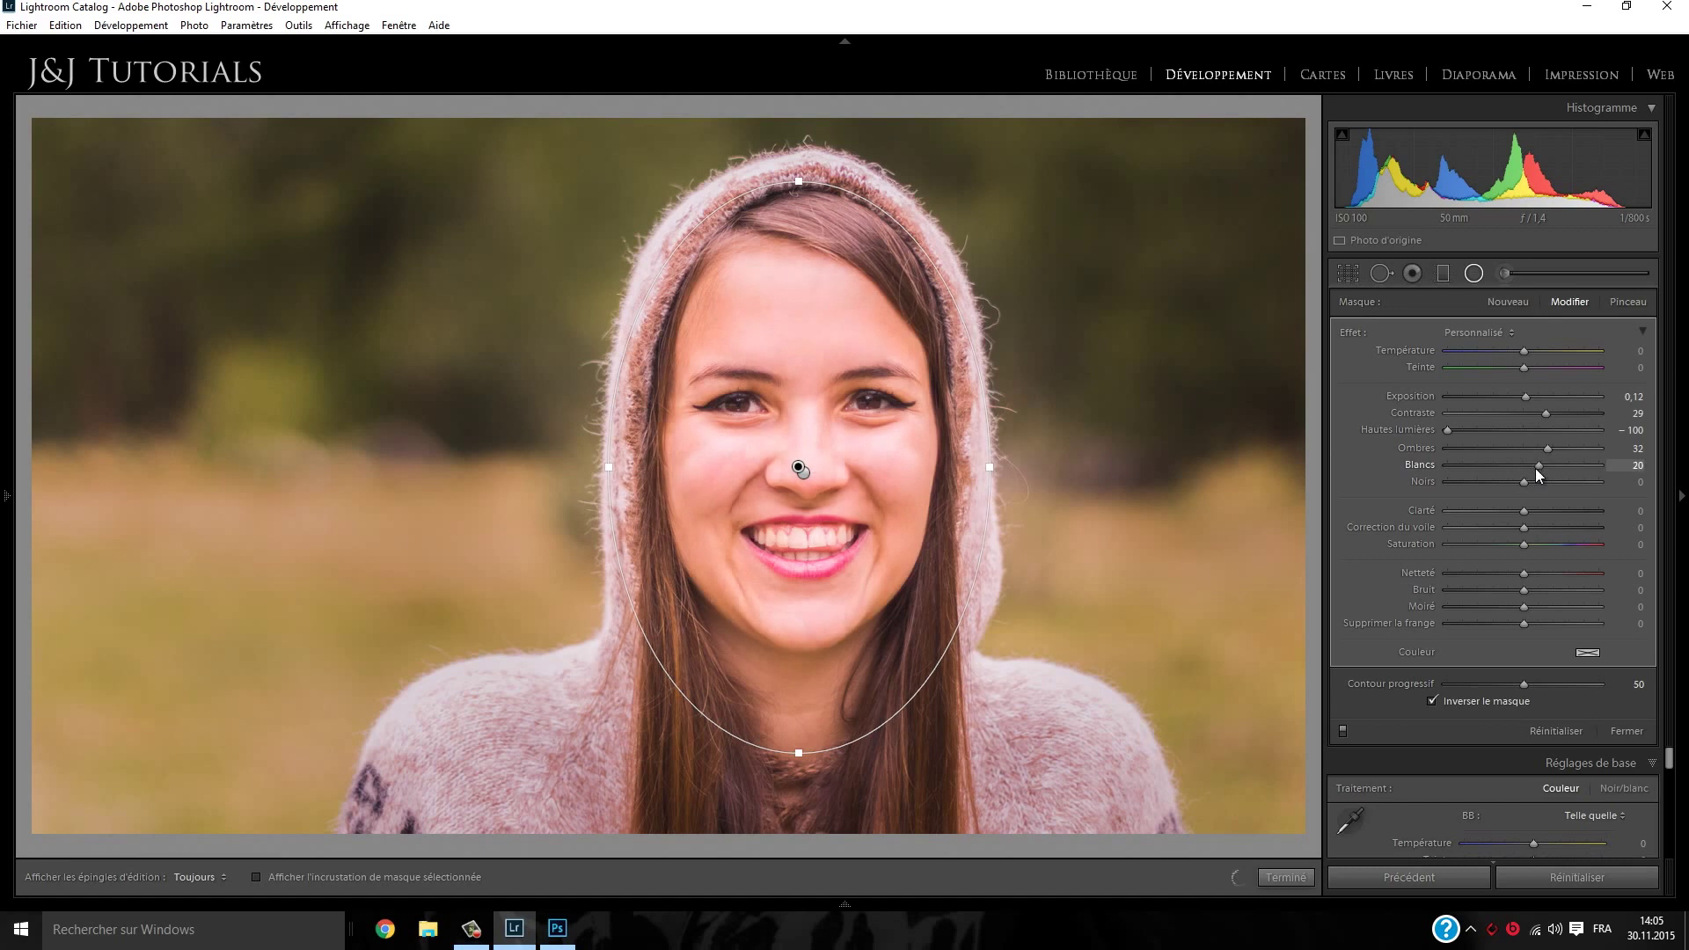
mouse_move(1513, 469)
left_mouse_down()
mouse_move(1490, 477)
mouse_move(1521, 478)
left_mouse_up()
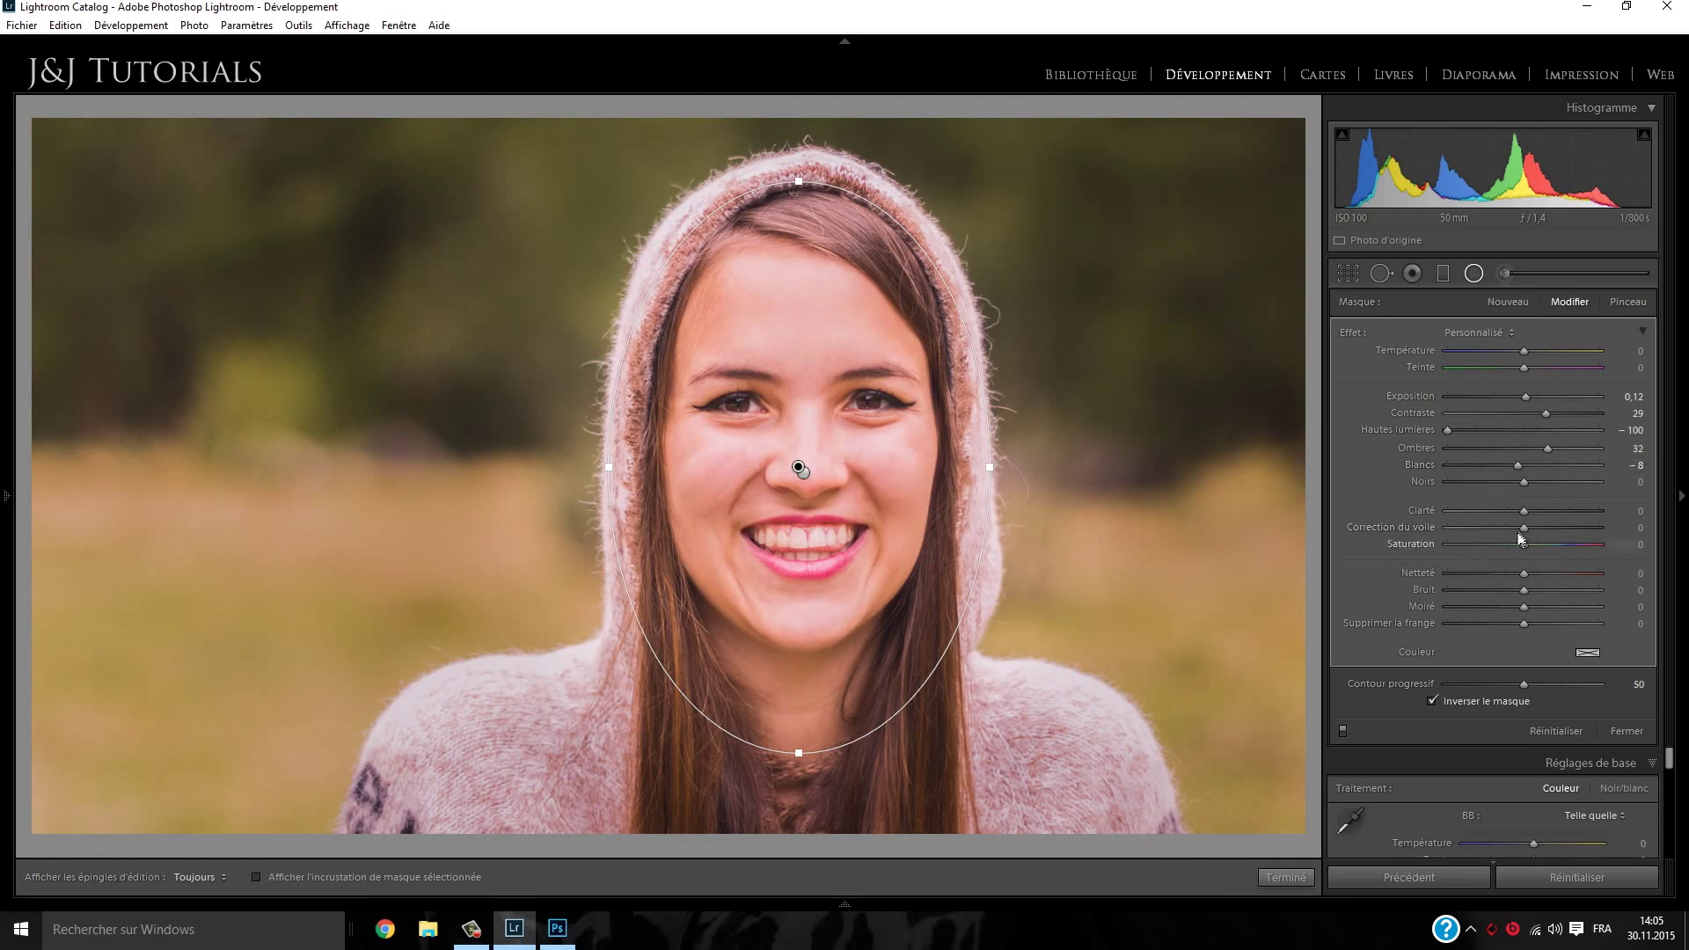
mouse_move(1523, 481)
left_mouse_down()
mouse_move(1503, 482)
mouse_move(1526, 485)
left_mouse_up()
left_click(1479, 276)
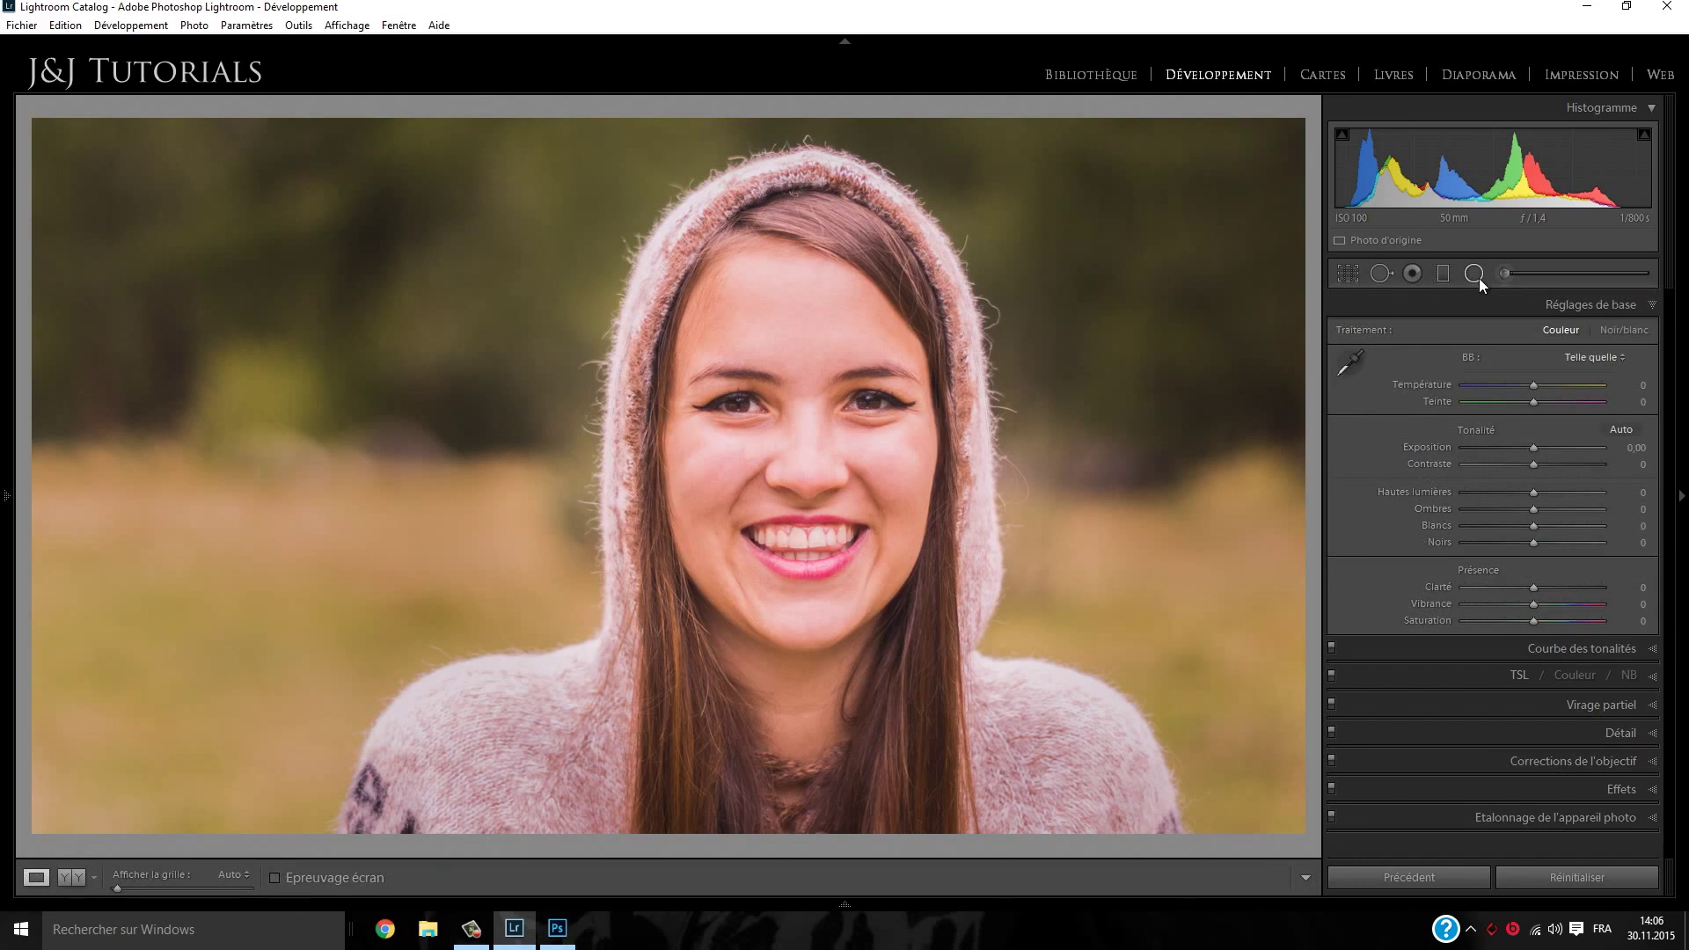
Draw another radial filter as a wide oval around the woman's head and shoulders and show its mask overlay
left_click(1478, 275)
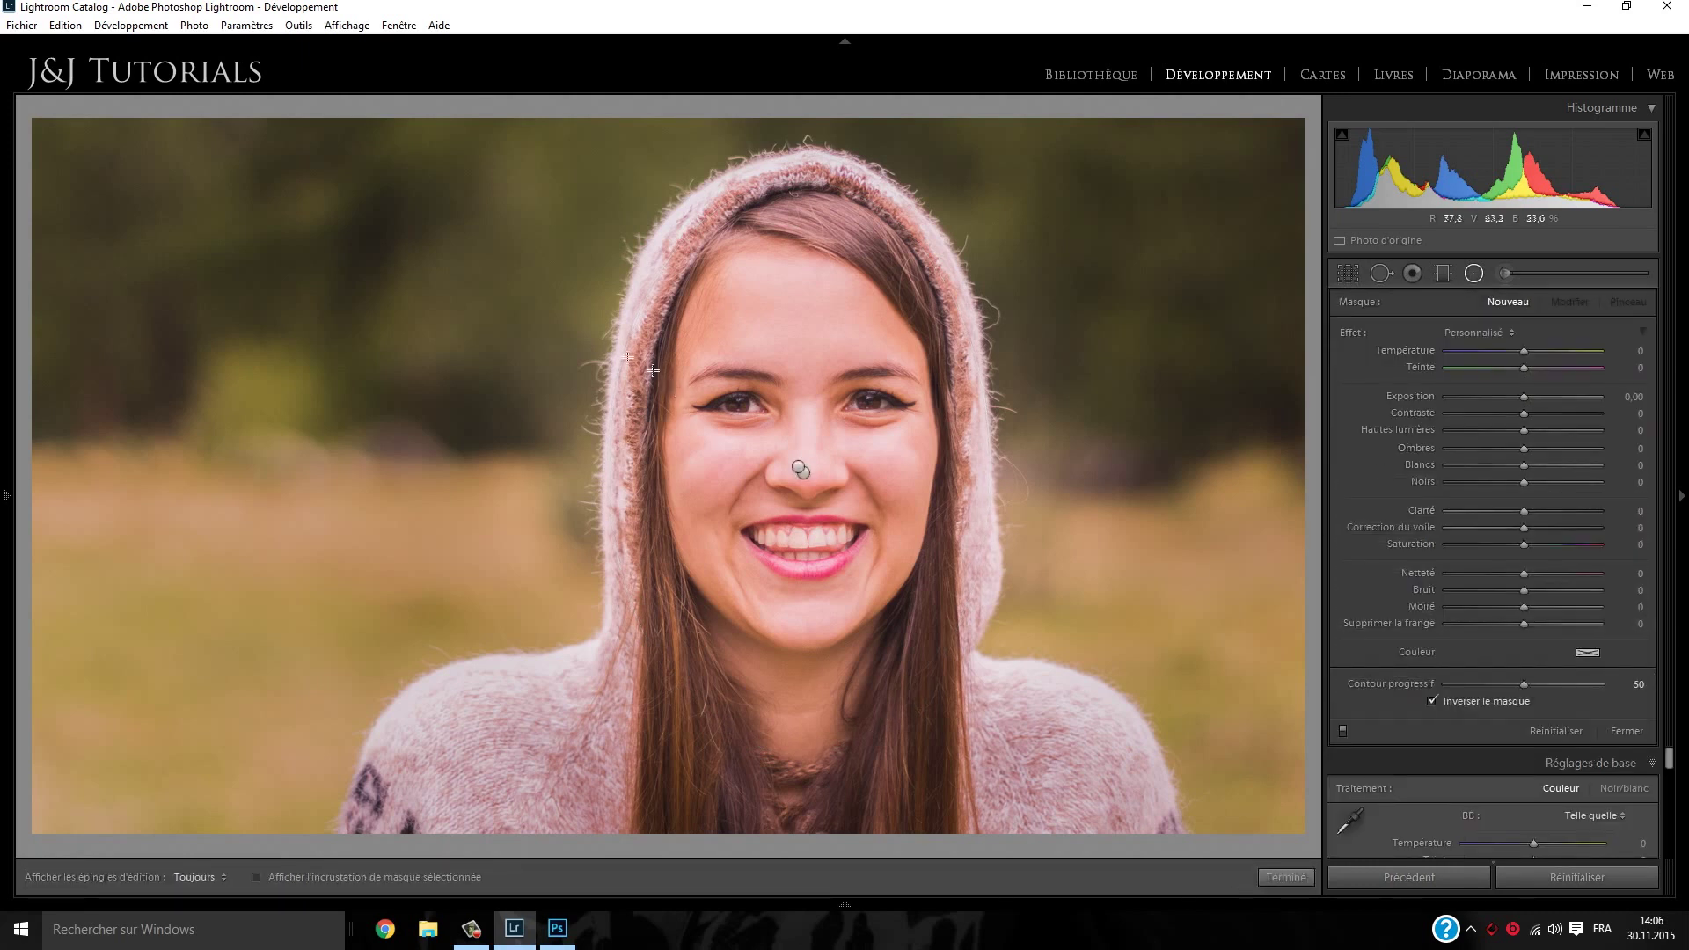
left_click_drag(704, 412, 1194, 720)
left_click_drag(987, 602, 1041, 666)
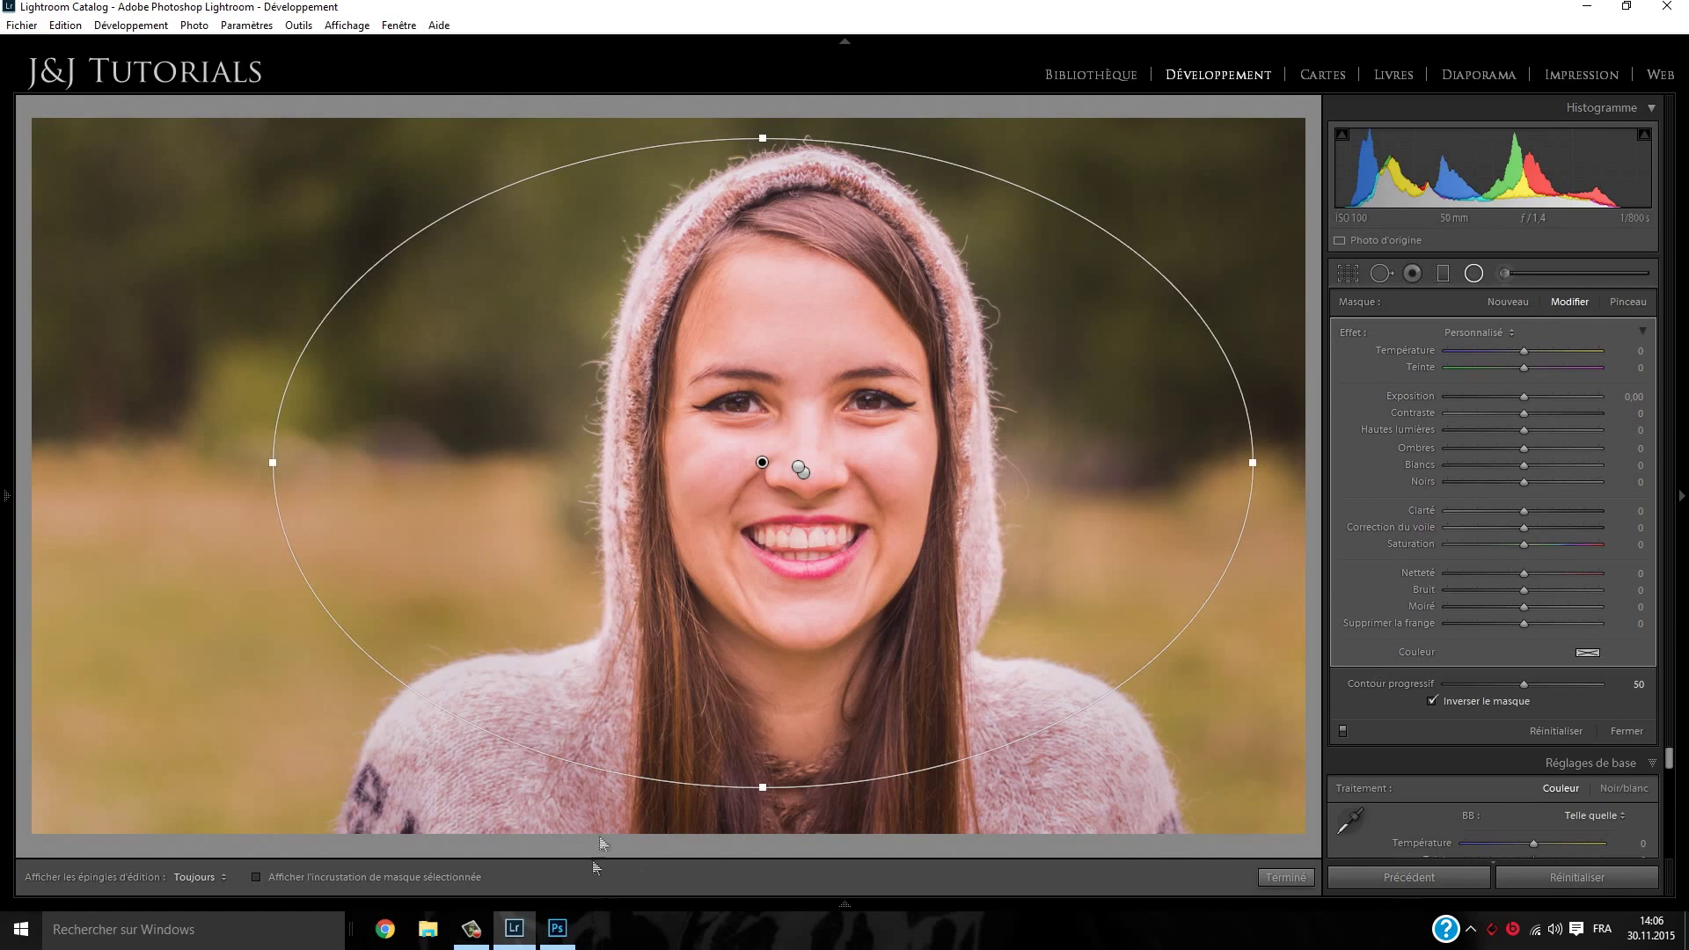
key("o")
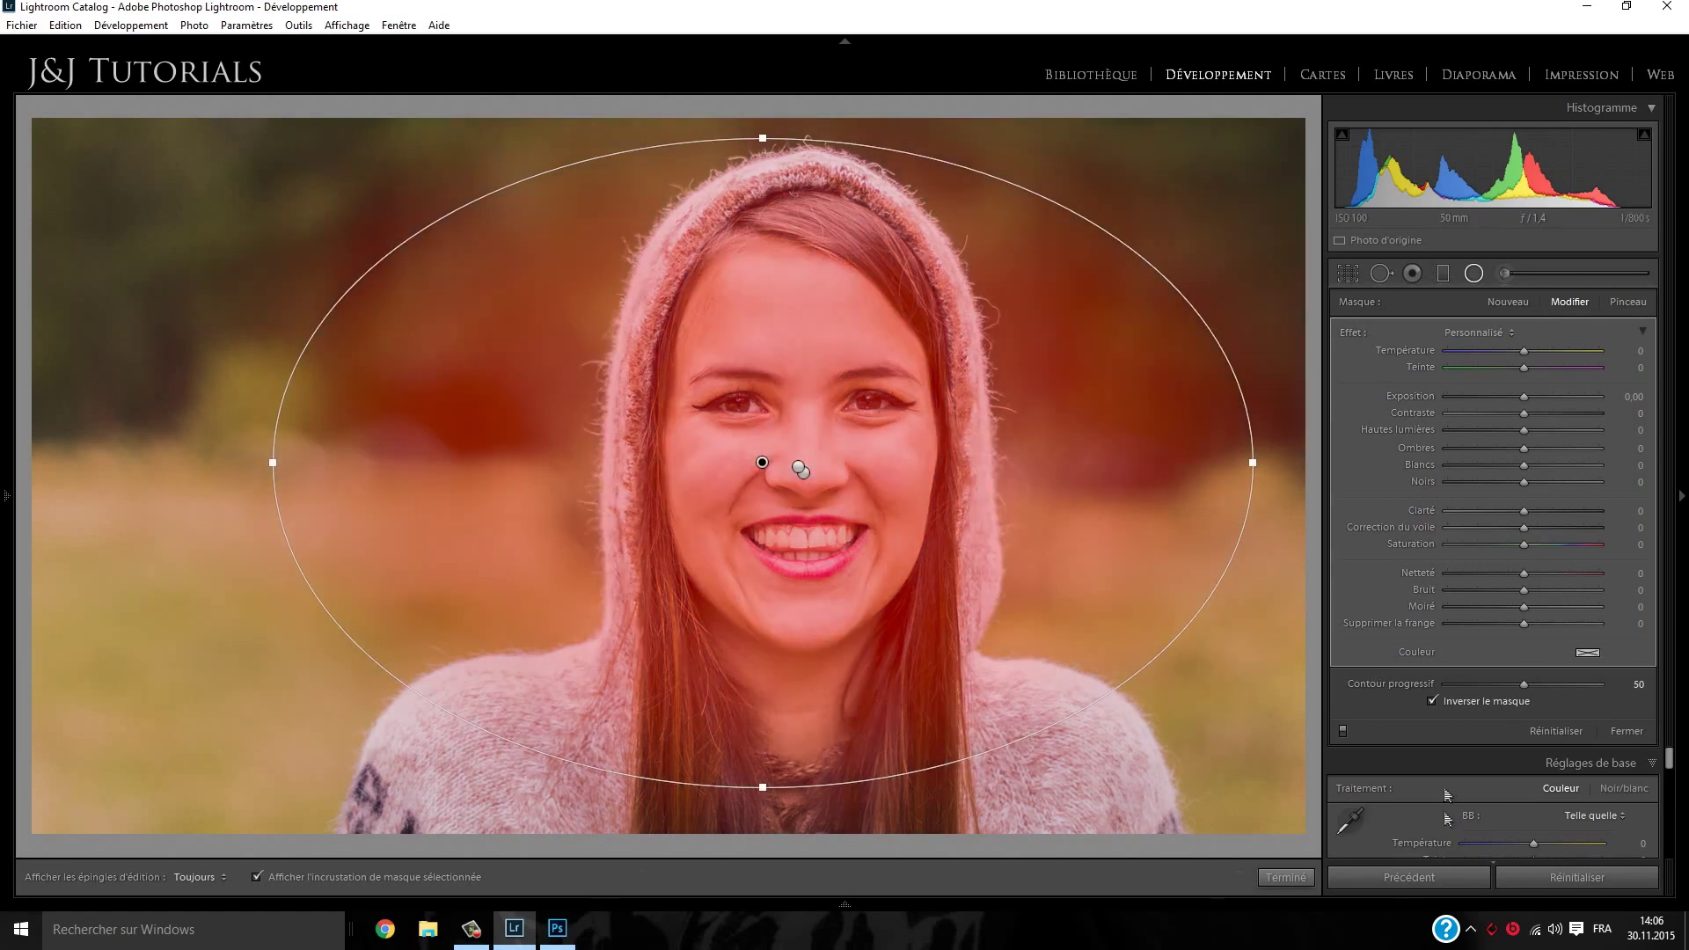
Make the wide radial filter affect the area outside the oval, stretch it taller, set its feather to 32 and hide the mask overlay
left_click(1449, 704)
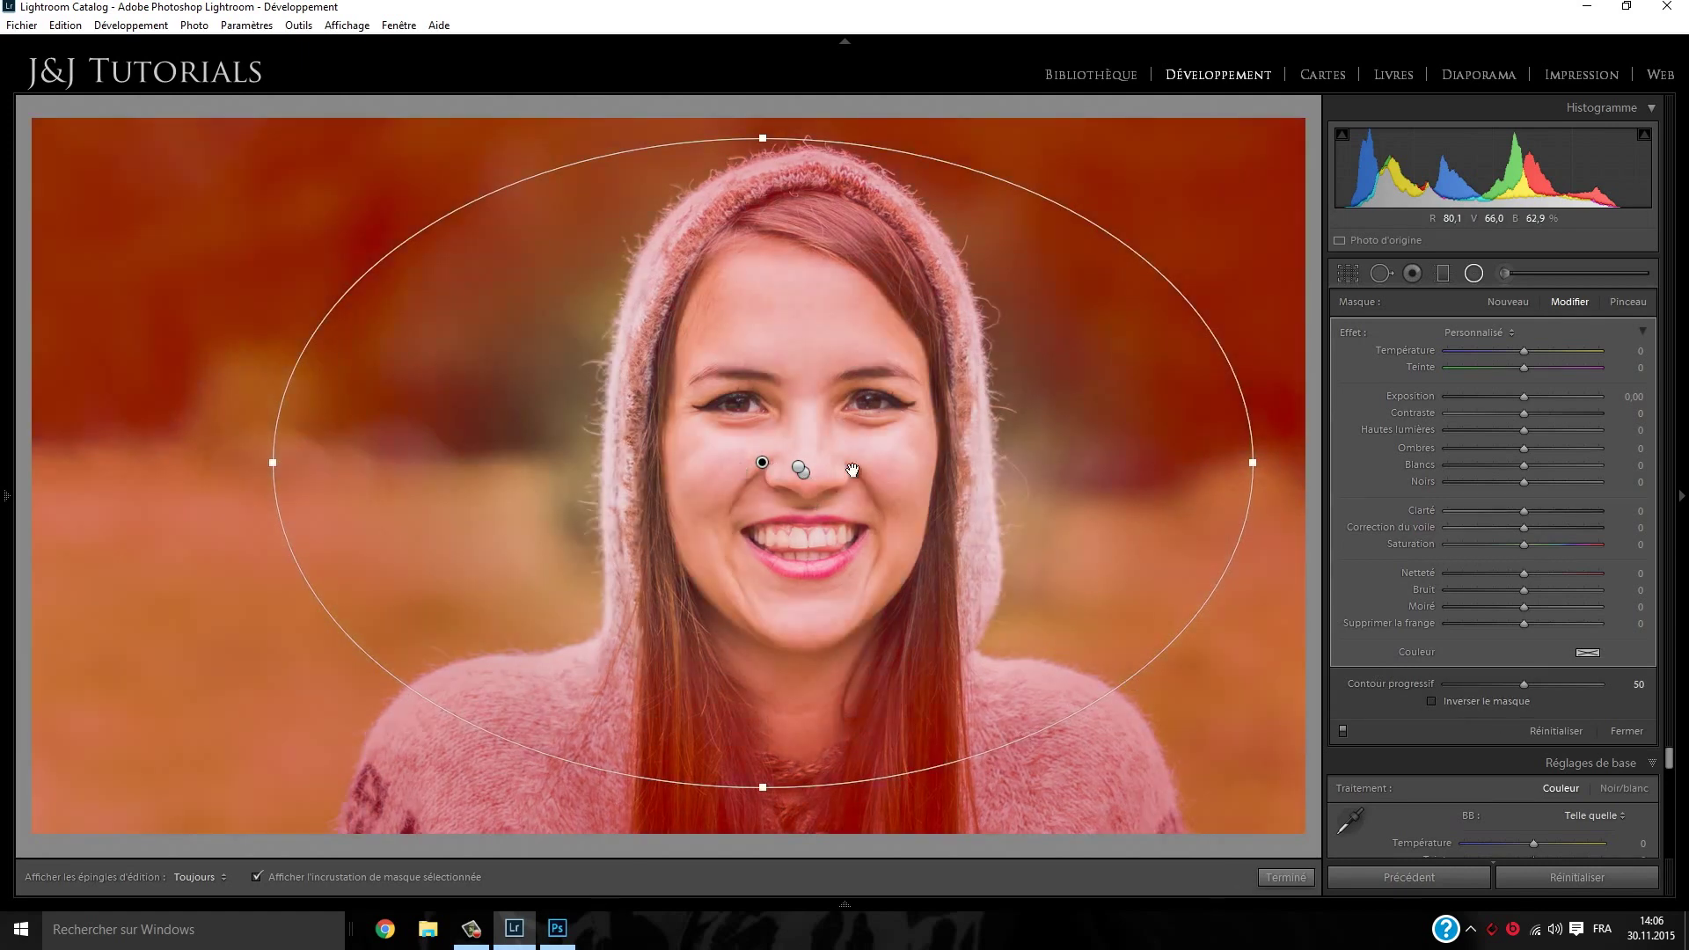
left_click_drag(762, 138, 763, 104)
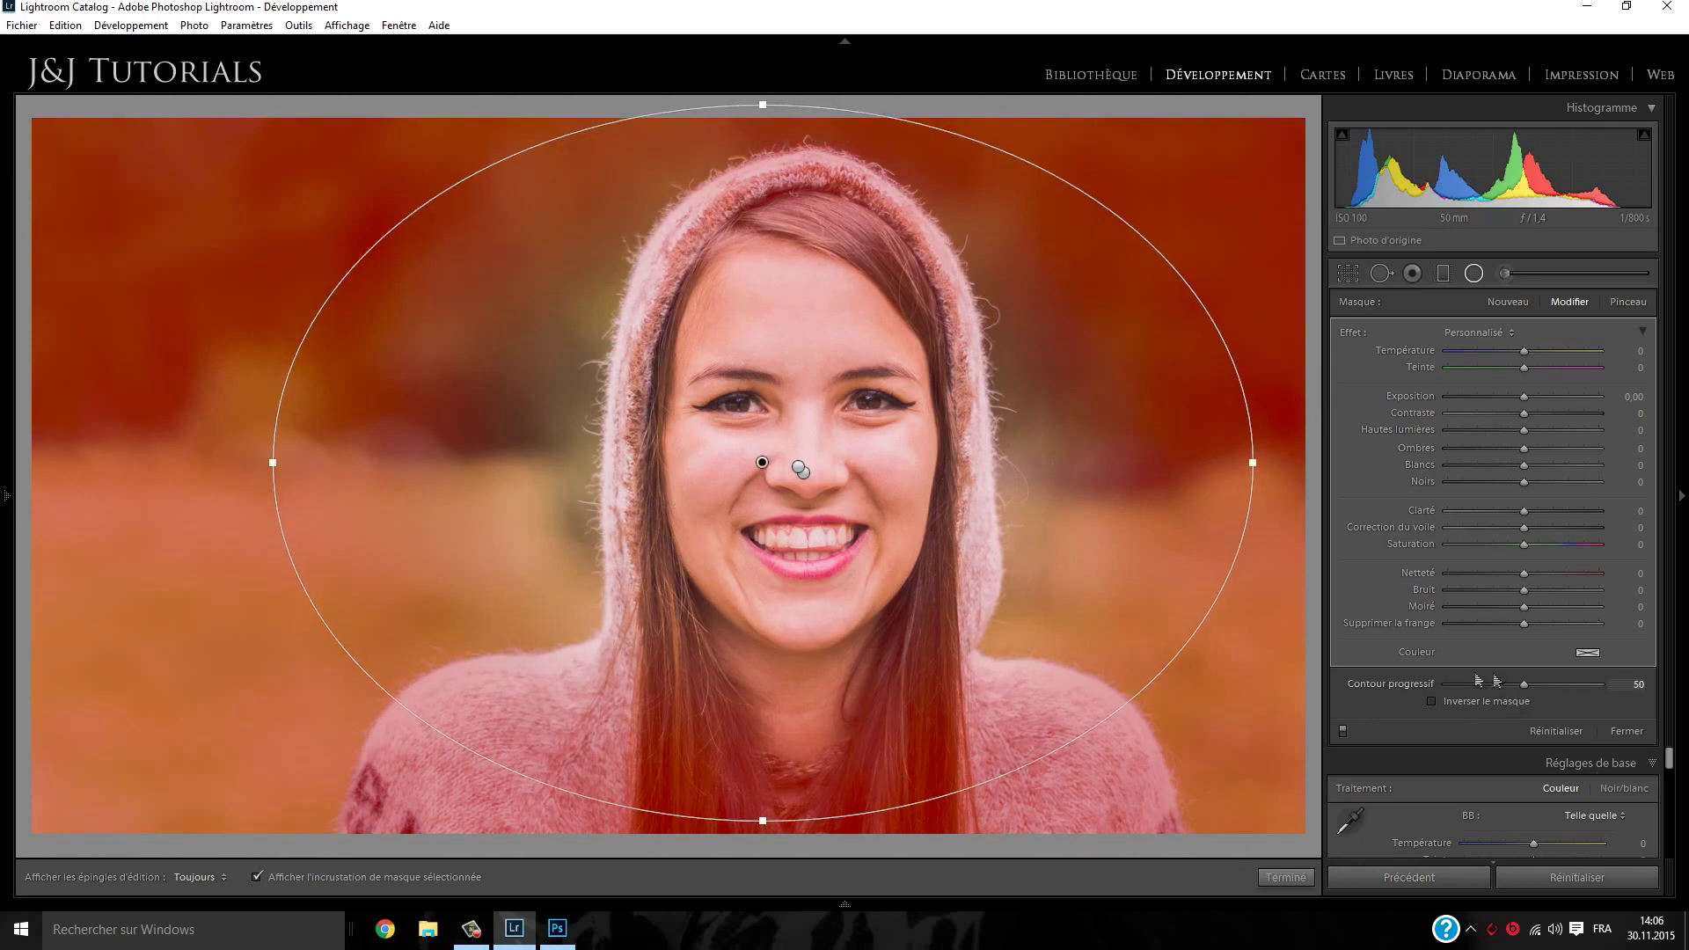
mouse_move(1528, 688)
left_mouse_down()
mouse_move(1587, 700)
mouse_move(1502, 699)
left_mouse_up()
key("o")
Set the wide filter's exposure to −0.49, contrast to 29, highlights to −24, shadows to 18, whites to −12 and clarity to −10, and finish editing
left_click_drag(1535, 407, 1498, 399)
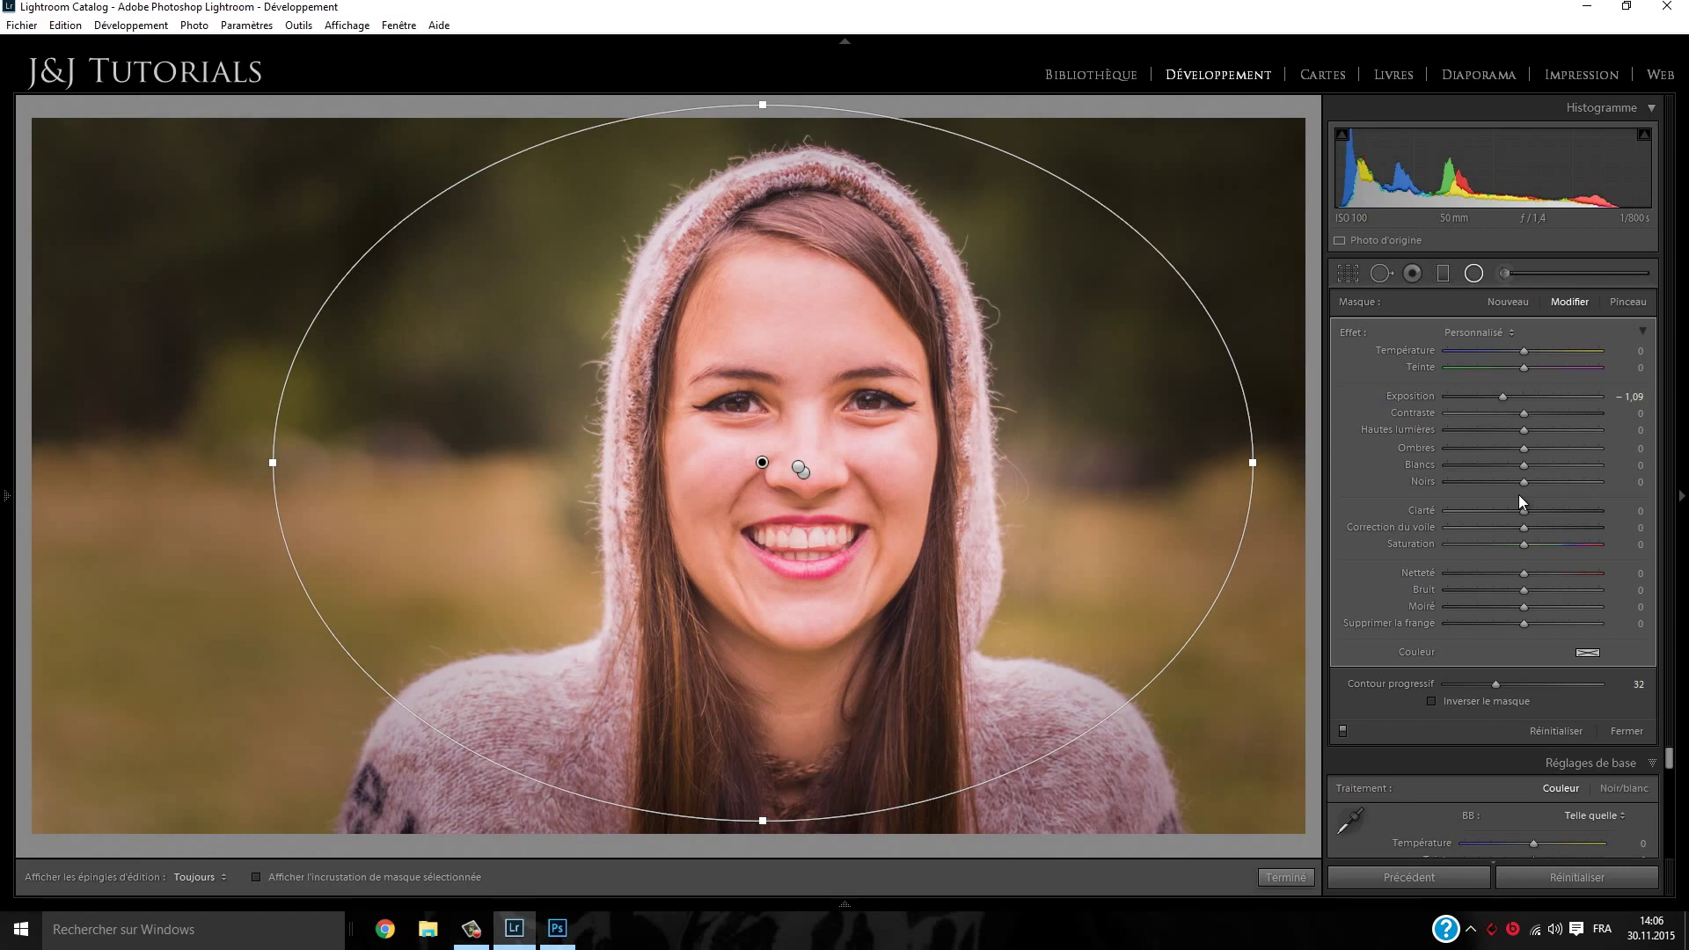
left_click_drag(1507, 397, 1512, 397)
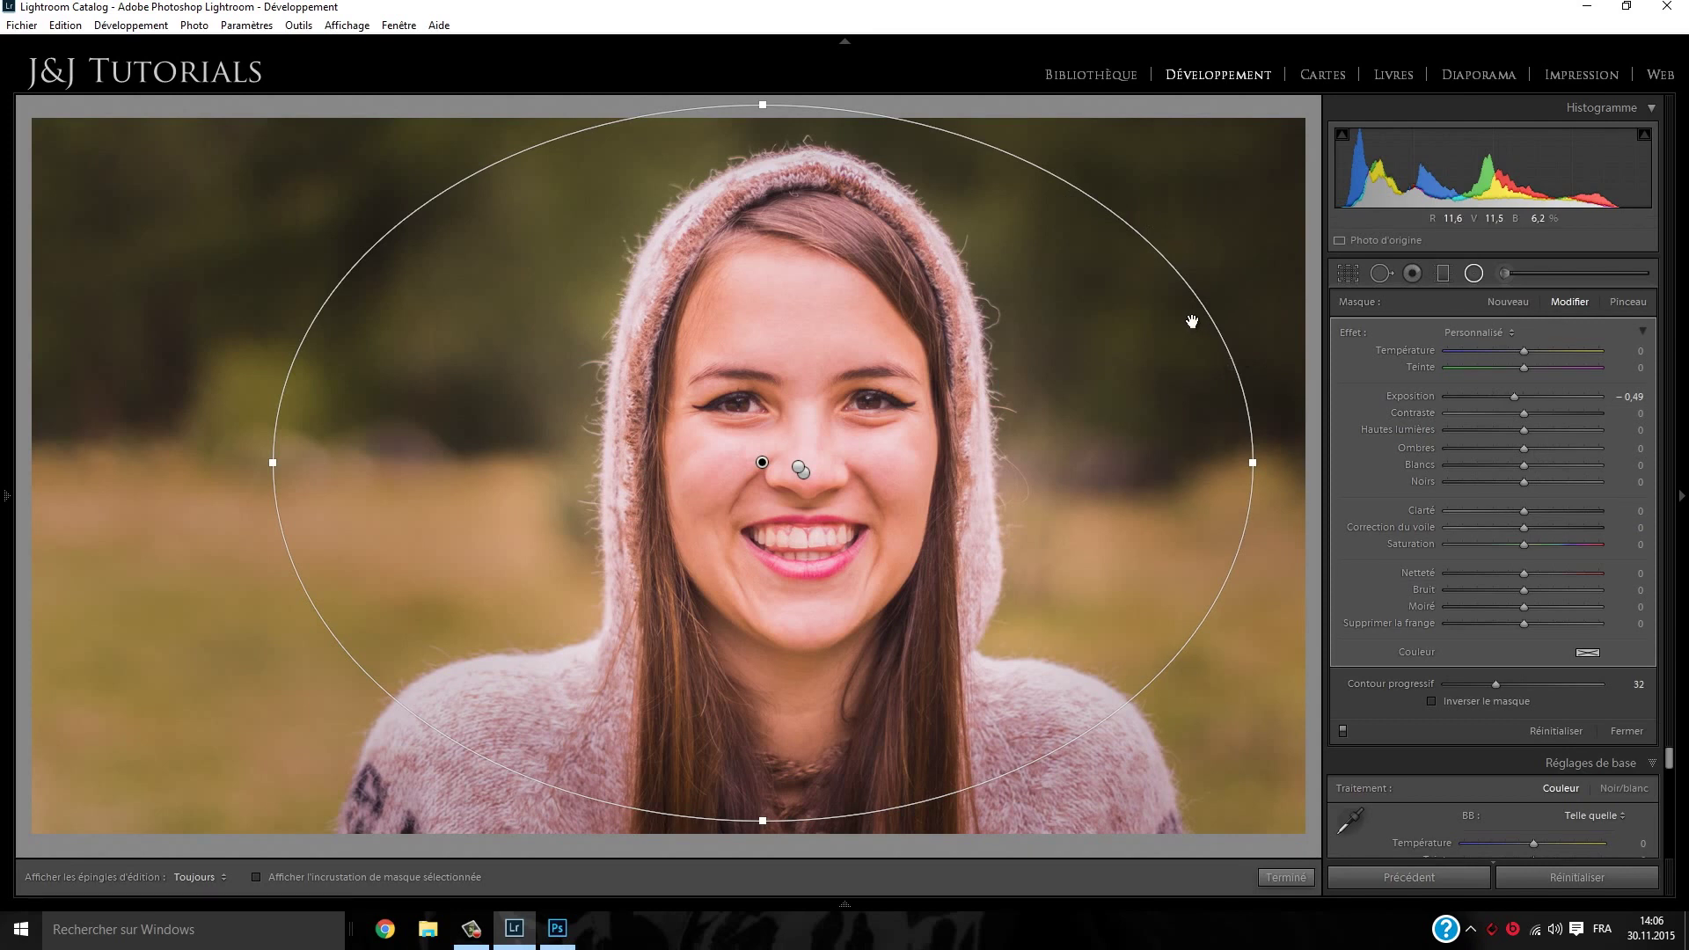
left_click(1549, 416)
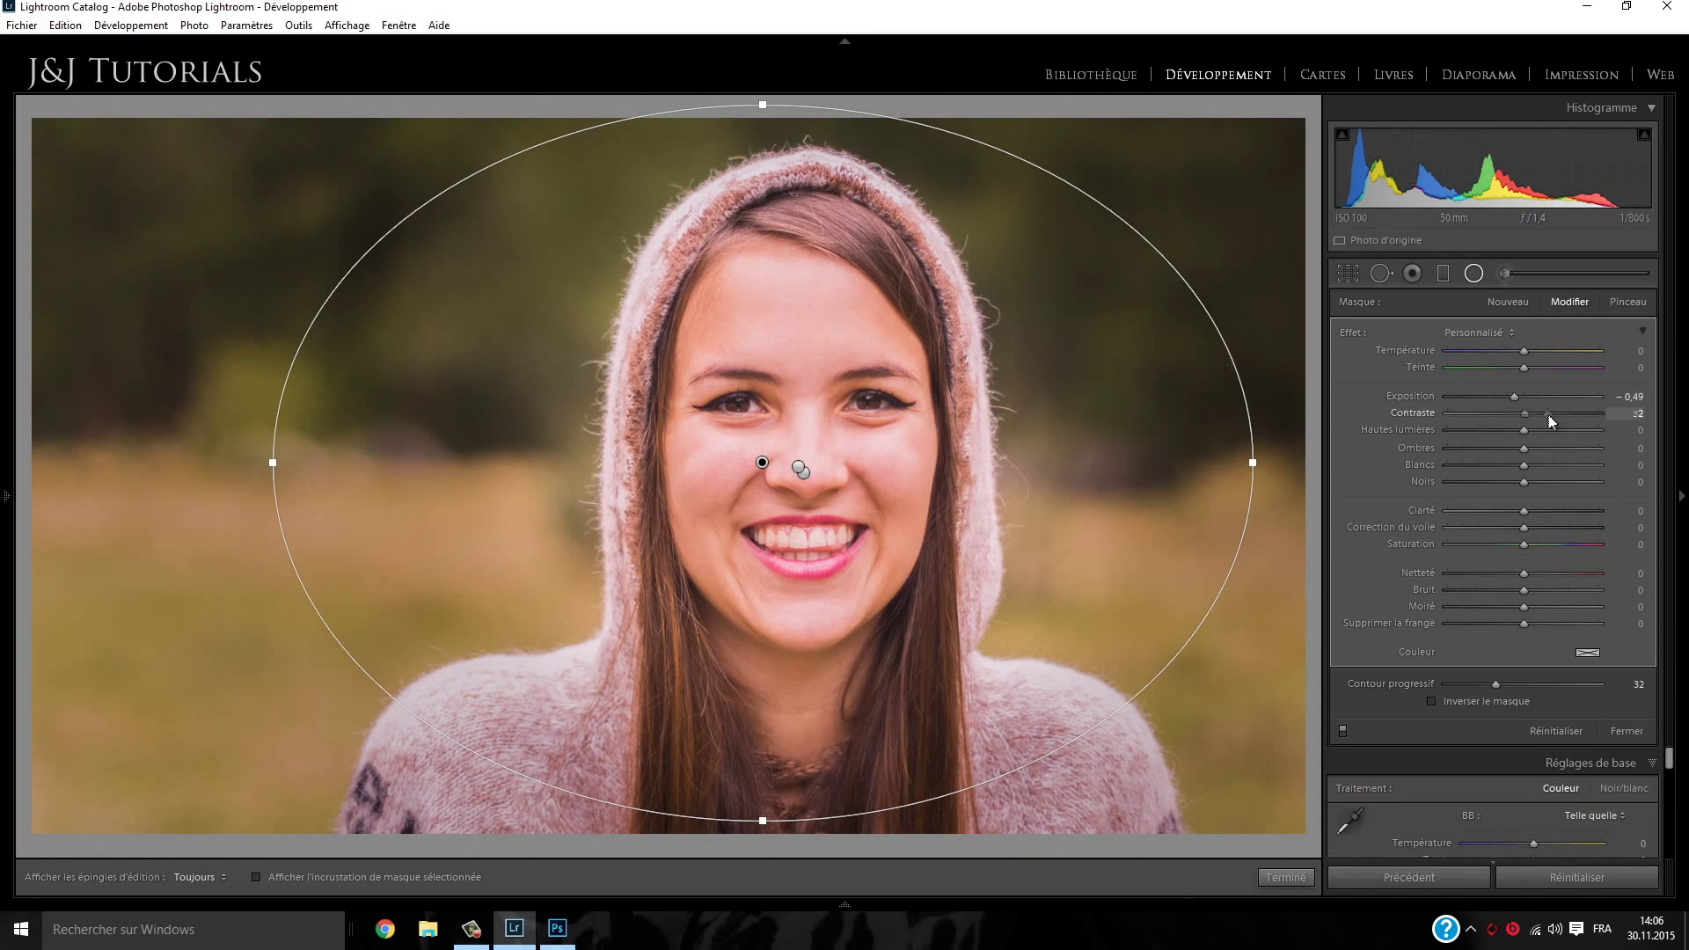
left_click(1542, 414)
left_click(1527, 430)
left_click_drag(1529, 431, 1531, 477)
left_click(1510, 432)
double_click(1523, 477)
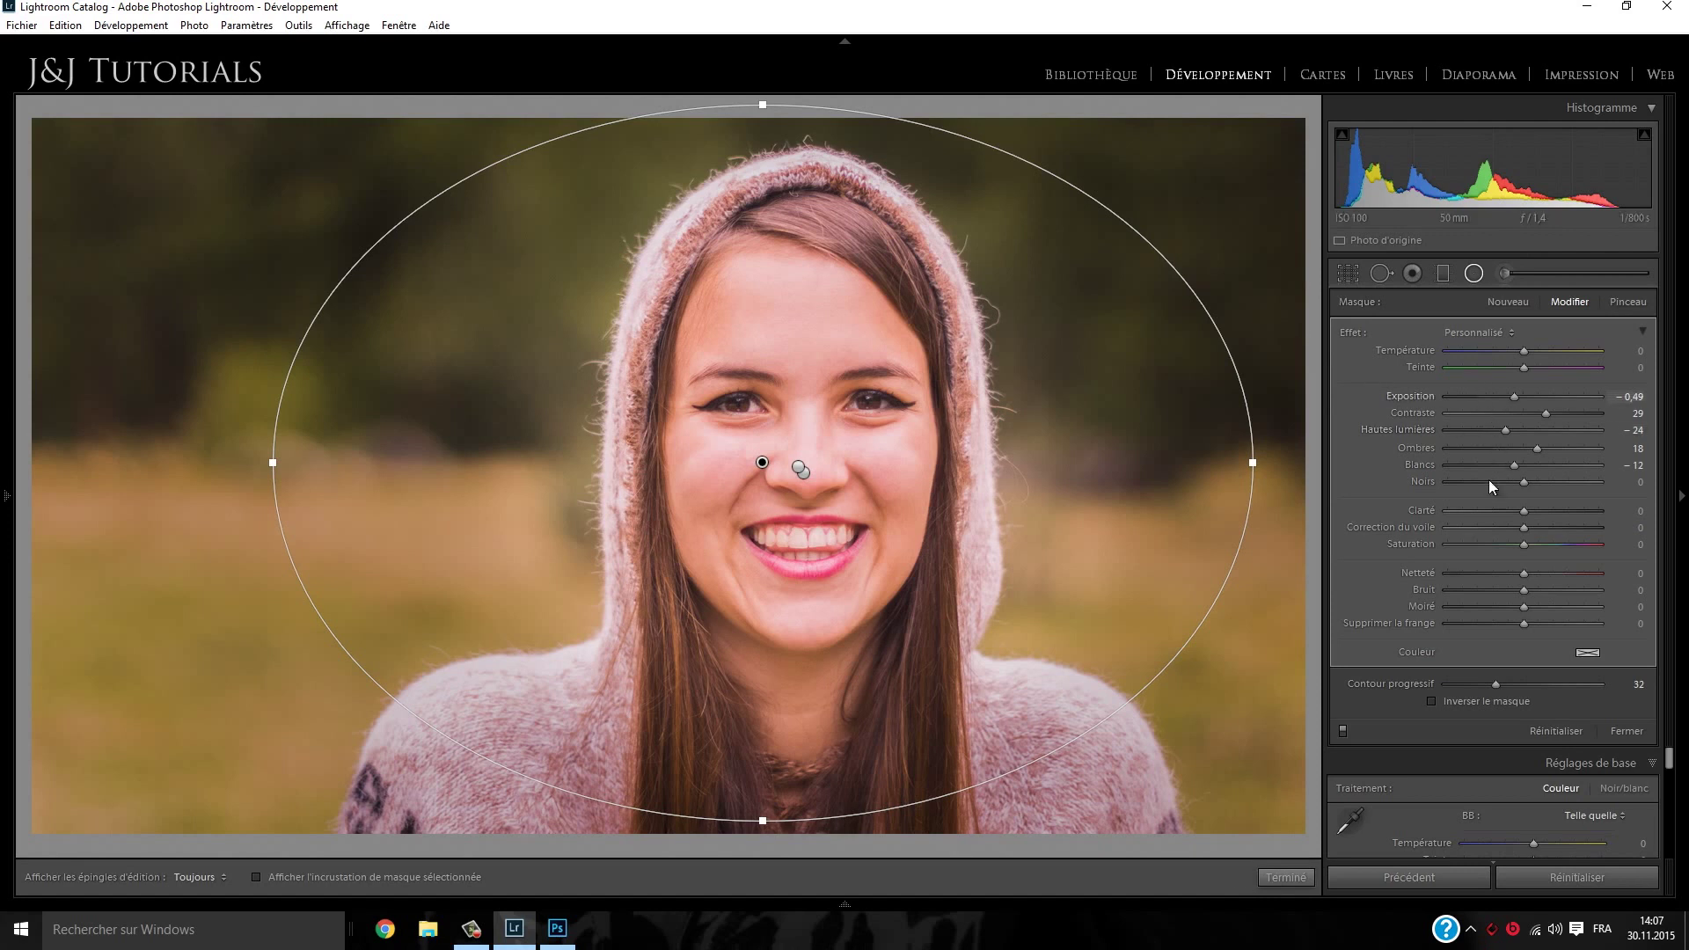
left_click_drag(1526, 516, 1517, 517)
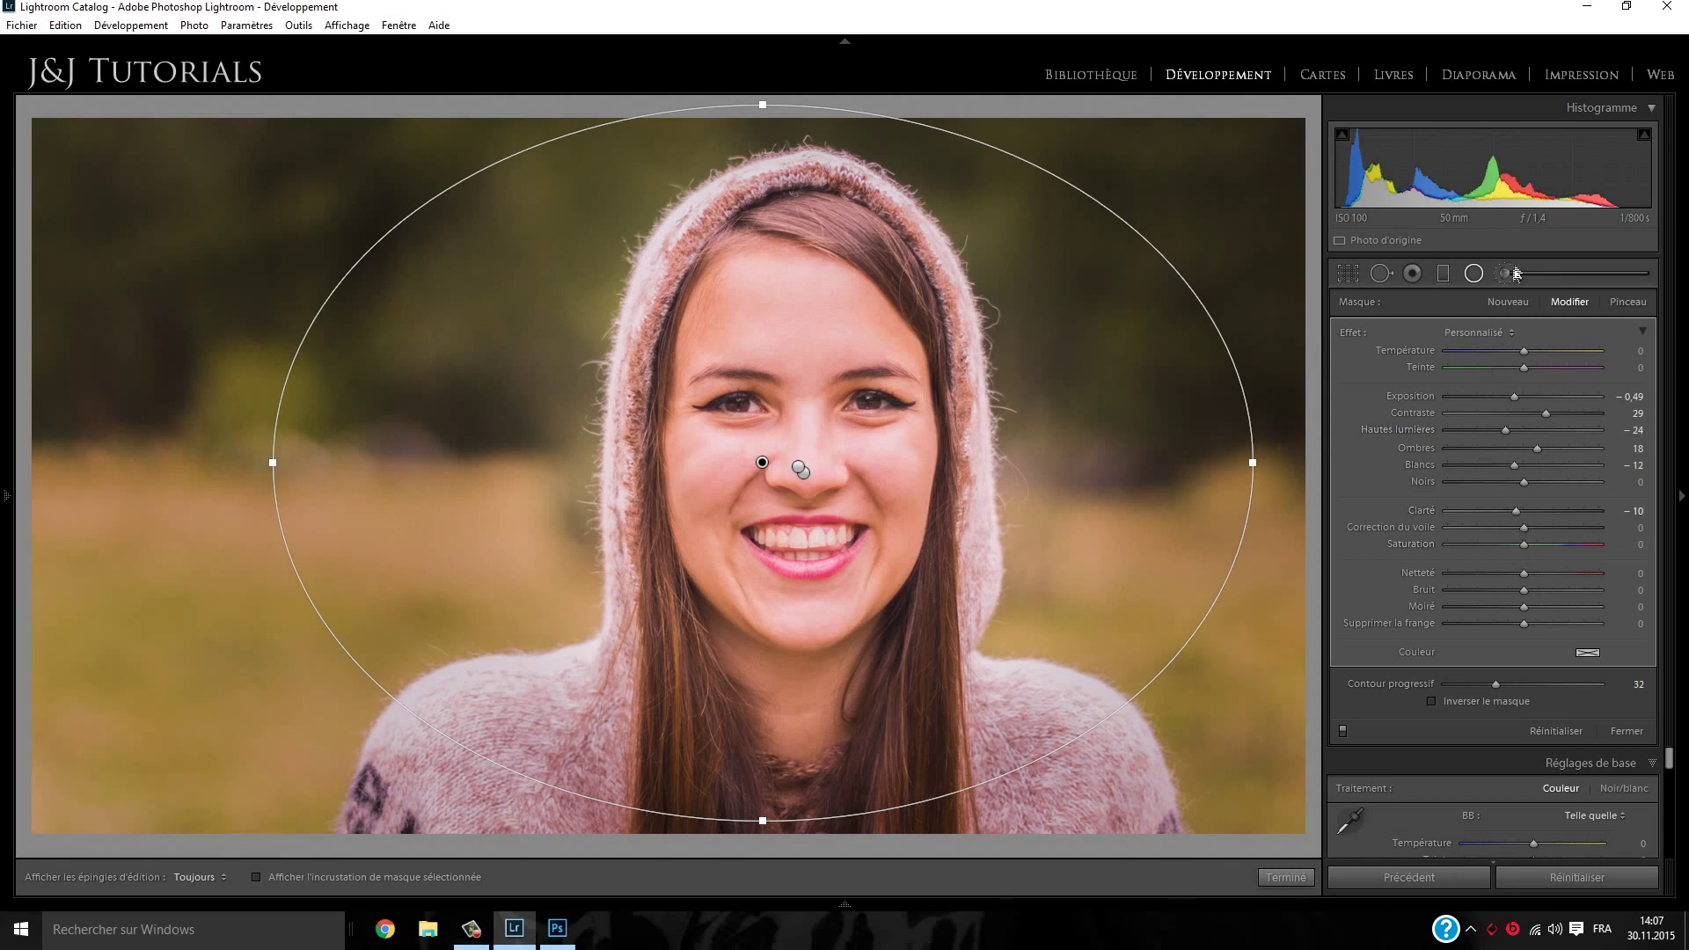
left_click(1475, 274)
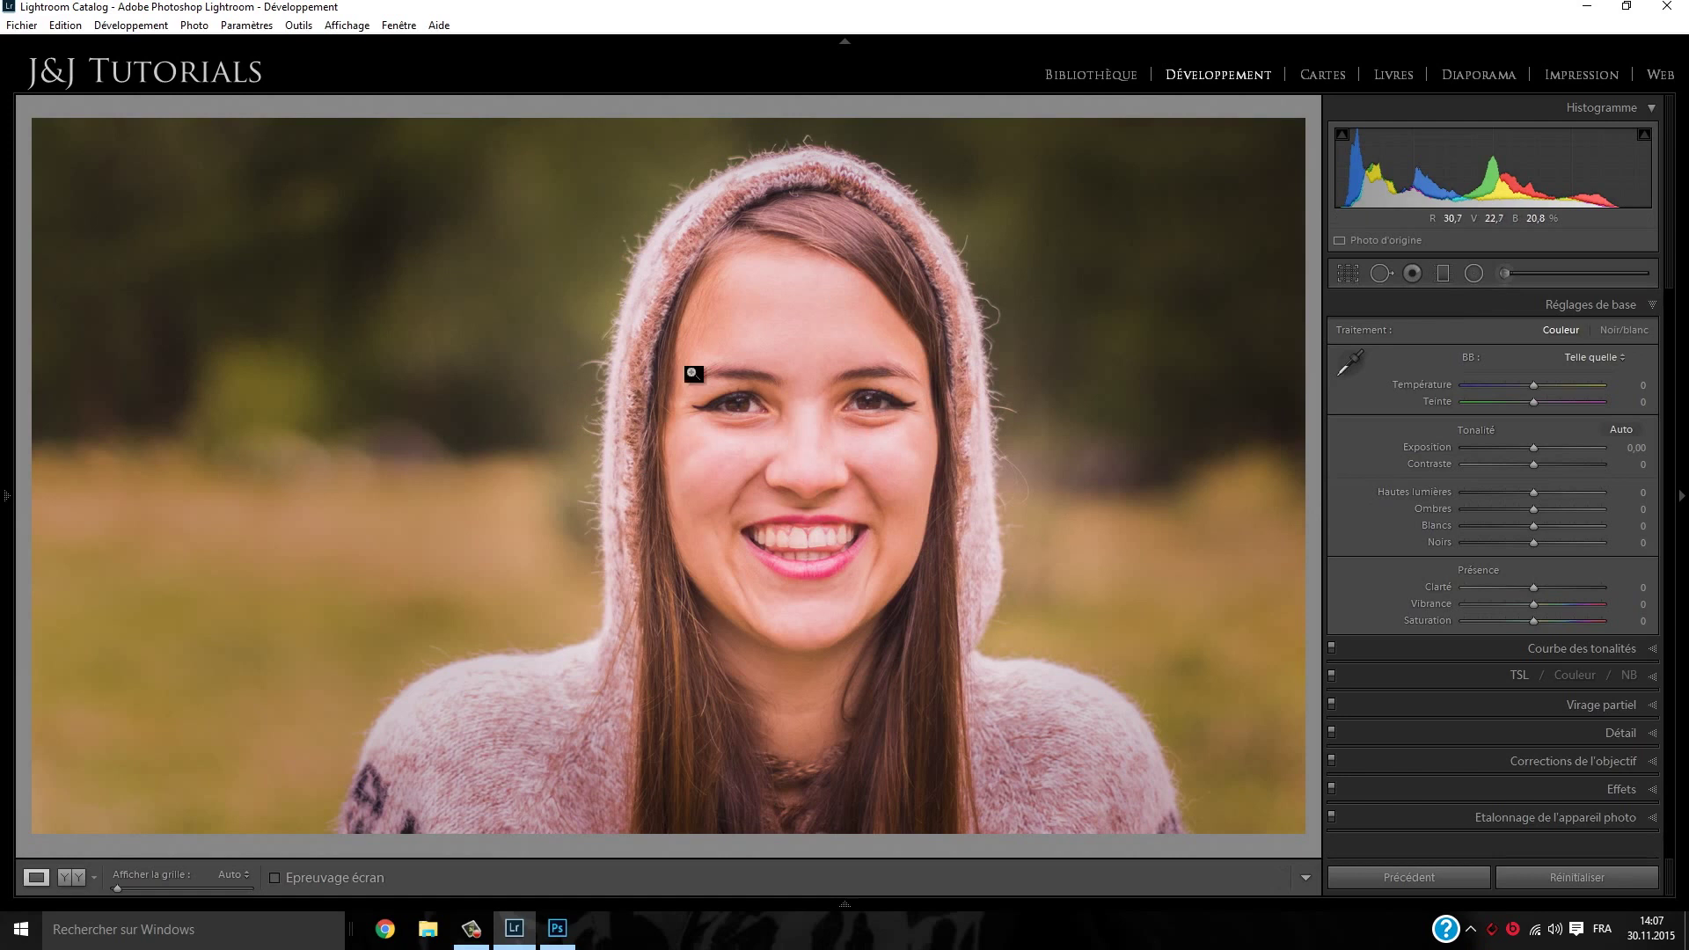
Zoom in on the eyes and compare the retouched portrait's eye area with the other edited versions of the same photo
left_click(793, 422)
left_click_drag(973, 377, 913, 483)
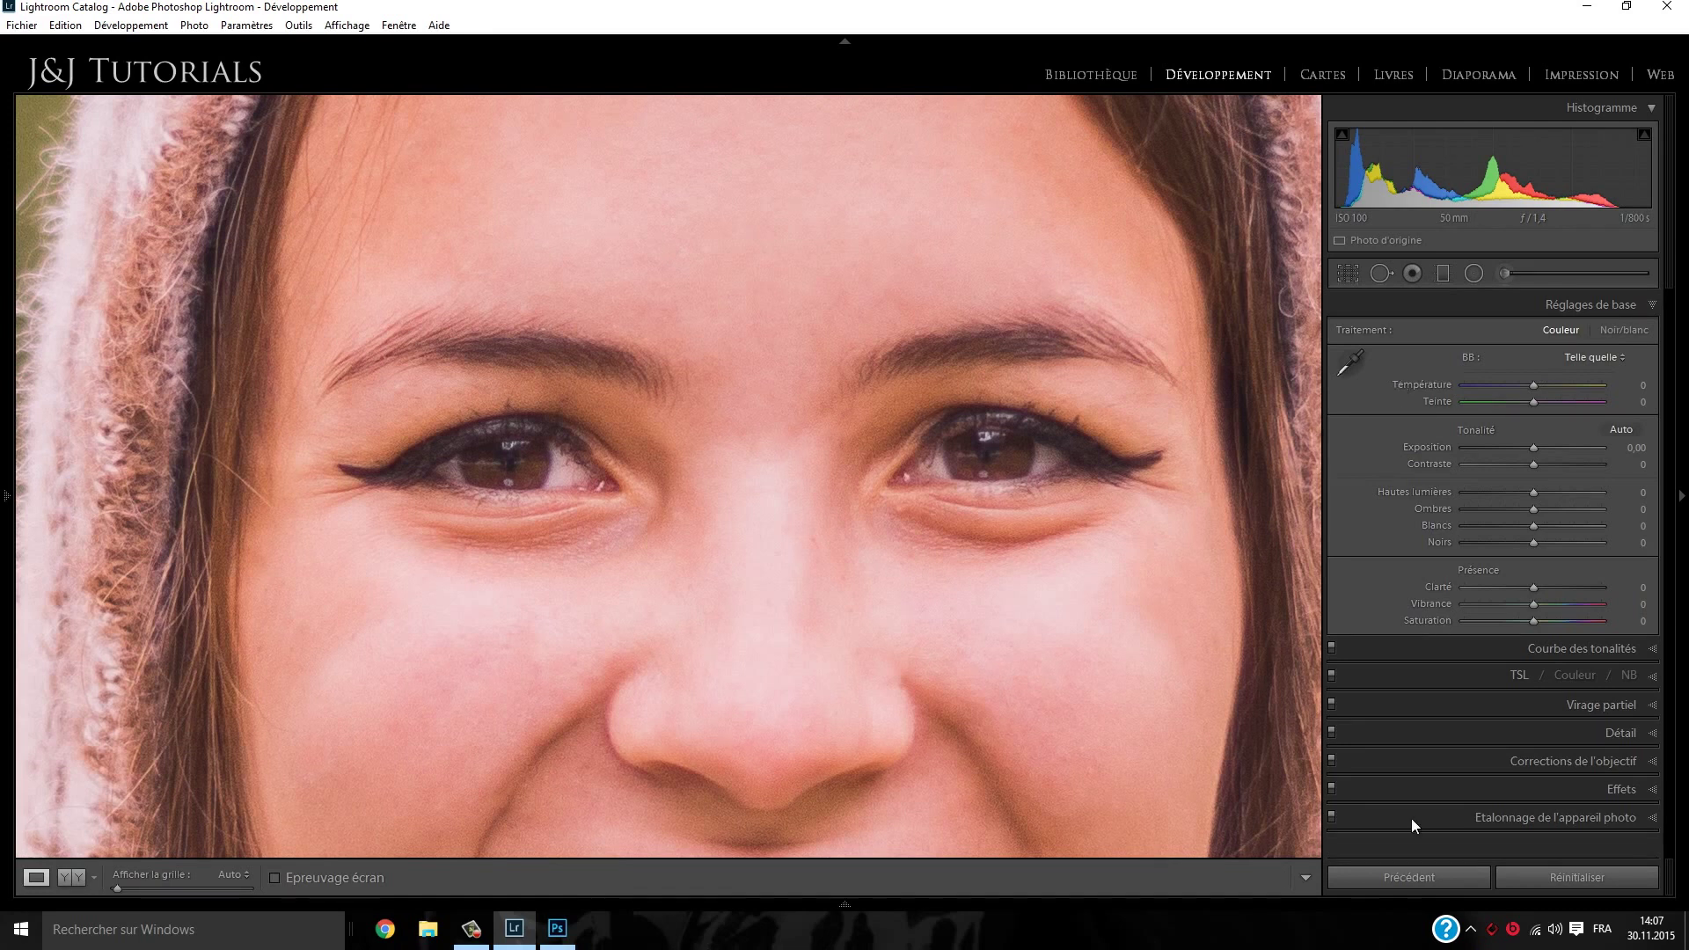
left_click(895, 911)
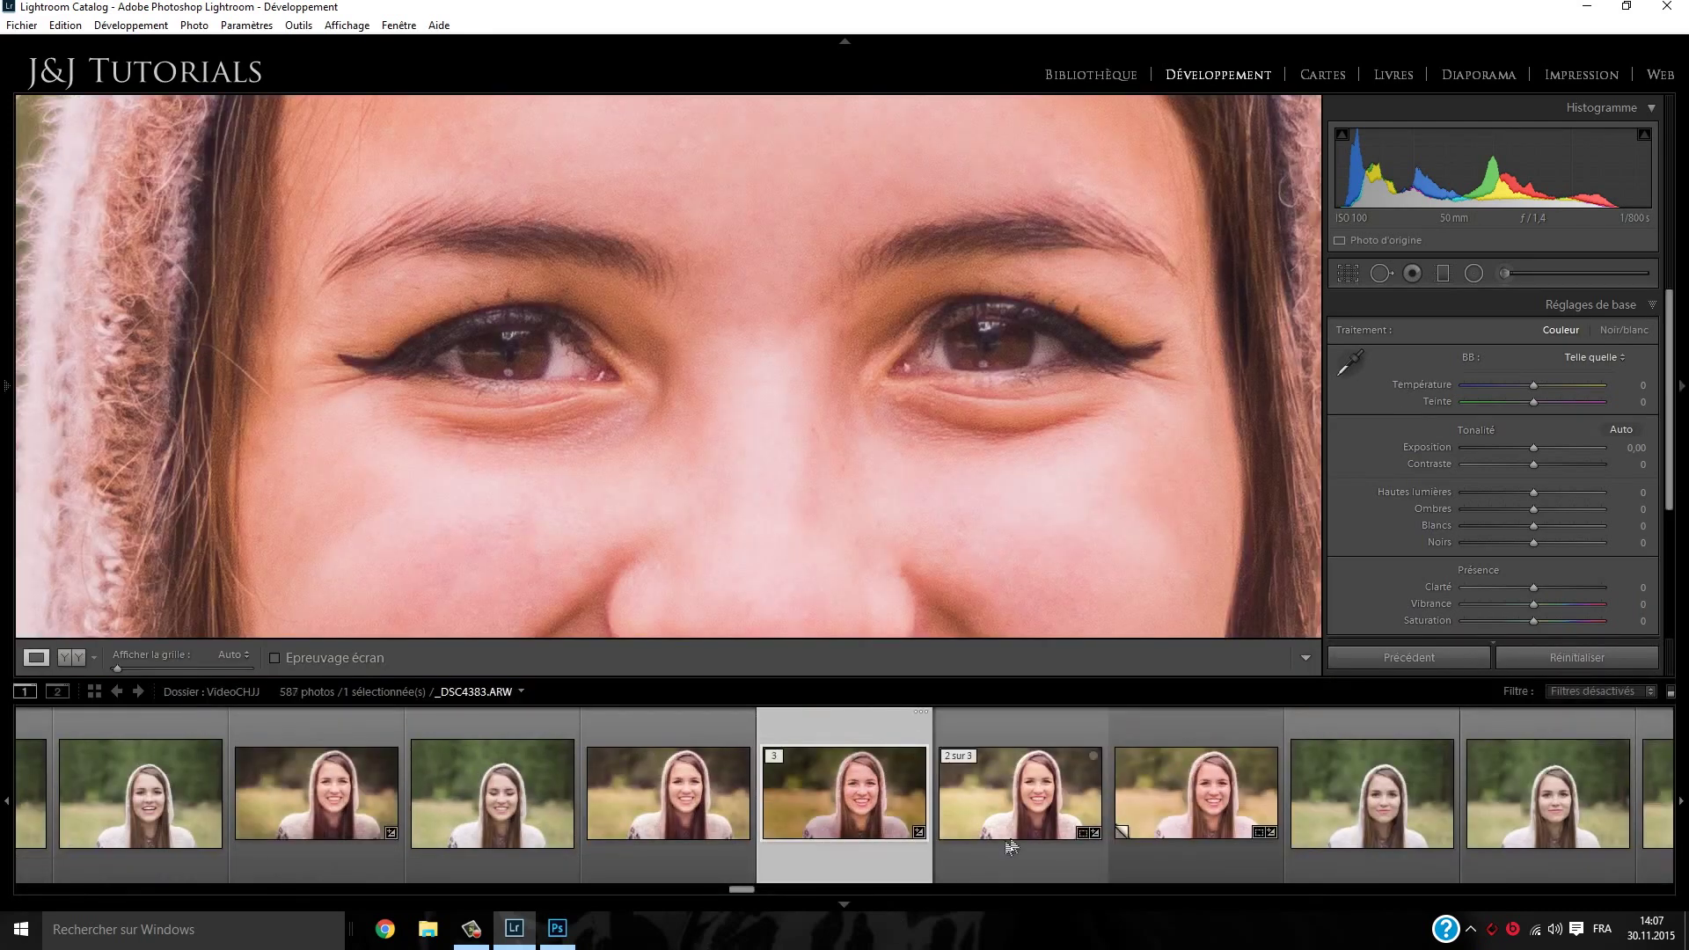
left_click(1011, 837)
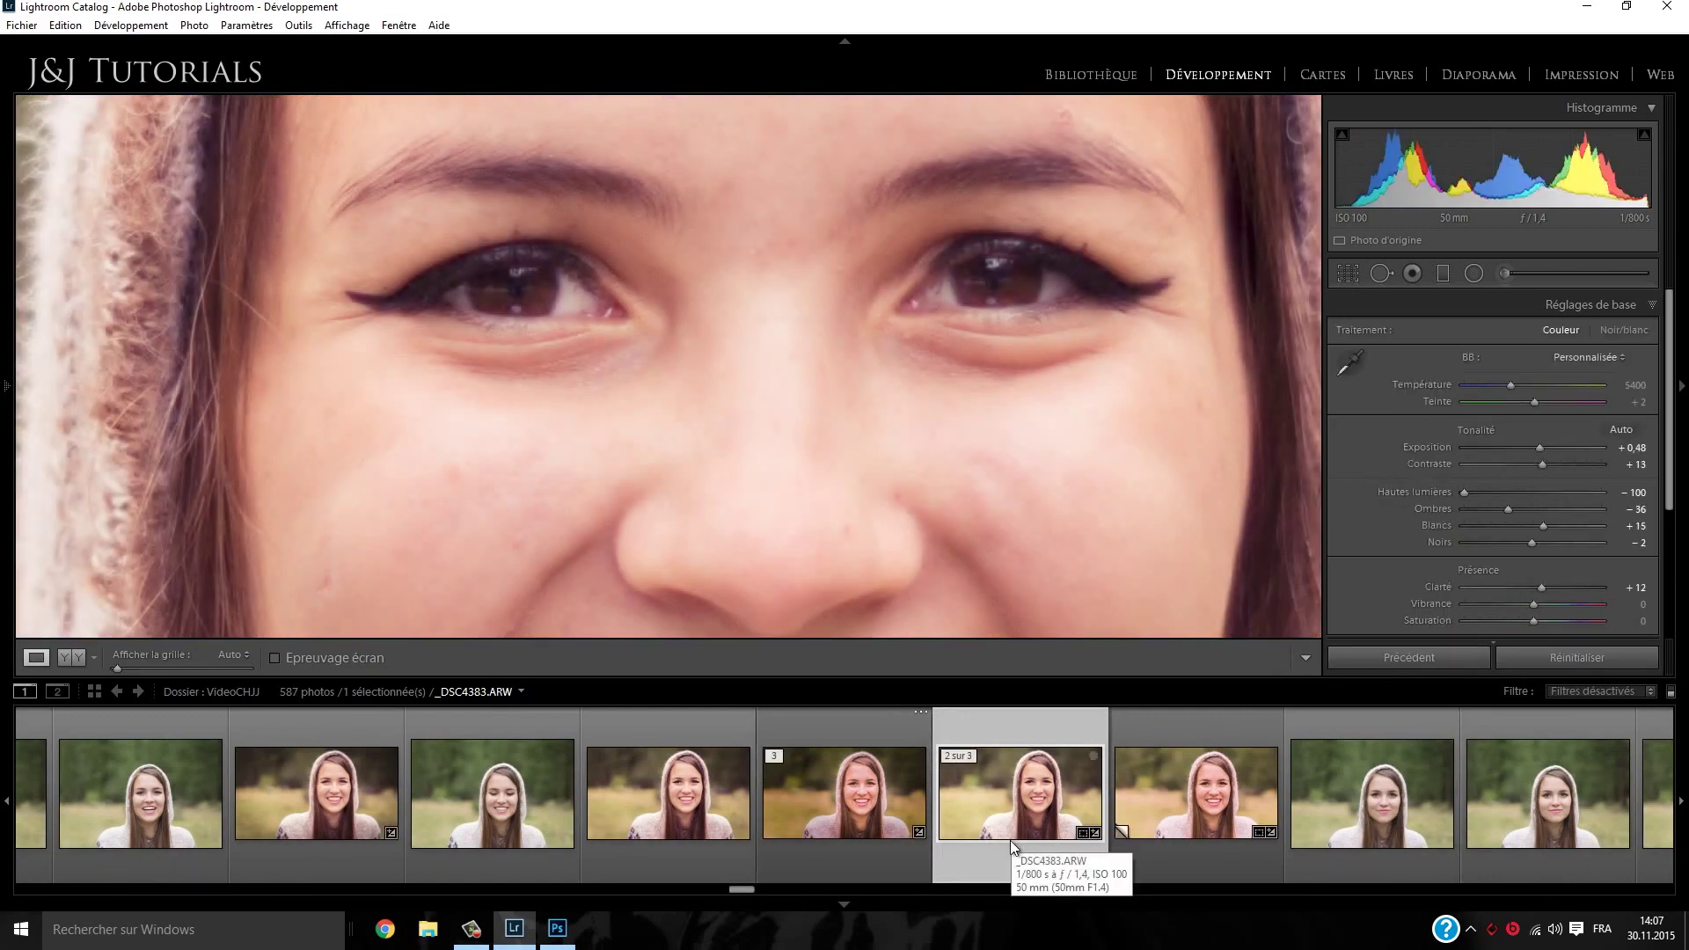
key("ctrl+apostrophe")
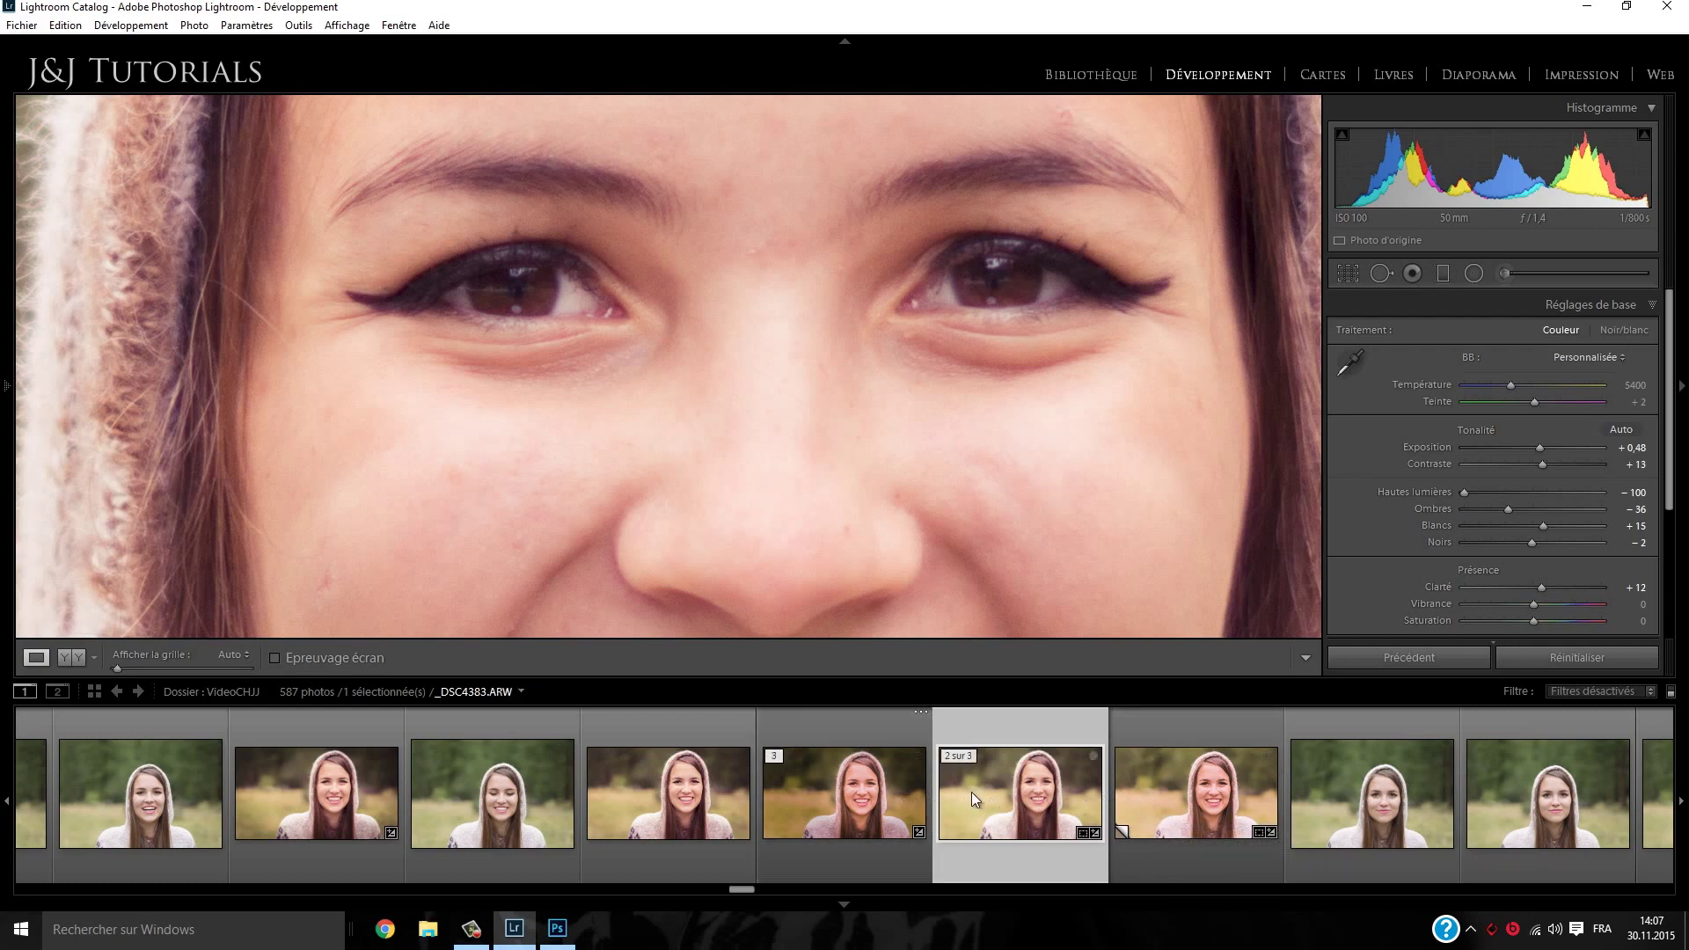
left_click(634, 789)
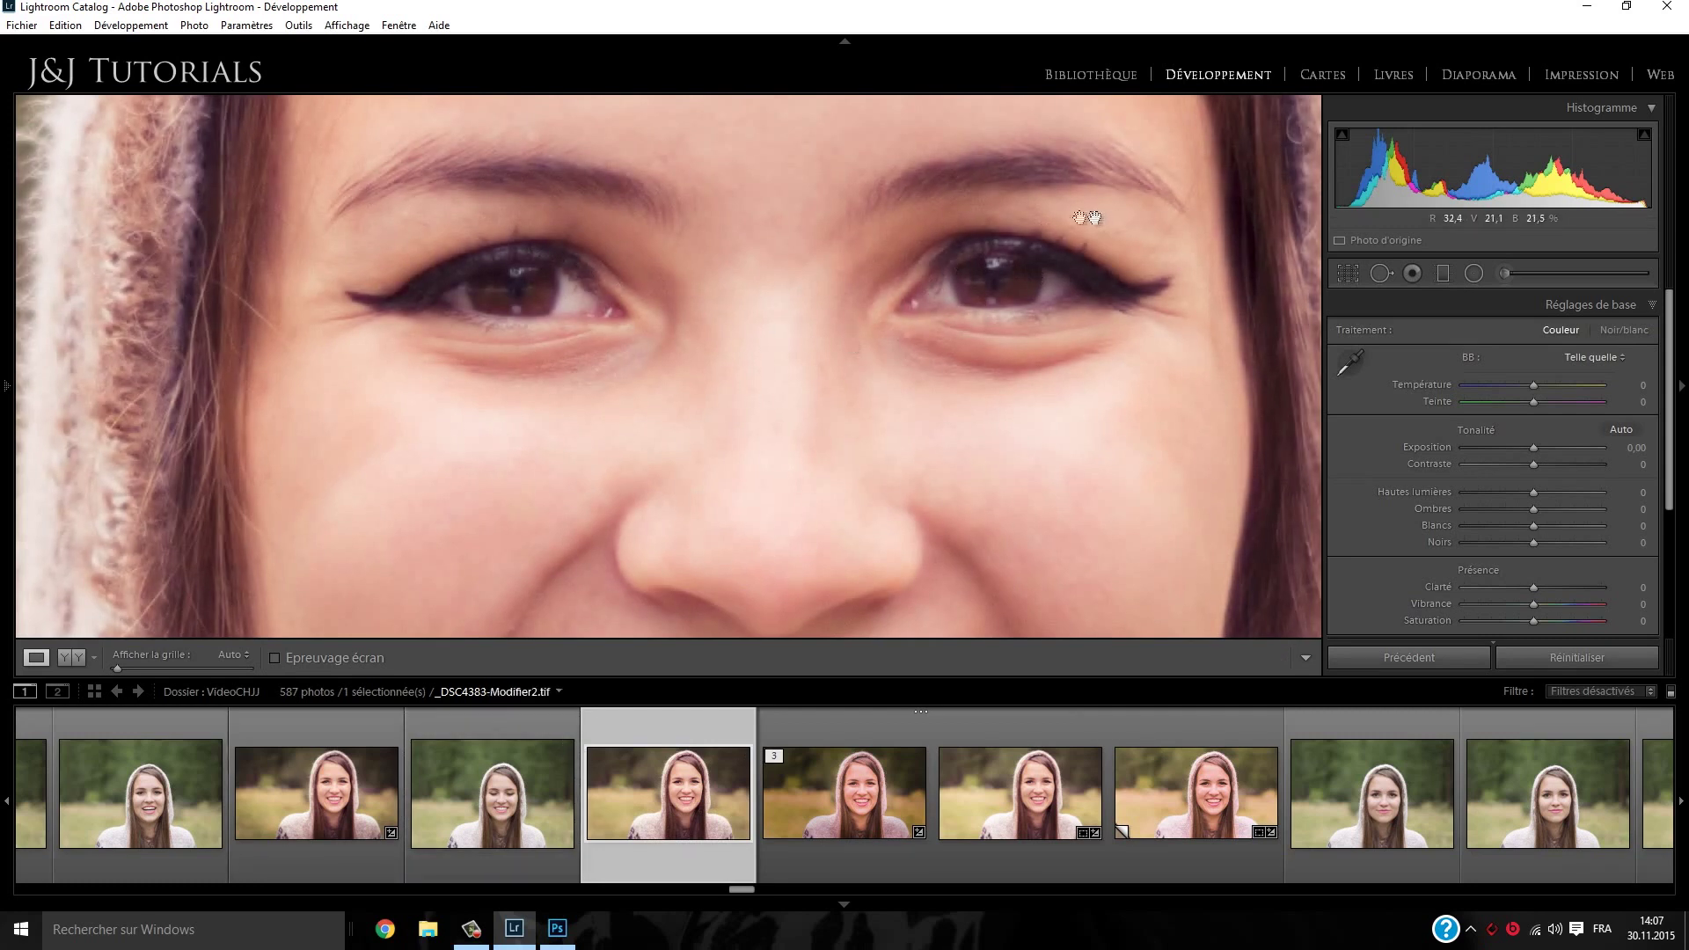
left_click(283, 779)
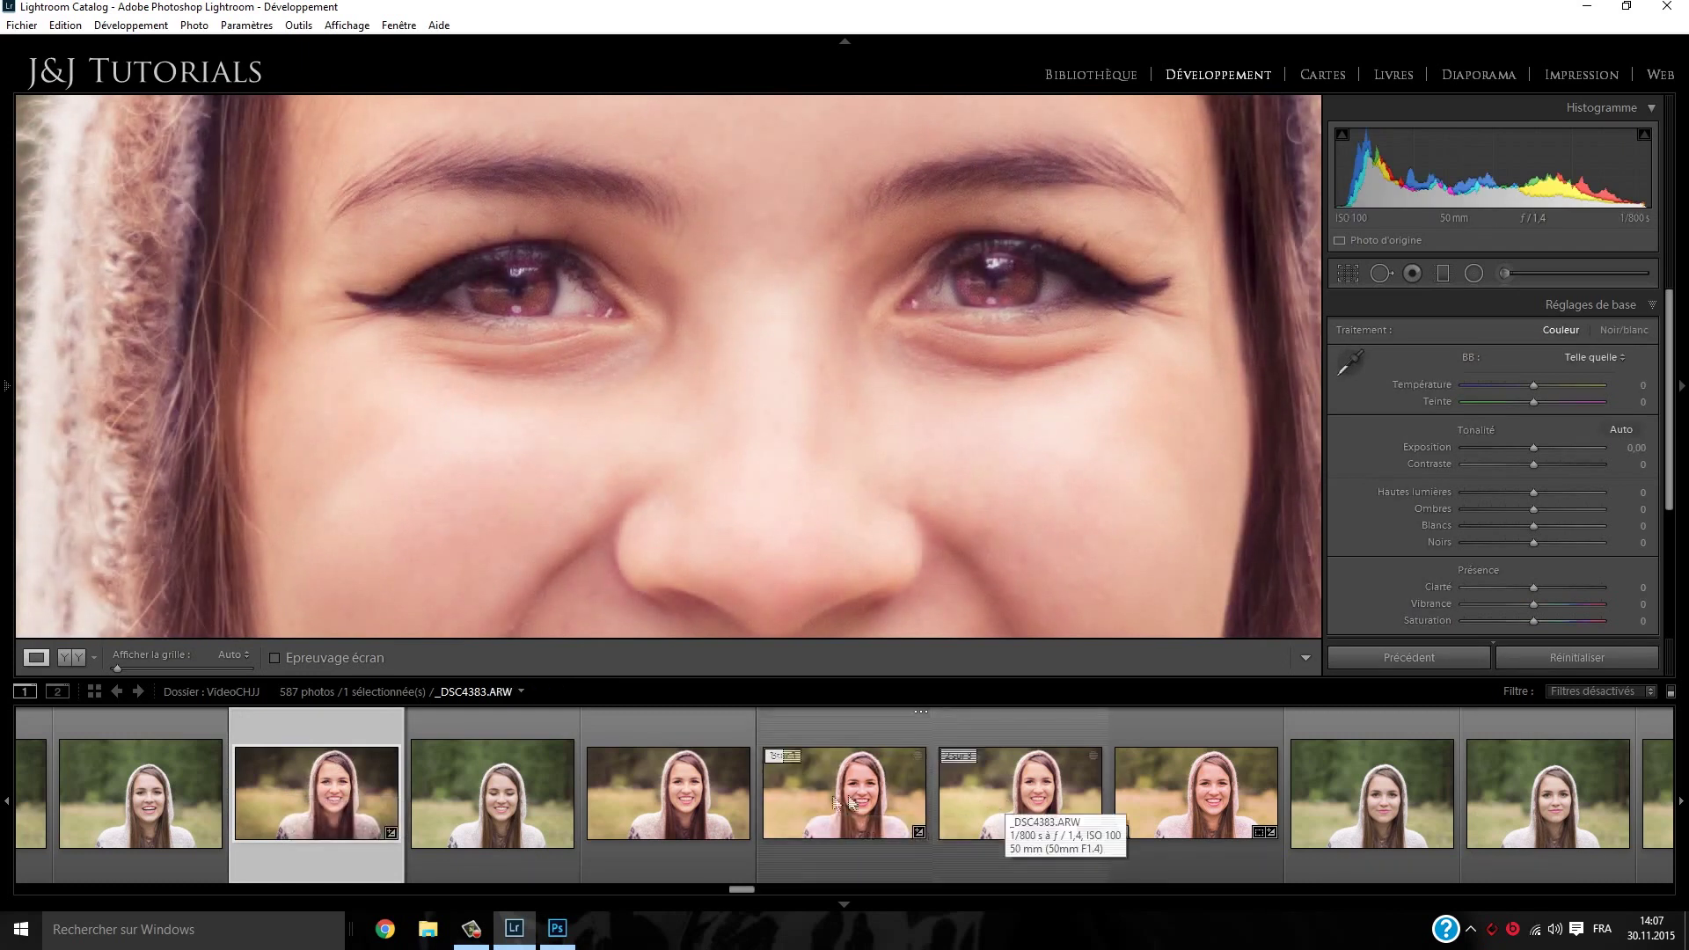
left_click_drag(890, 799, 1060, 800)
left_click(1060, 800)
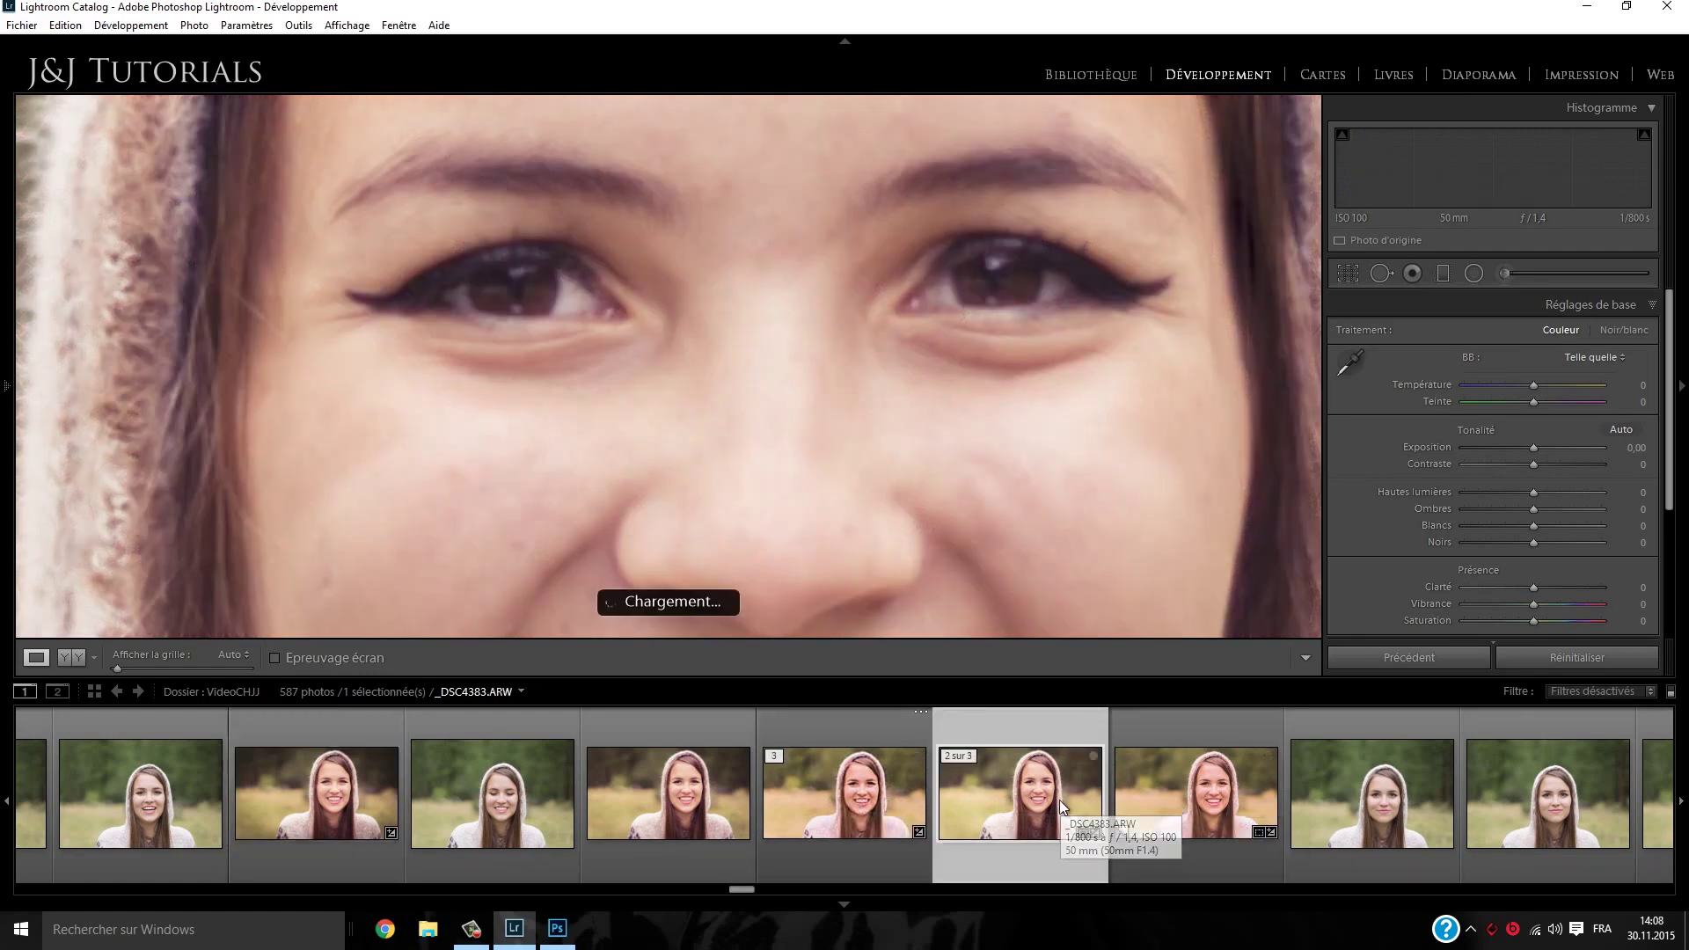
left_click(1202, 795)
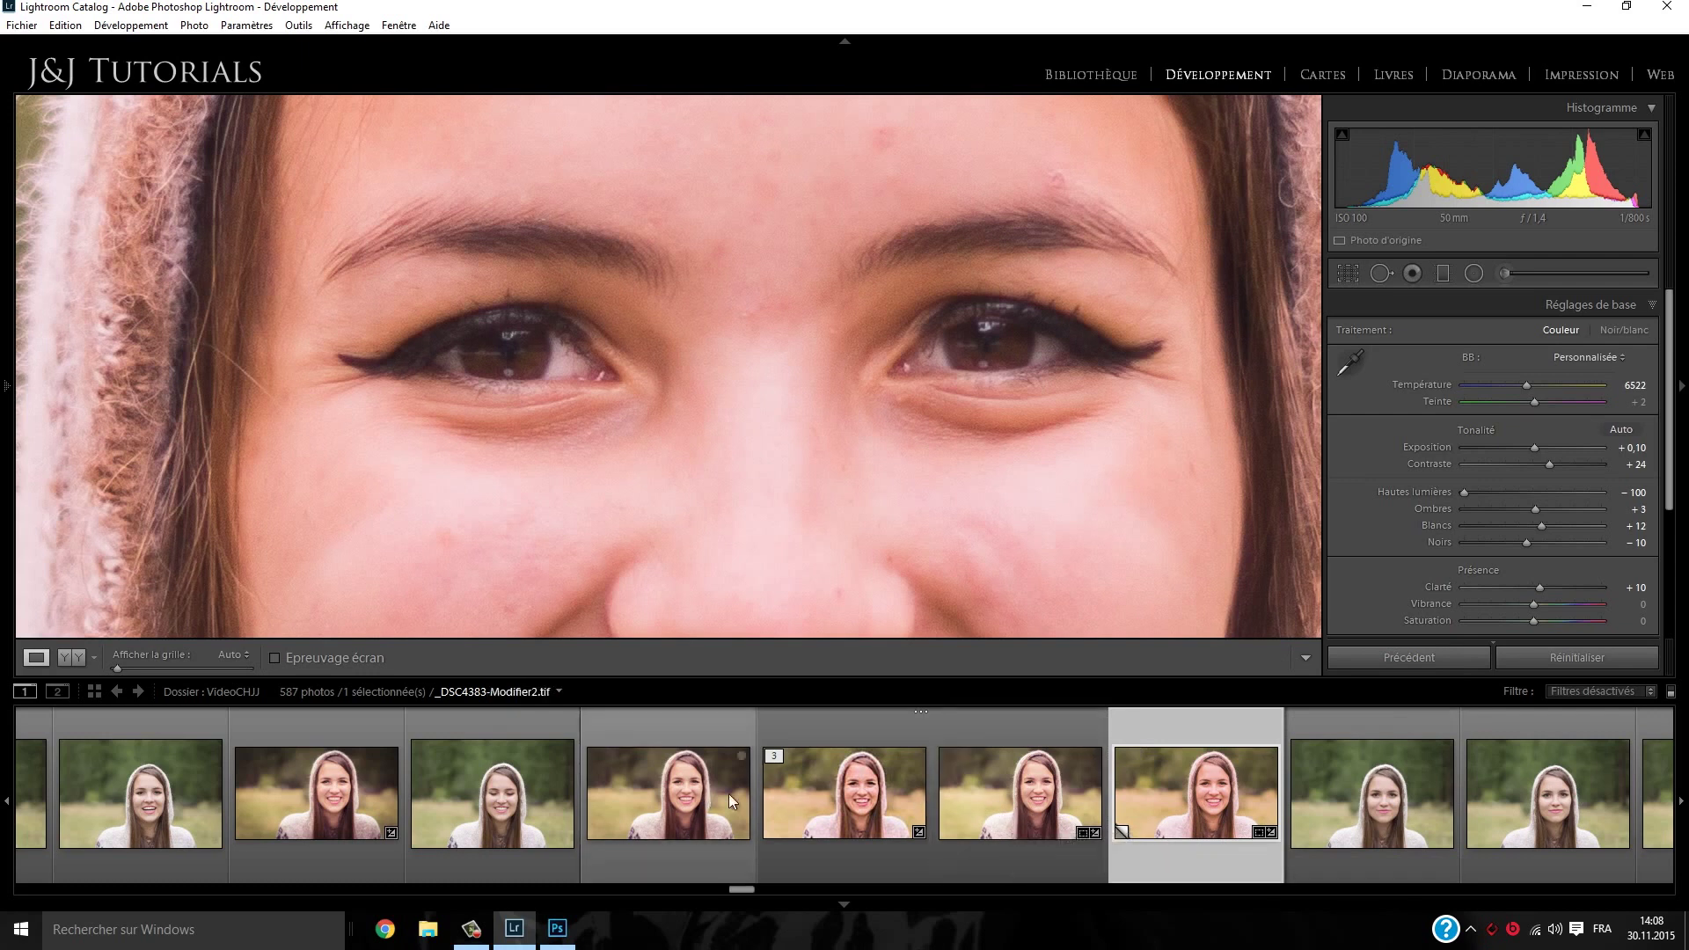
Return to the retouched portrait _DSC4383-Modifier.psd, hide the thumbnail strip and frame a close-up of the eyes
left_click(851, 794)
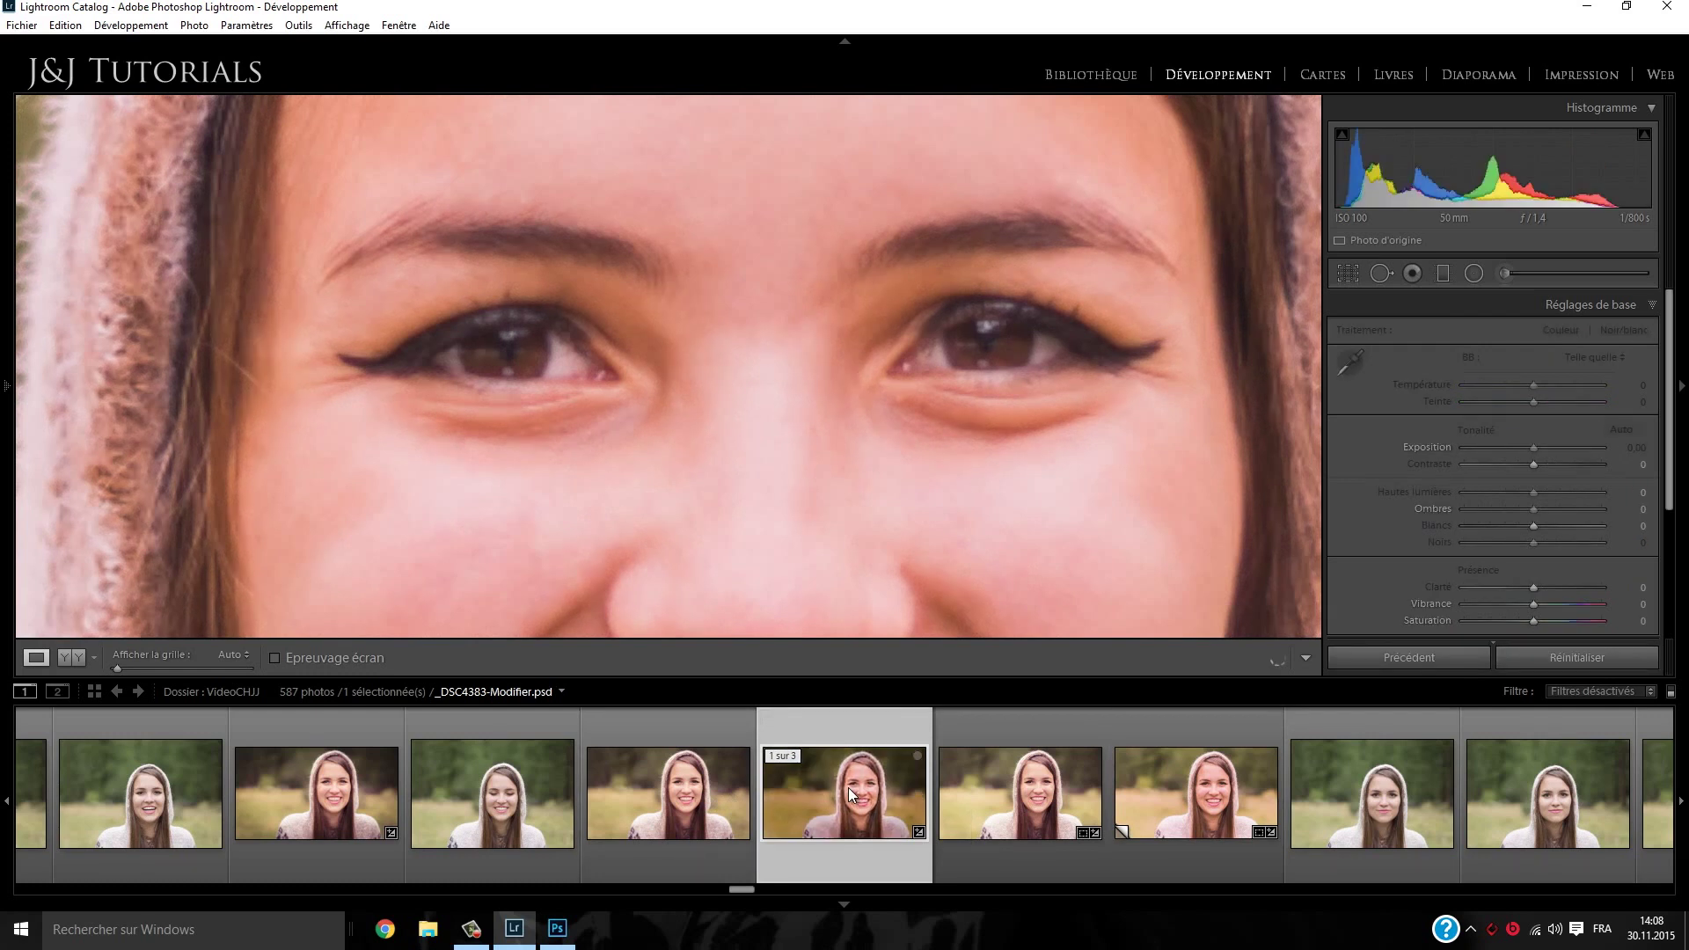
left_click(836, 903)
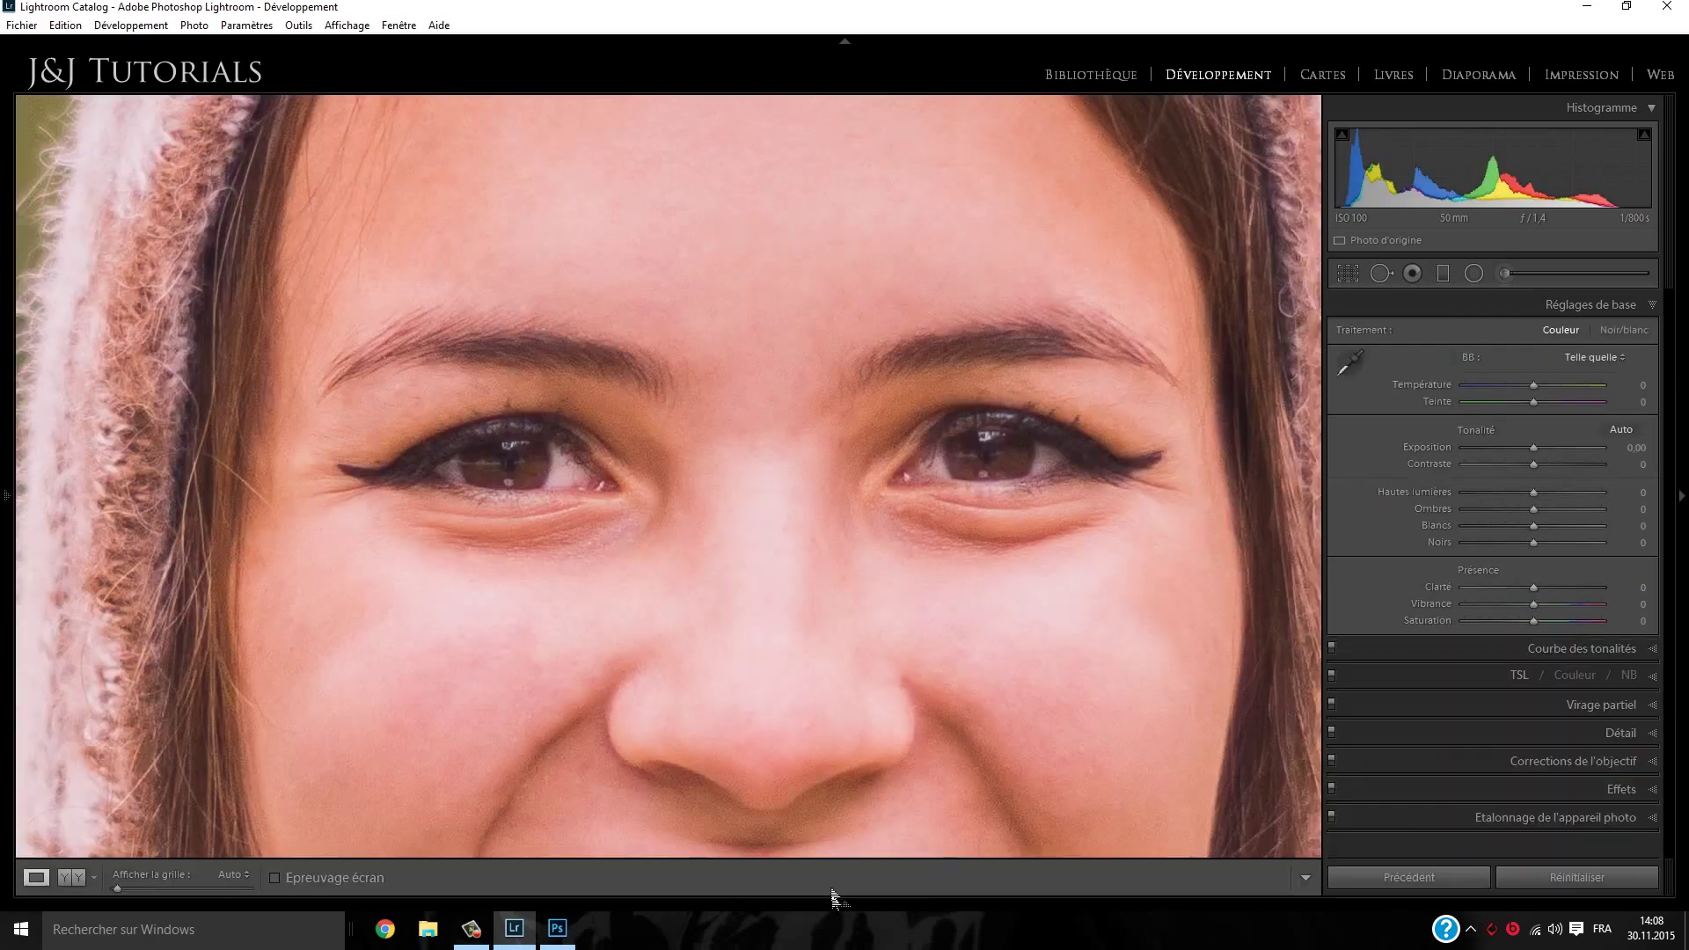
left_click(840, 684)
left_click(847, 440)
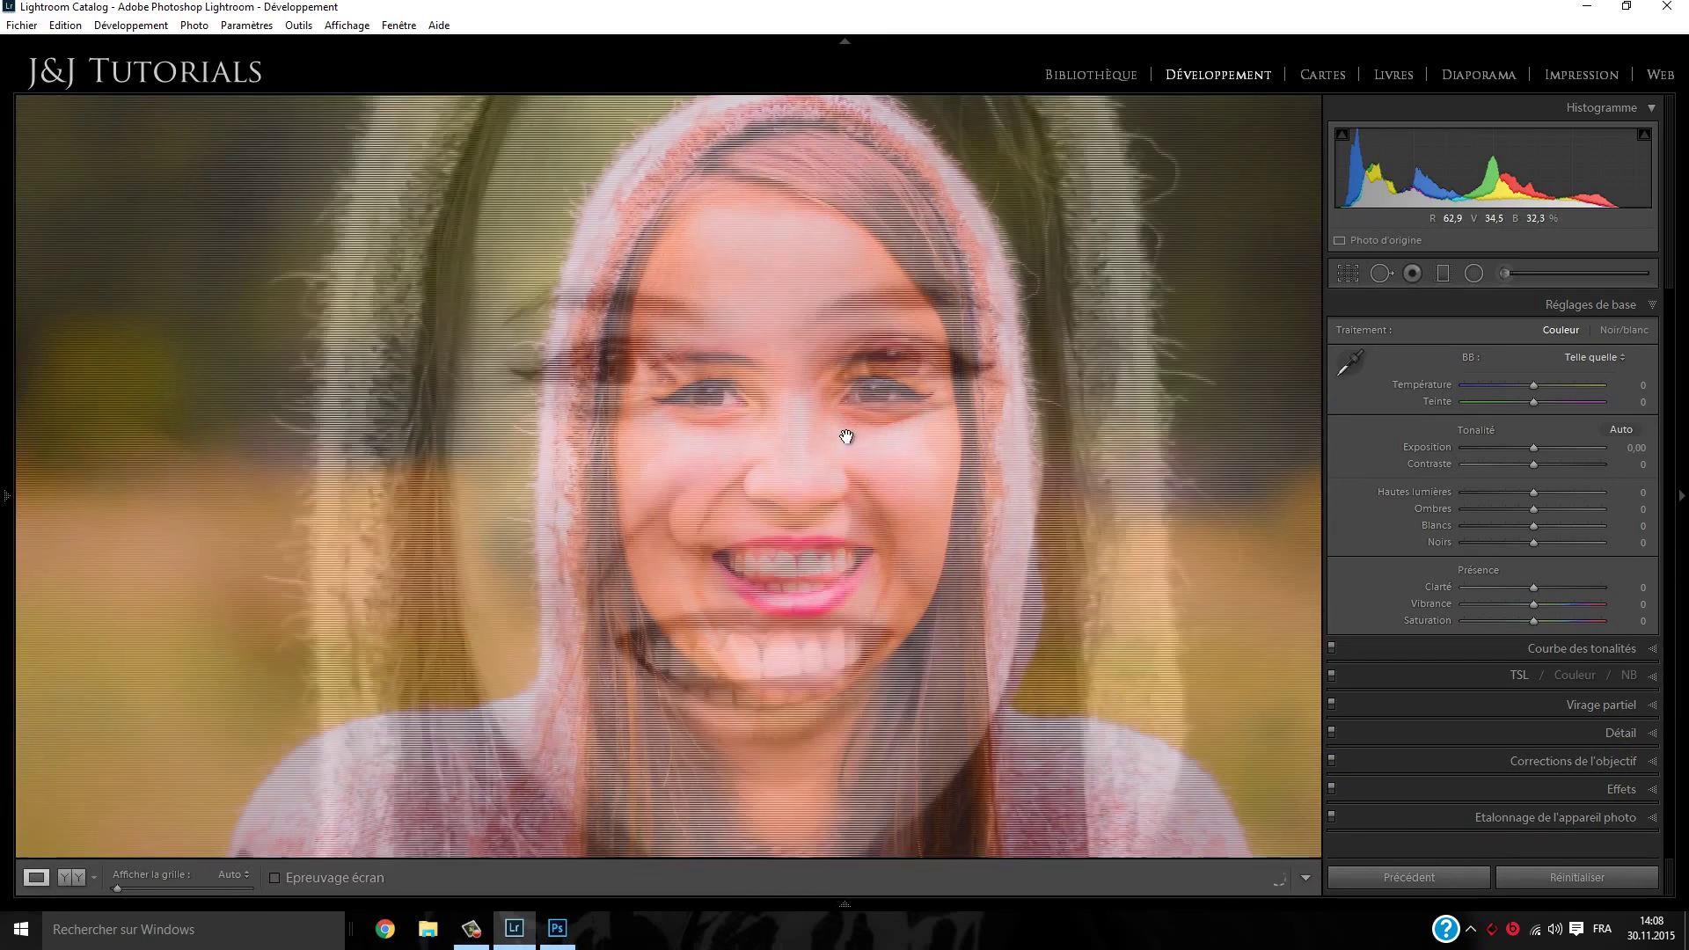
left_click_drag(924, 339, 921, 445)
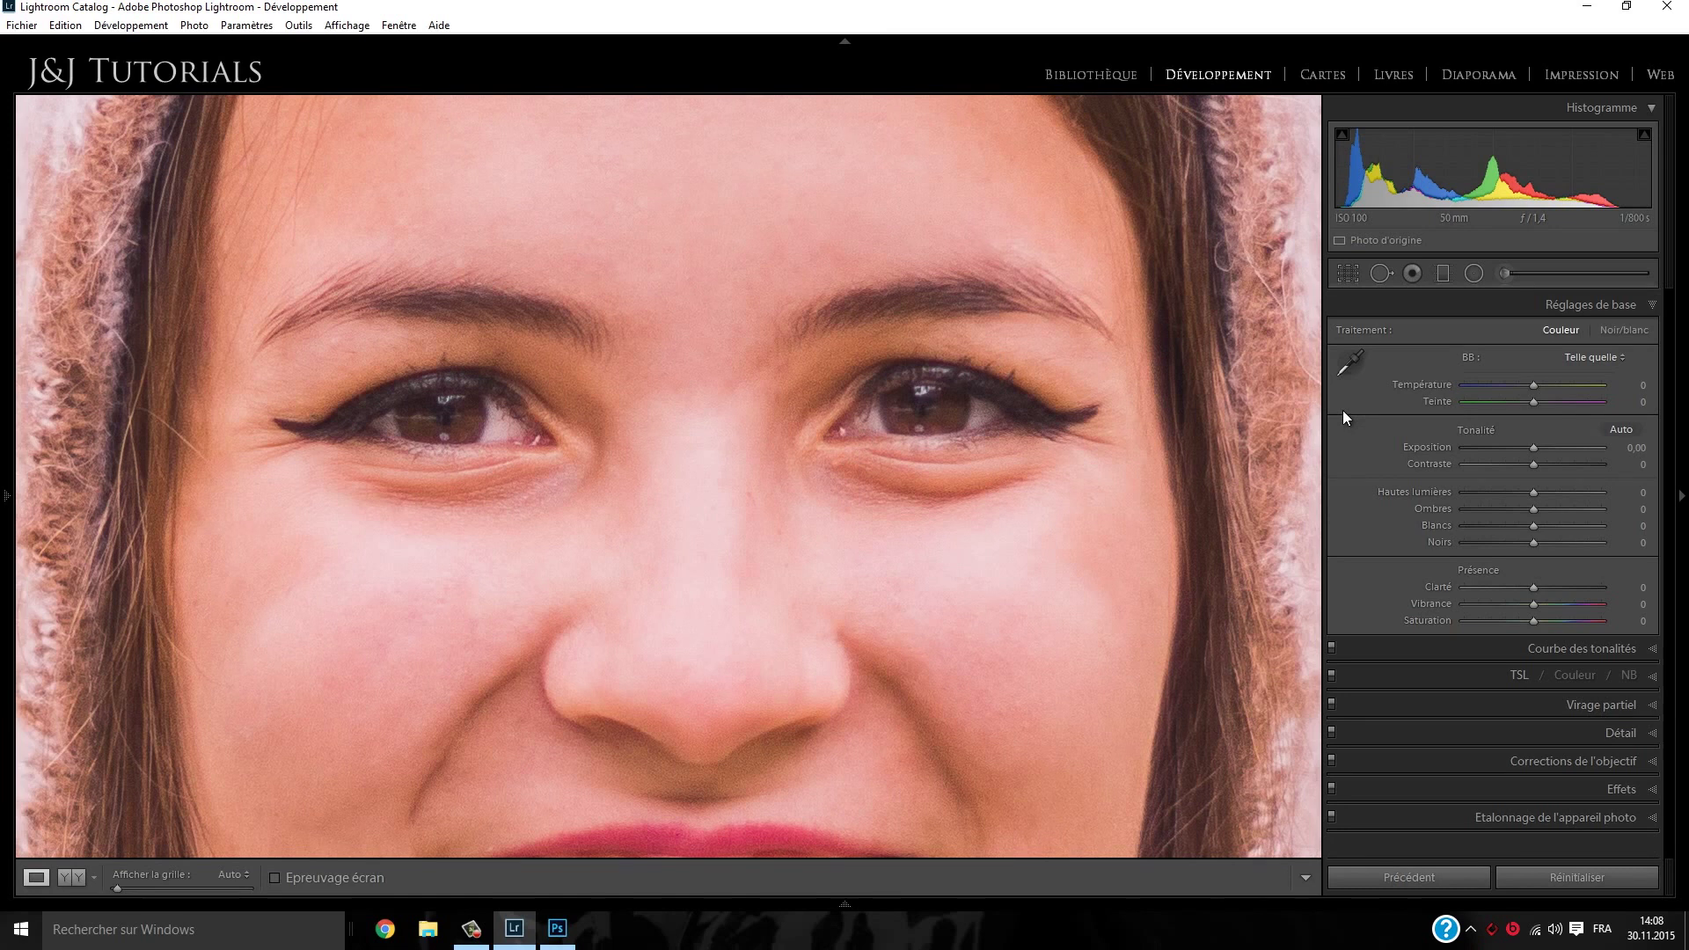
Brighten the iris of the eye on the photo's right side using a size 11 adjustment brush with exposure 0.67 and contrast 17
left_click(1514, 277)
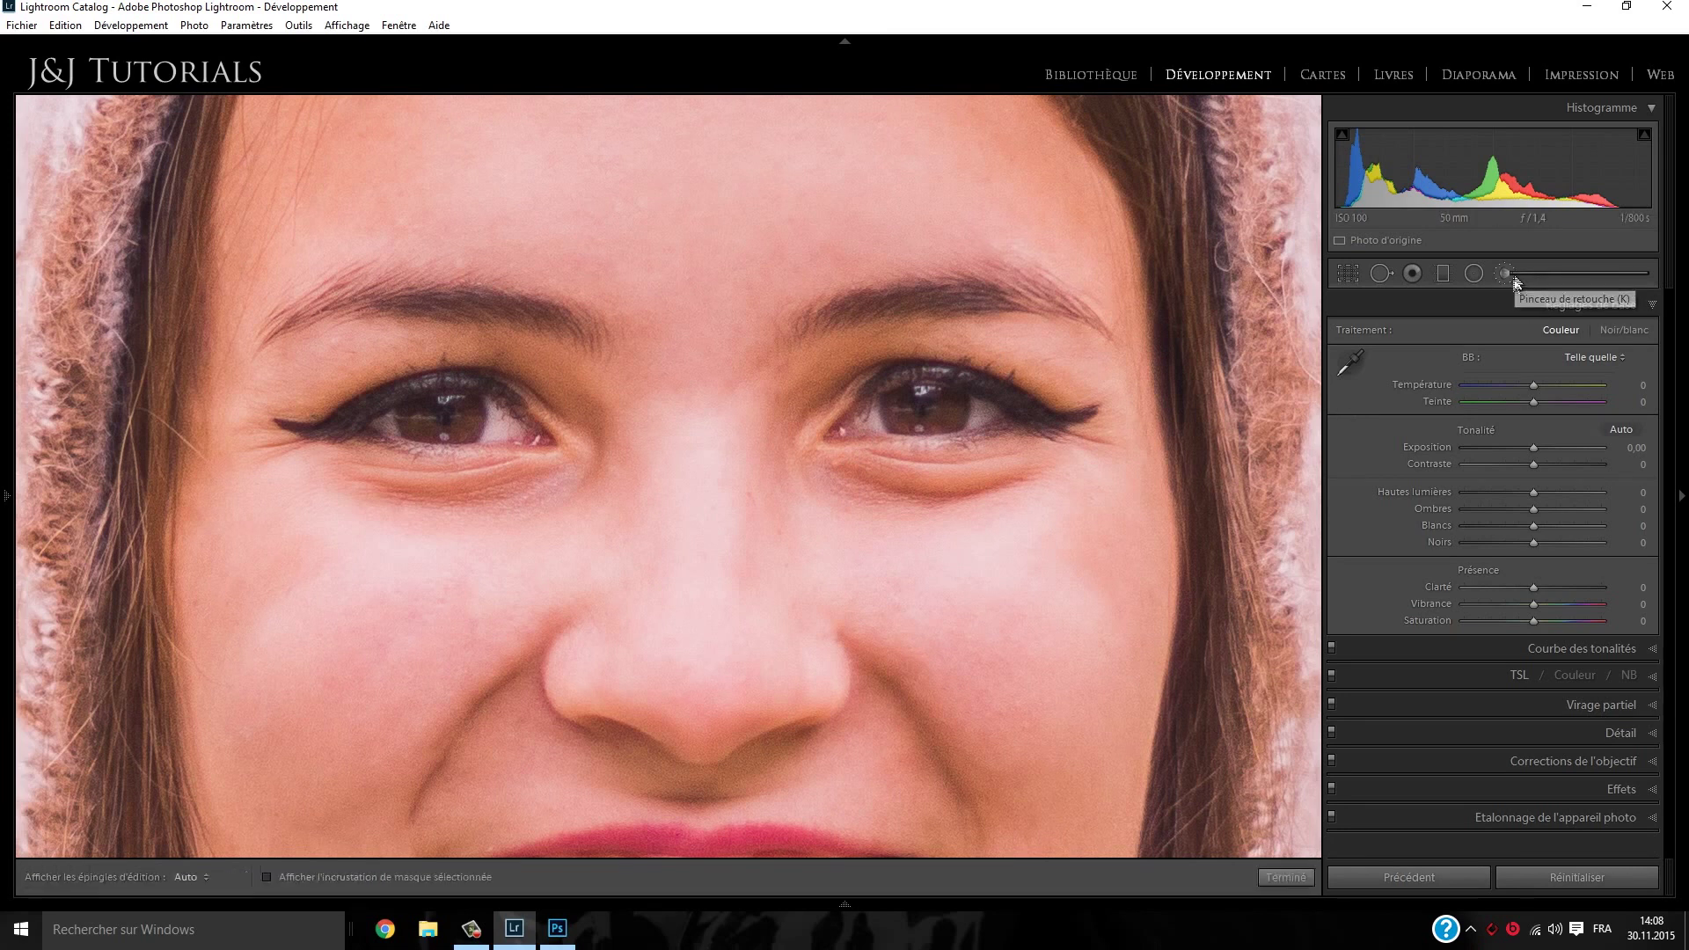
scroll(933, 414, "down", 5)
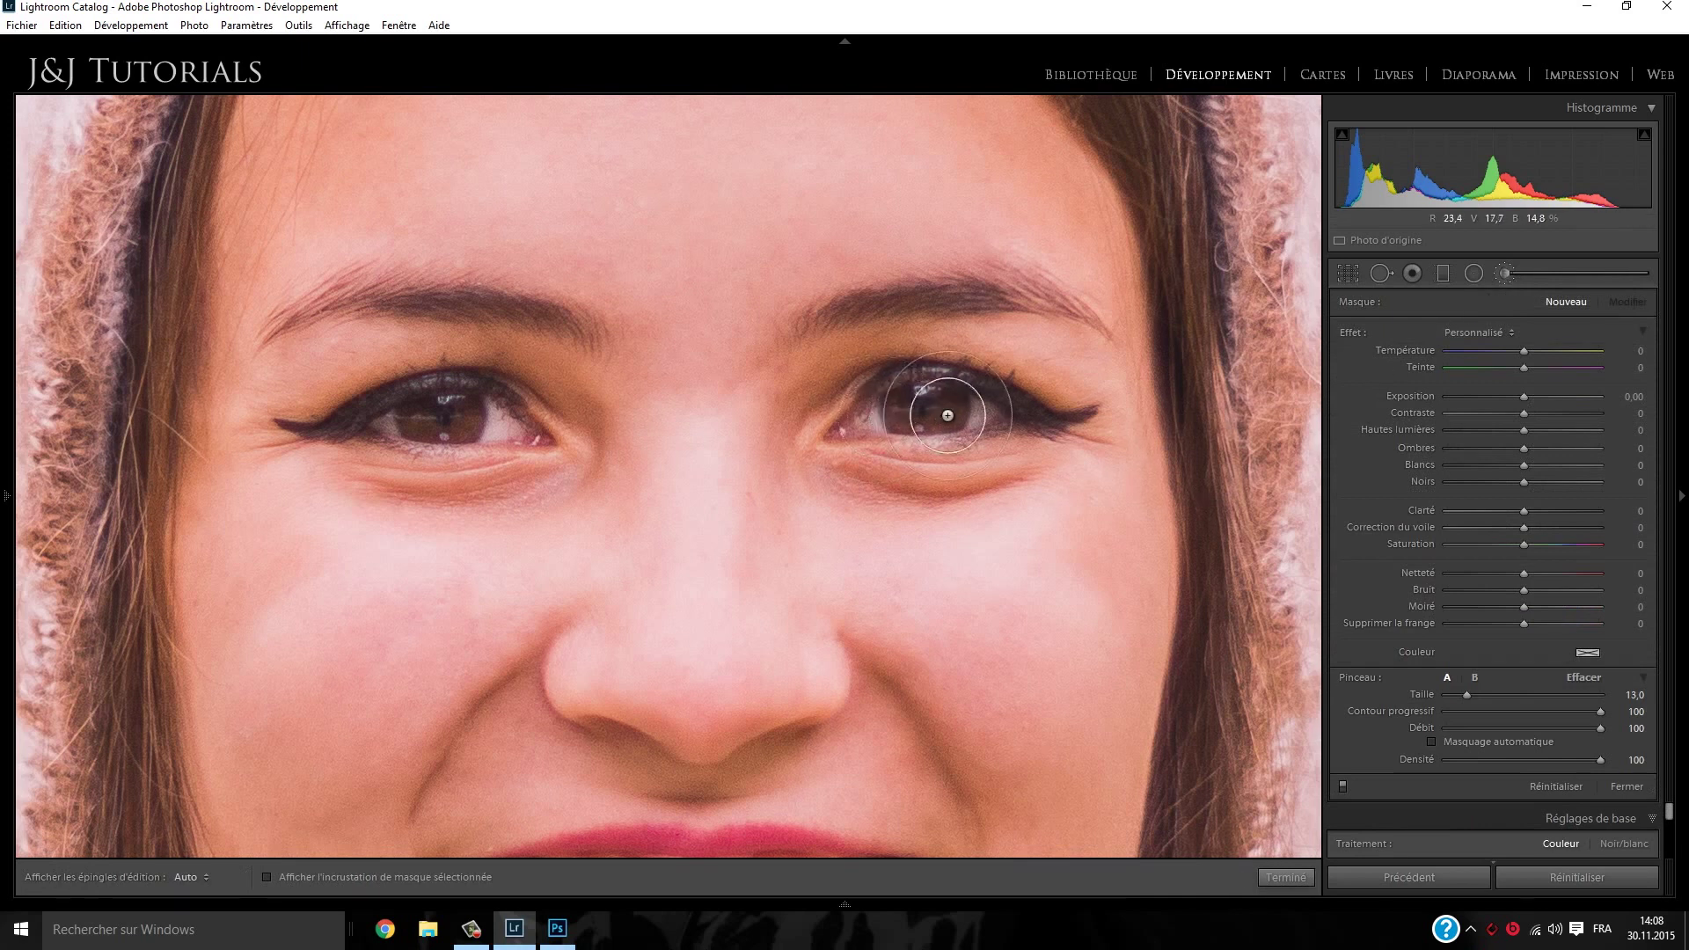
scroll(919, 409, "up", 3)
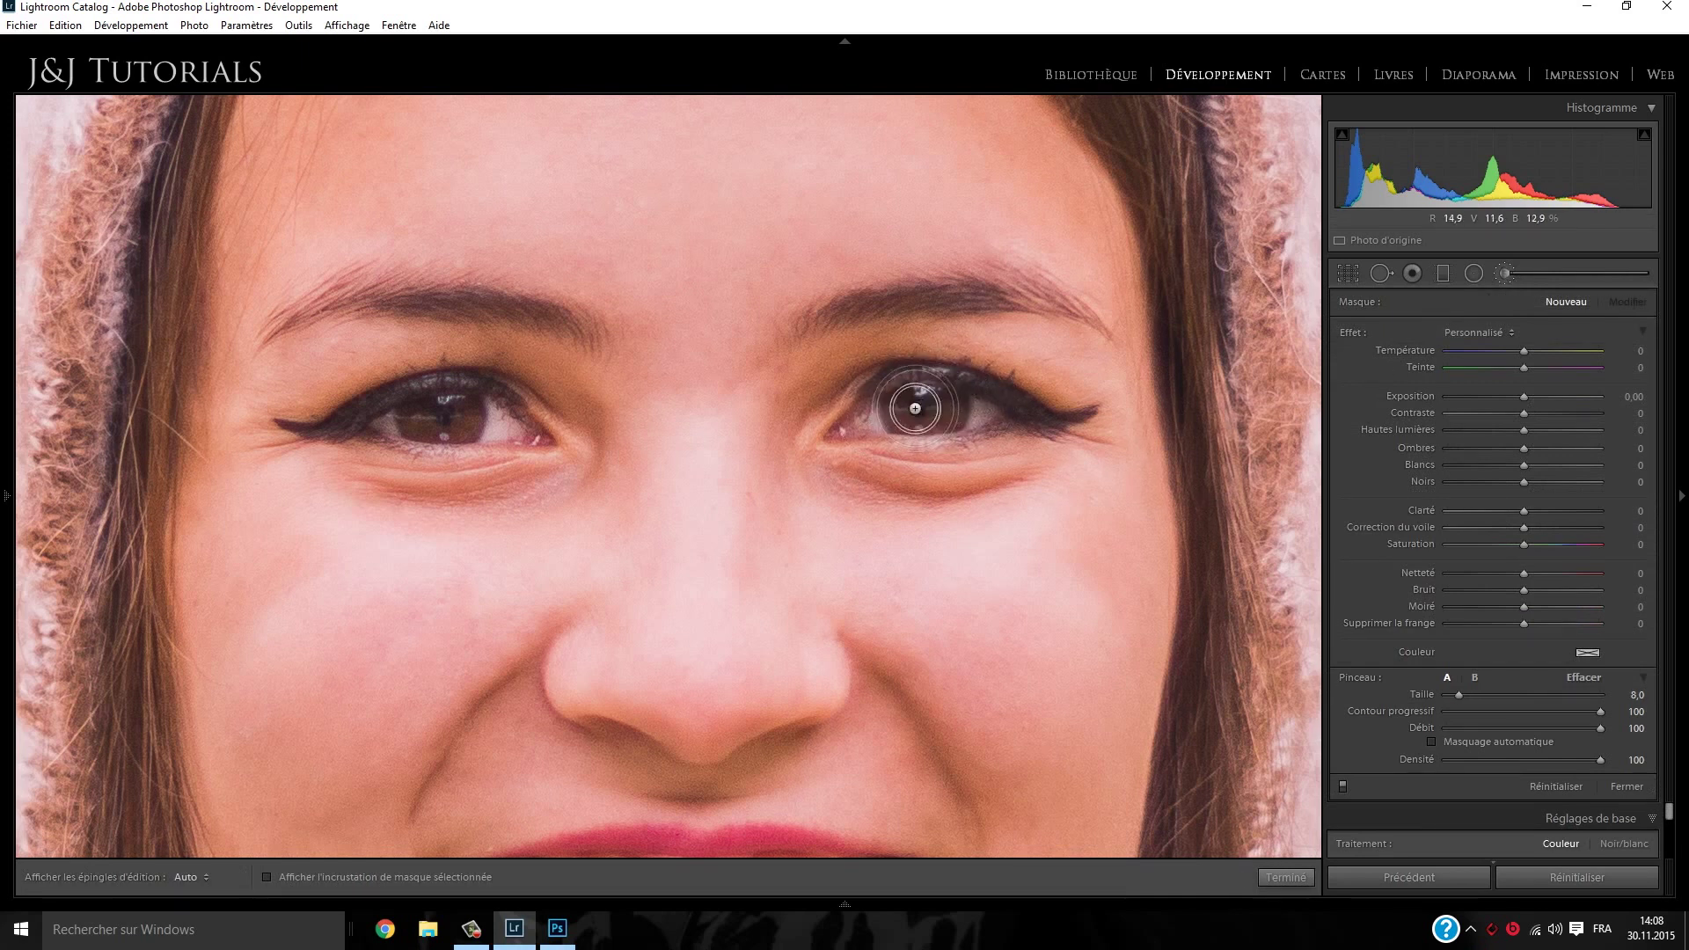
scroll(925, 408, "up", 1)
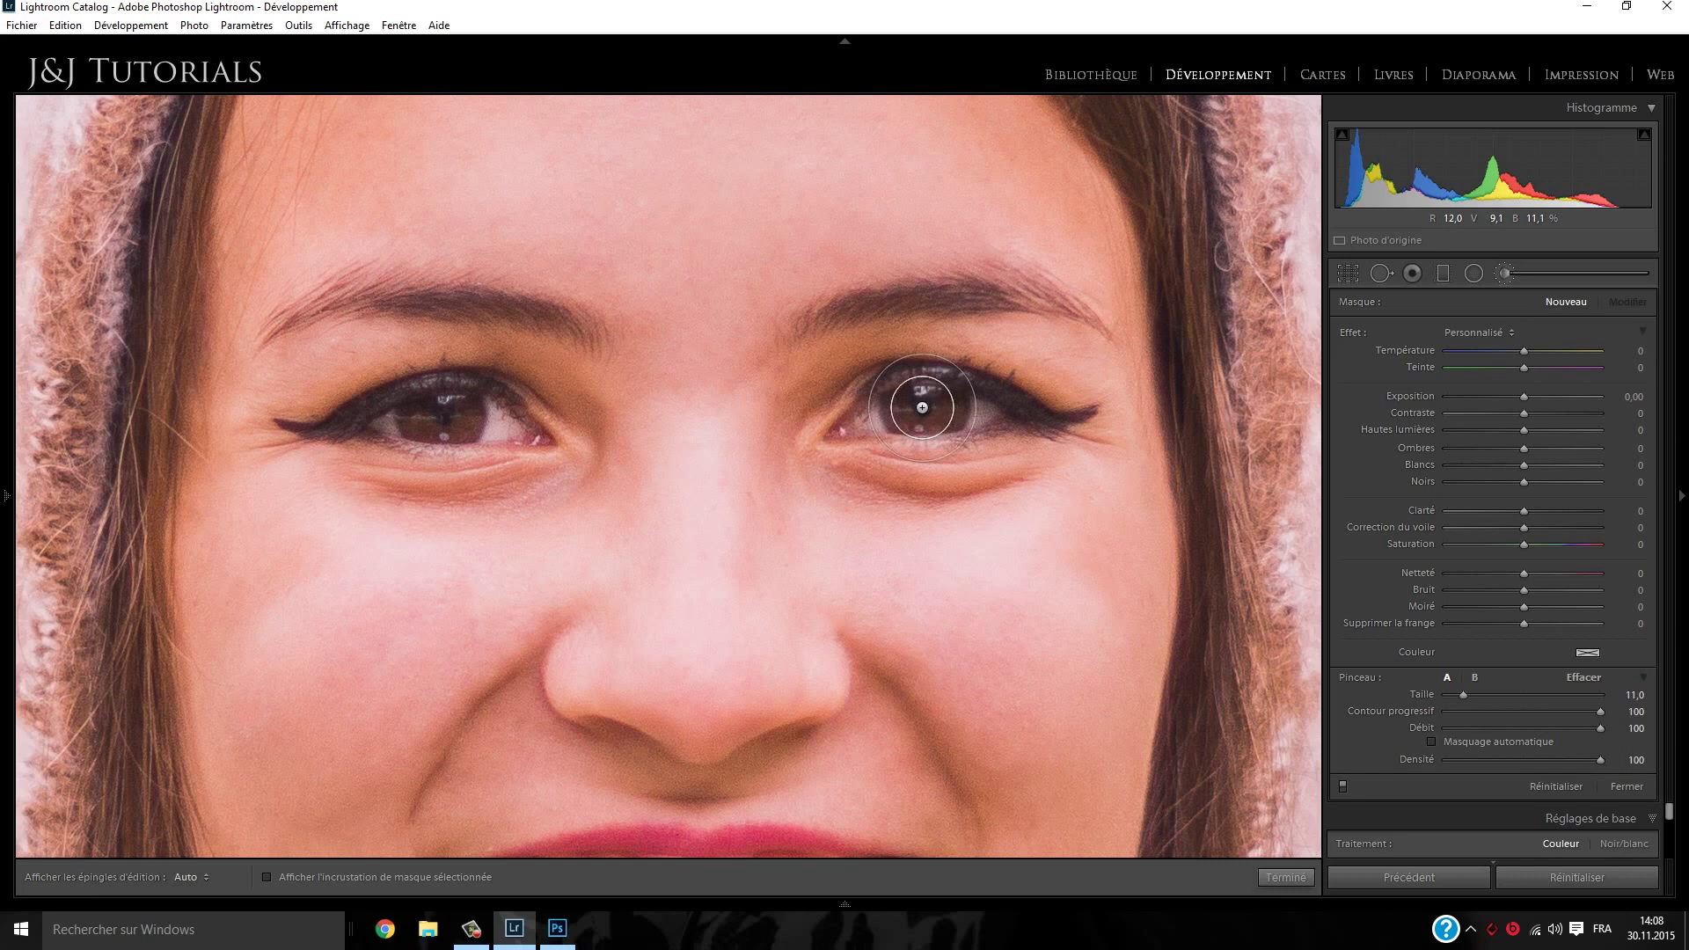
scroll(925, 407, "up", 1)
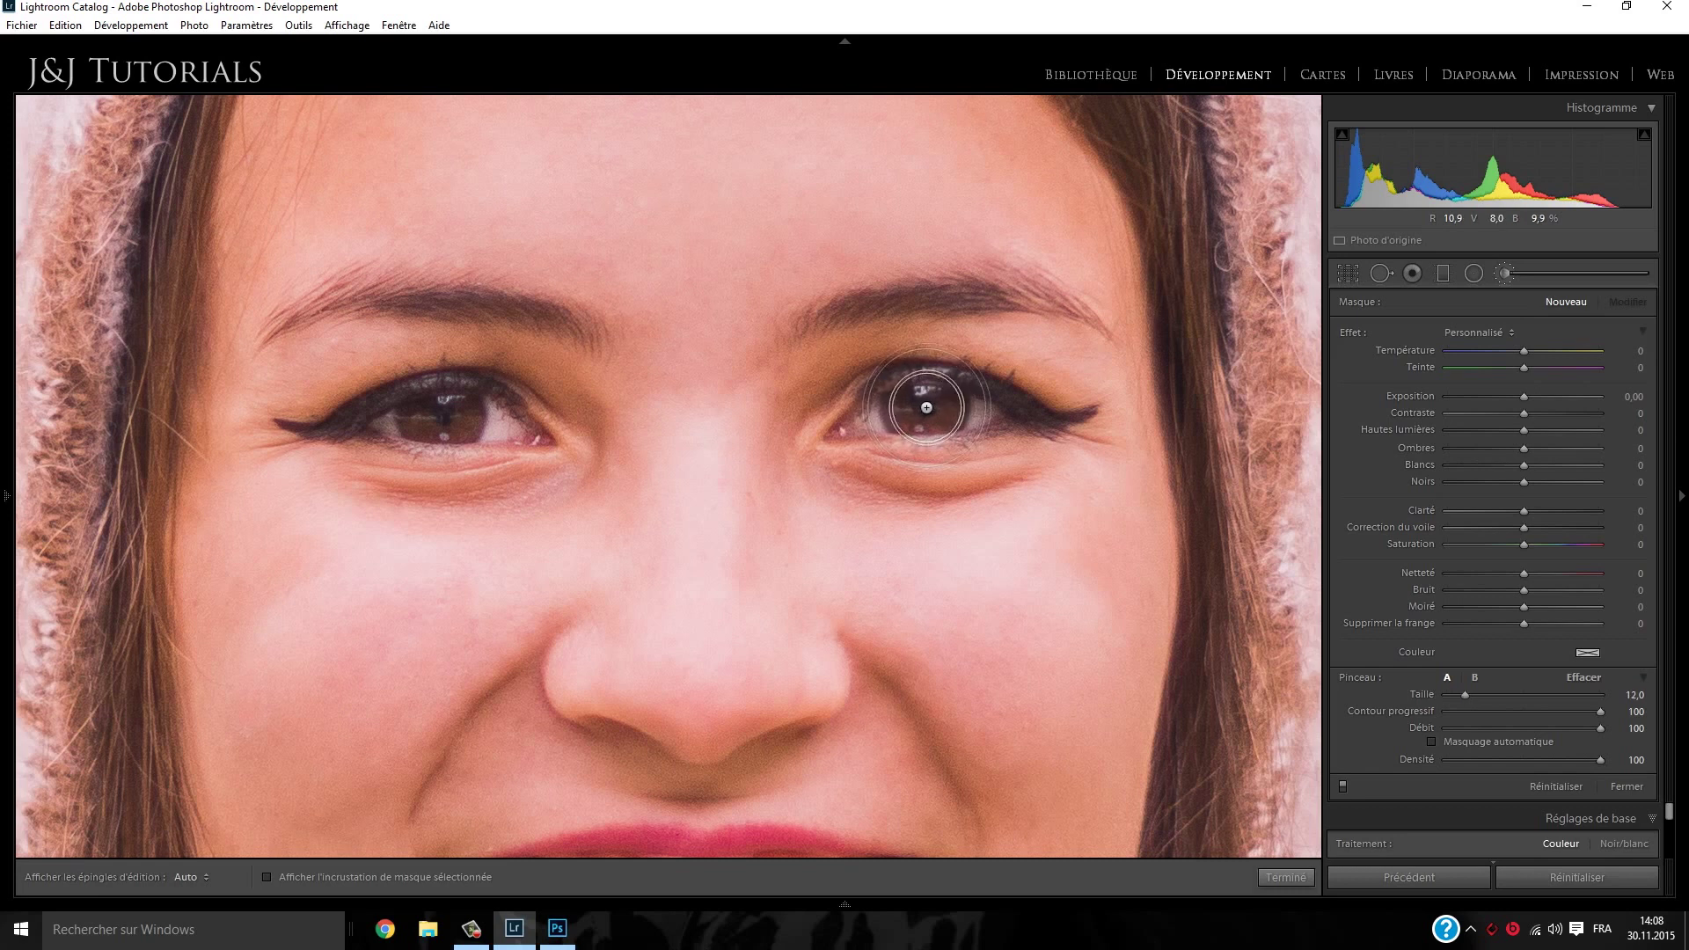
scroll(924, 408, "down", 2)
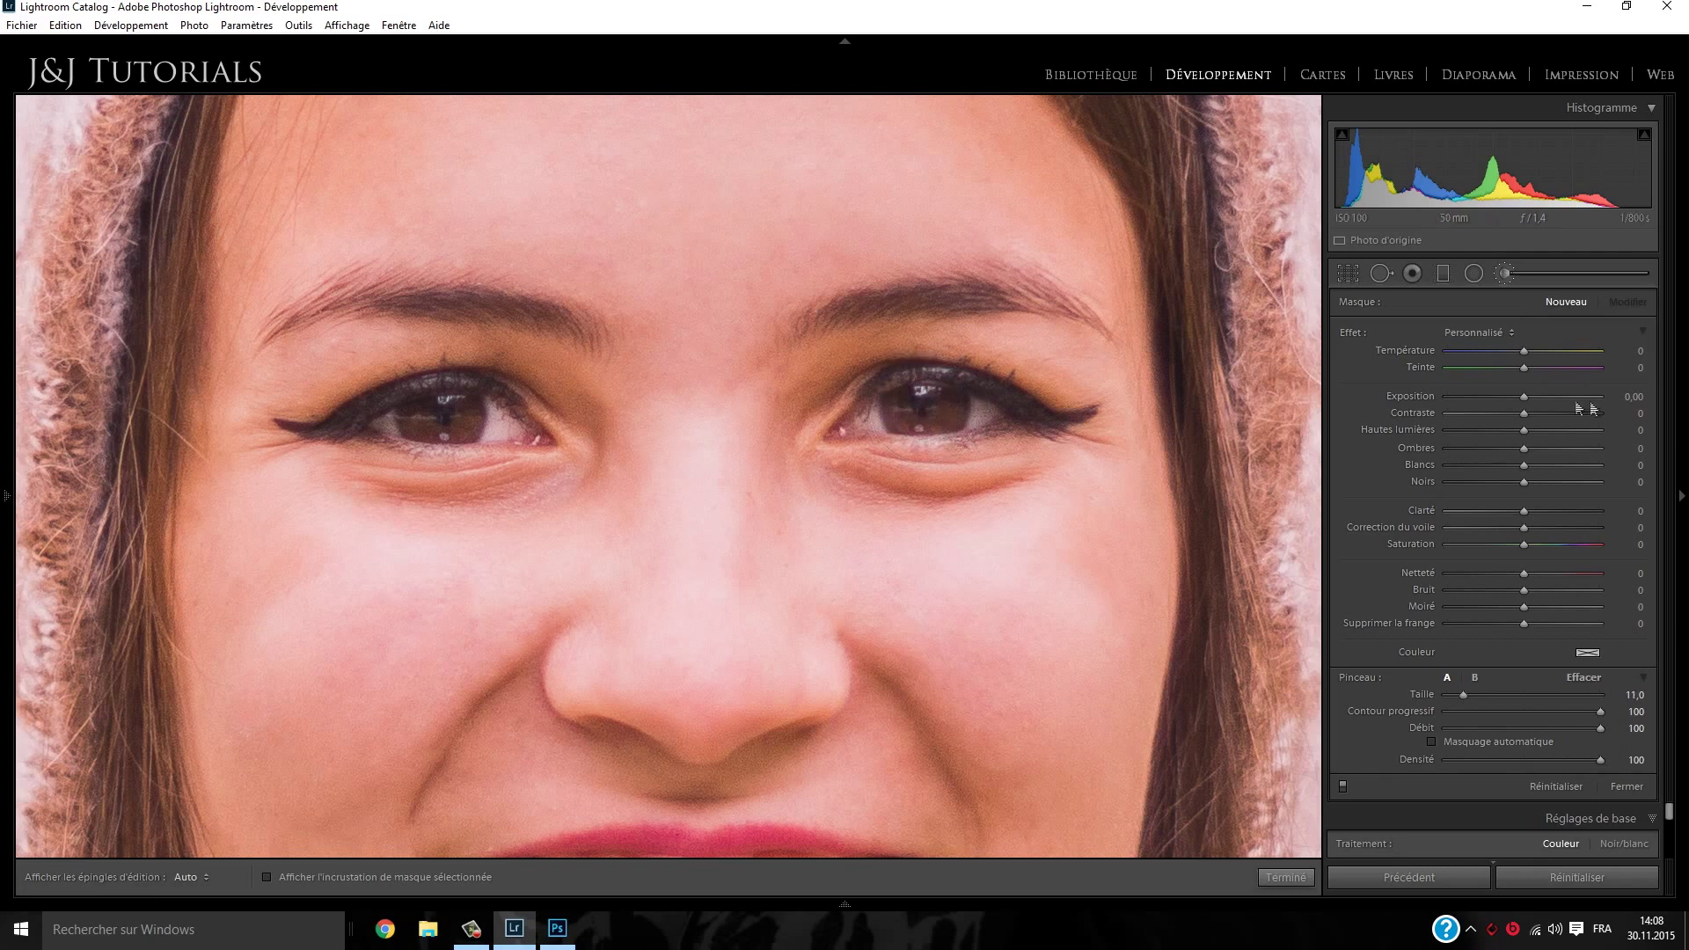
left_click_drag(1522, 397, 1538, 413)
left_click_drag(953, 409, 939, 411)
key("h")
key("h")
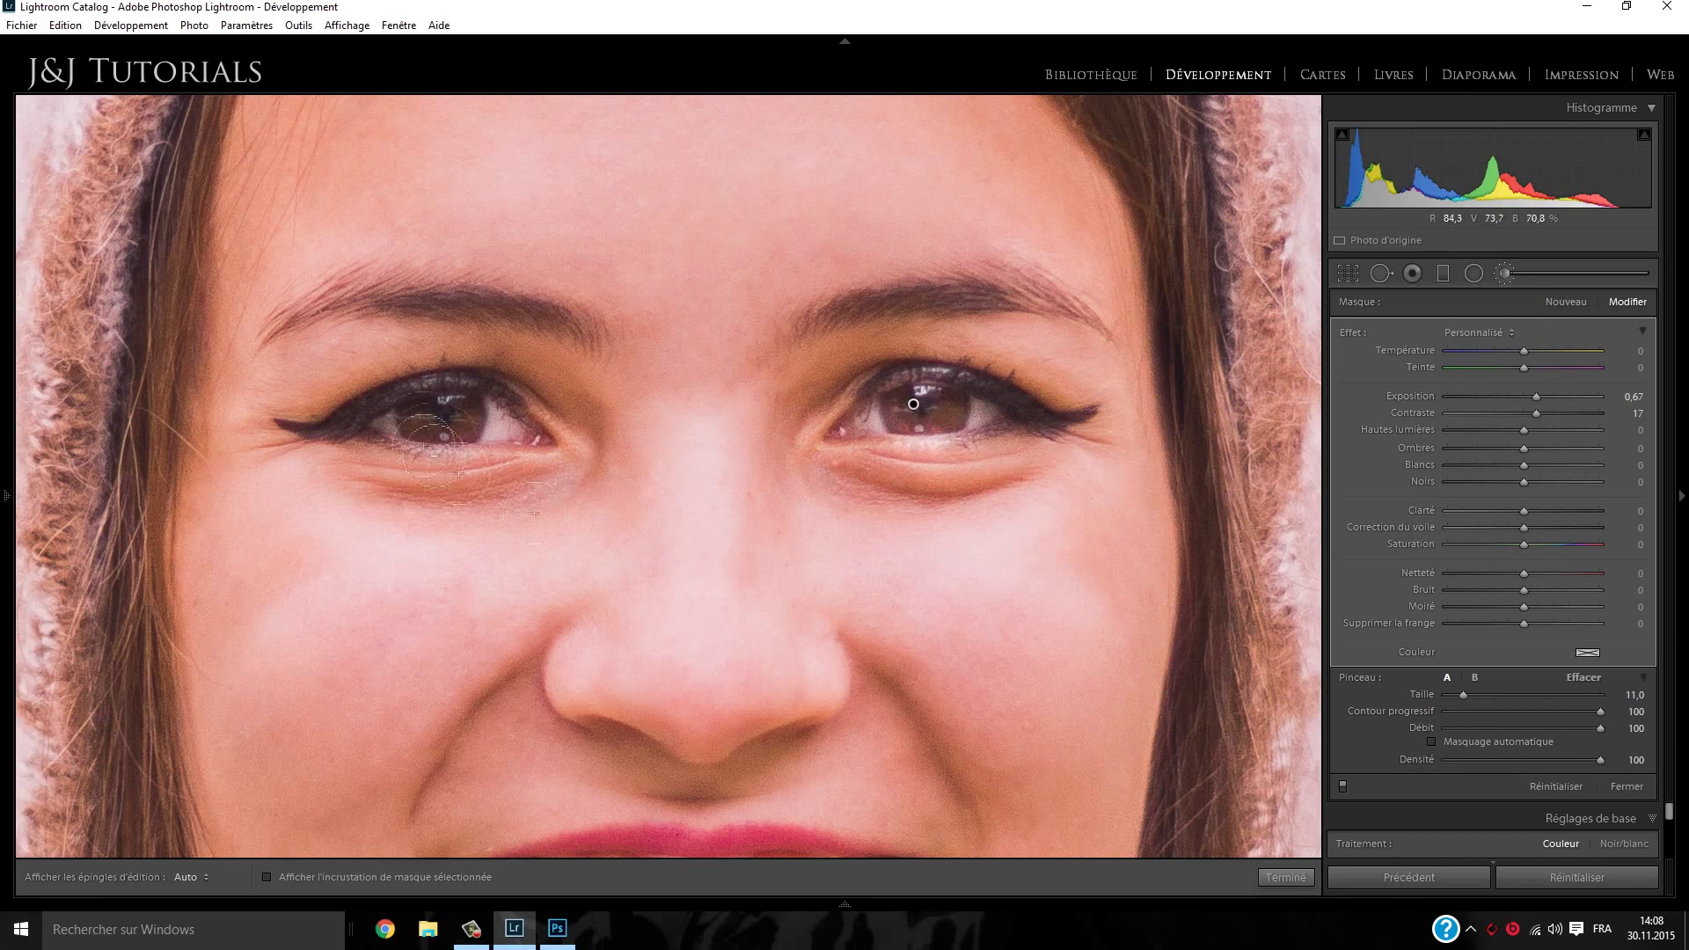
Extend the same brush adjustment over the iris of the eye on the photo's left side
key("h")
mouse_move(443, 430)
left_mouse_down()
mouse_move(427, 414)
mouse_move(457, 409)
mouse_move(447, 433)
left_mouse_up()
key("h")
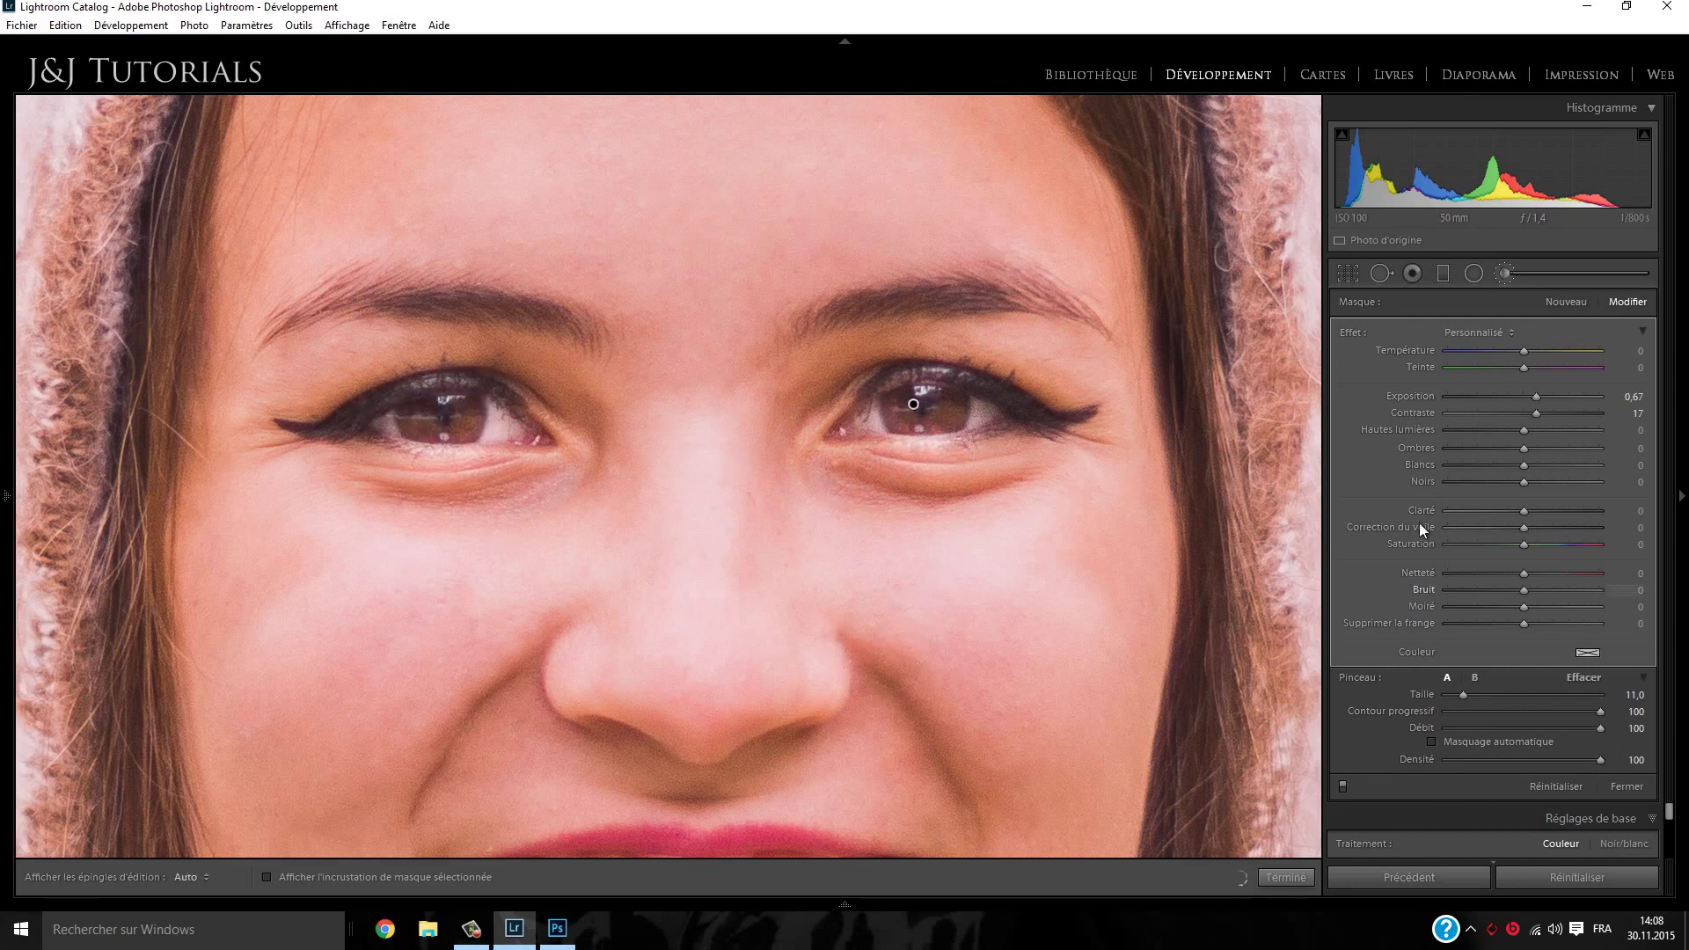
Erase the brightening that spills onto the lower lids of both eyes with a size 5 eraser, and finish brushing
left_click(1575, 679)
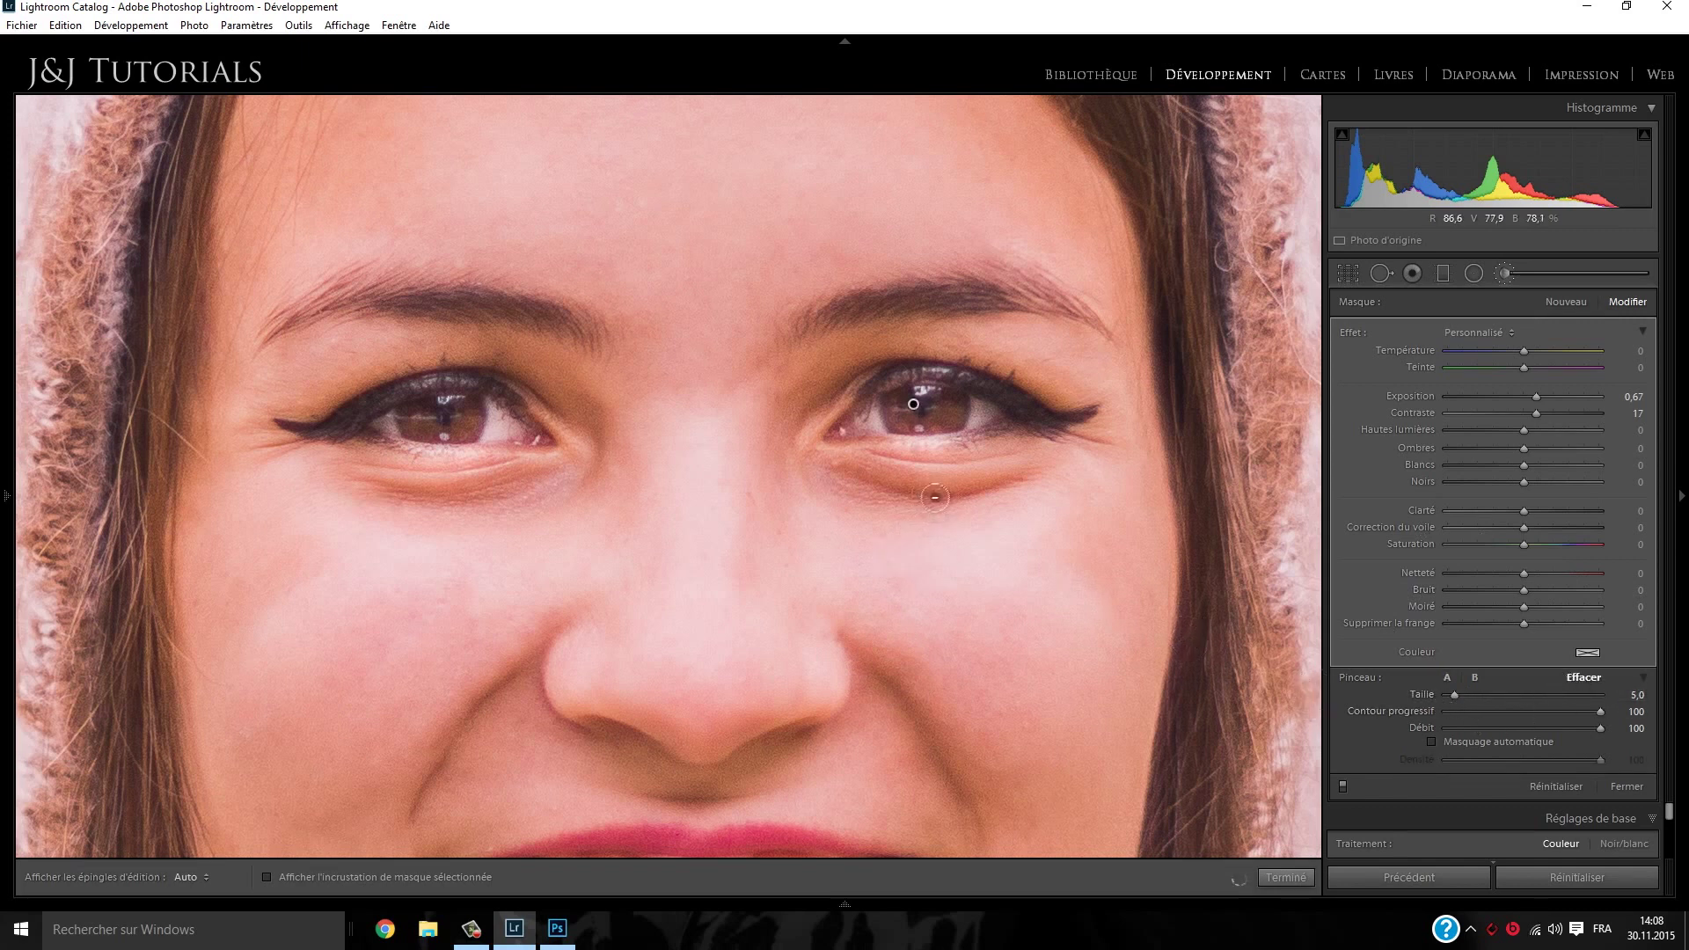
key("h")
mouse_move(915, 460)
left_mouse_down()
mouse_move(961, 451)
mouse_move(880, 448)
mouse_move(969, 454)
left_mouse_up()
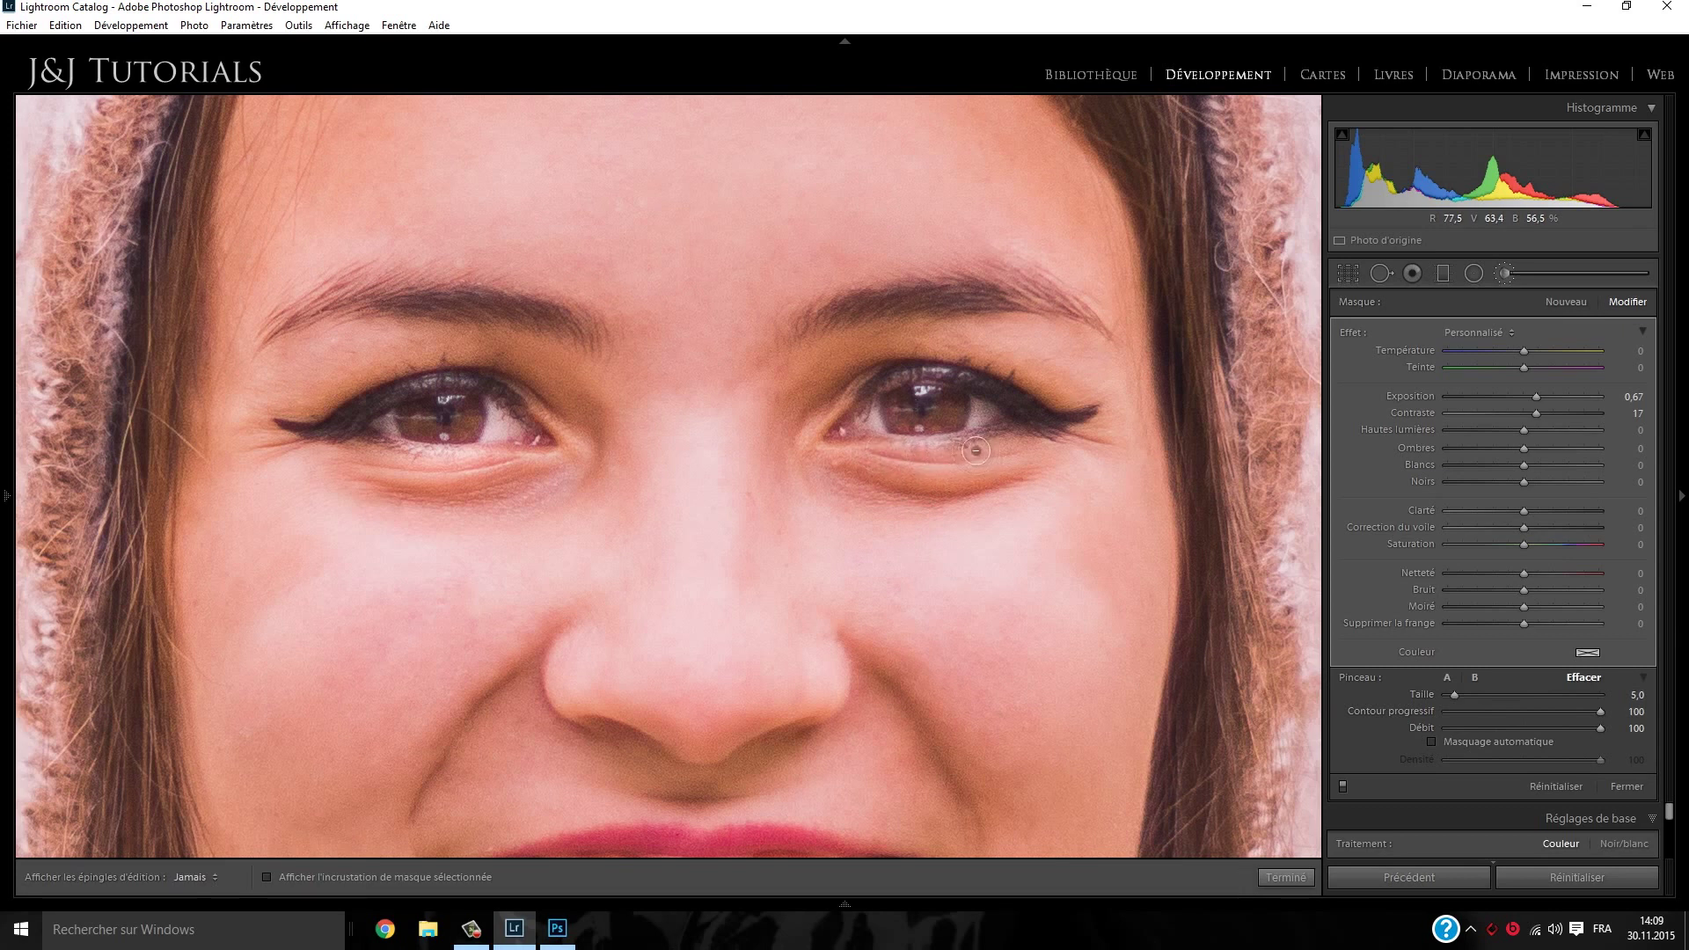
mouse_move(361, 469)
left_mouse_down()
mouse_move(457, 454)
mouse_move(385, 457)
left_mouse_up()
key("h")
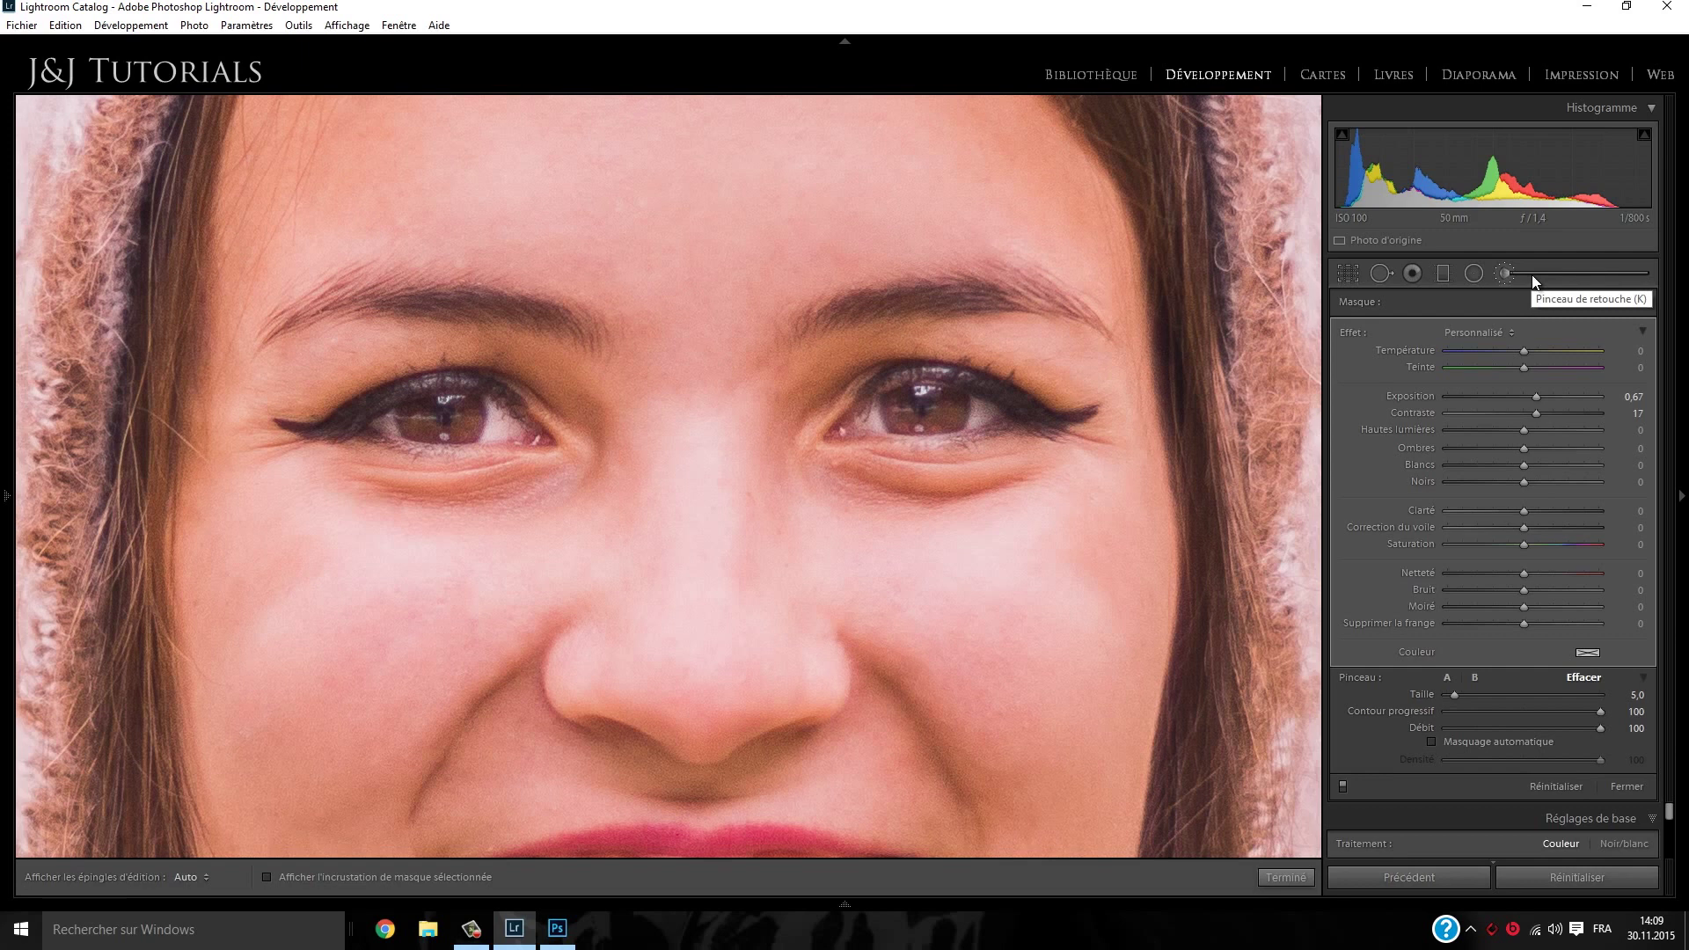
left_click(1533, 276)
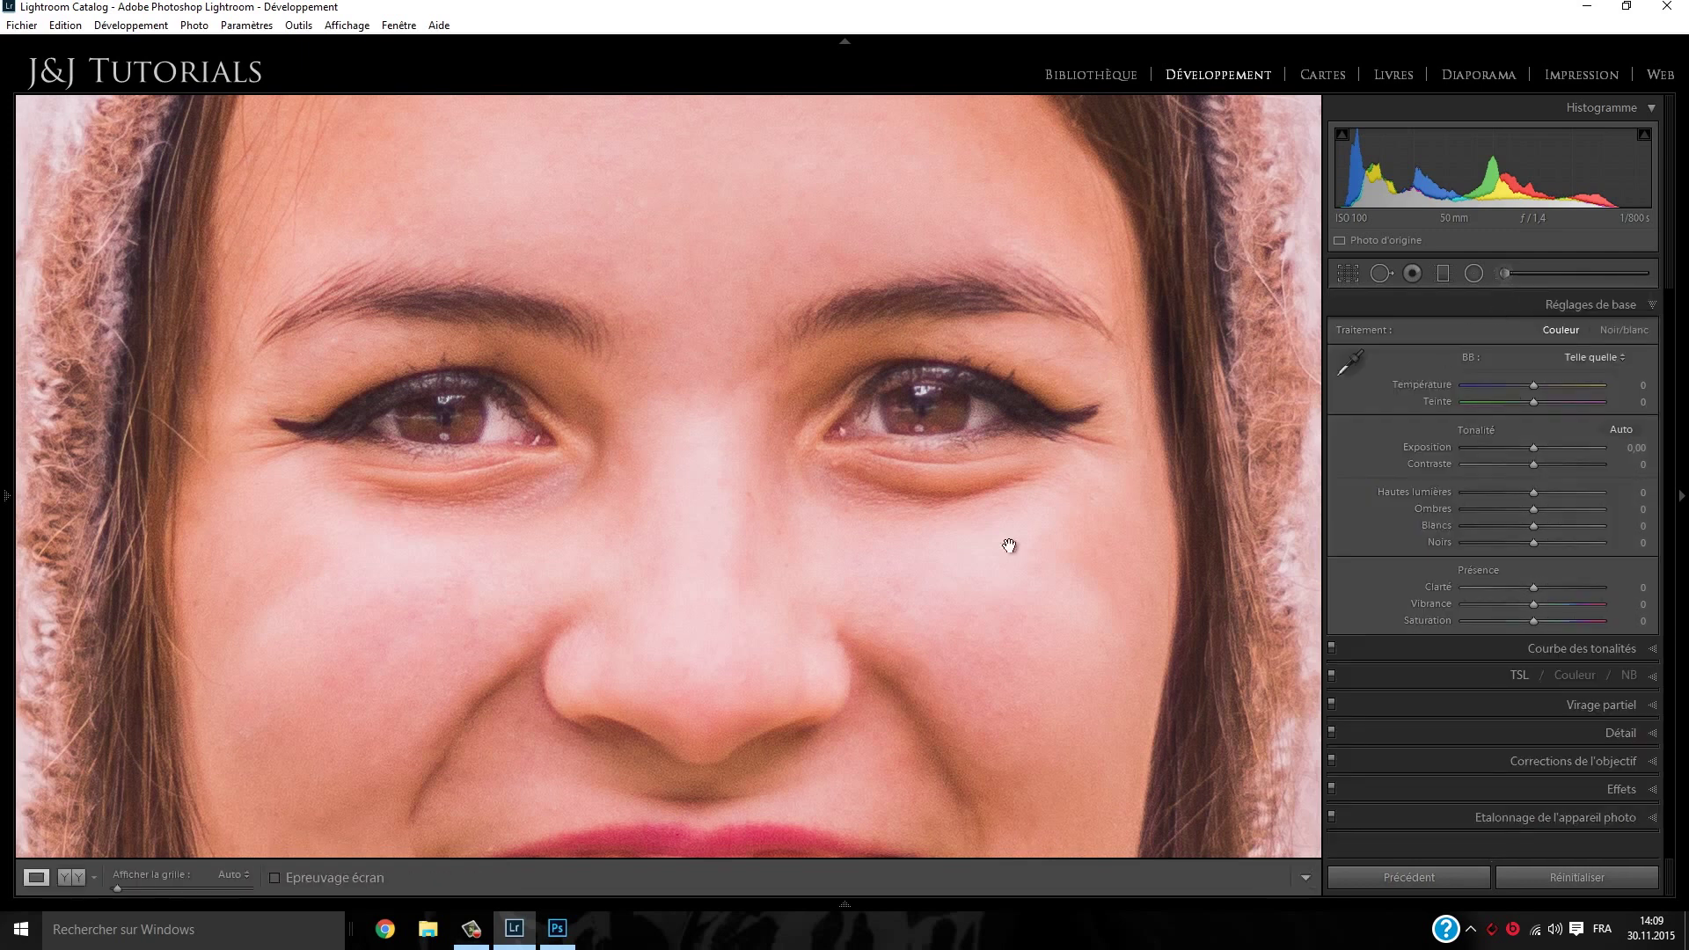
View the whole portrait and compare its before and after versions repeatedly
left_click(598, 607)
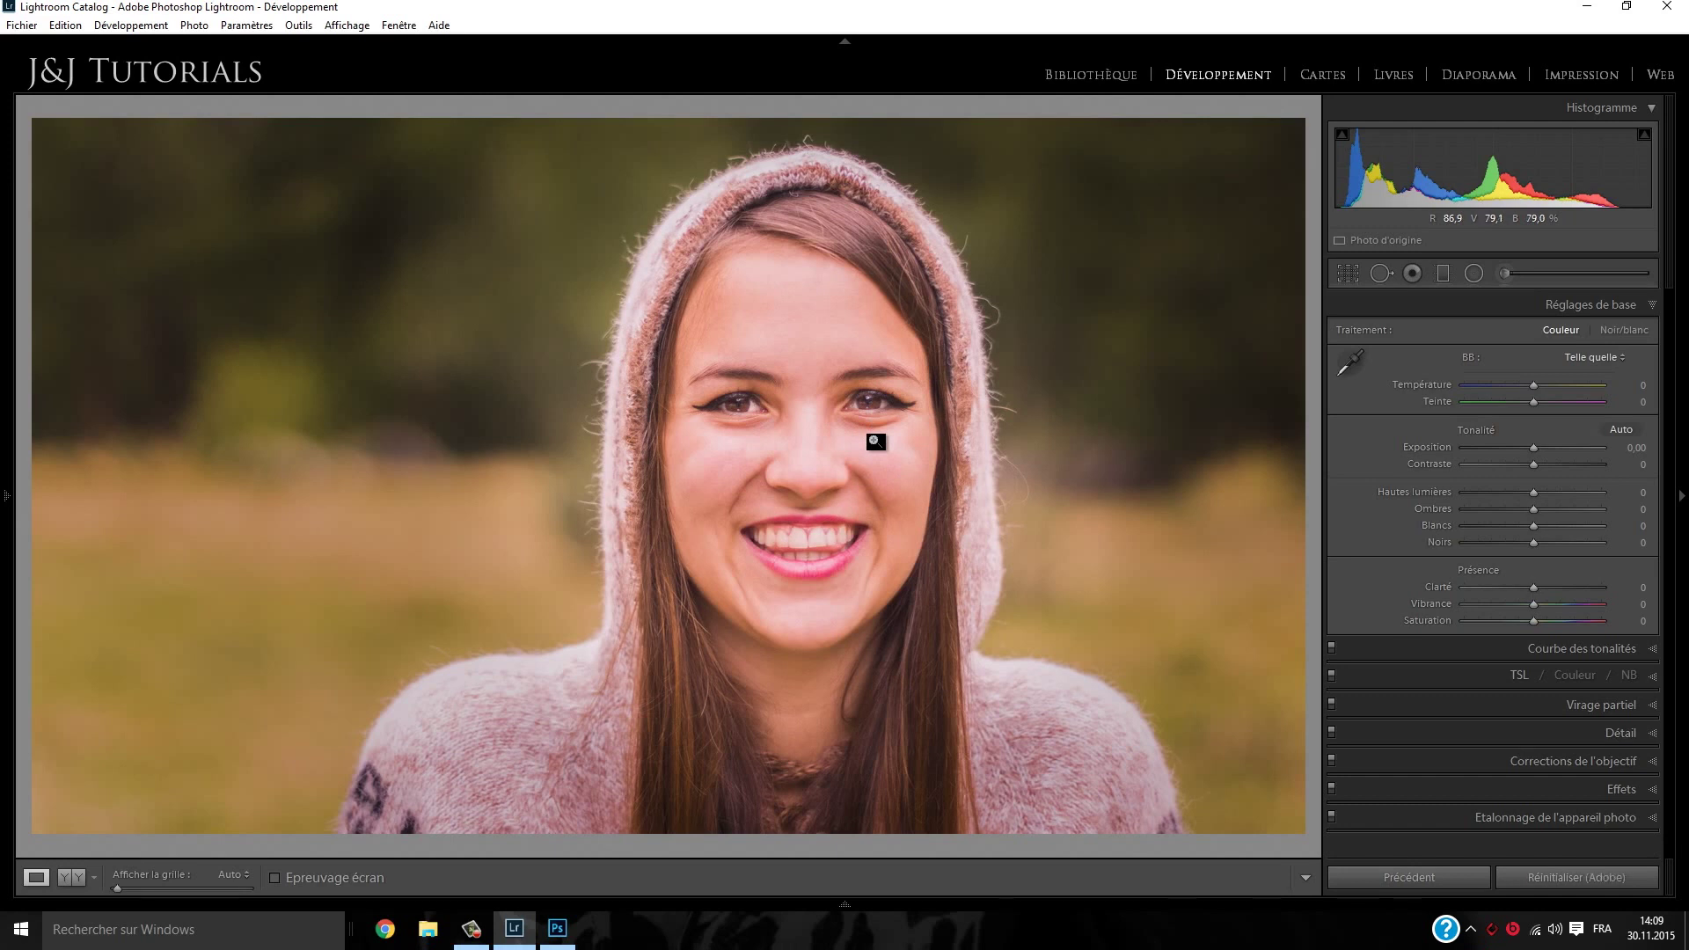
key("backslash")
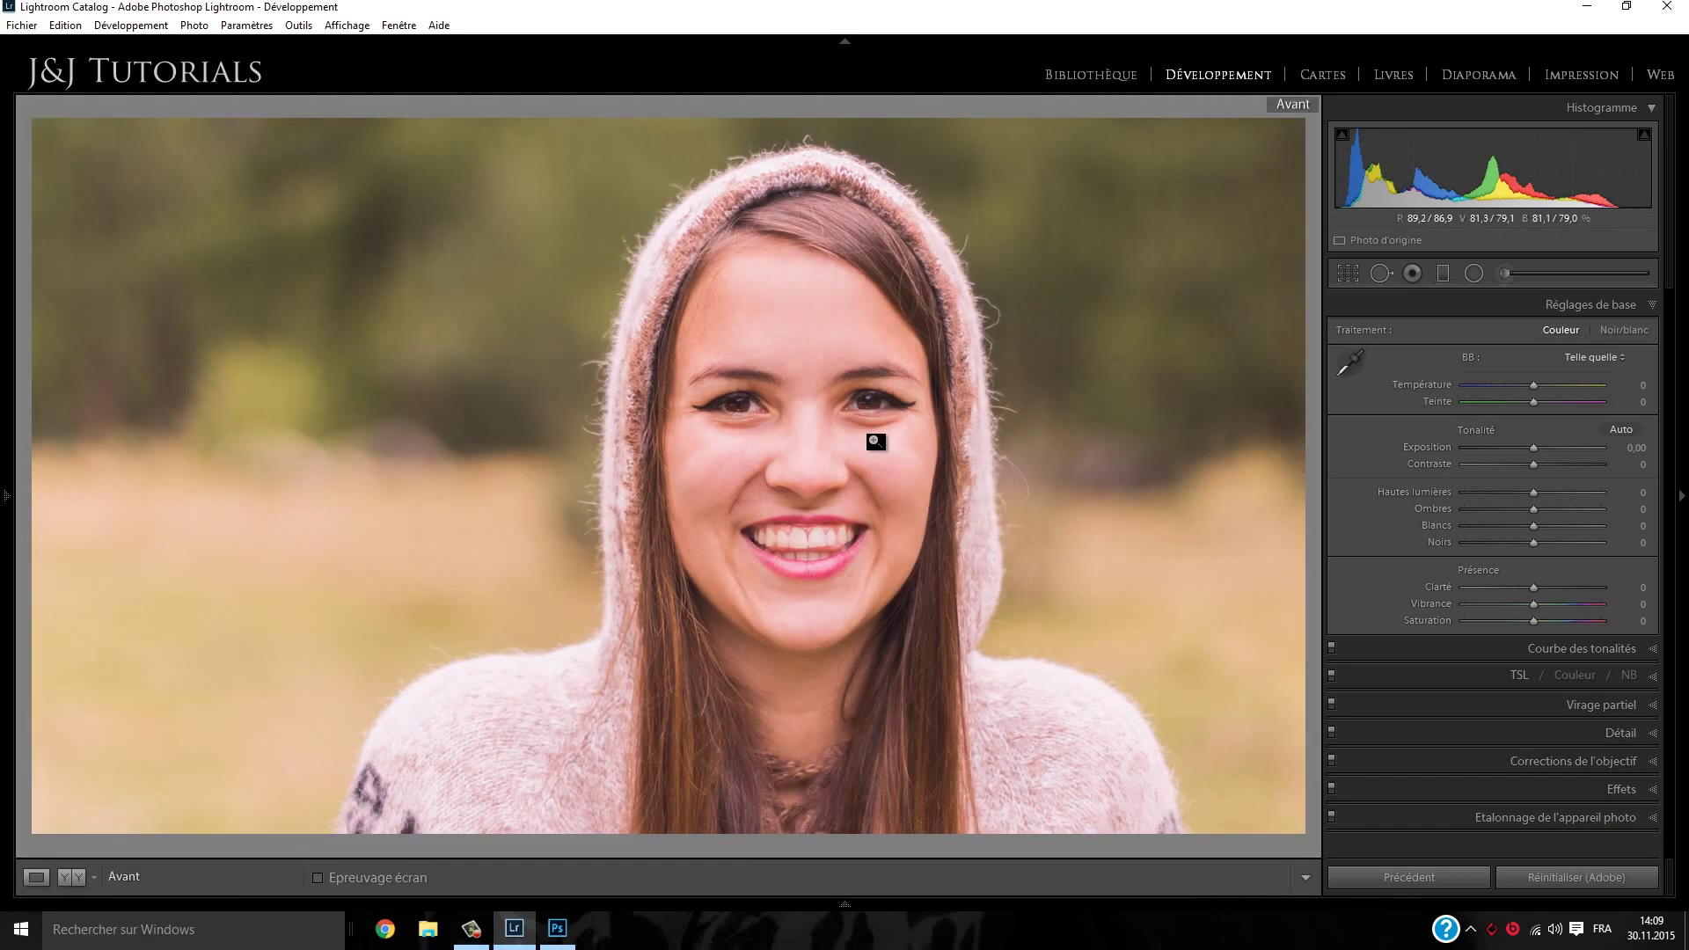
key("backslash")
key("backslash")
key("backslash")
key("backslash")
key("backslash")
key("backslash")
key("backslash")
key("backslash")
key("backslash")
key("backslash")
key("backslash")
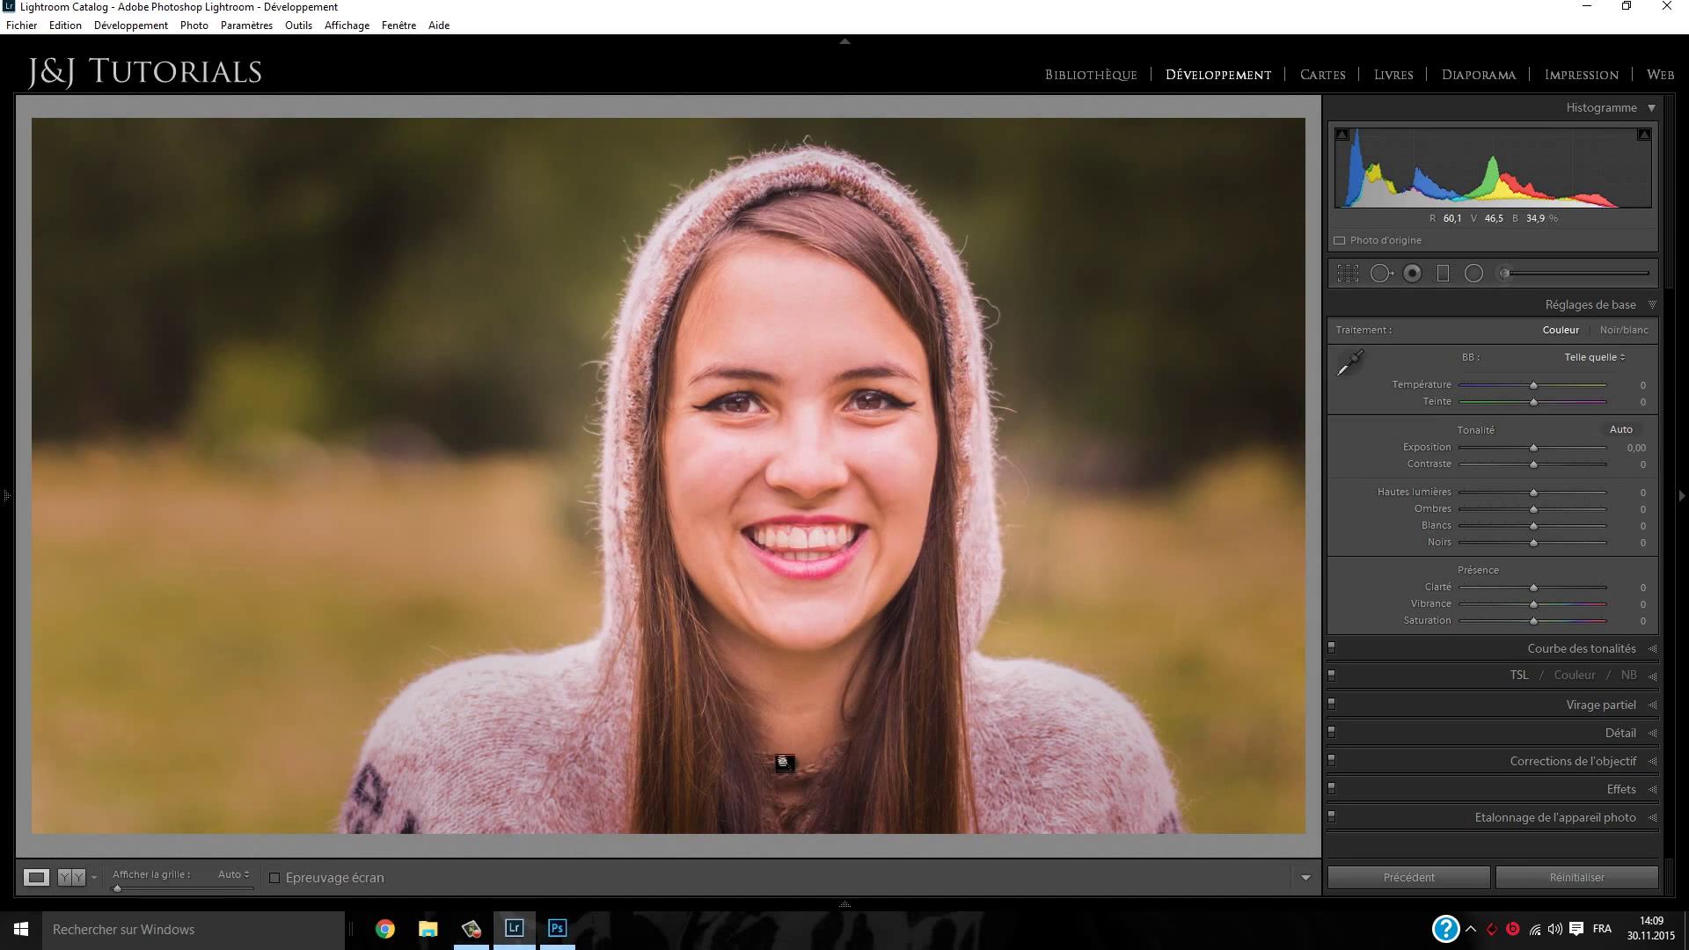
Add a horizontal graduated filter rising from the photo's lower edge to the chin, with exposure 0.72 and contrast 0
left_click(1445, 274)
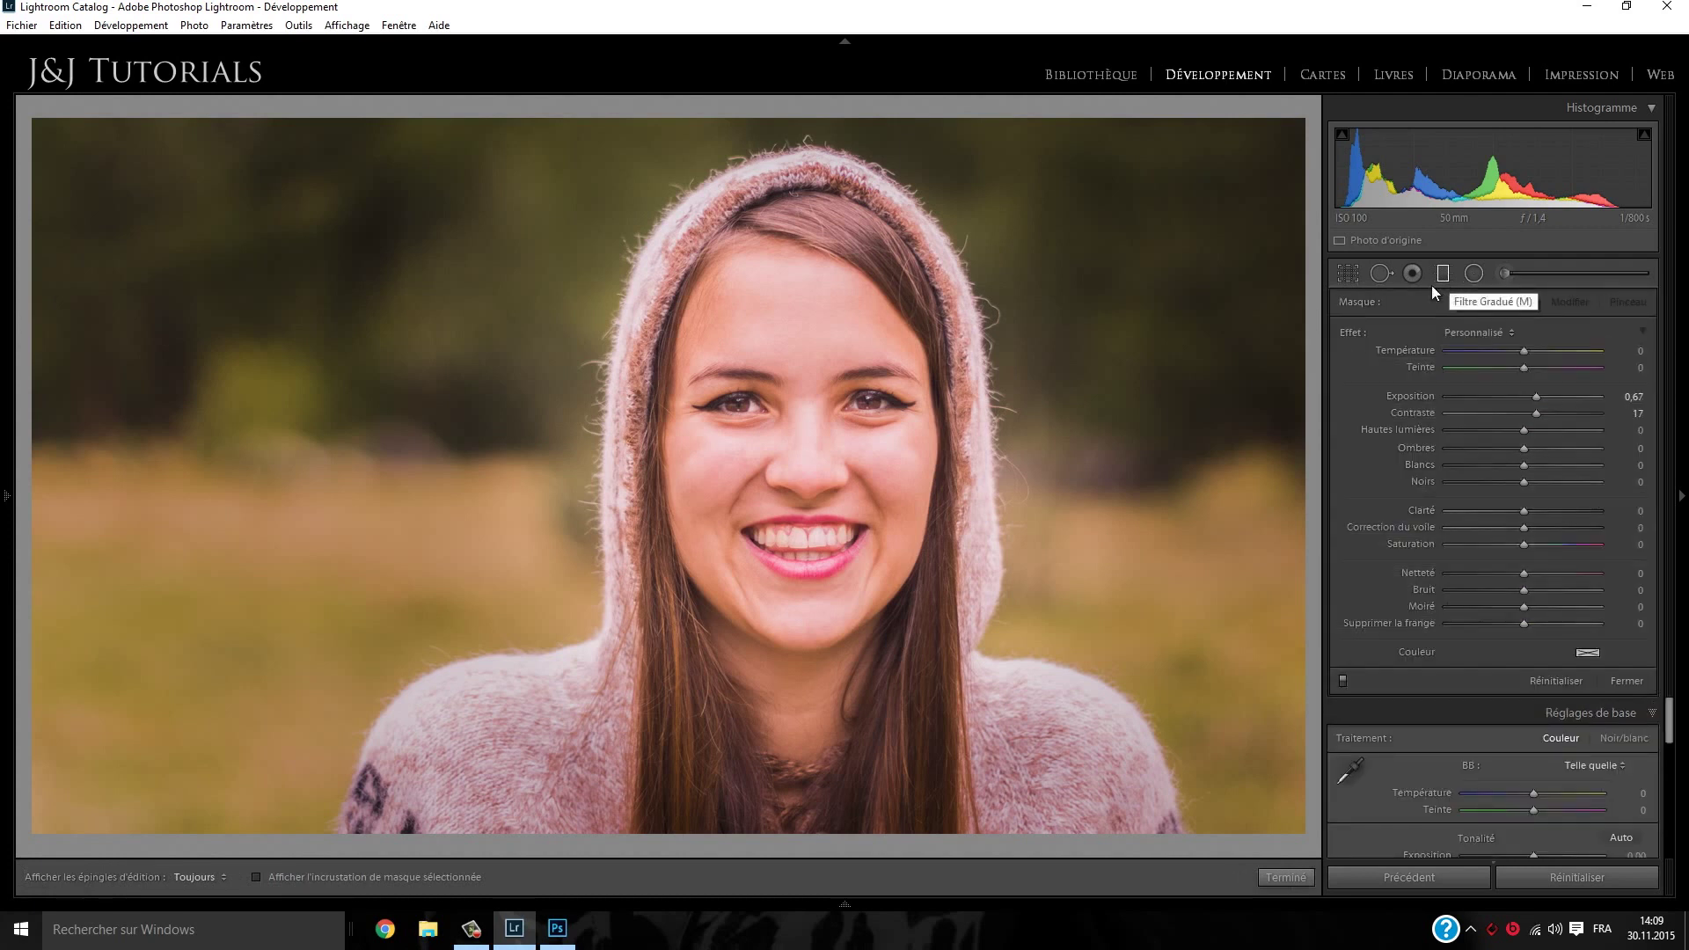
key("shift")
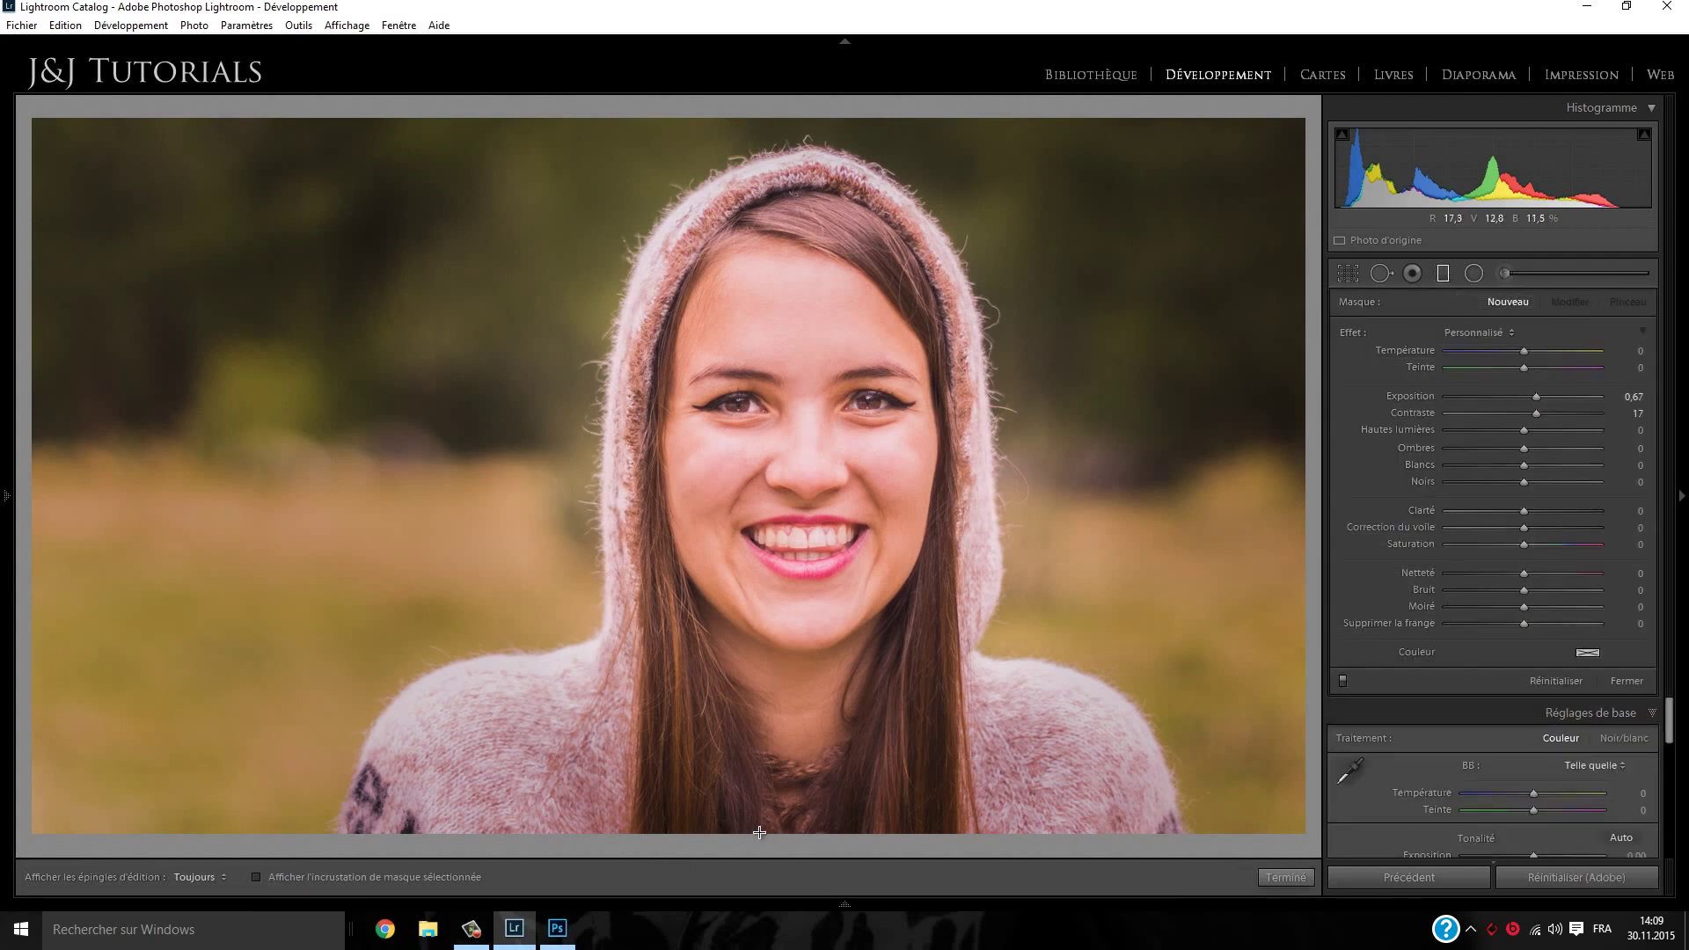
left_click_drag(760, 786, 753, 640)
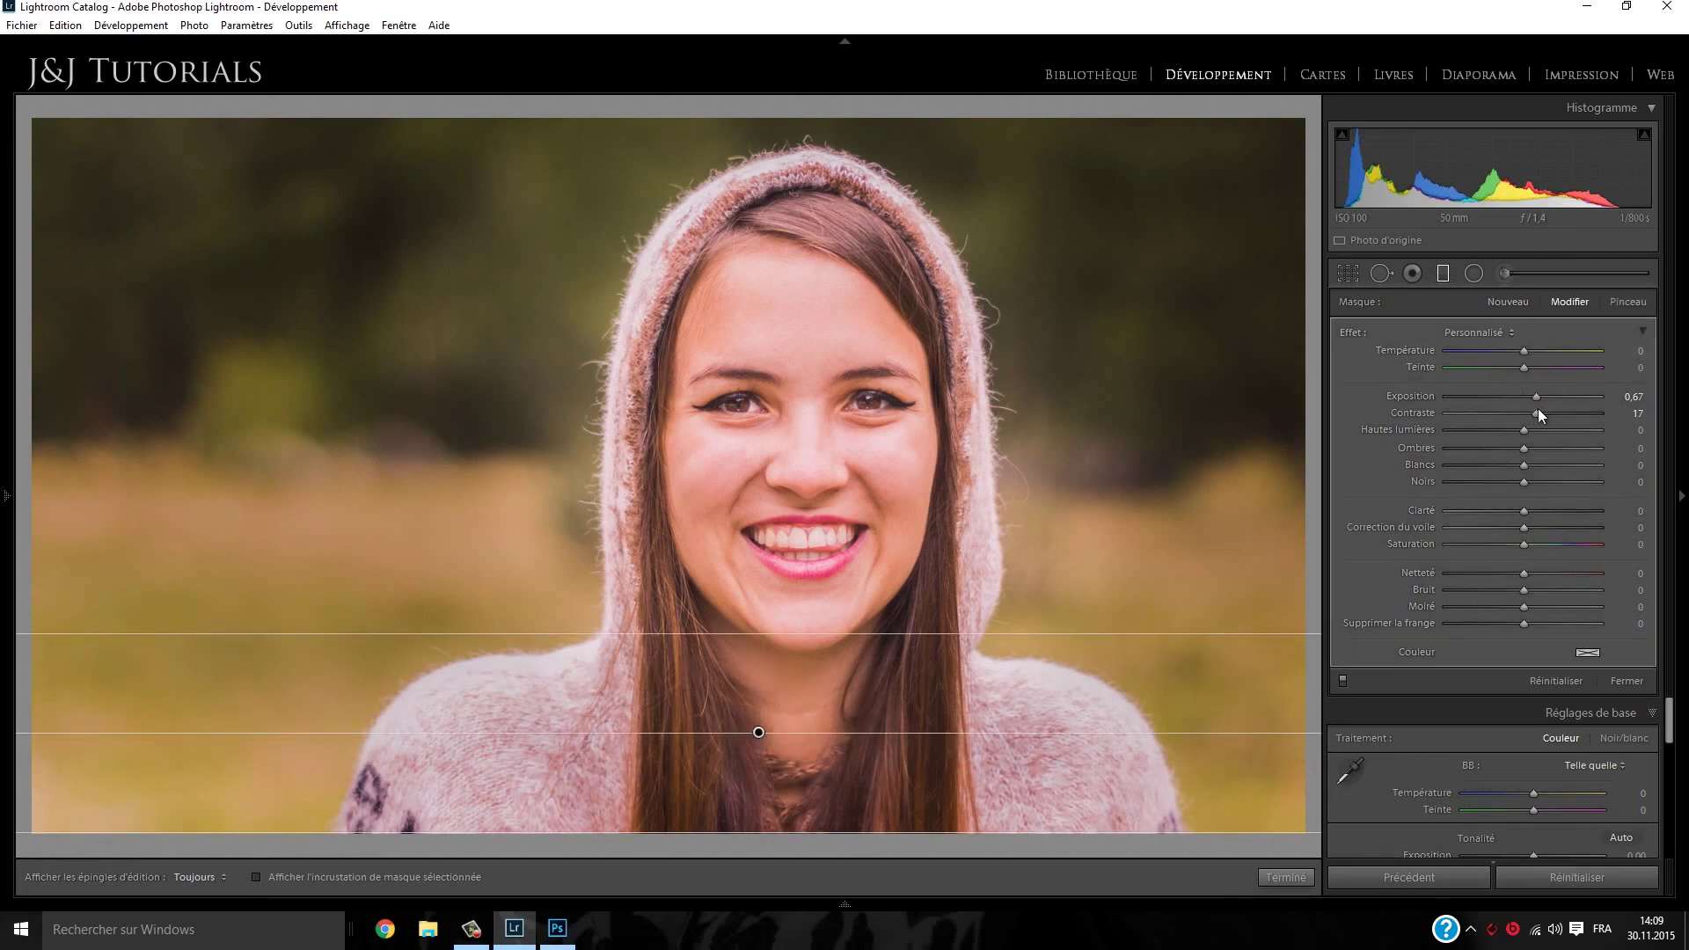
double_click(1433, 414)
left_click_drag(1537, 396, 1512, 397)
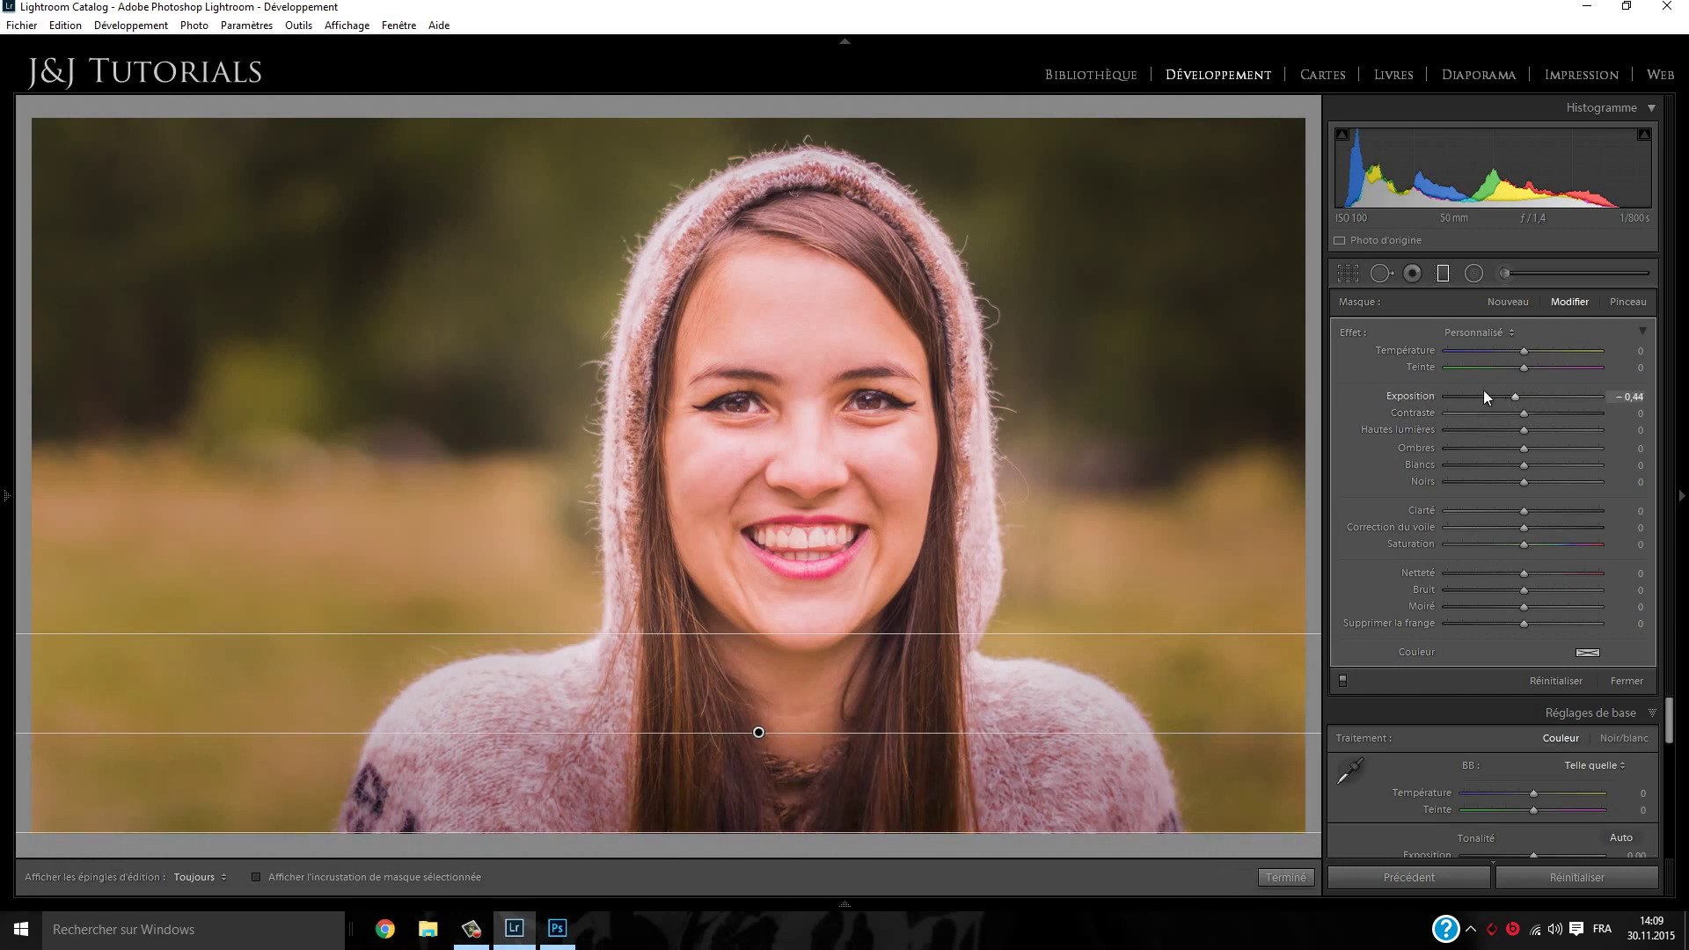
double_click(1423, 394)
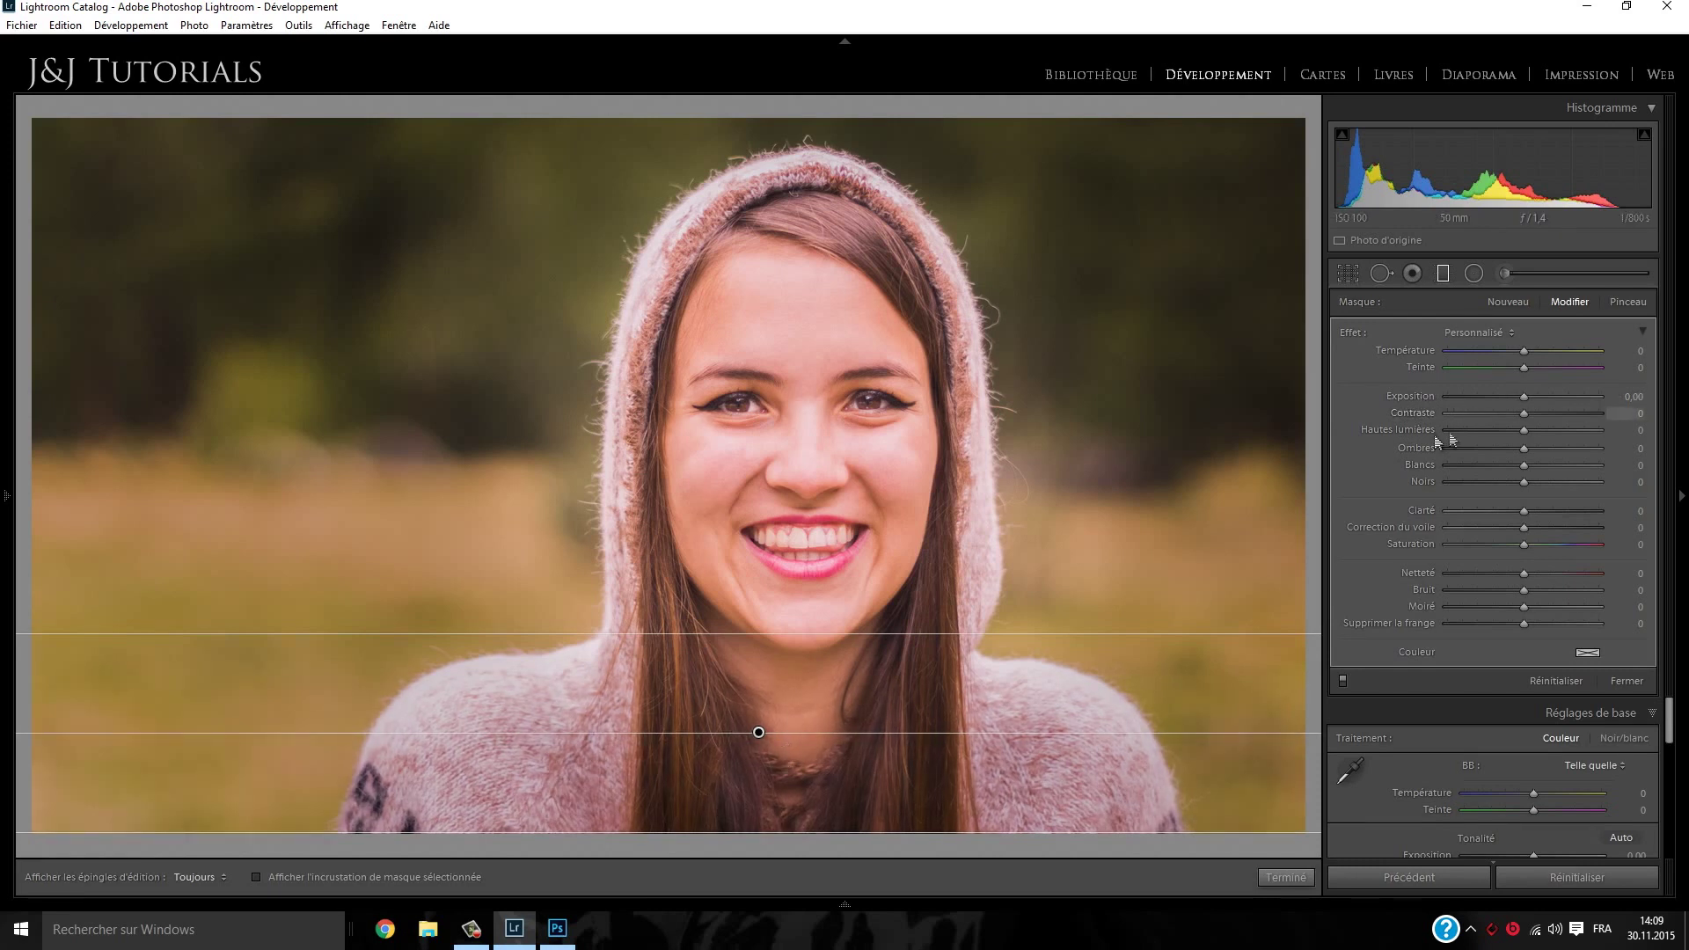
left_click_drag(1535, 396, 1540, 396)
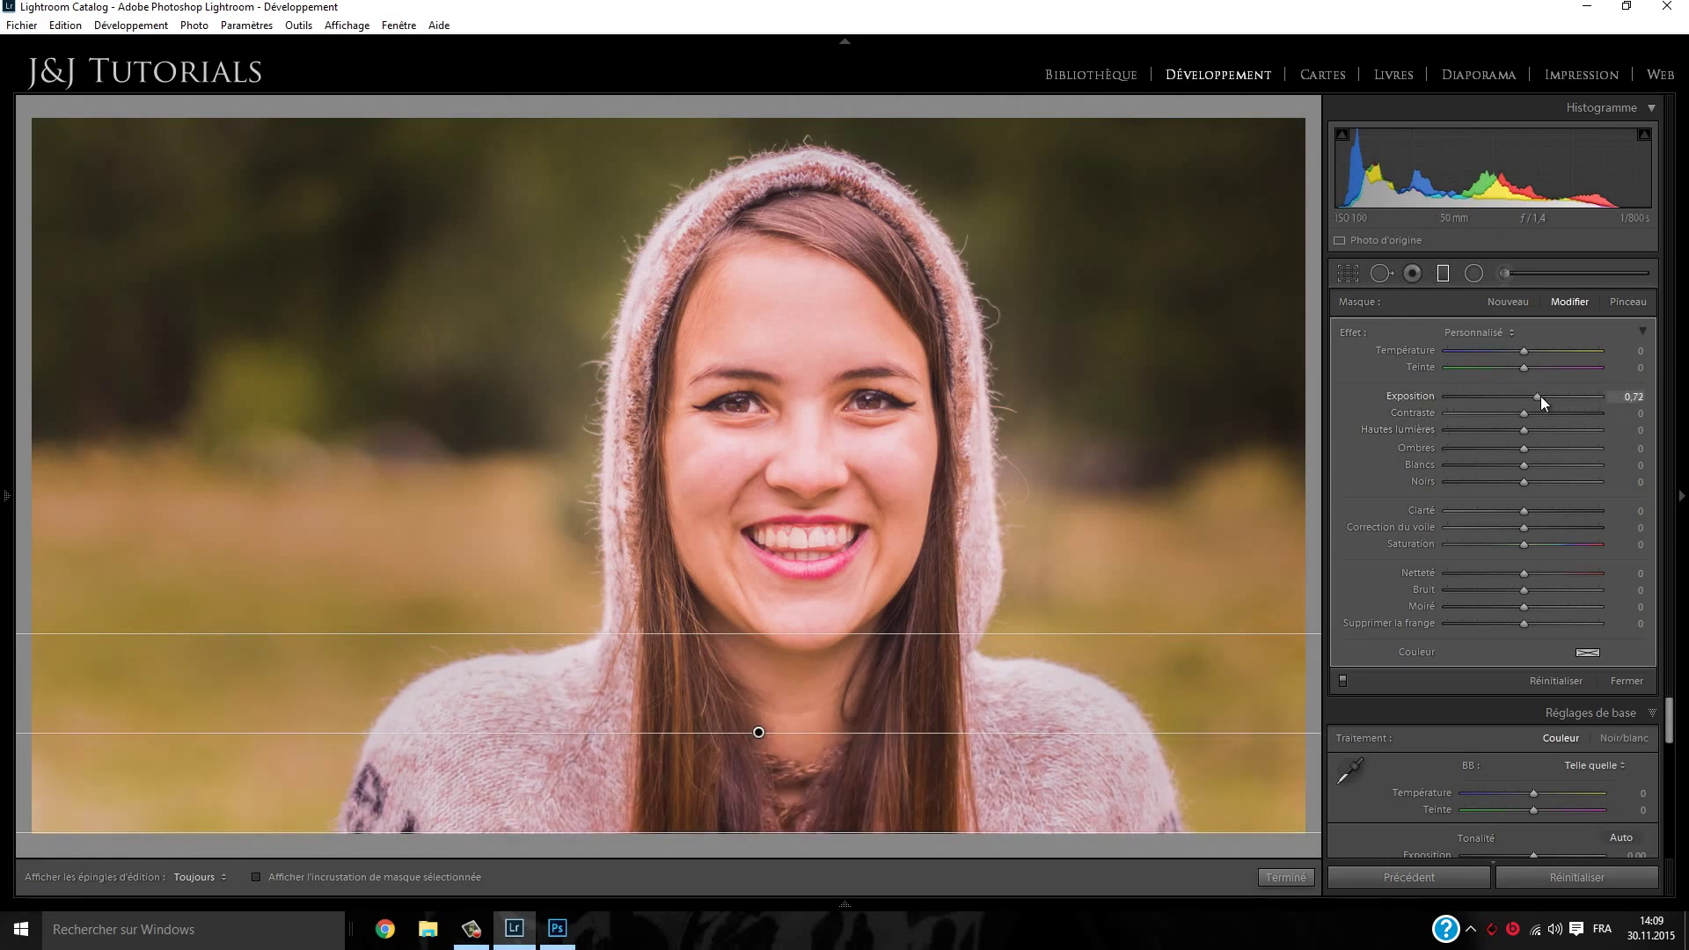
Shift the graduated filter up so it centres on the neck, set its saturation to −20 and finish editing it
left_click_drag(762, 731, 769, 691)
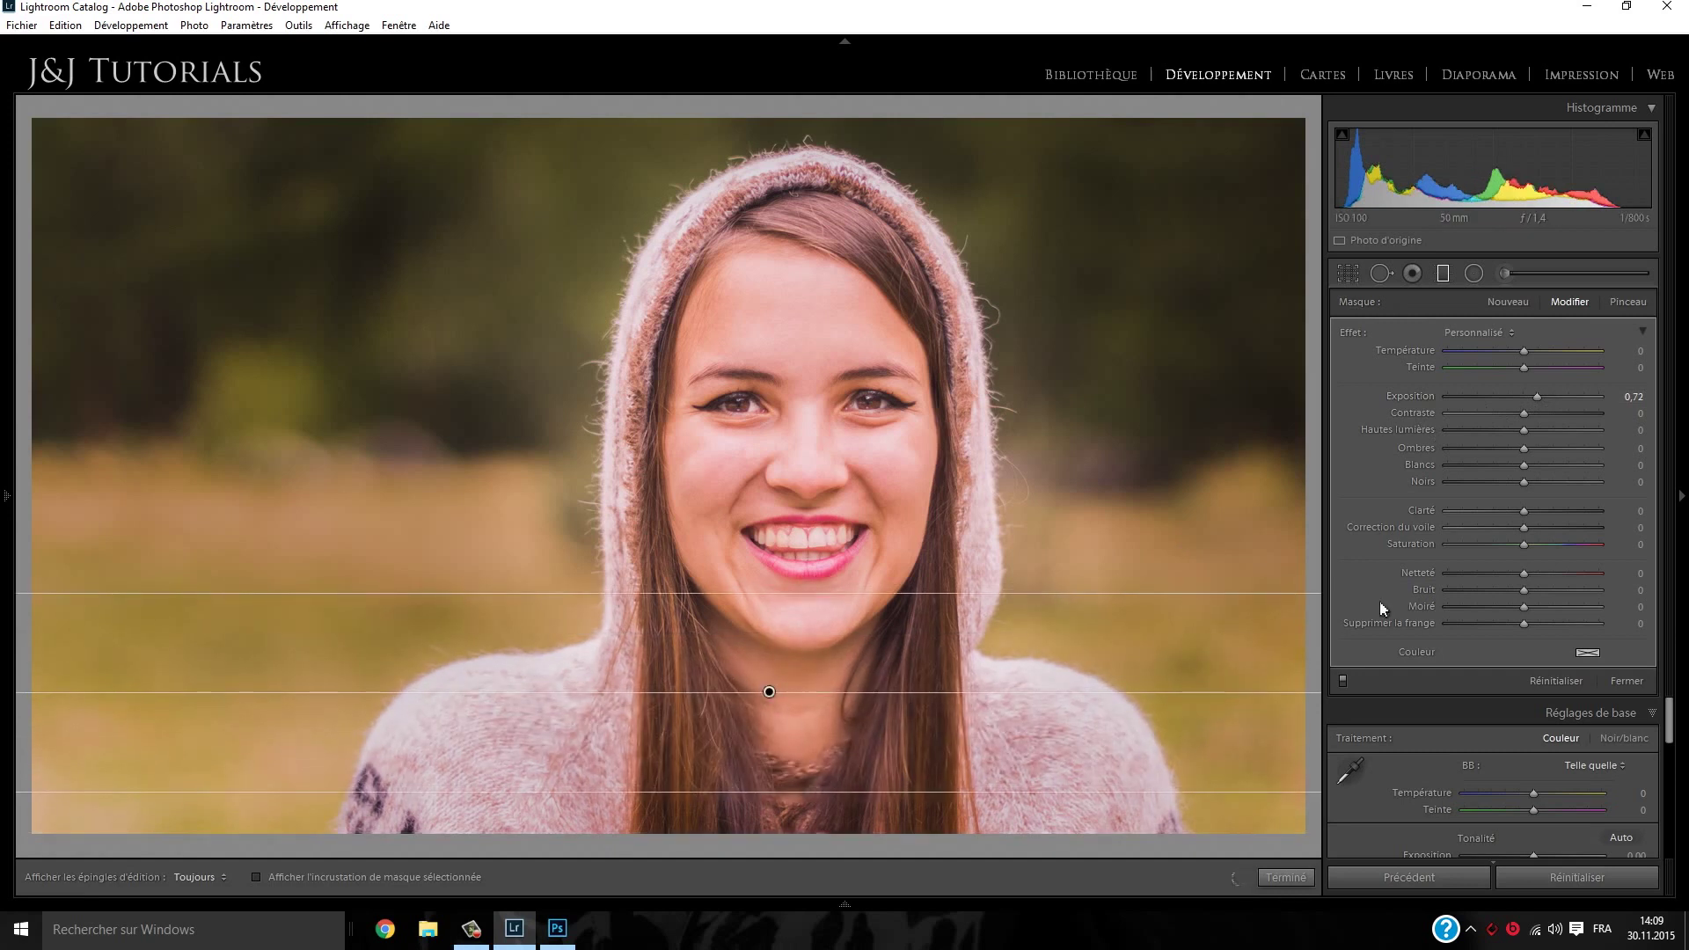
left_click_drag(1515, 544, 1510, 548)
left_click_drag(768, 695, 806, 683)
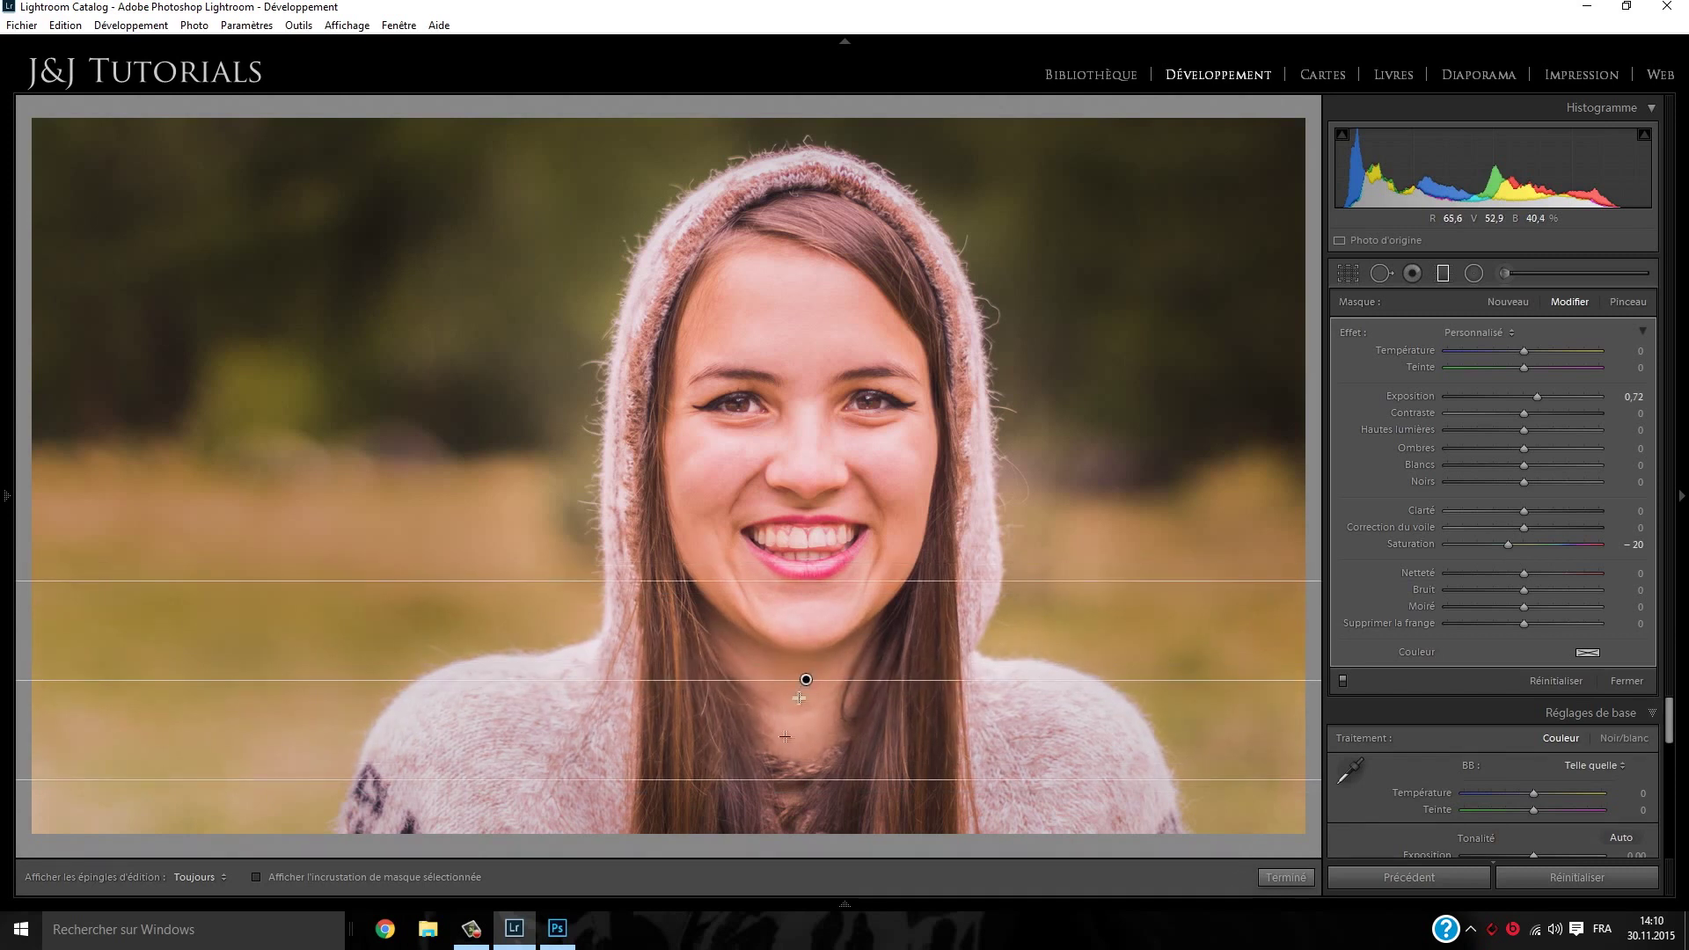
left_click(1443, 272)
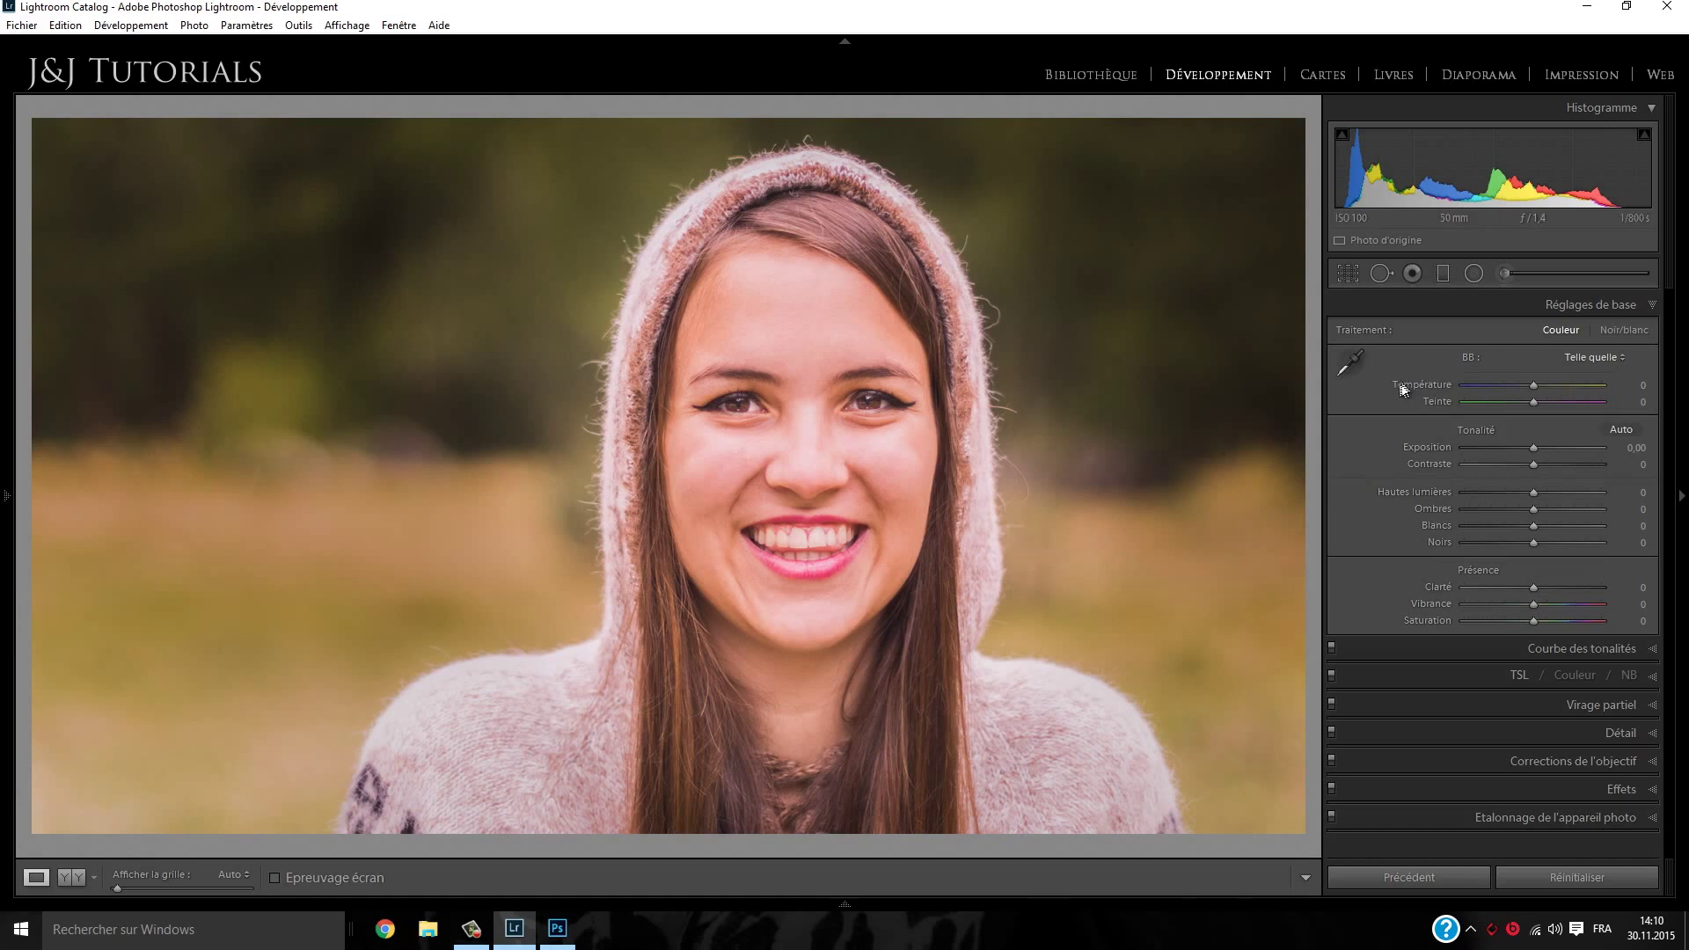
Reopen the radial filter centred on the face and set its sharpness to 25
left_click(1475, 272)
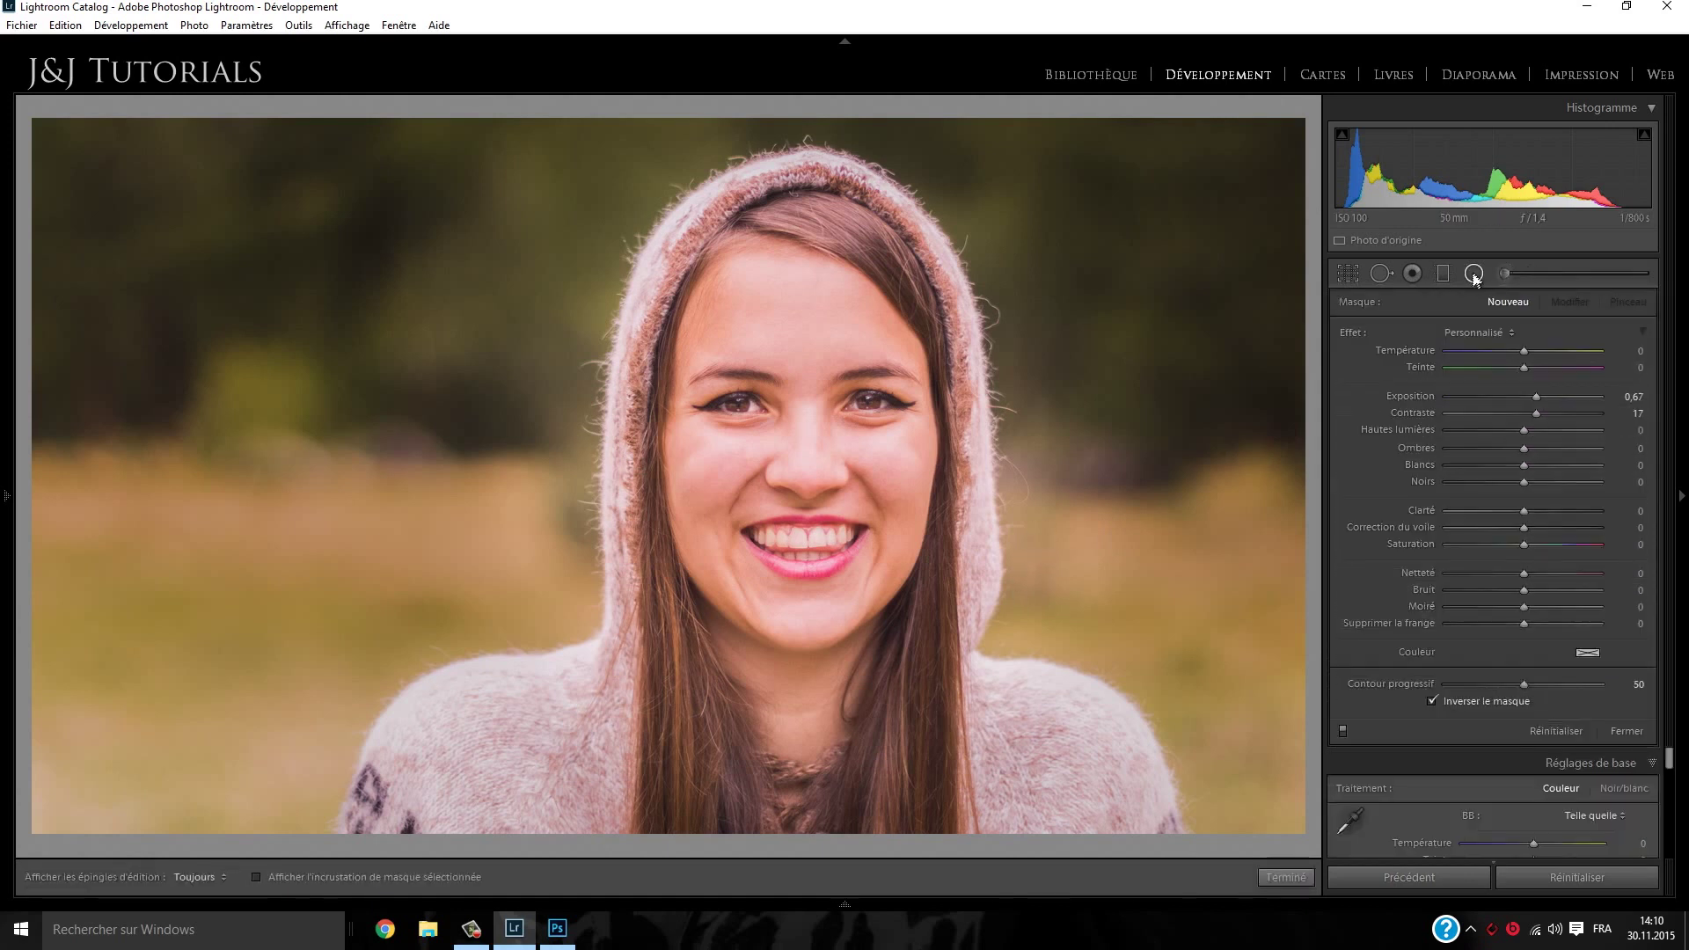
left_click(800, 469)
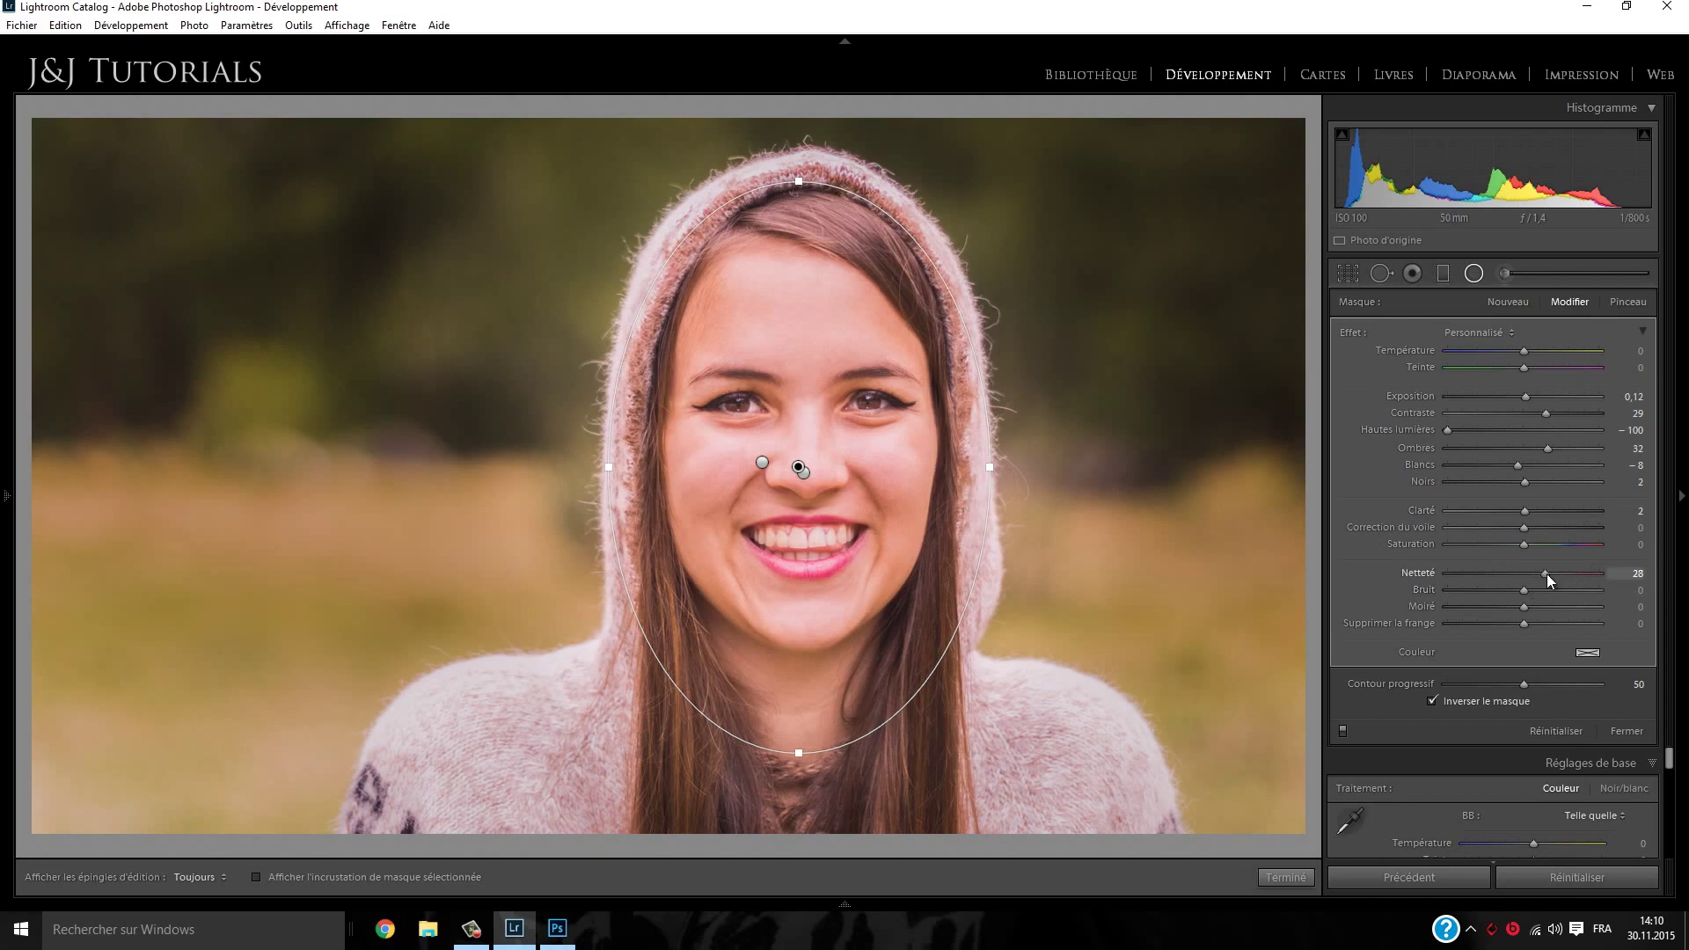
left_click_drag(1545, 574, 1545, 466)
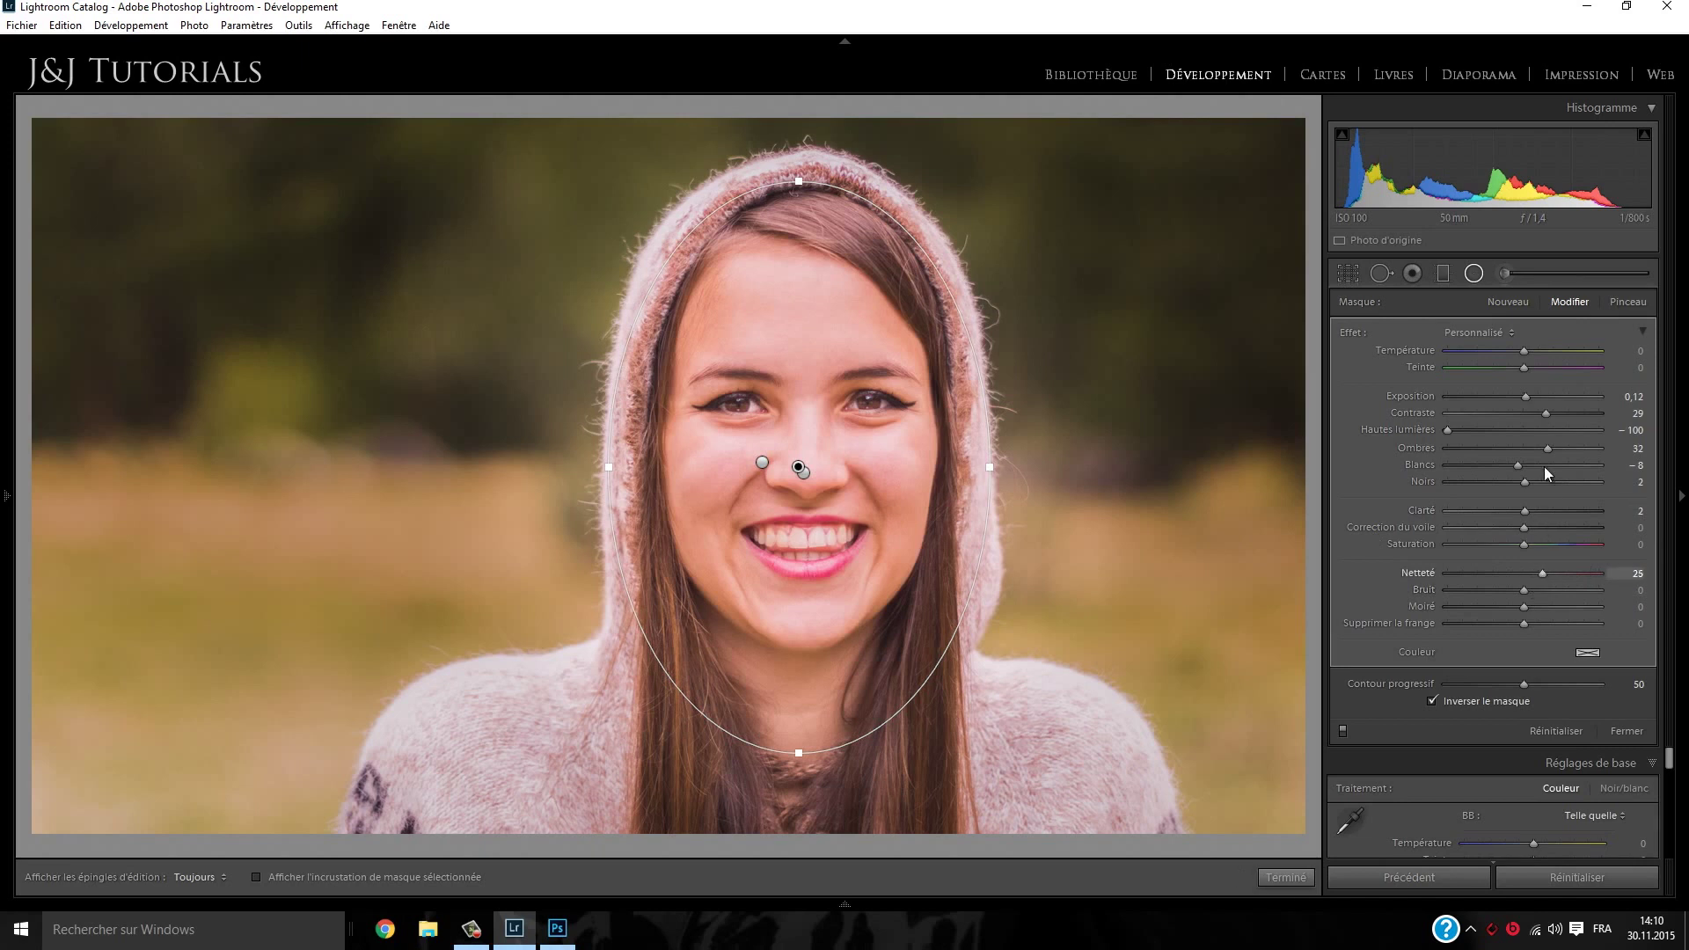
Strengthen the eye brush adjustment to exposure 1.09, contrast 41 and sharpness 41, and finish editing it
left_click(1548, 282)
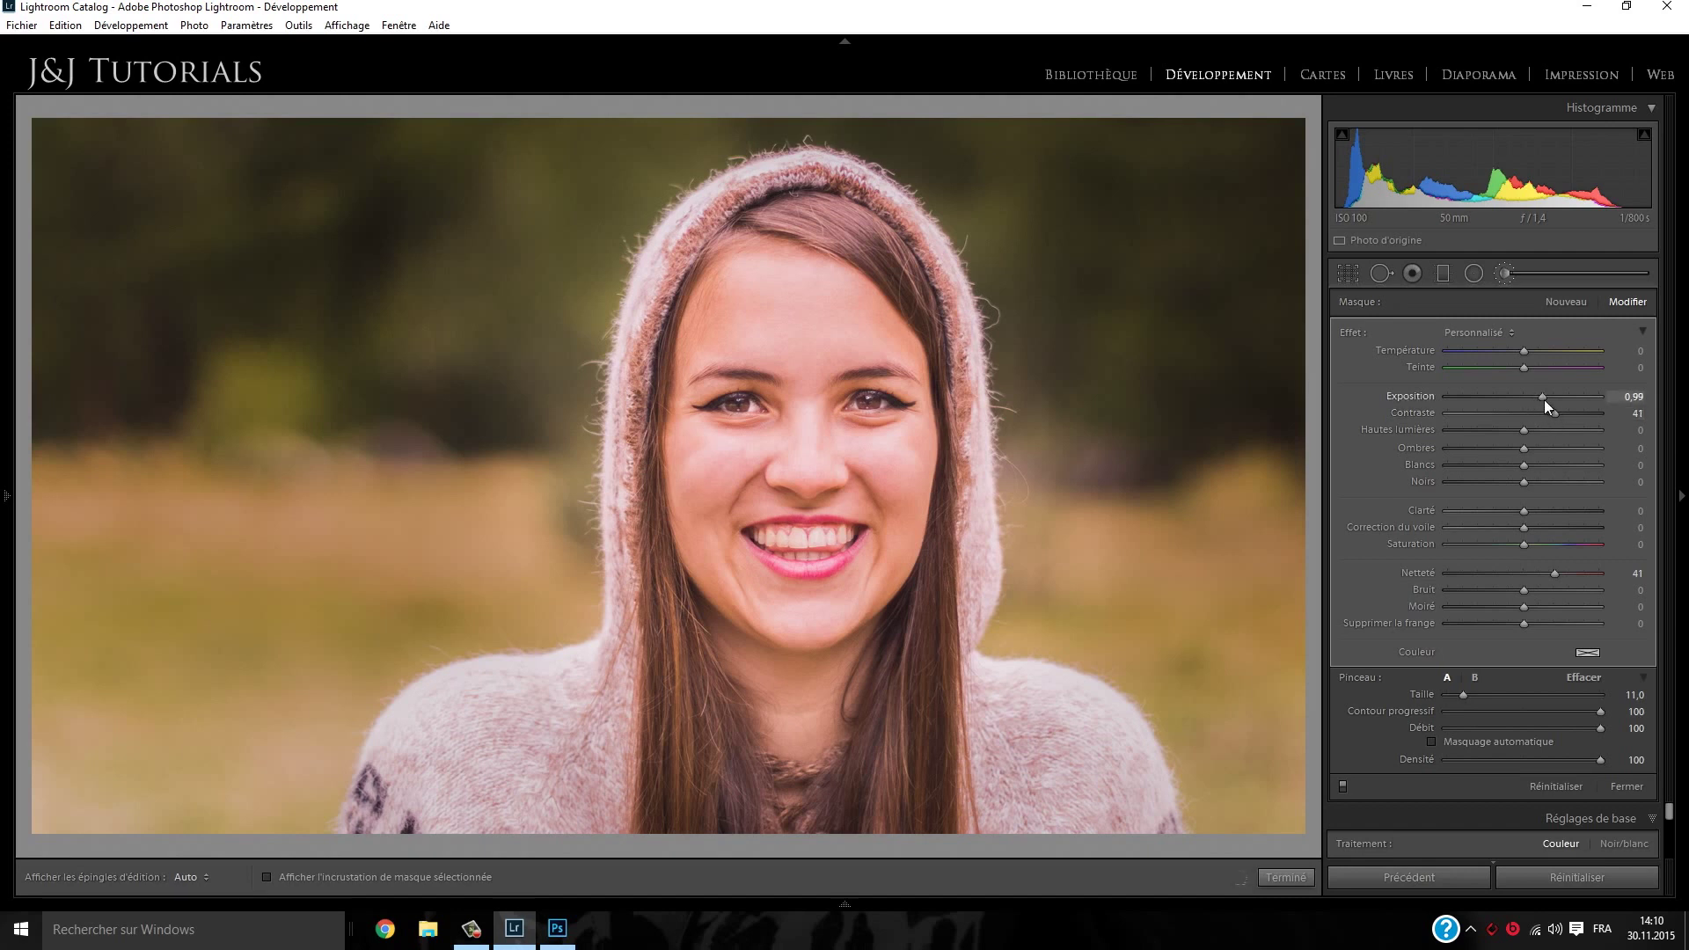
left_click_drag(1578, 401, 1553, 403)
left_click_drag(1550, 418, 1556, 420)
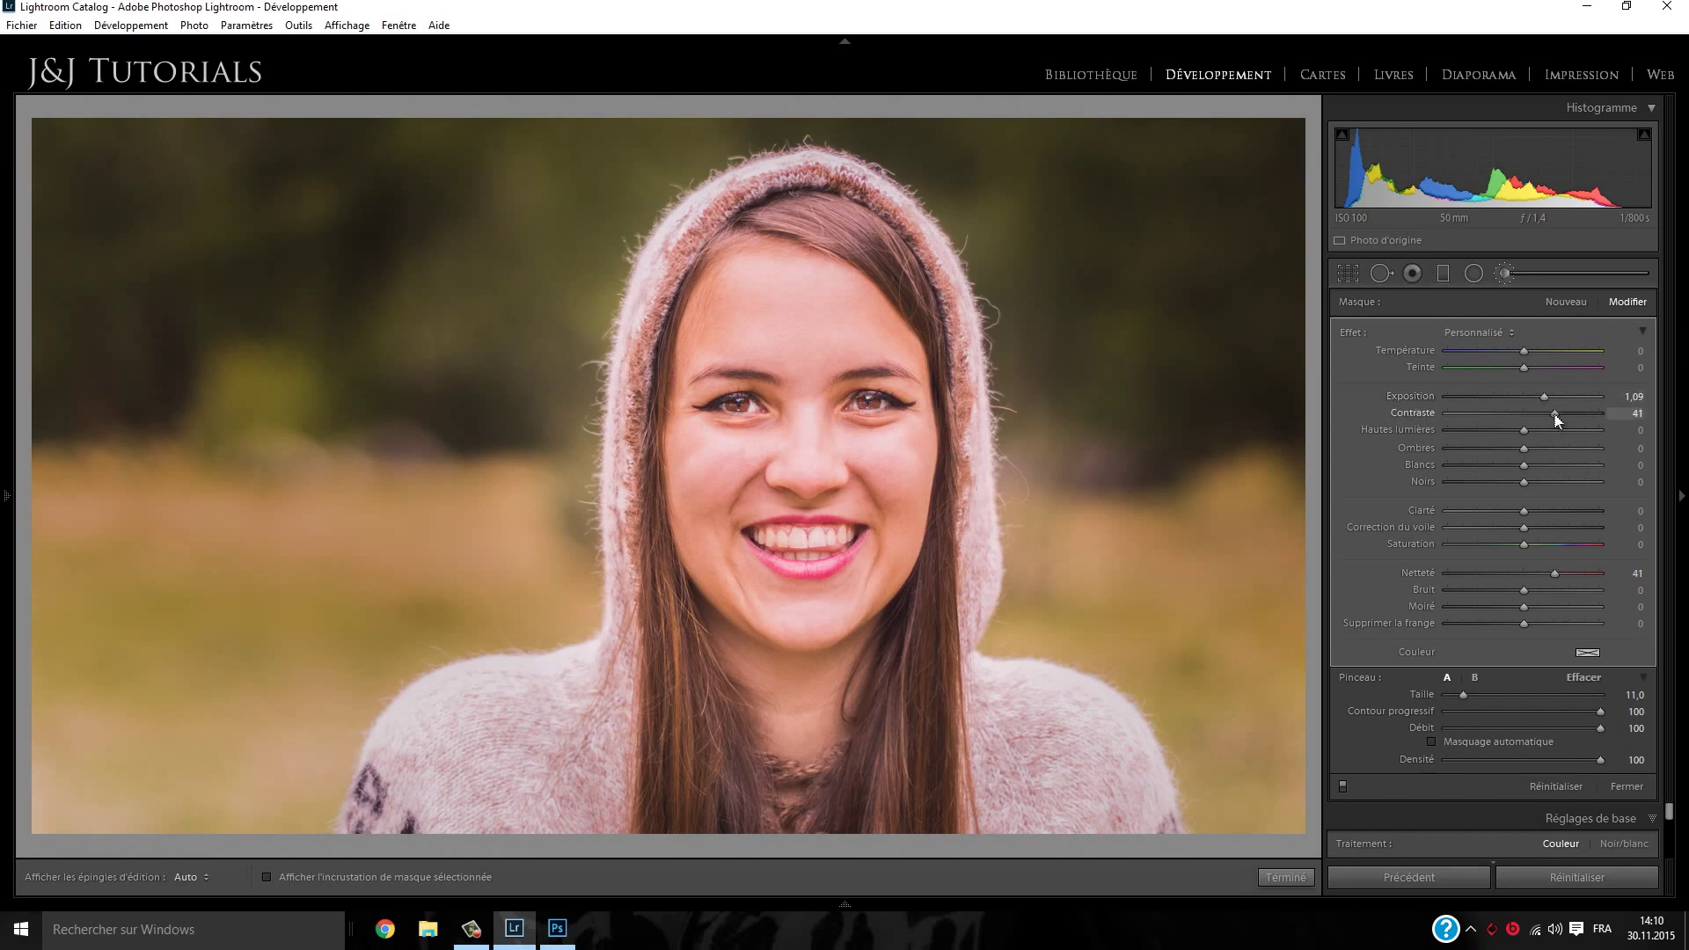
left_click(1538, 272)
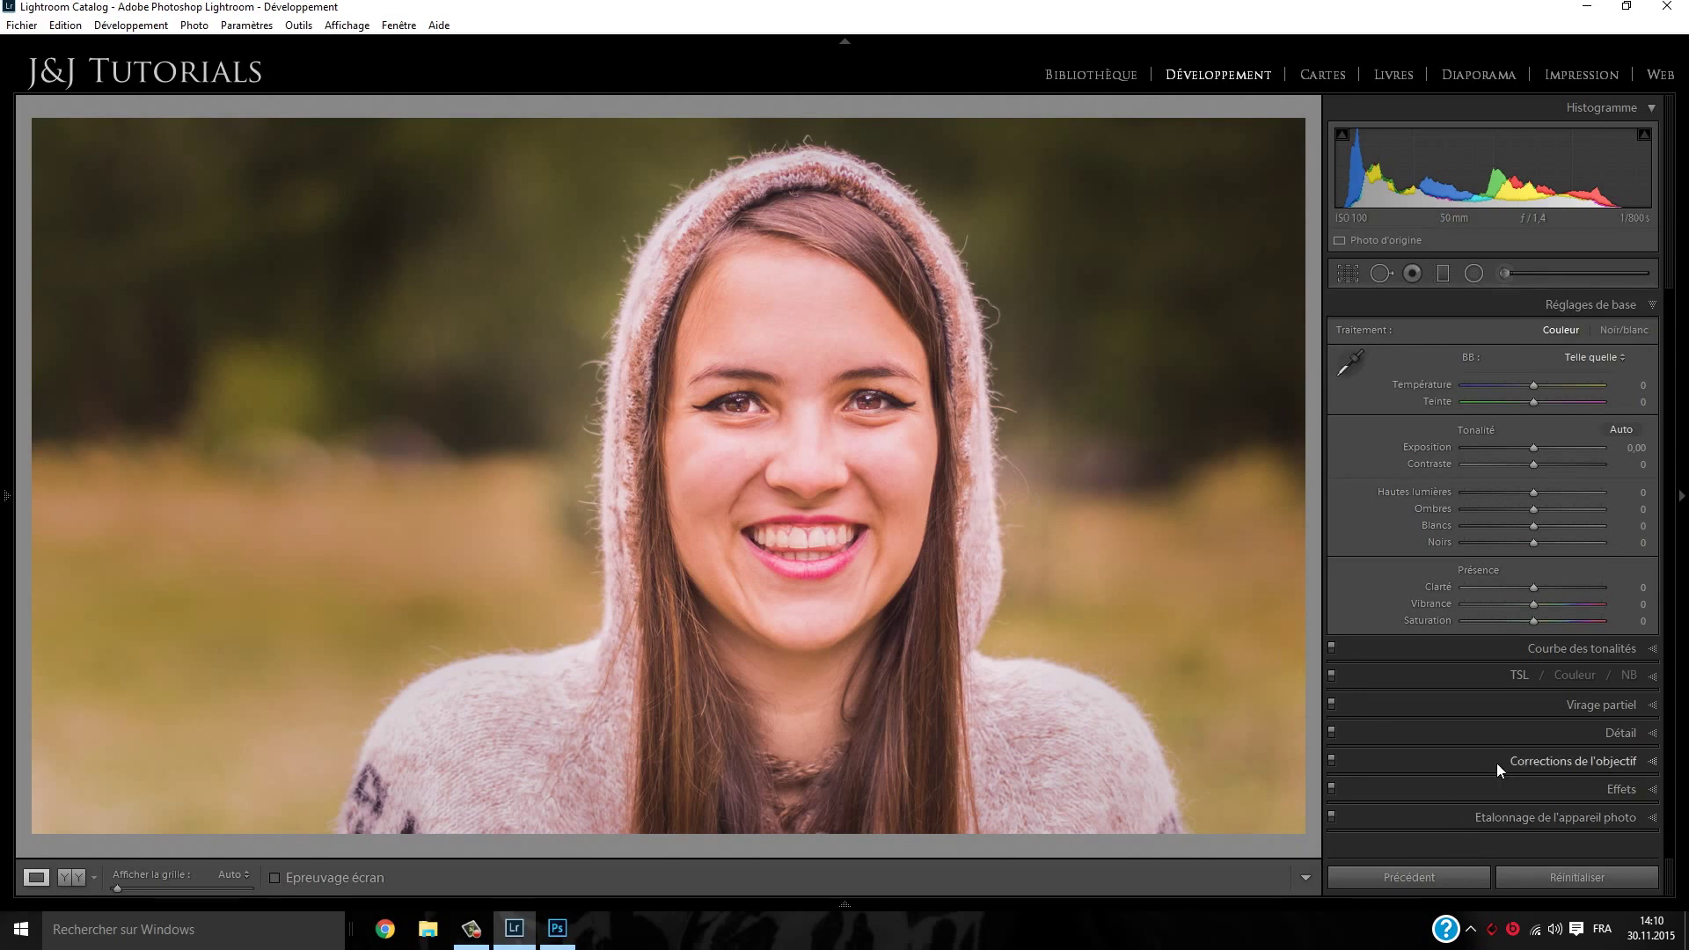
Apply split toning with highlights at hue 337 and saturation 10, and shadows at hue 85 and saturation 10
left_click(1502, 704)
left_click_drag(1465, 447, 1596, 435)
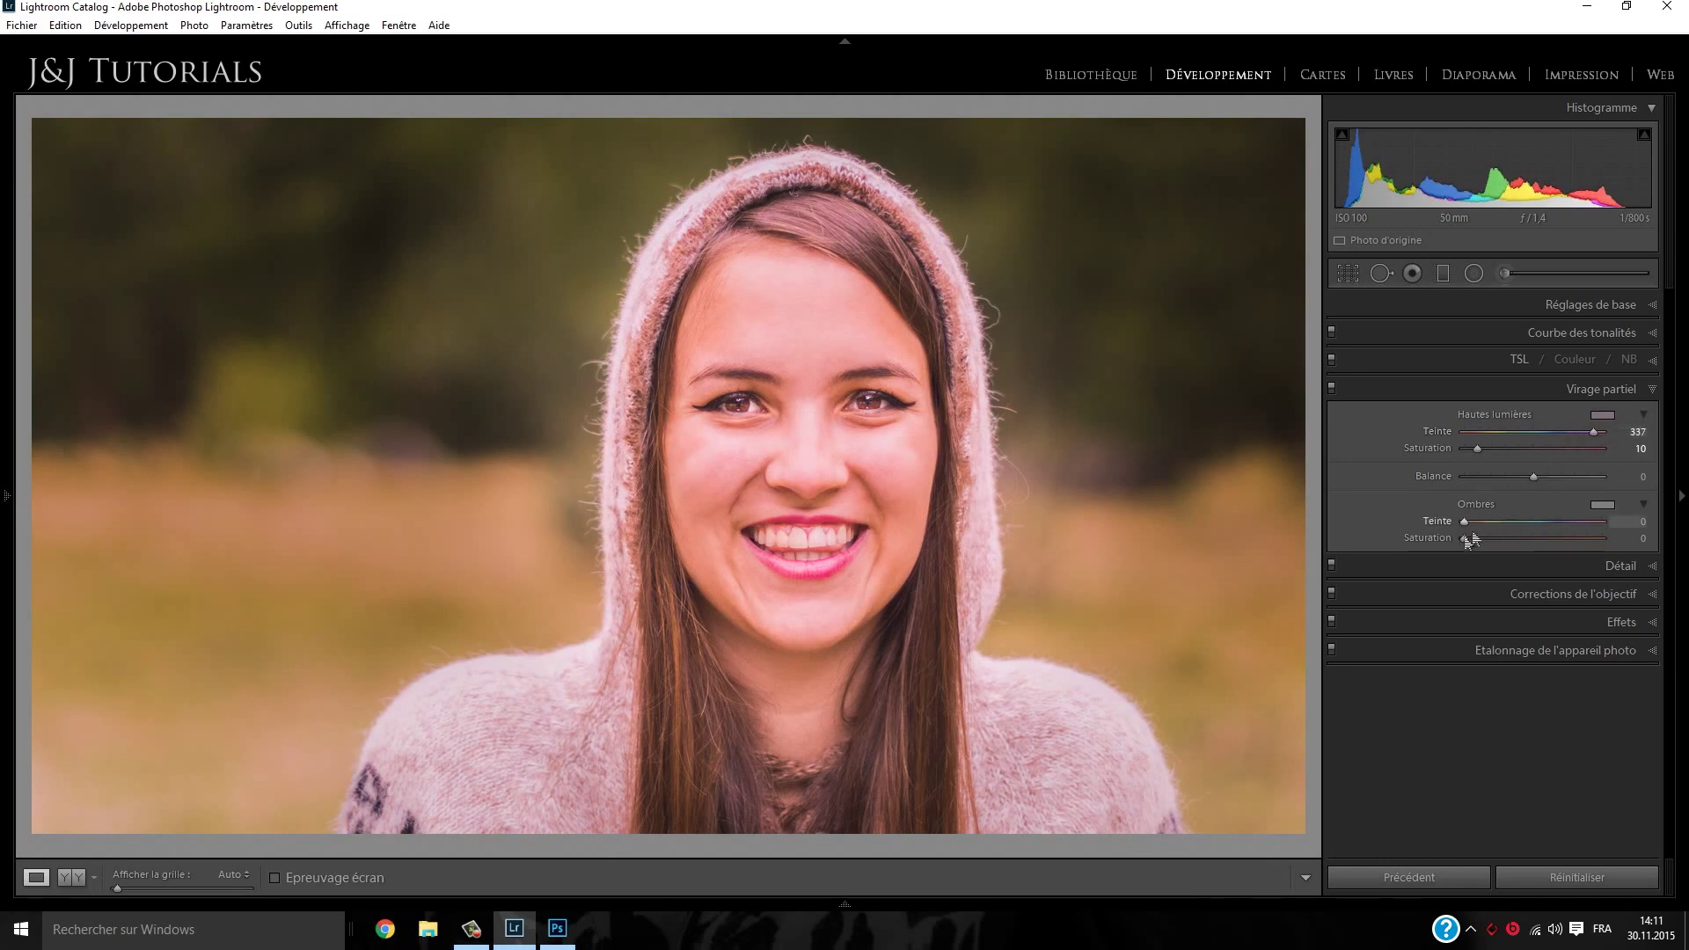
left_click_drag(1464, 538, 1481, 544)
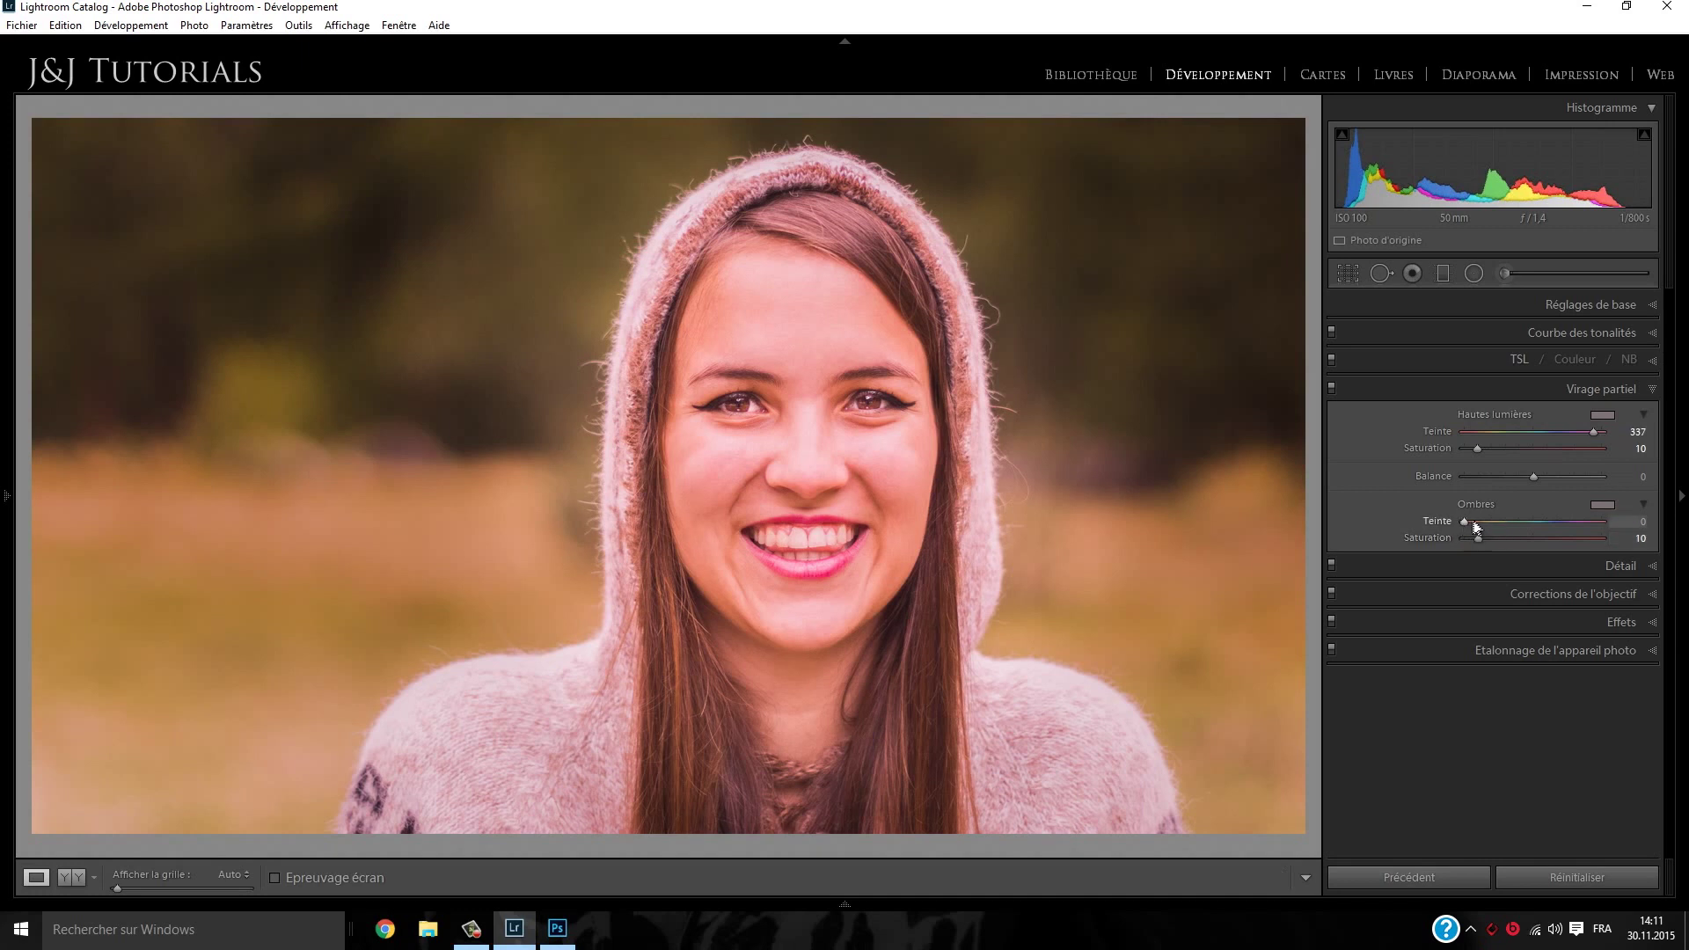
left_click_drag(1465, 522, 1499, 520)
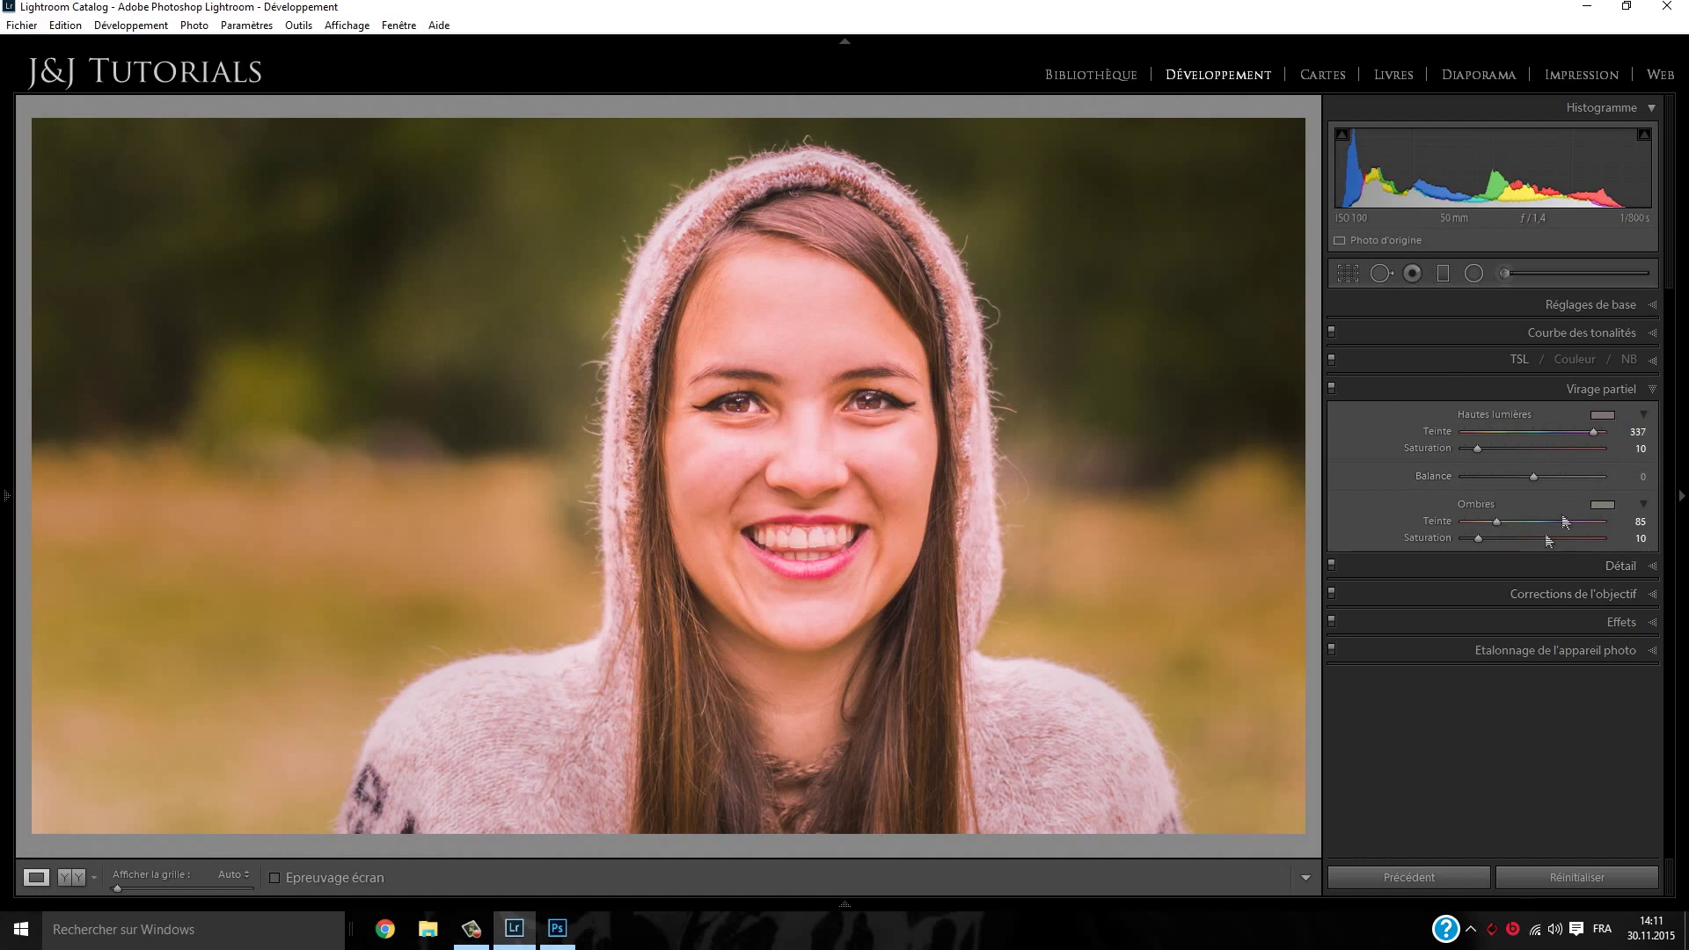
Add a subtle dark post-crop vignette with an amount of −10
left_click(1454, 624)
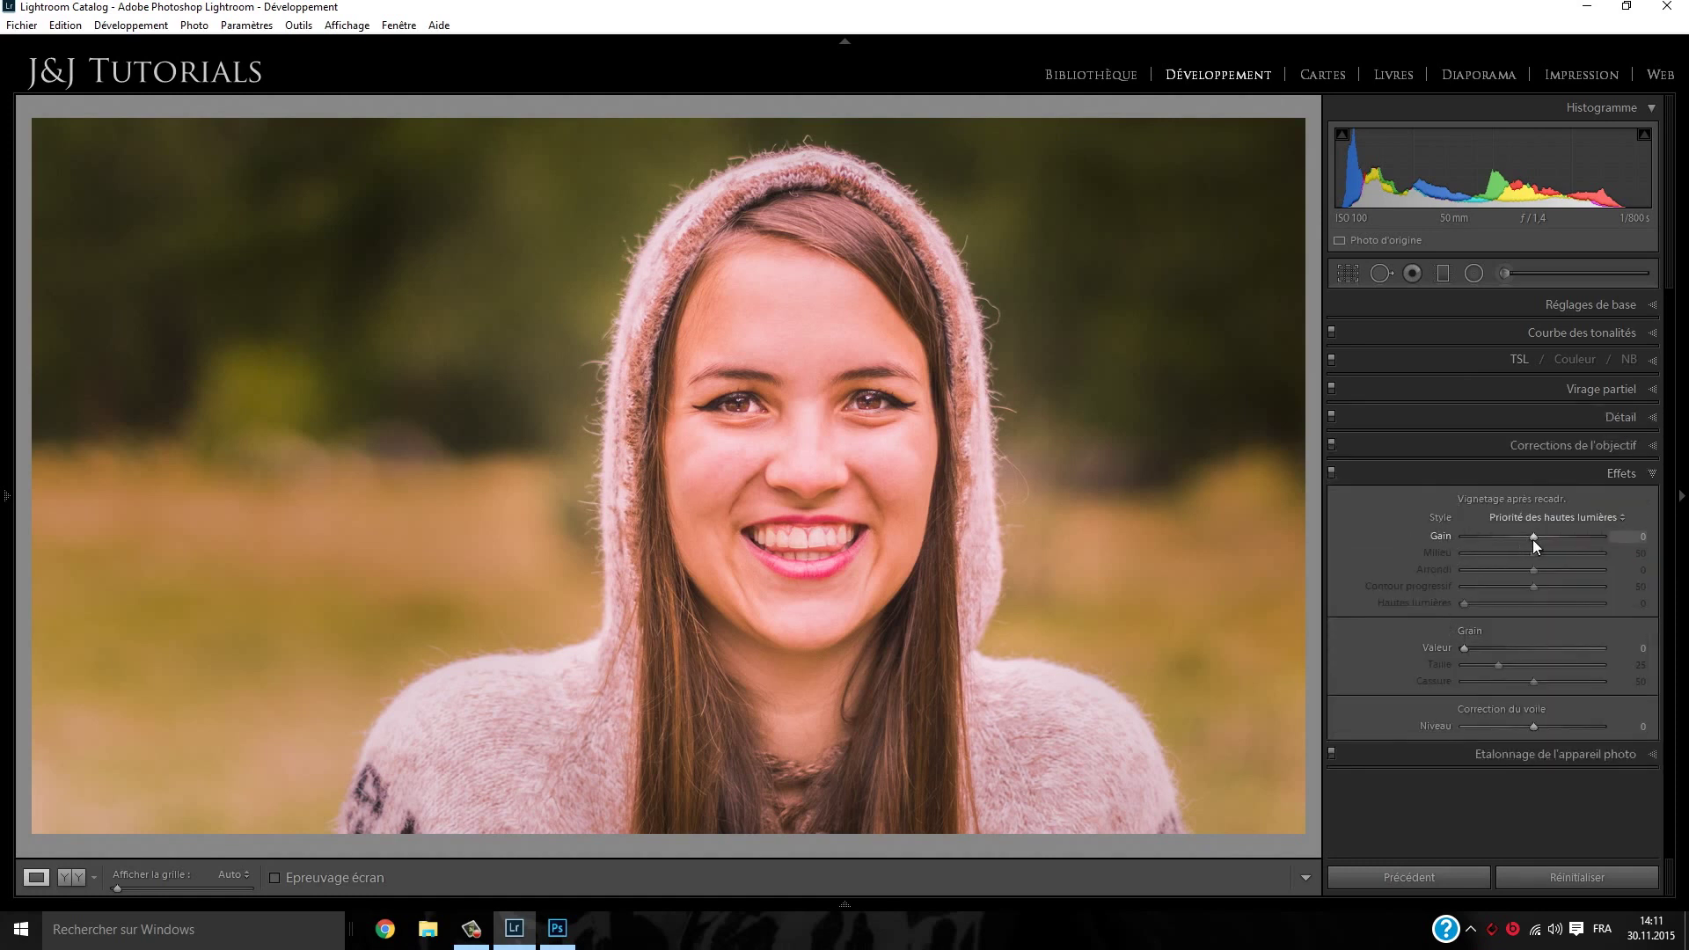
left_click_drag(1533, 537, 1527, 538)
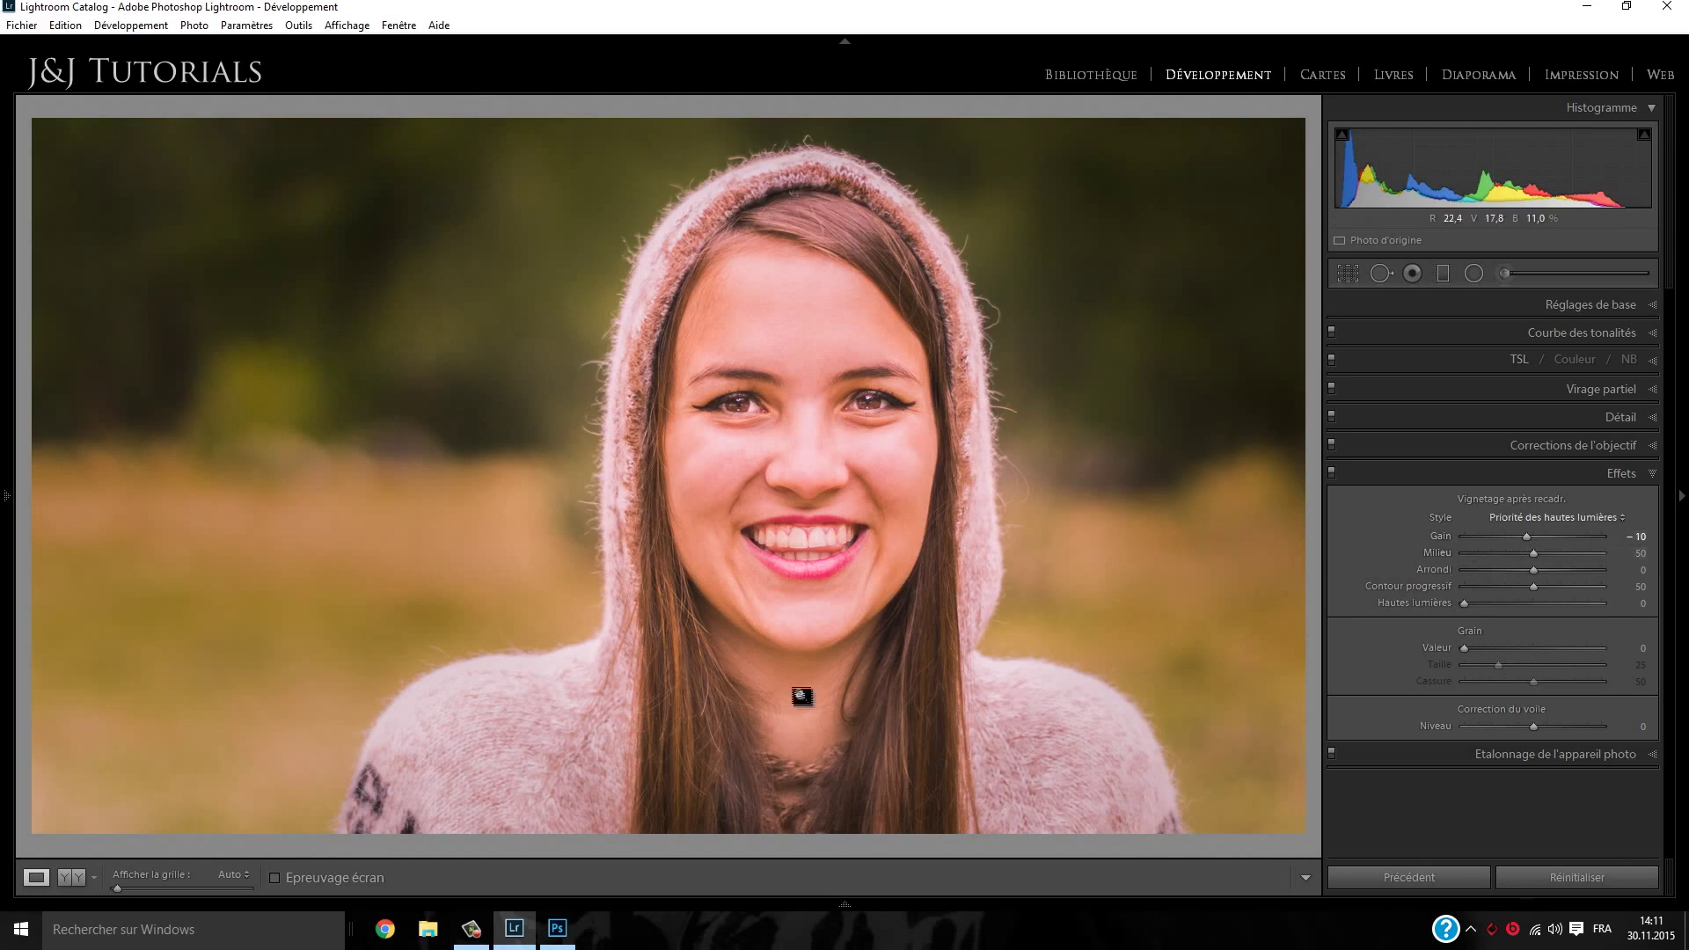
Check the mask of the radial filter centred on the face, slightly lower its exposure and whites, and finish editing the filter
left_click(739, 477)
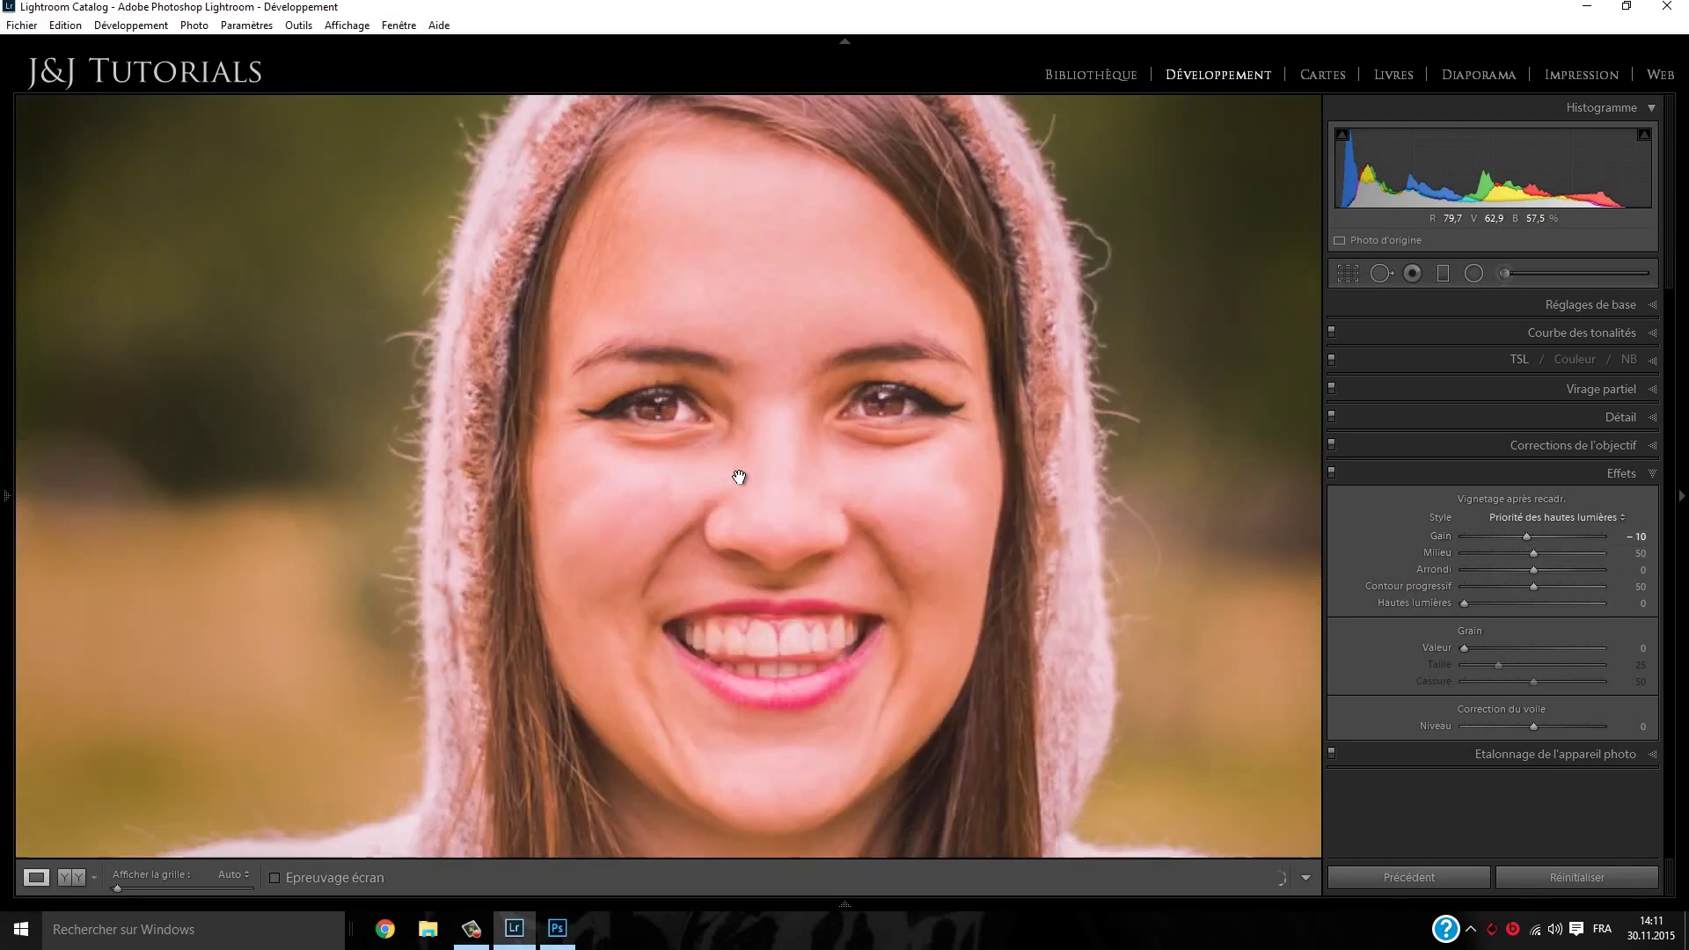
left_click(739, 477)
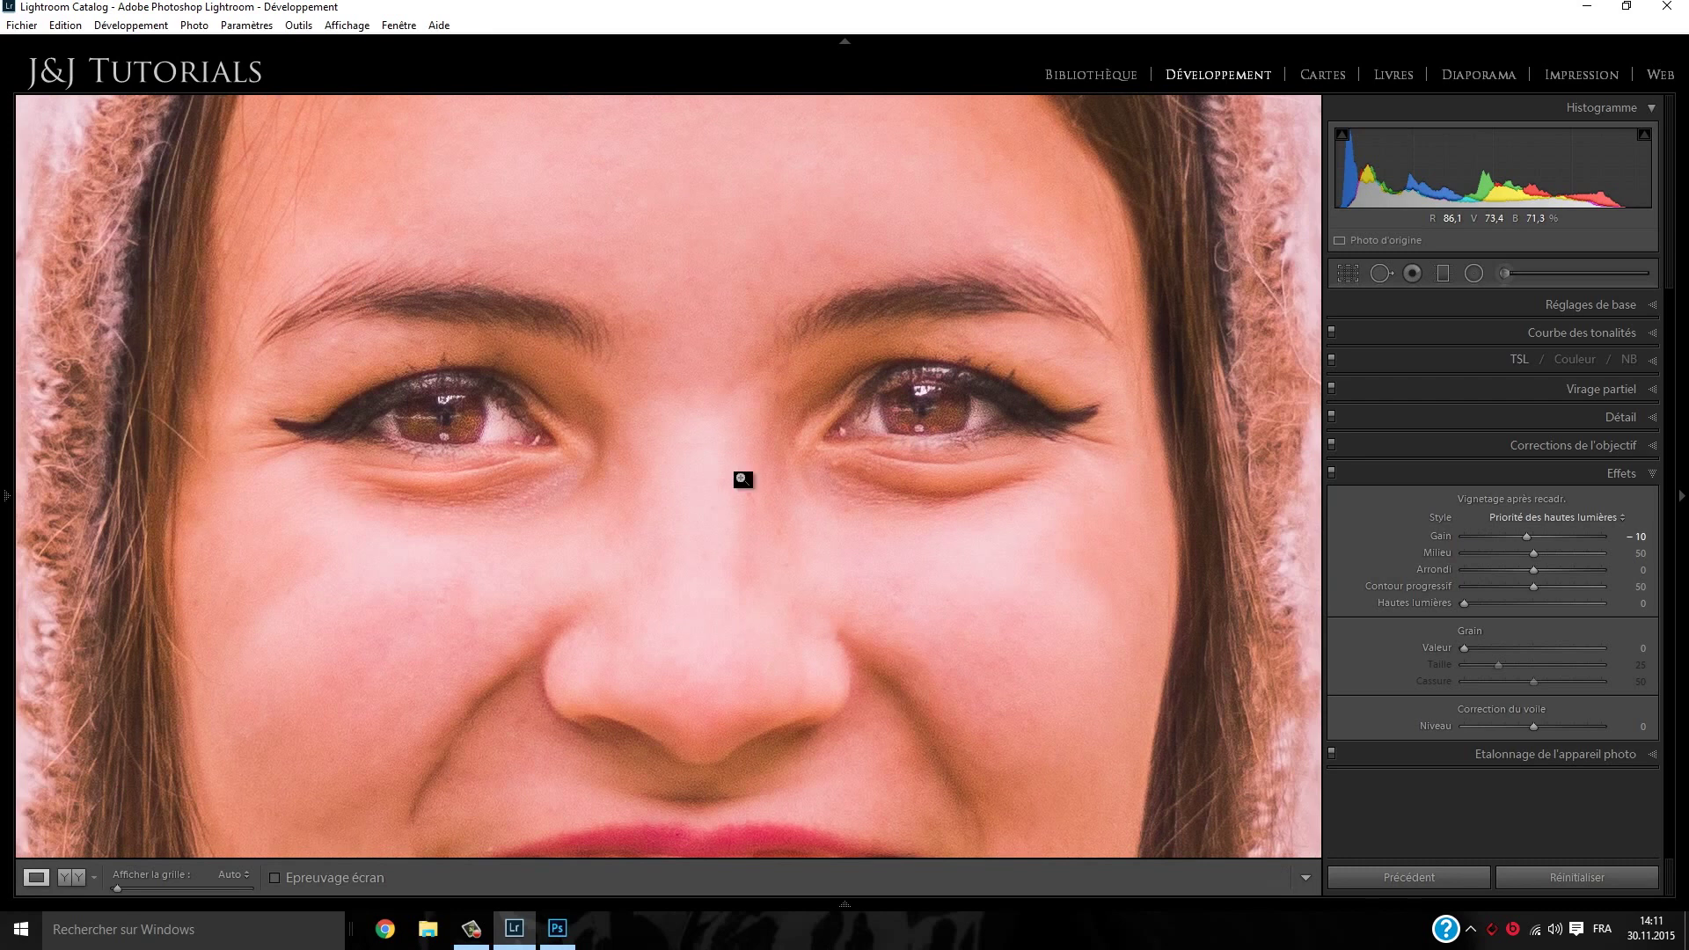
left_click(702, 462)
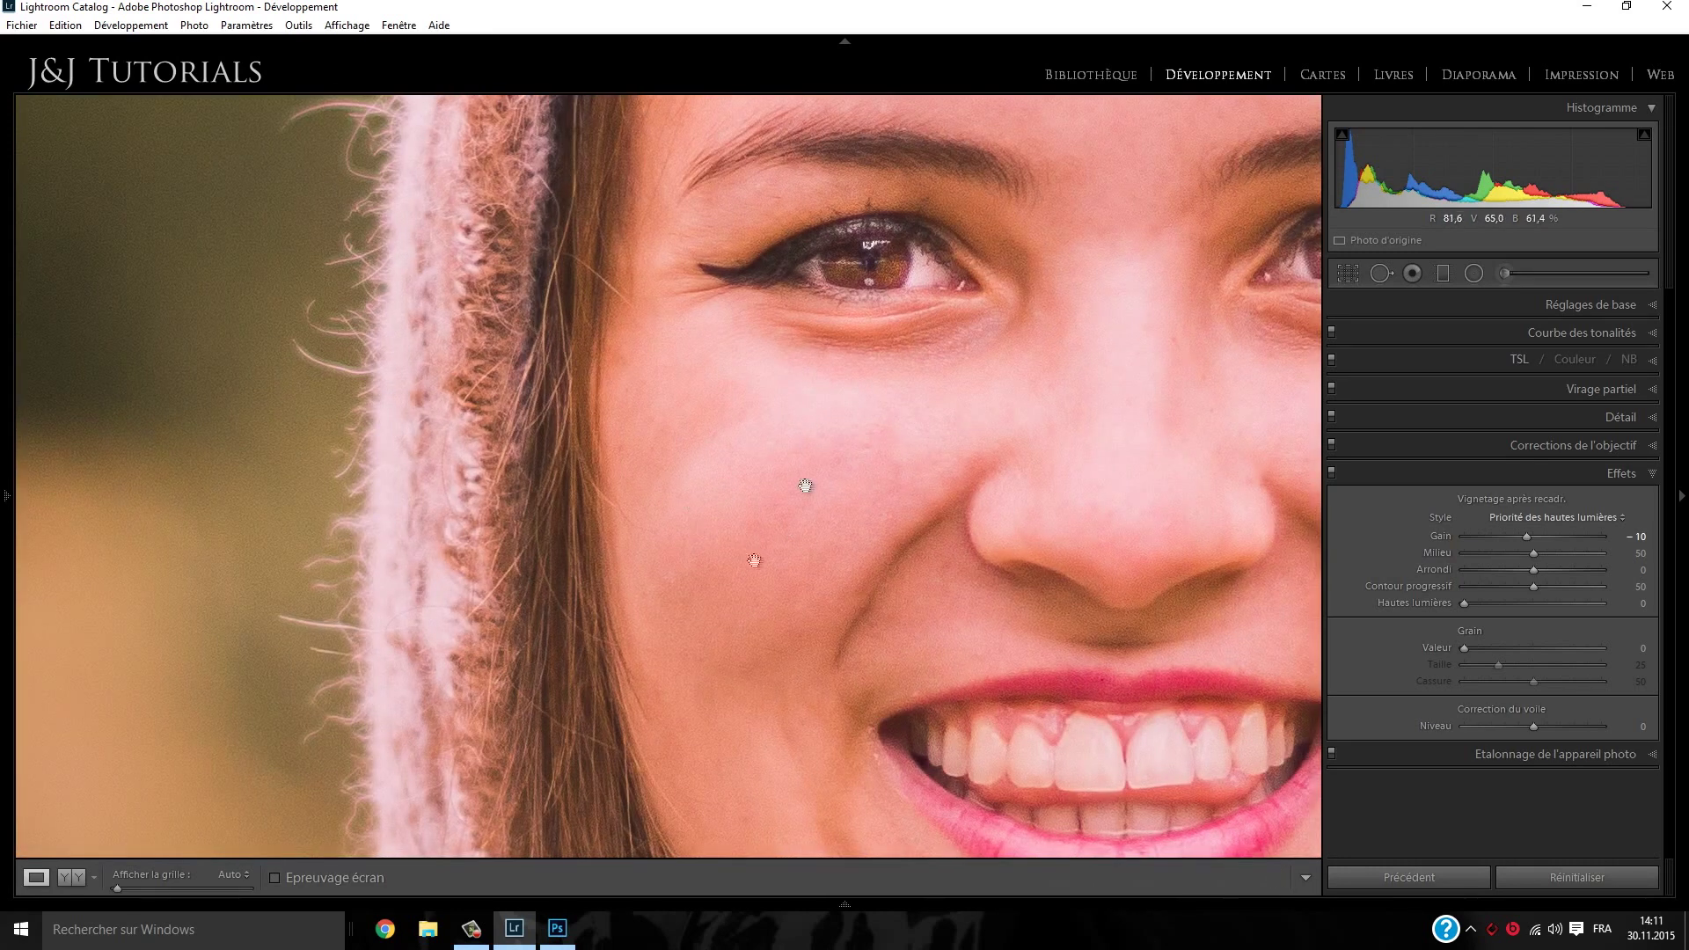
left_click(818, 595)
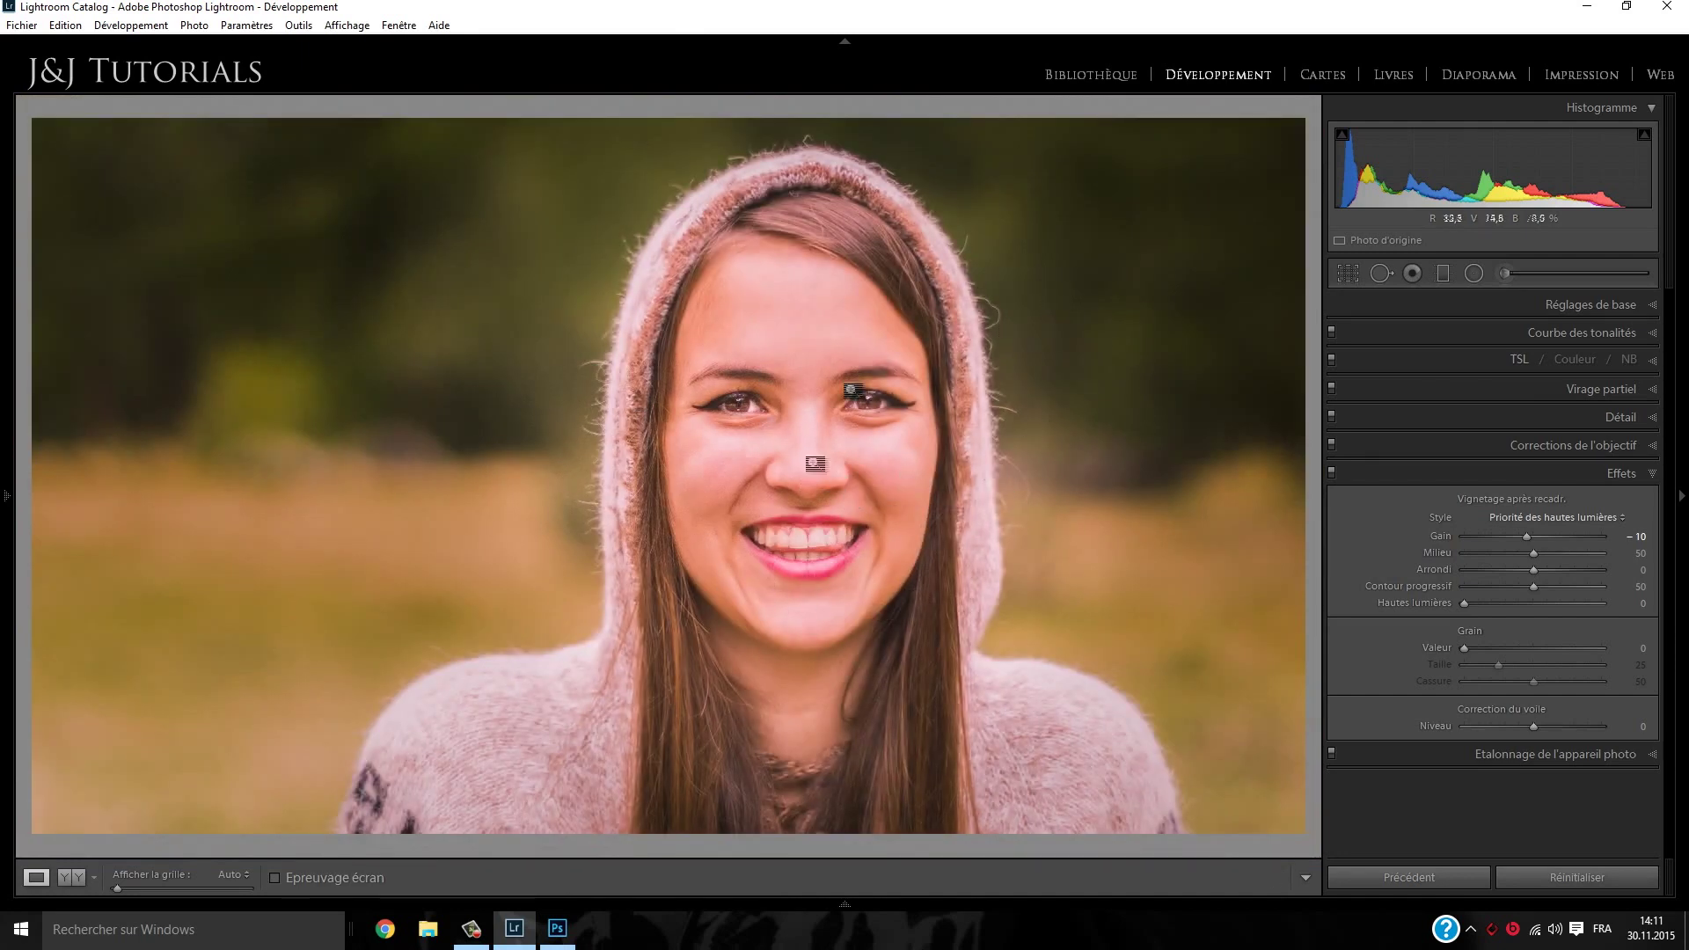
left_click(1481, 269)
left_click(799, 469)
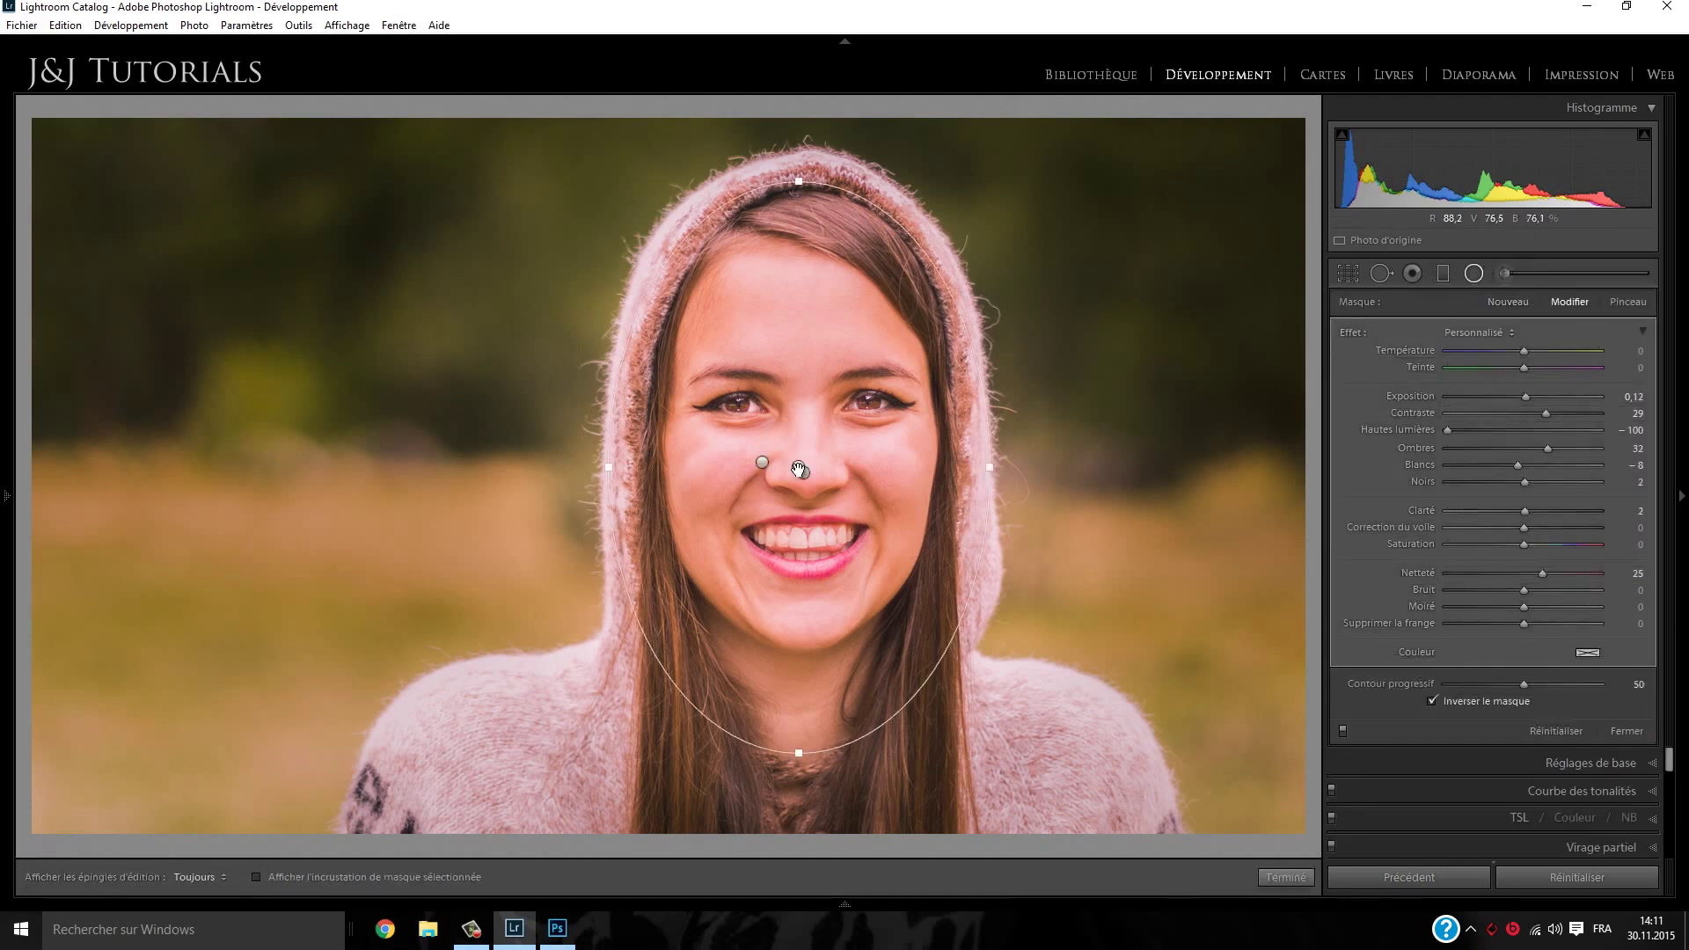
key("o")
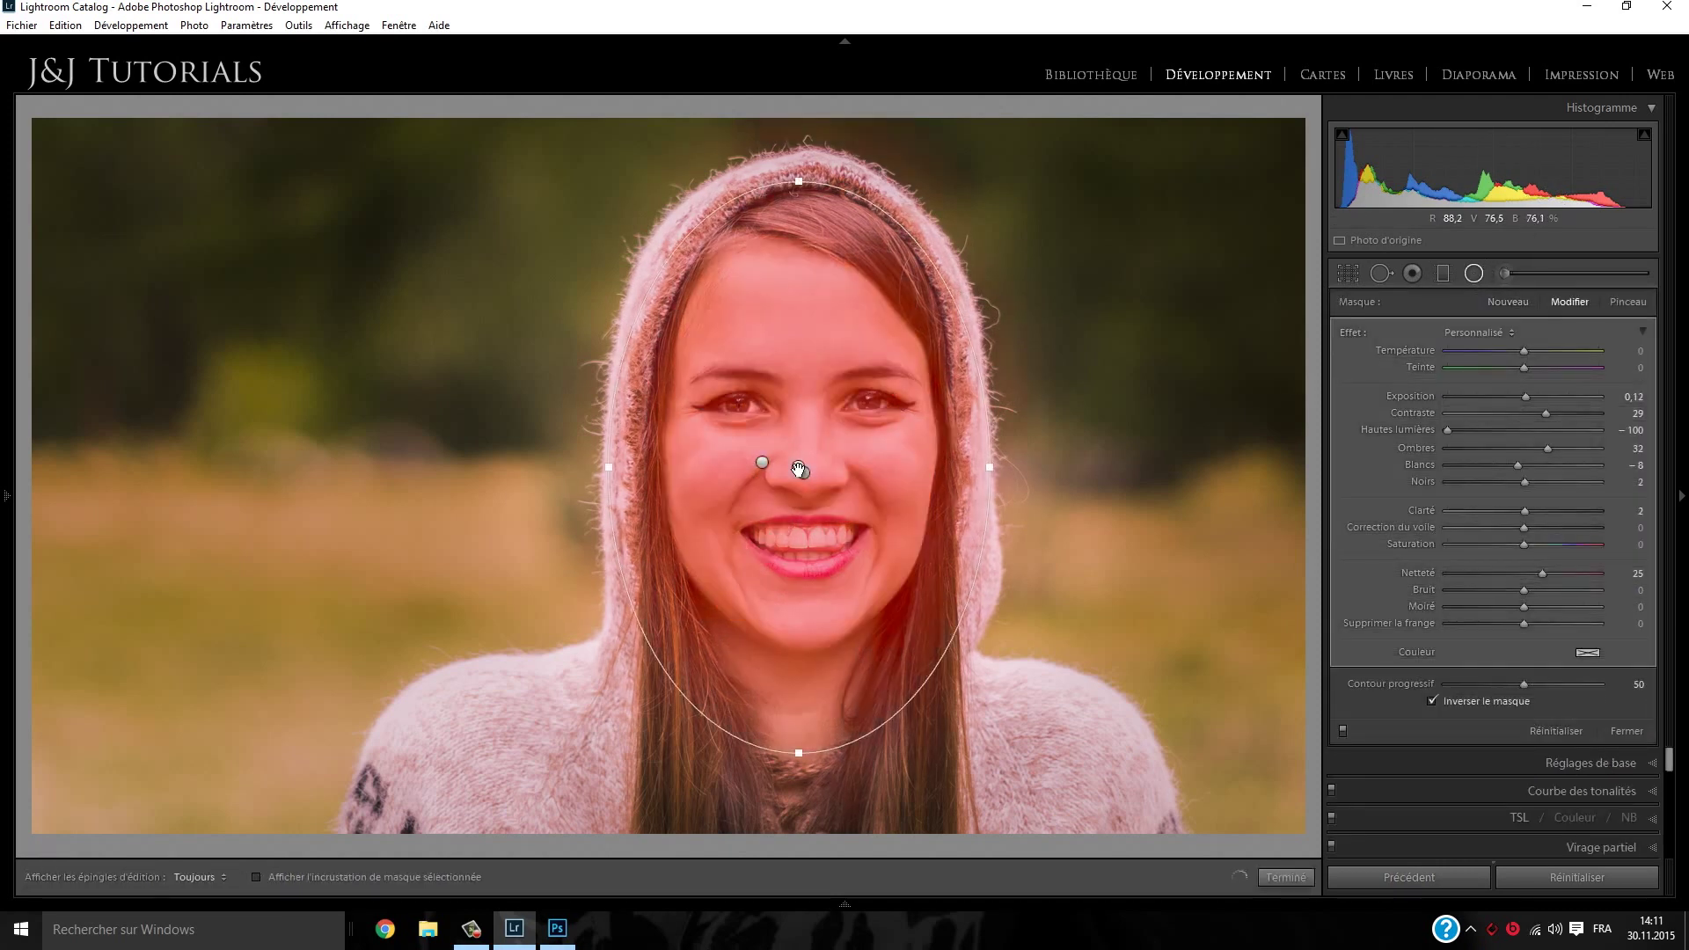
key("o")
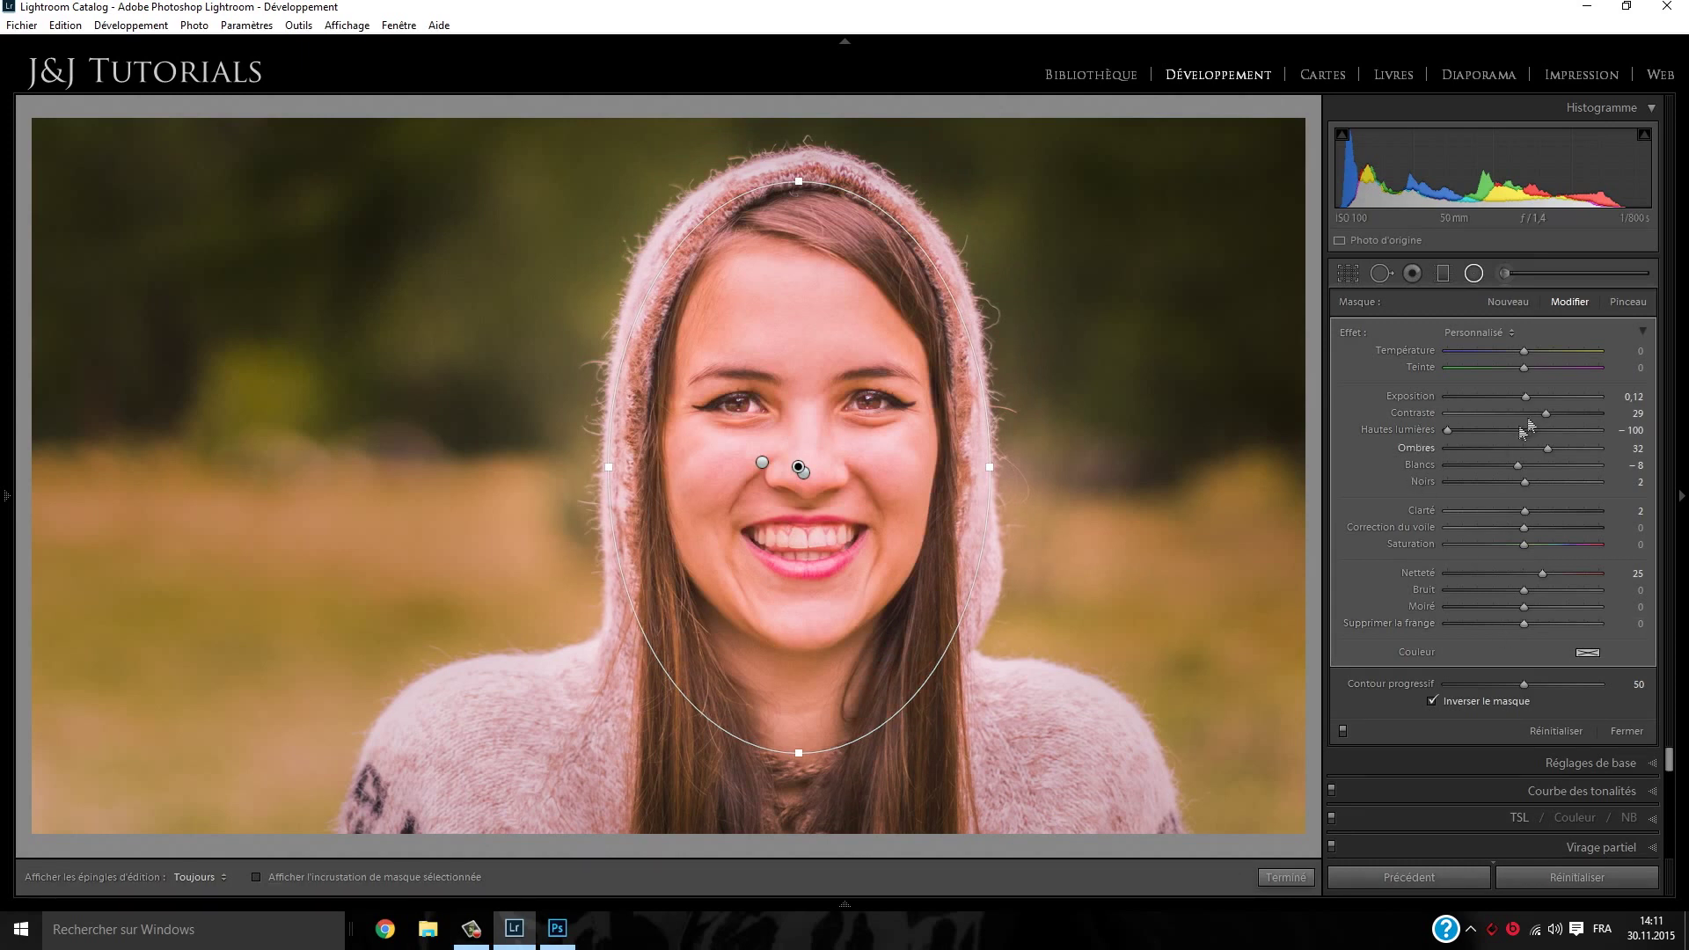
mouse_move(1527, 398)
left_mouse_down()
mouse_move(1475, 394)
mouse_move(1524, 401)
left_mouse_up()
left_click_drag(1505, 470, 1491, 470)
left_click(1477, 275)
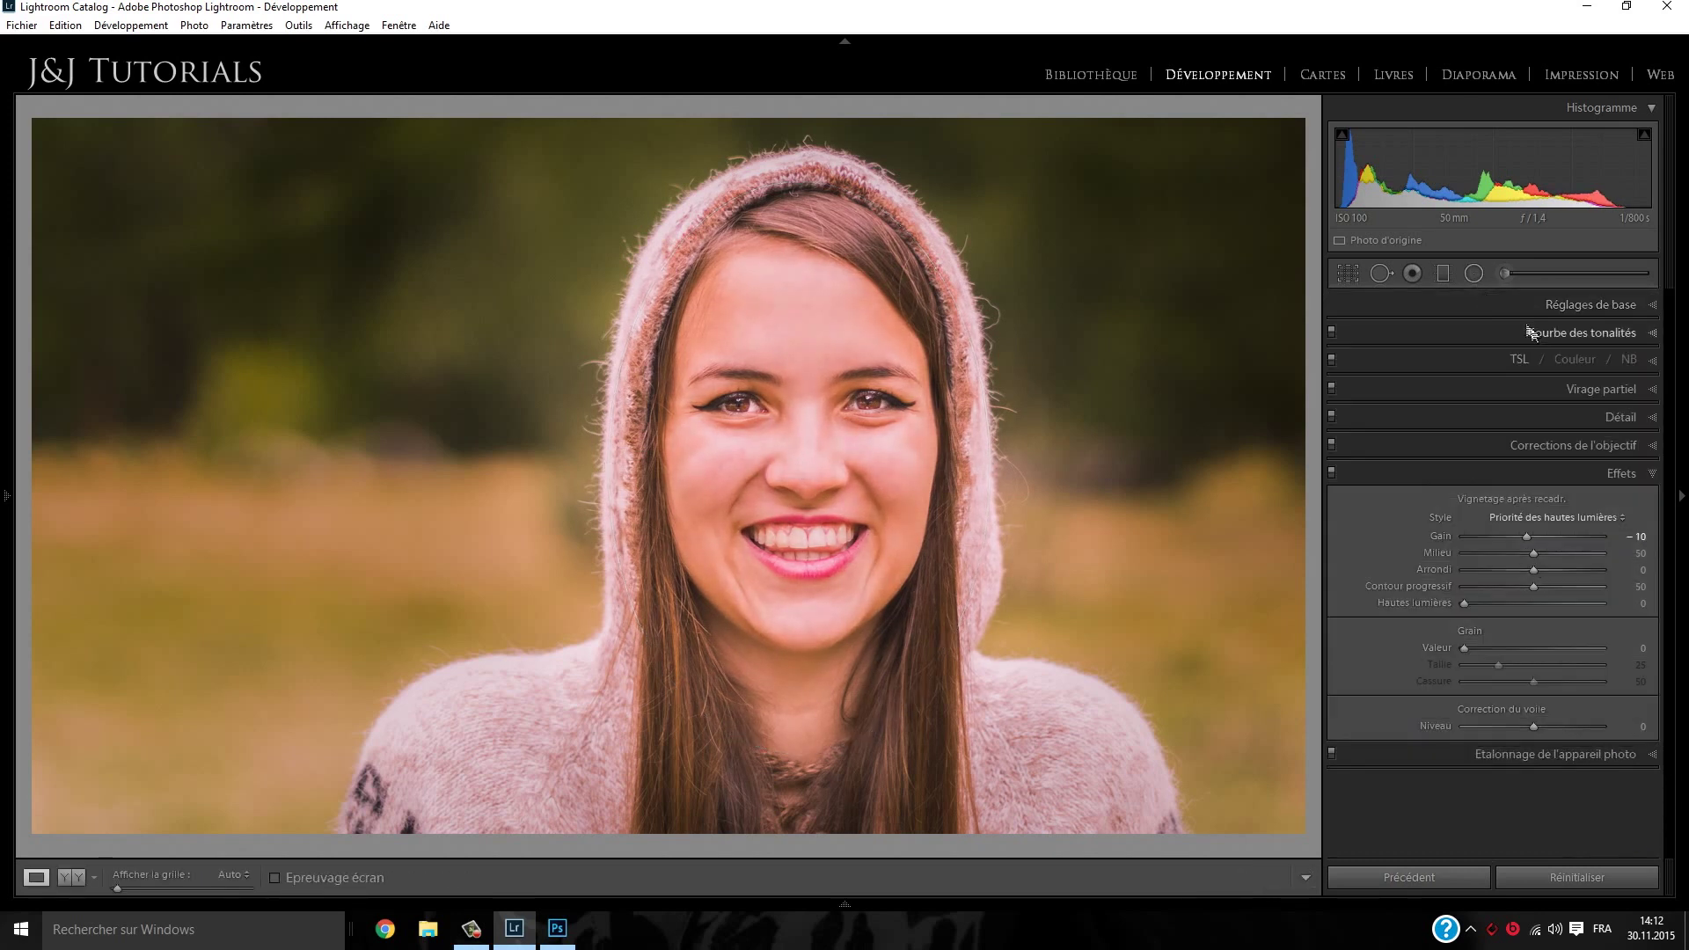
Set the portrait's basic exposure to −0.10, contrast to +7 and highlights to −100
left_click_drag(1533, 448, 1461, 503)
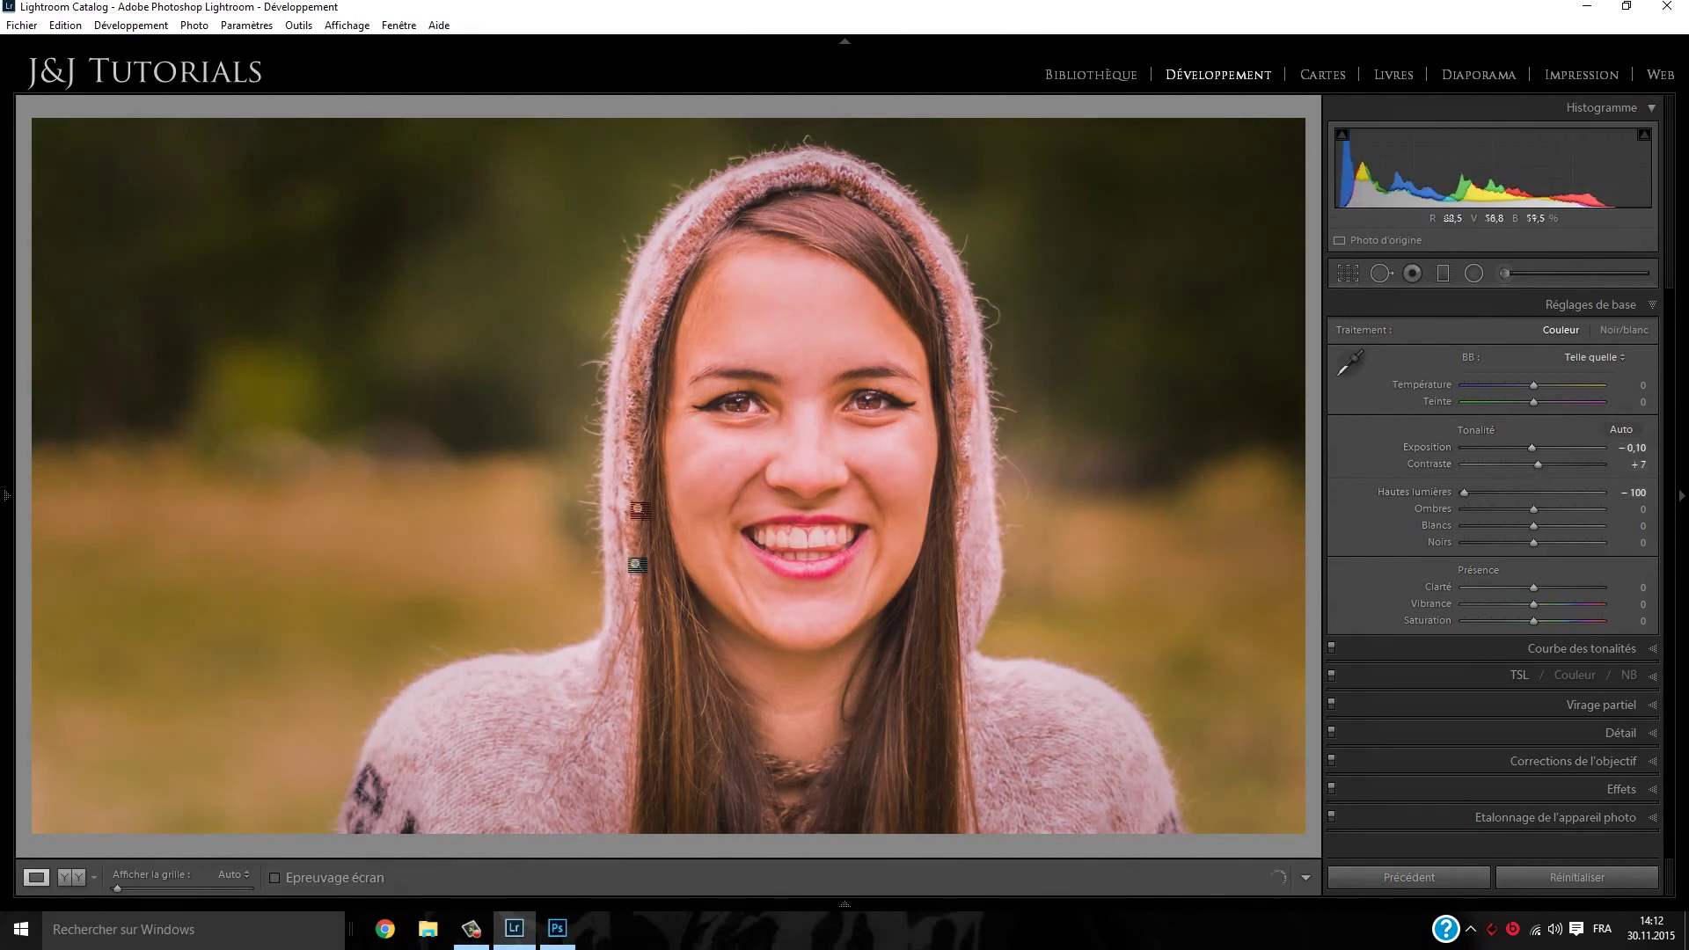
Compare the other edited versions of the portrait, including _DSC4383-Modifier2.tif, and look at their edit histories
mouse_move(844, 904)
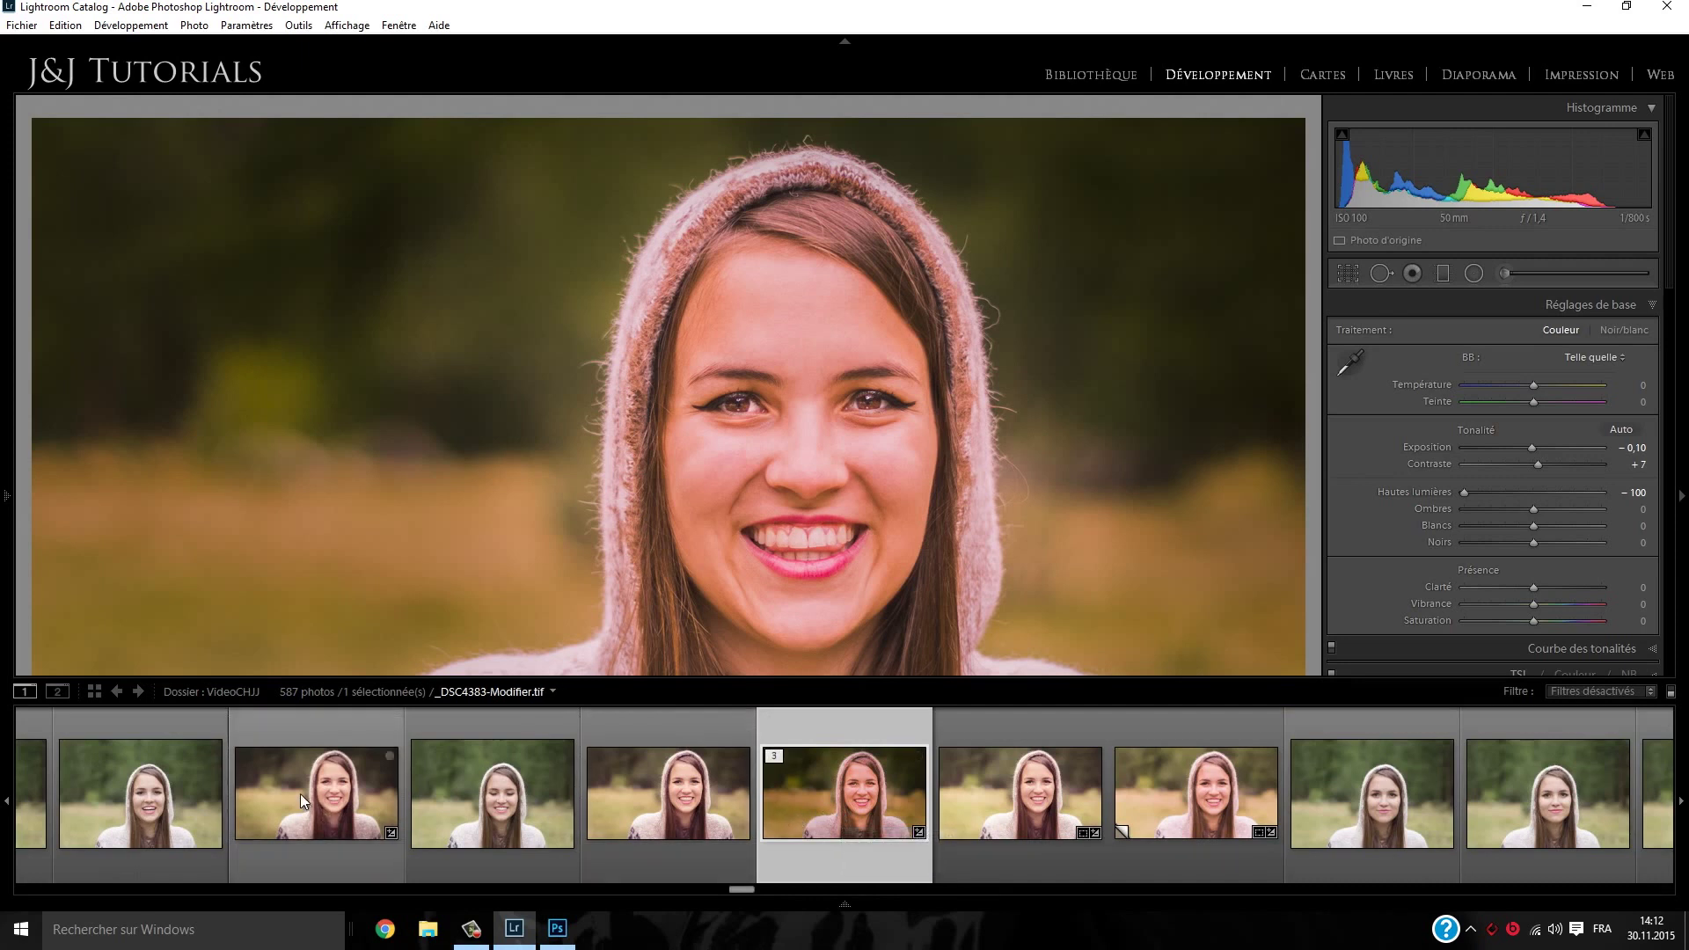
left_click(640, 791)
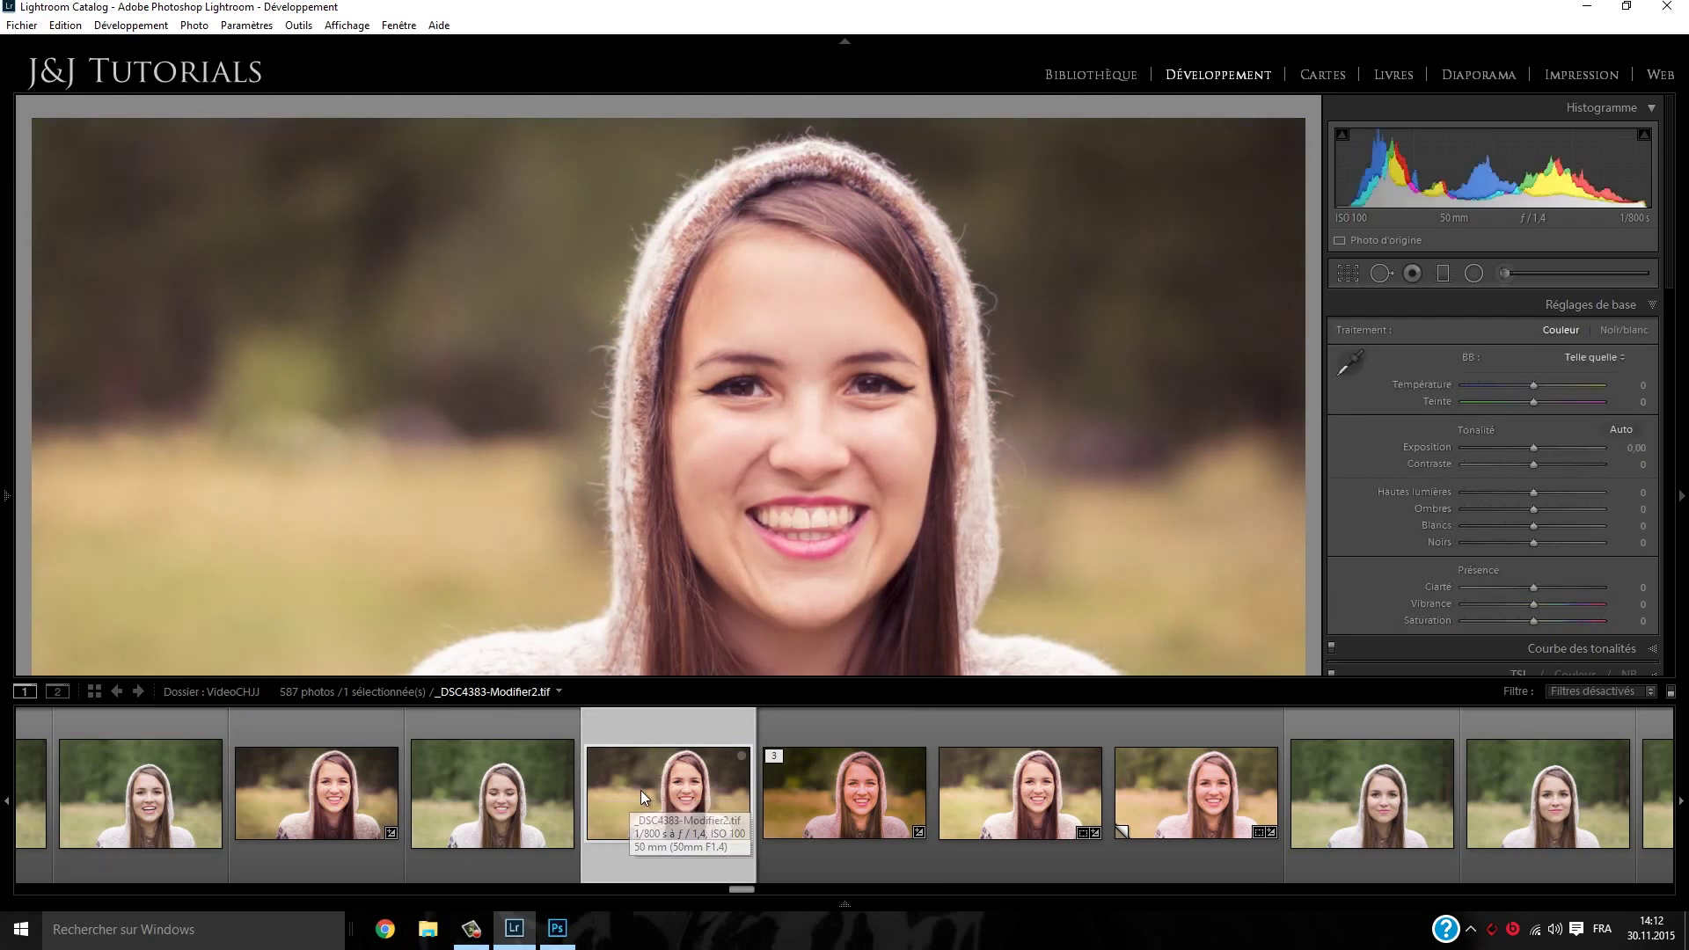
left_click(799, 779)
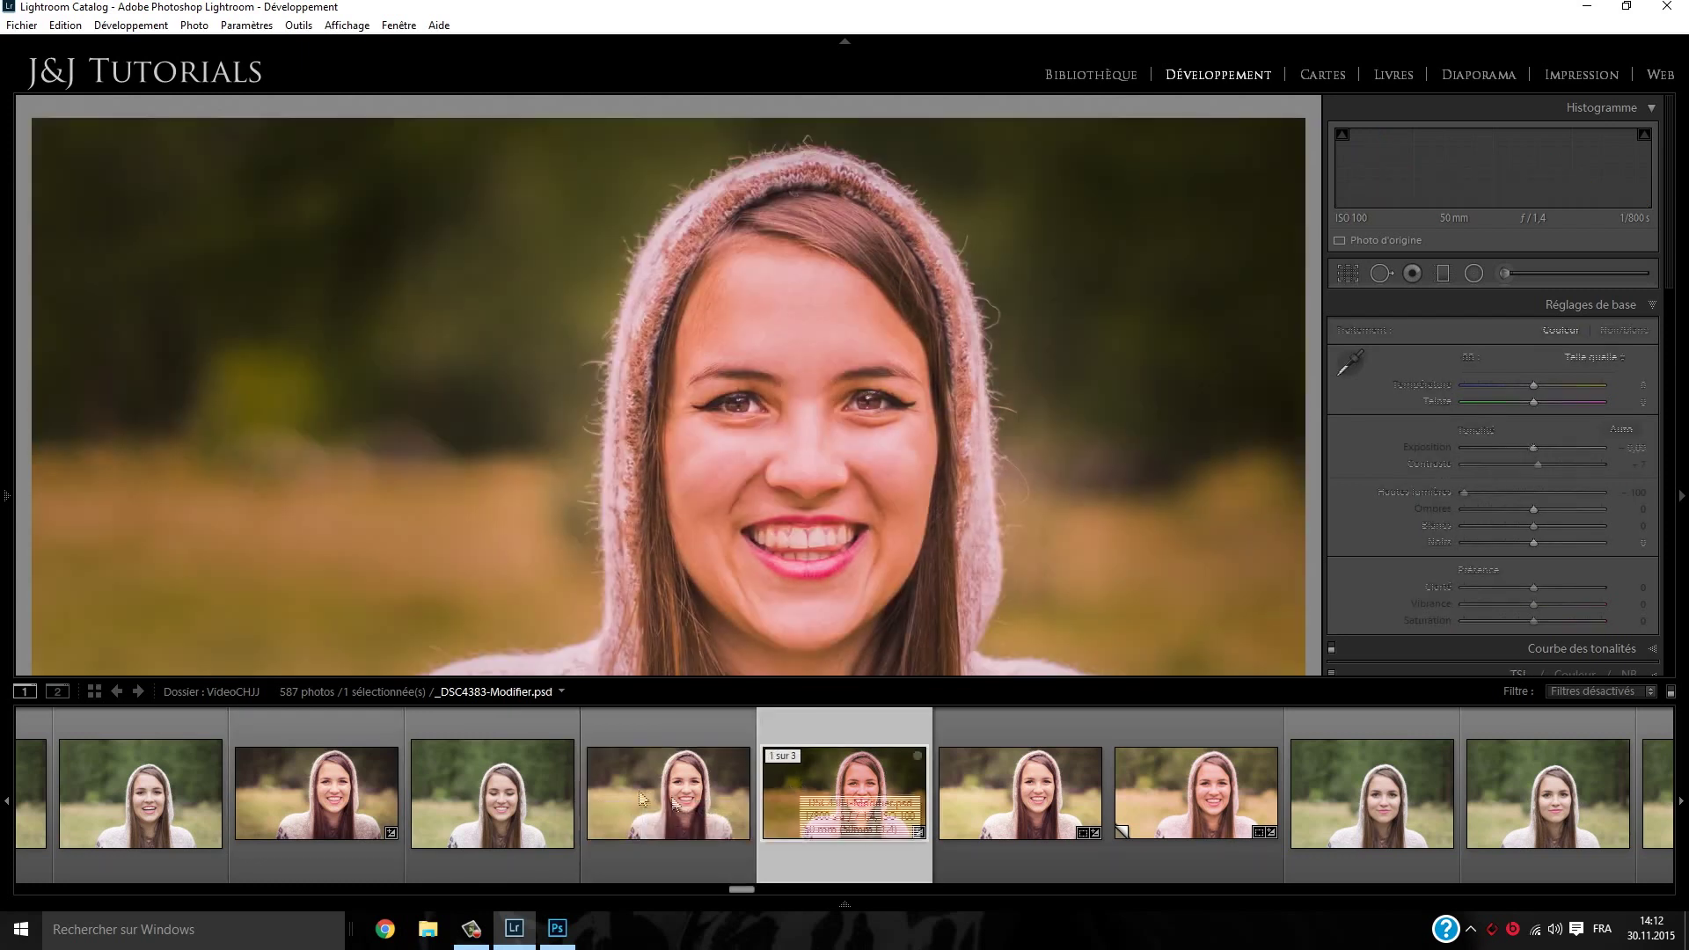
left_click(630, 789)
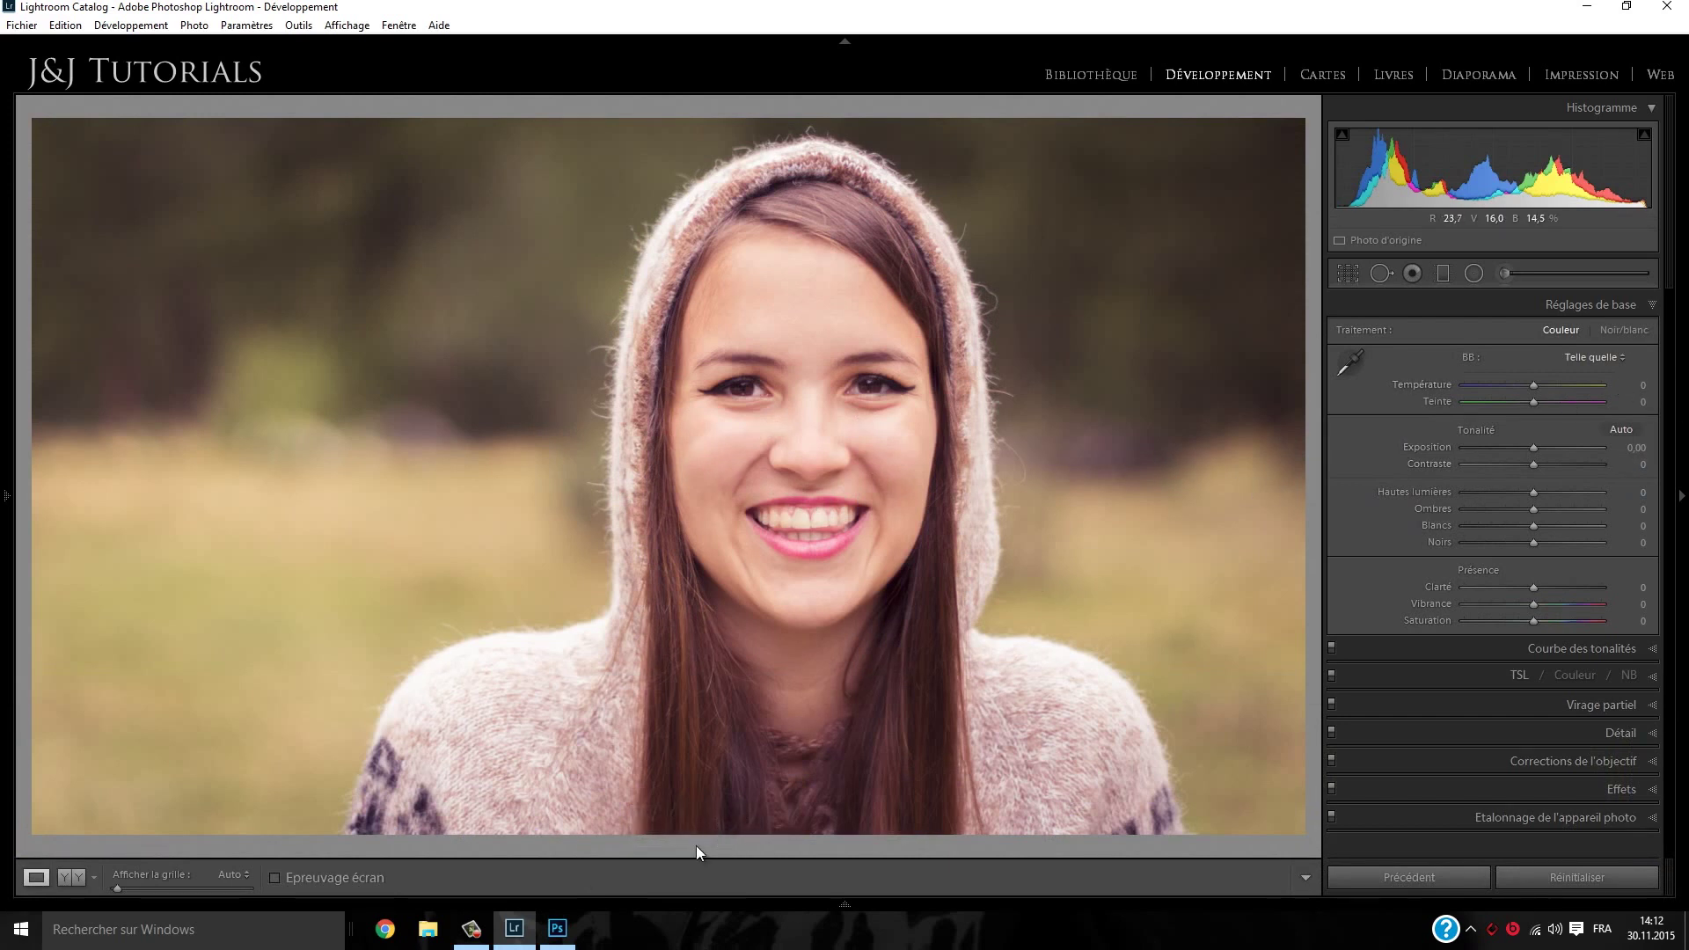
mouse_move(695, 904)
left_click(317, 792)
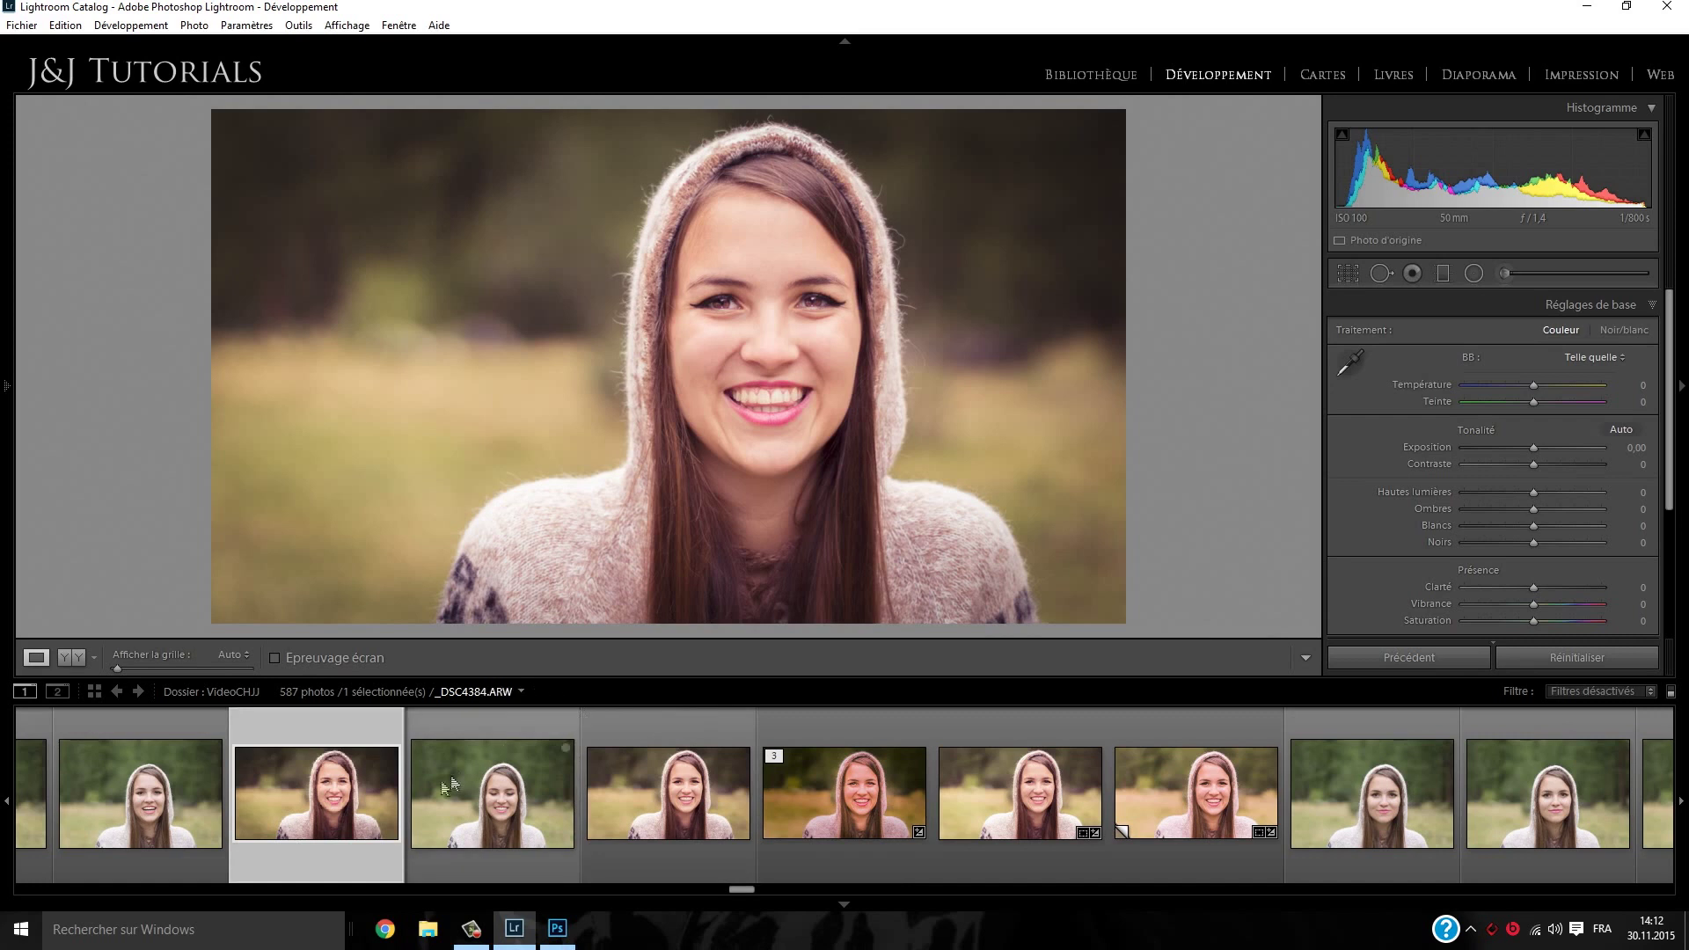
left_click(7, 367)
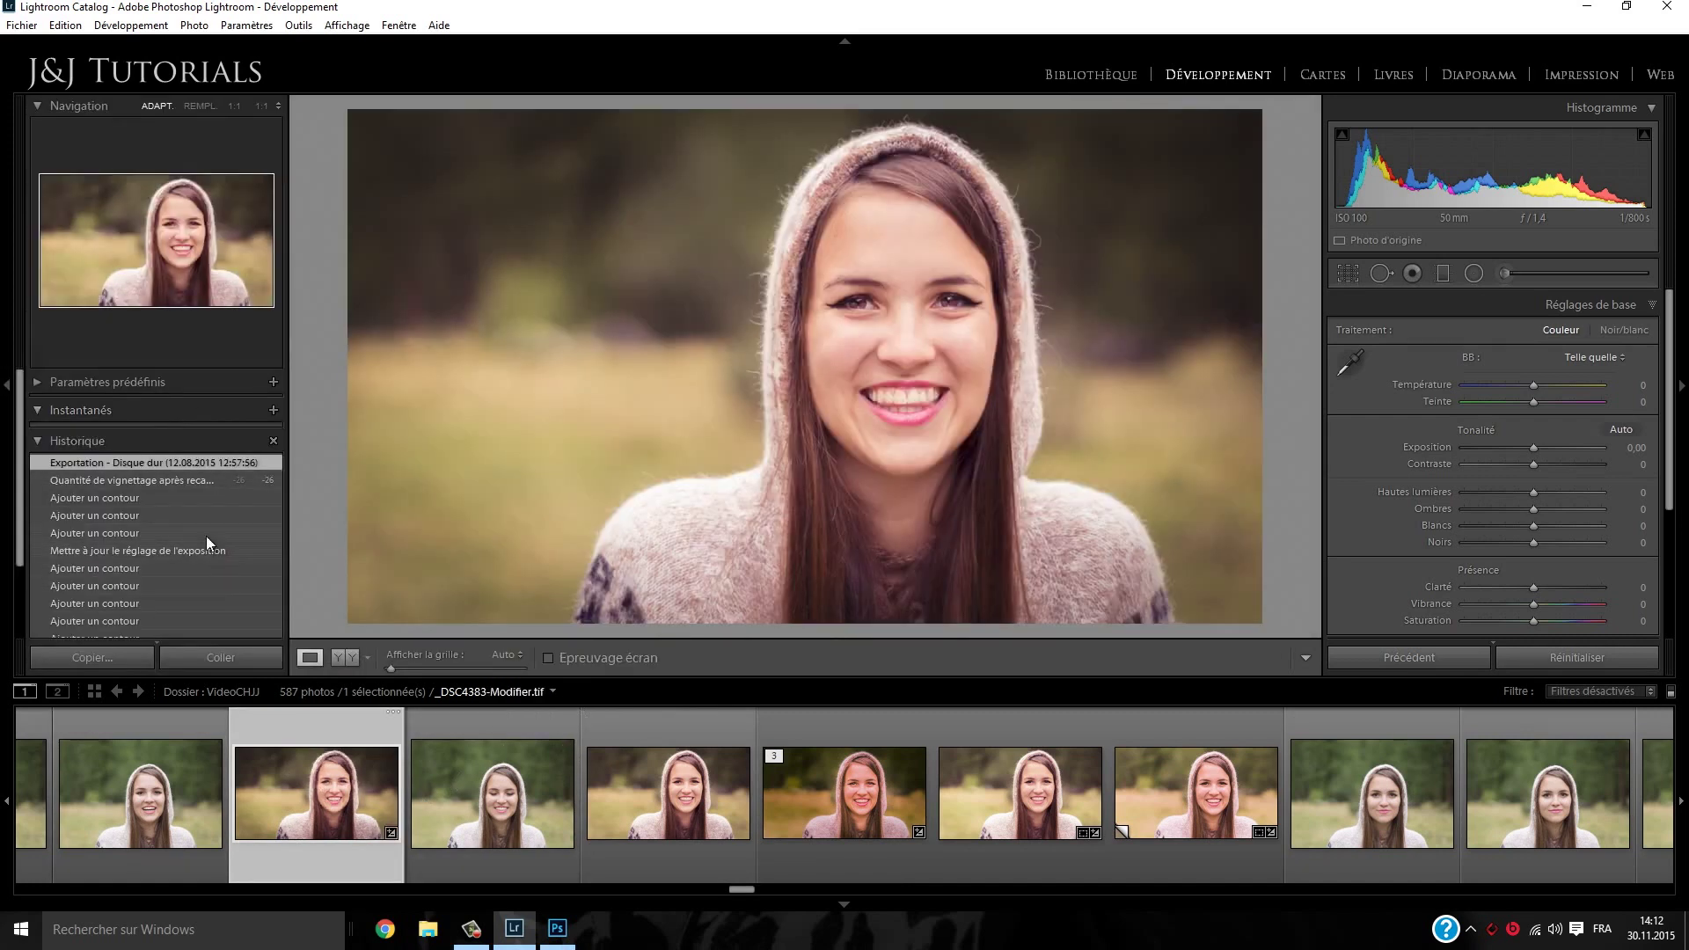
scroll(206, 536, "down", 3)
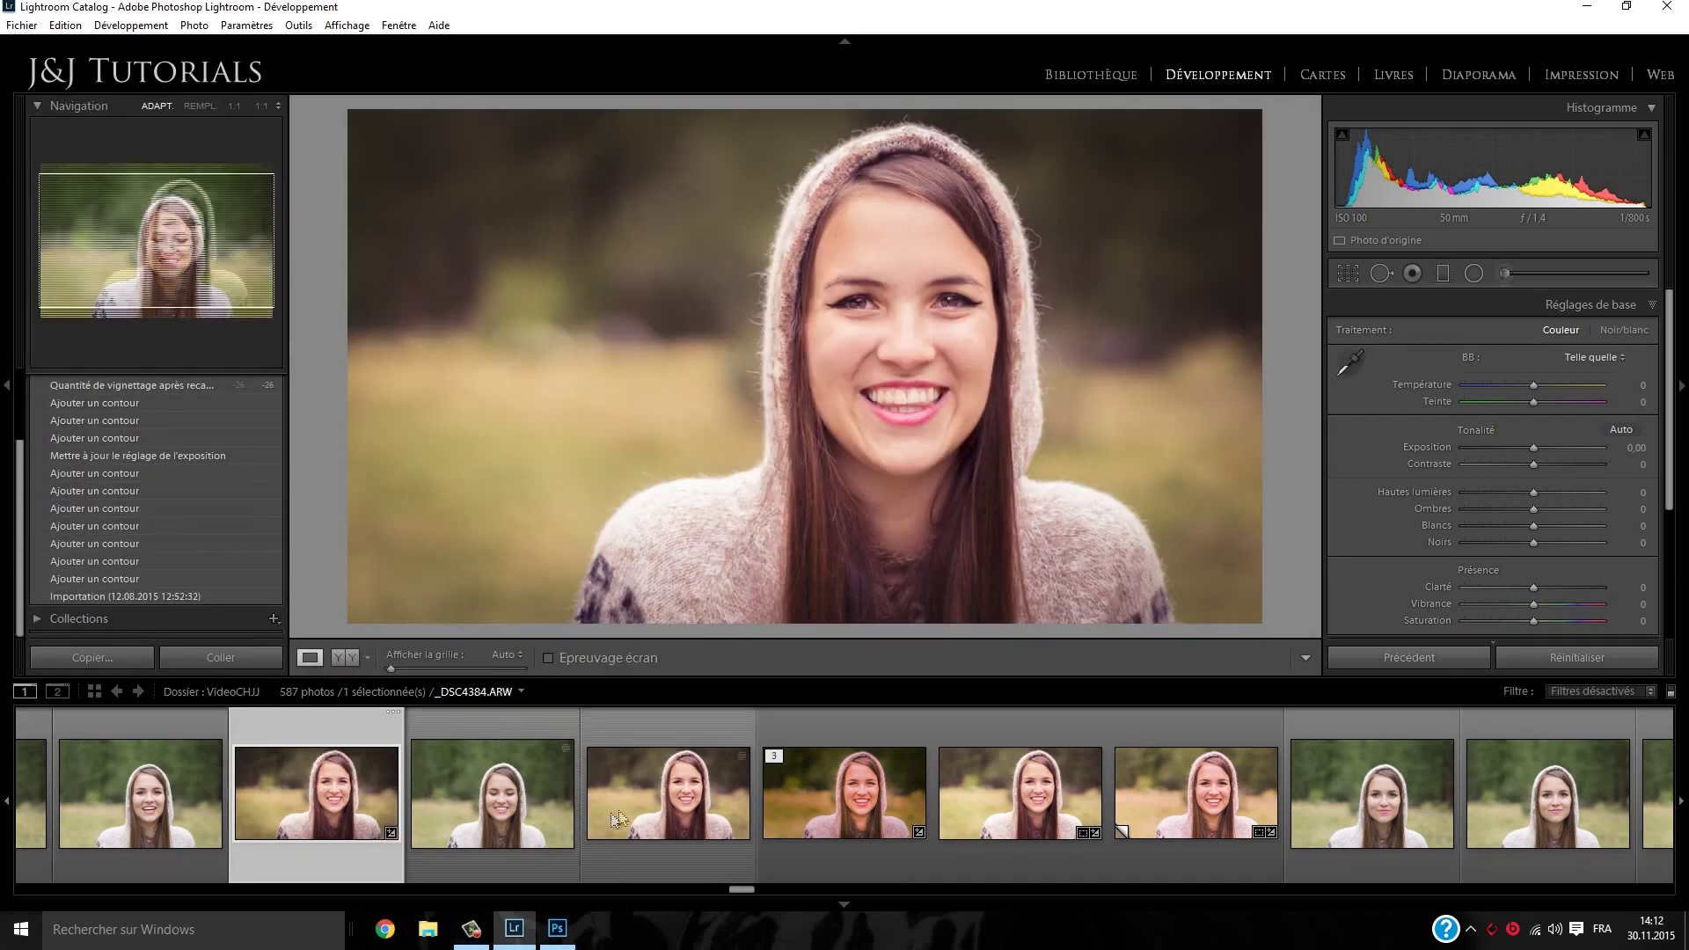
left_click(618, 820)
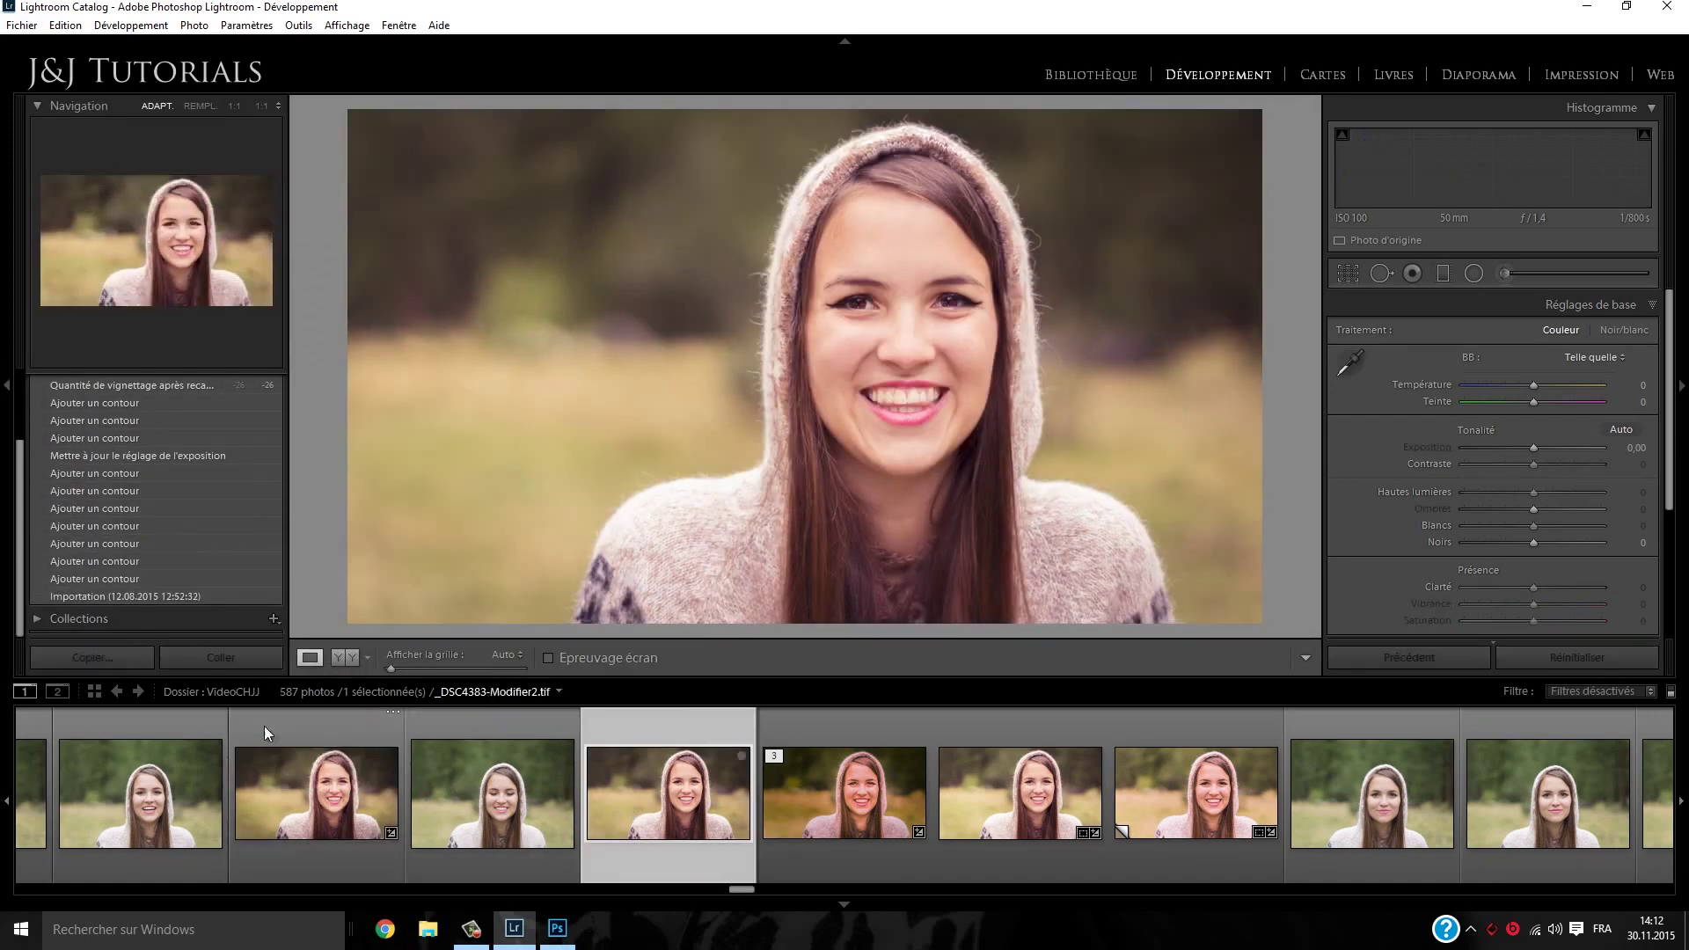
left_click(997, 764)
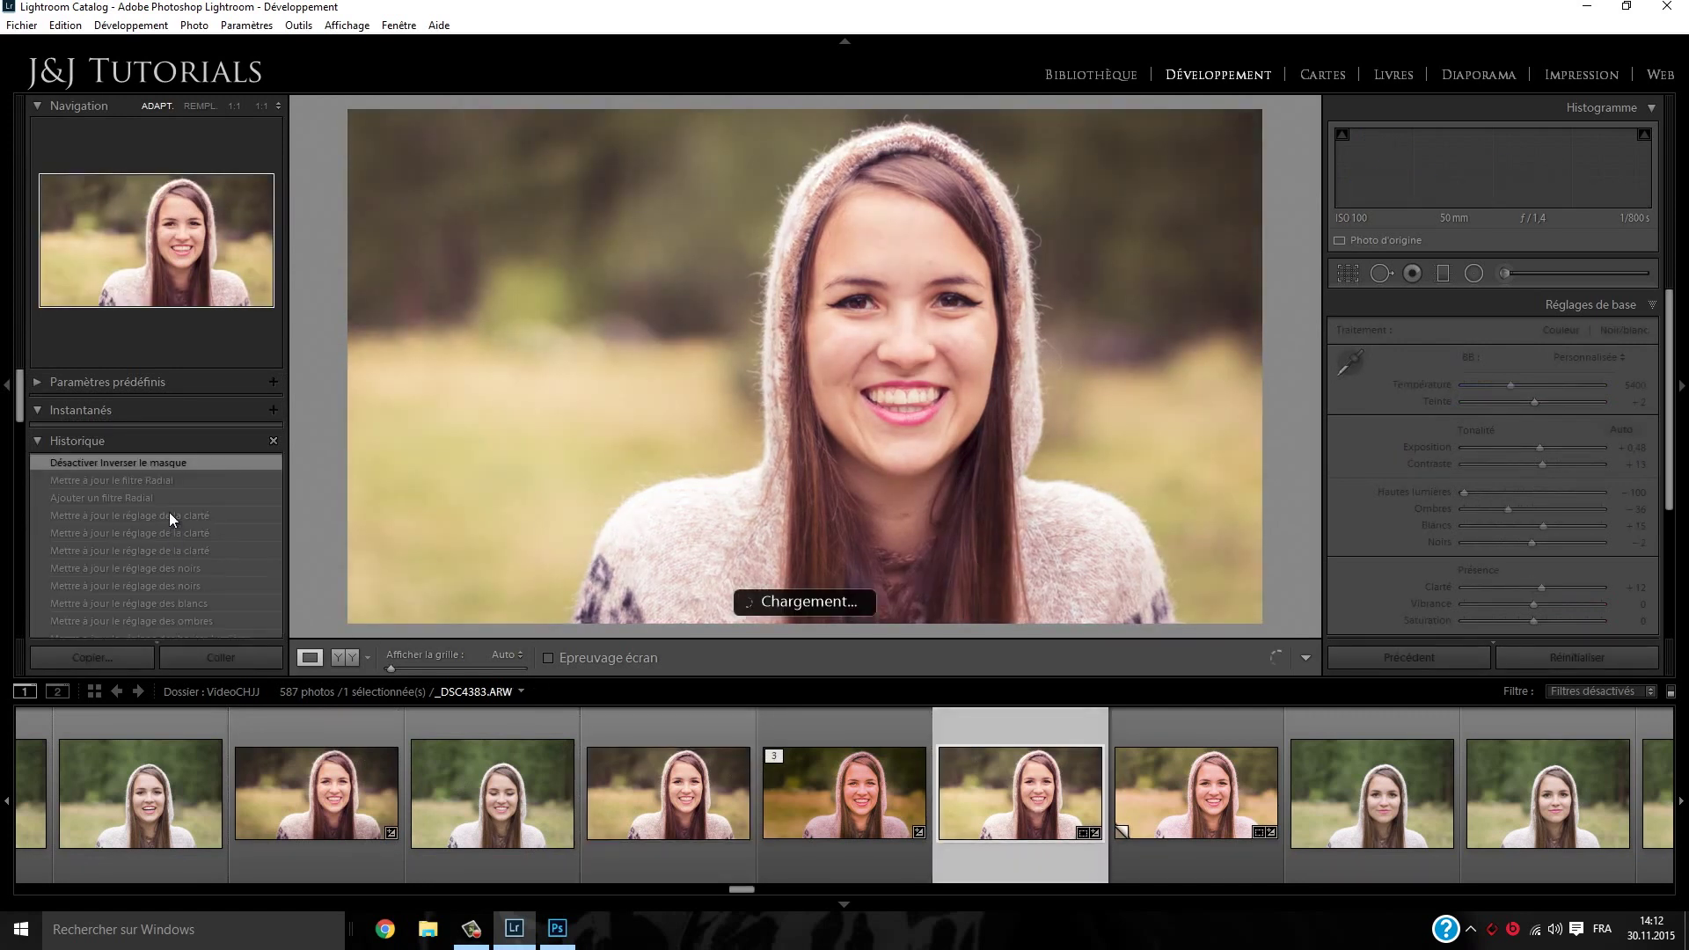
left_click(1155, 779)
Search the edit history of _DSC4383.ARW for its split-toning entries
left_click(1031, 810)
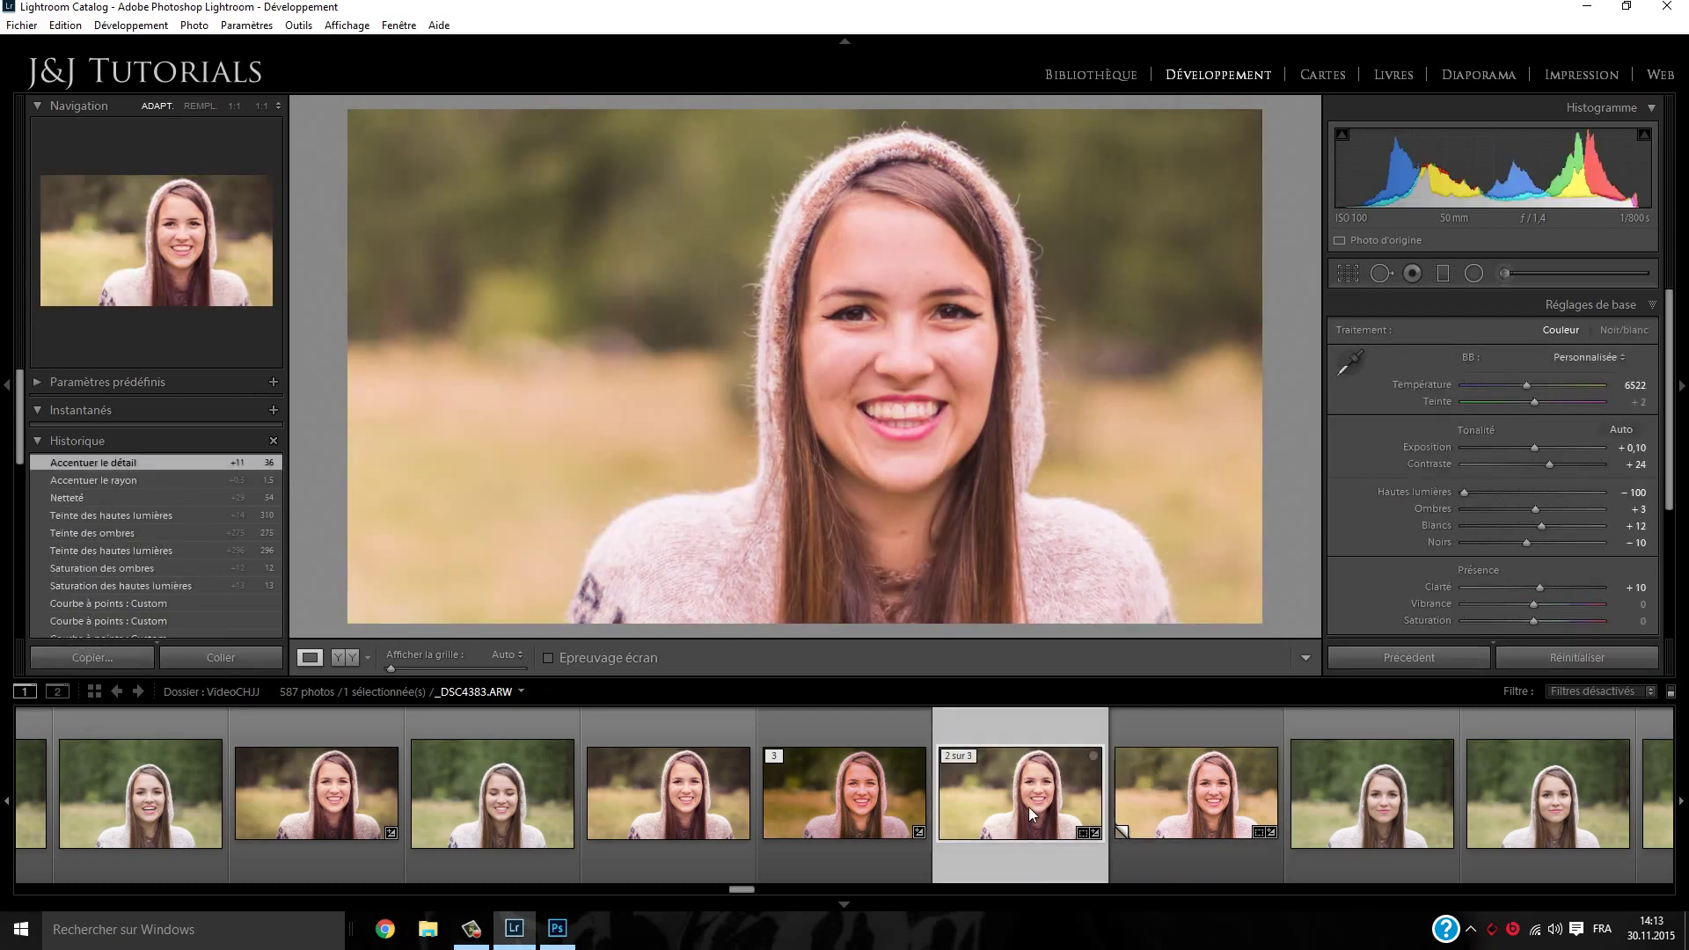
scroll(196, 509, "down", 3)
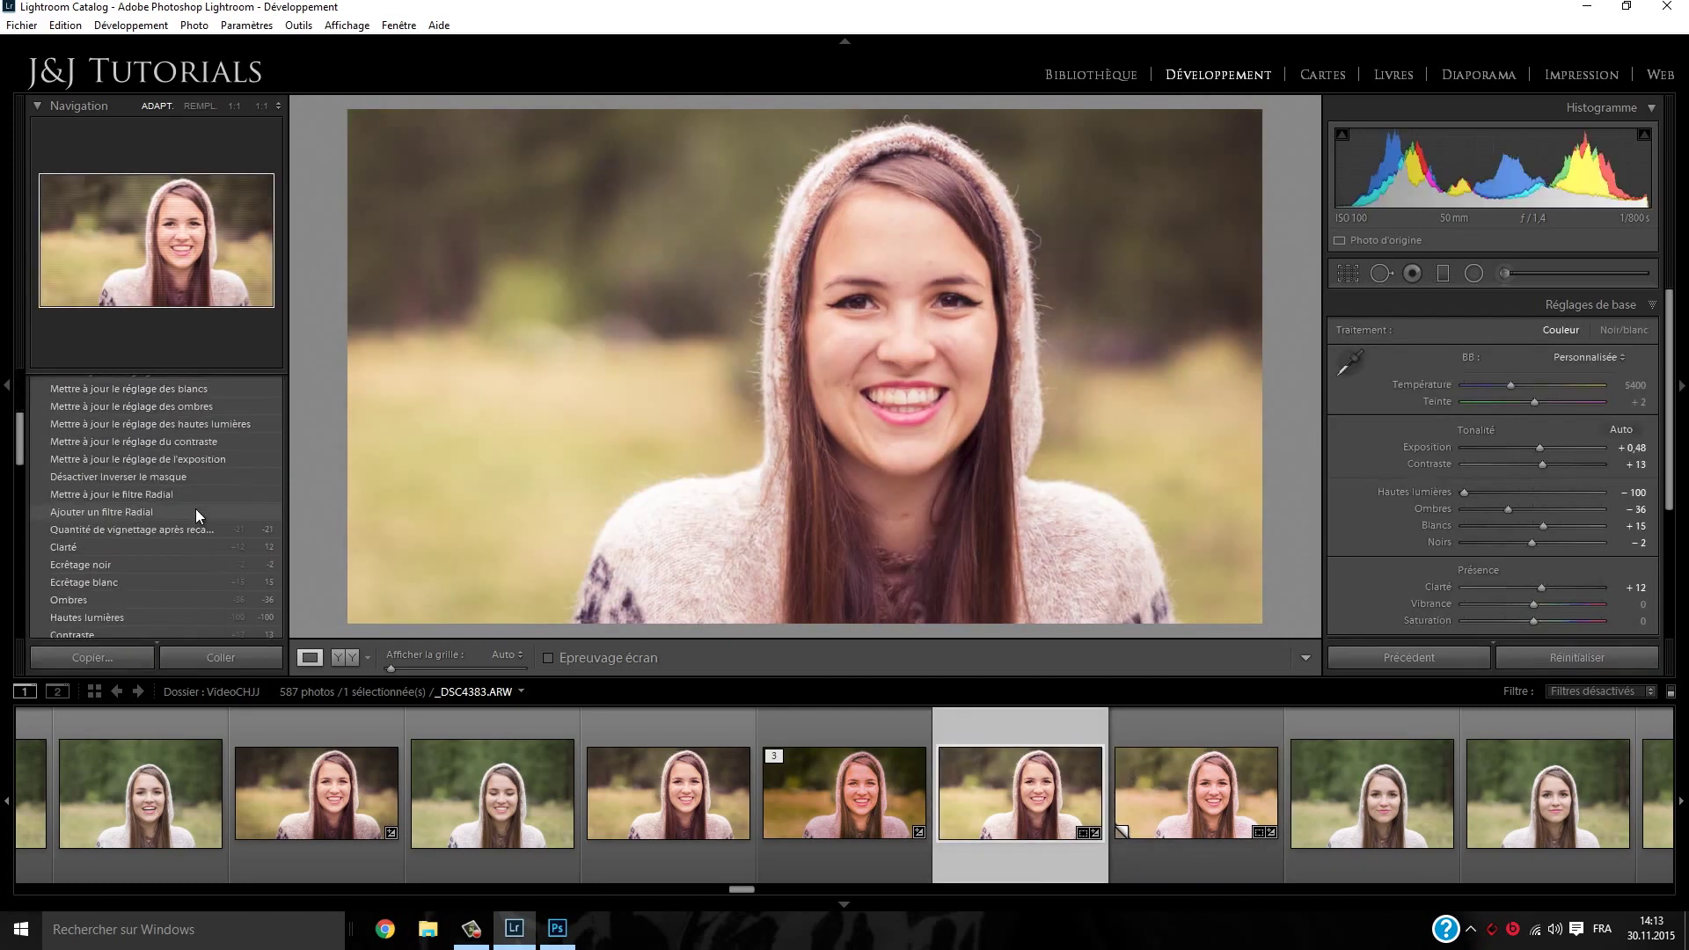
scroll(195, 509, "down", 3)
scroll(190, 486, "down", 10)
scroll(187, 481, "down", 15)
scroll(187, 478, "up", 10)
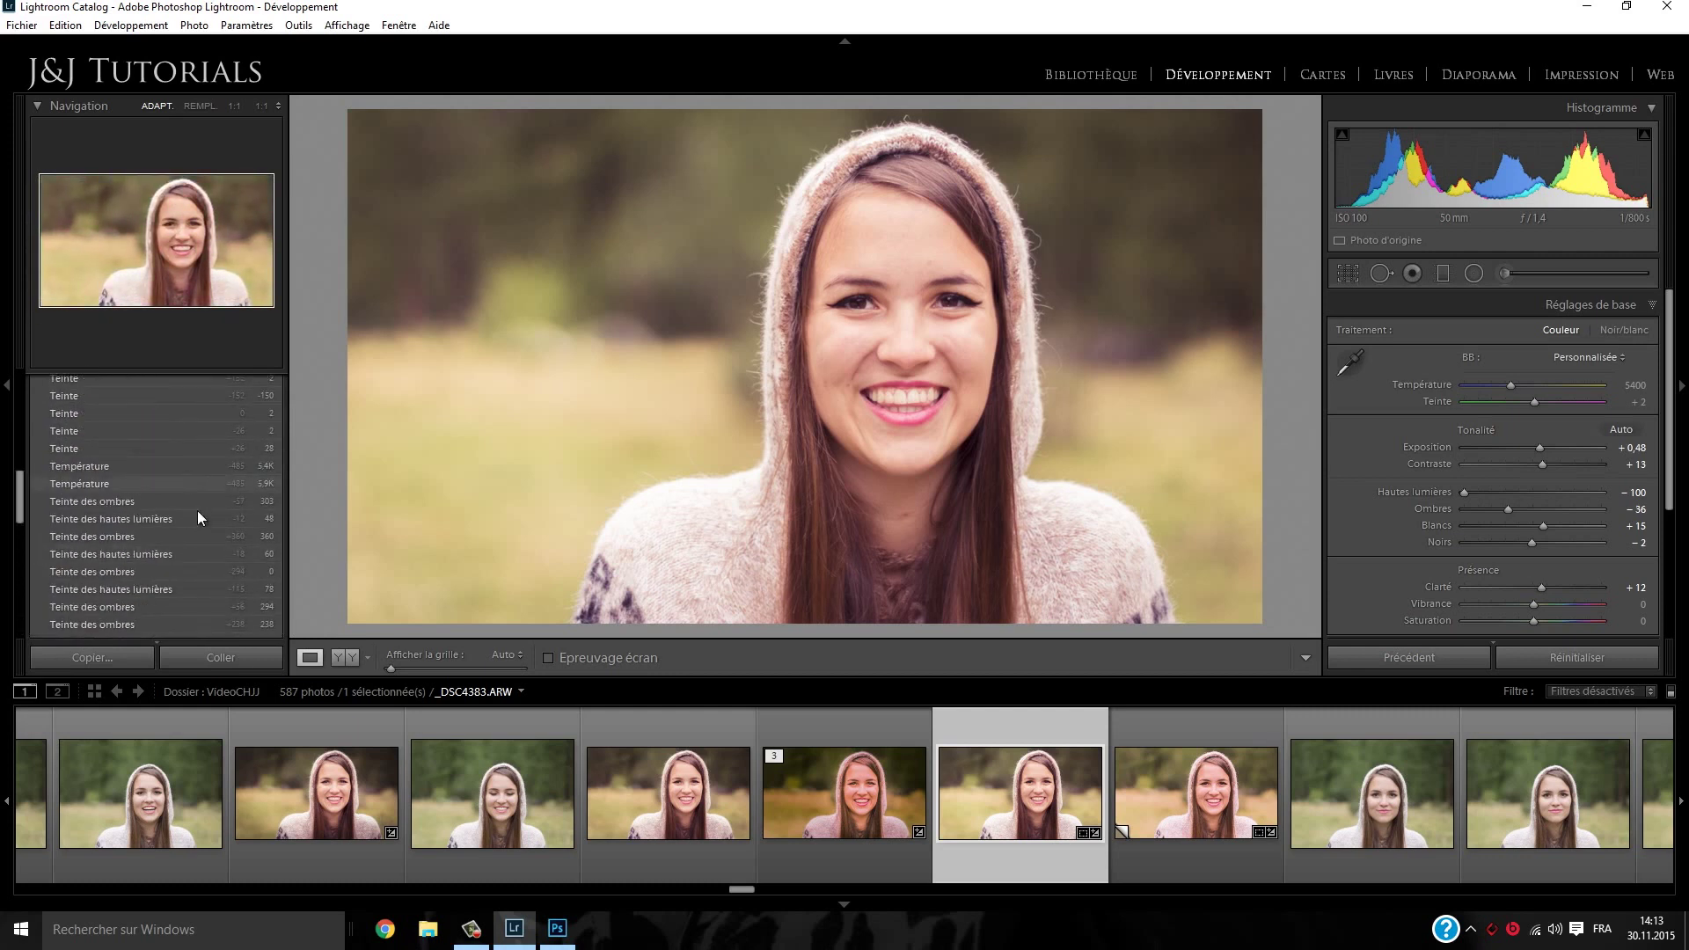
scroll(213, 532, "down", 2)
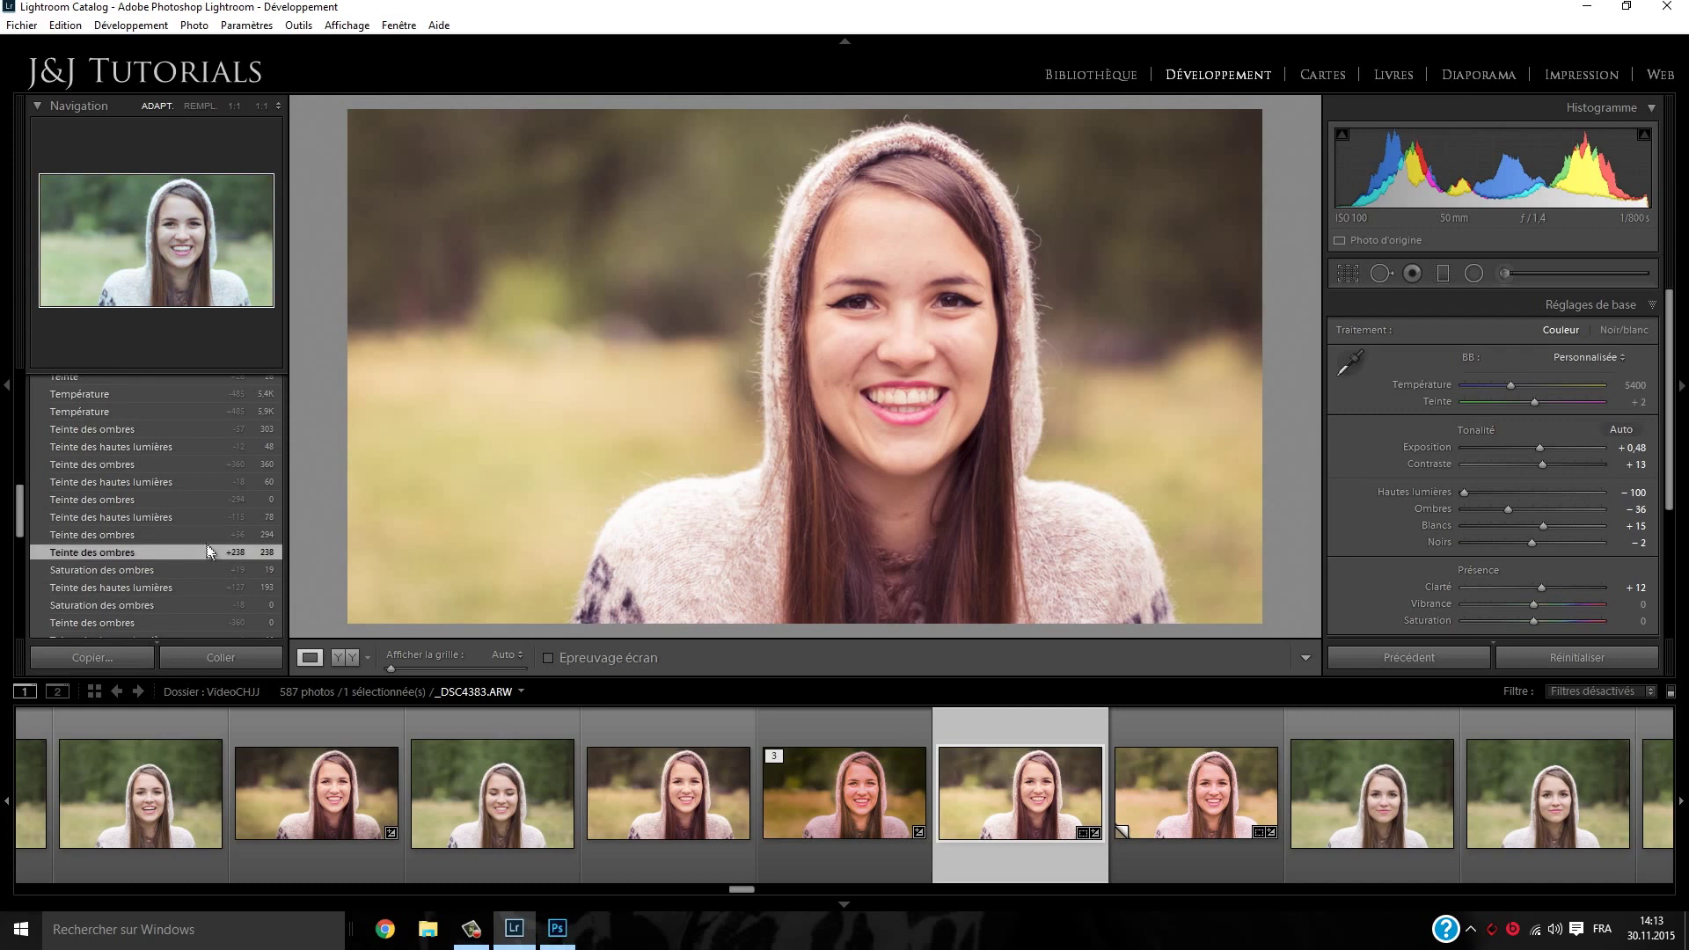
Step through the split-toning history states of _DSC4383.ARW up to shadow hue 303 and examine the split-toning values
left_click(204, 535)
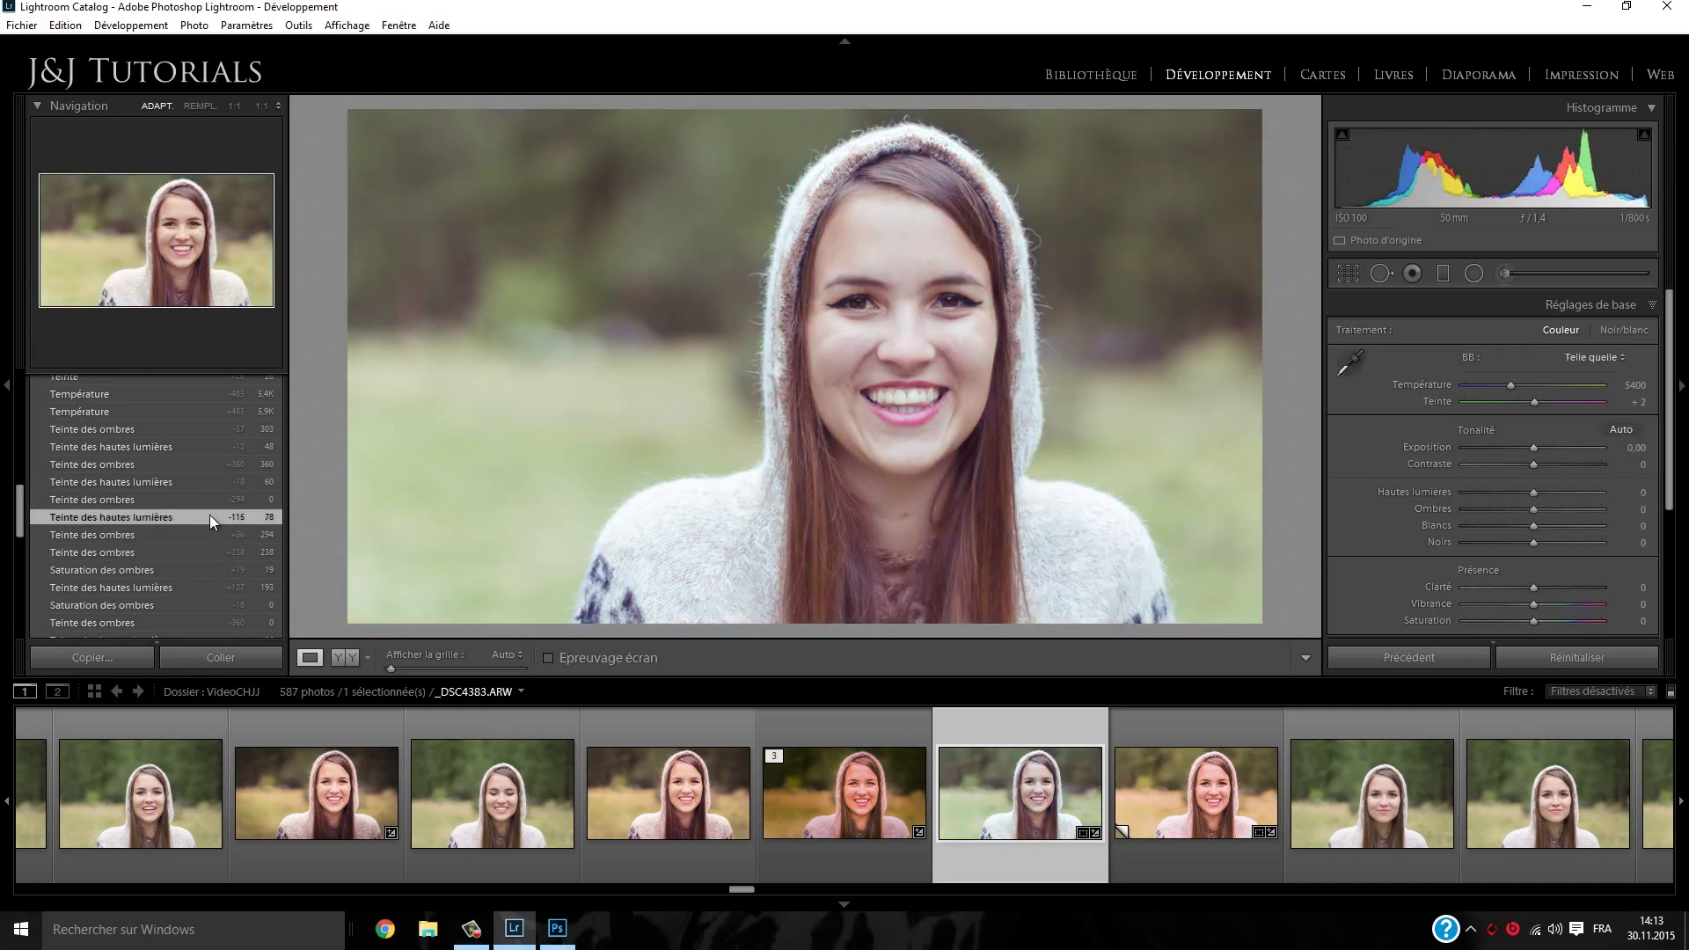
left_click(212, 500)
left_click(213, 481)
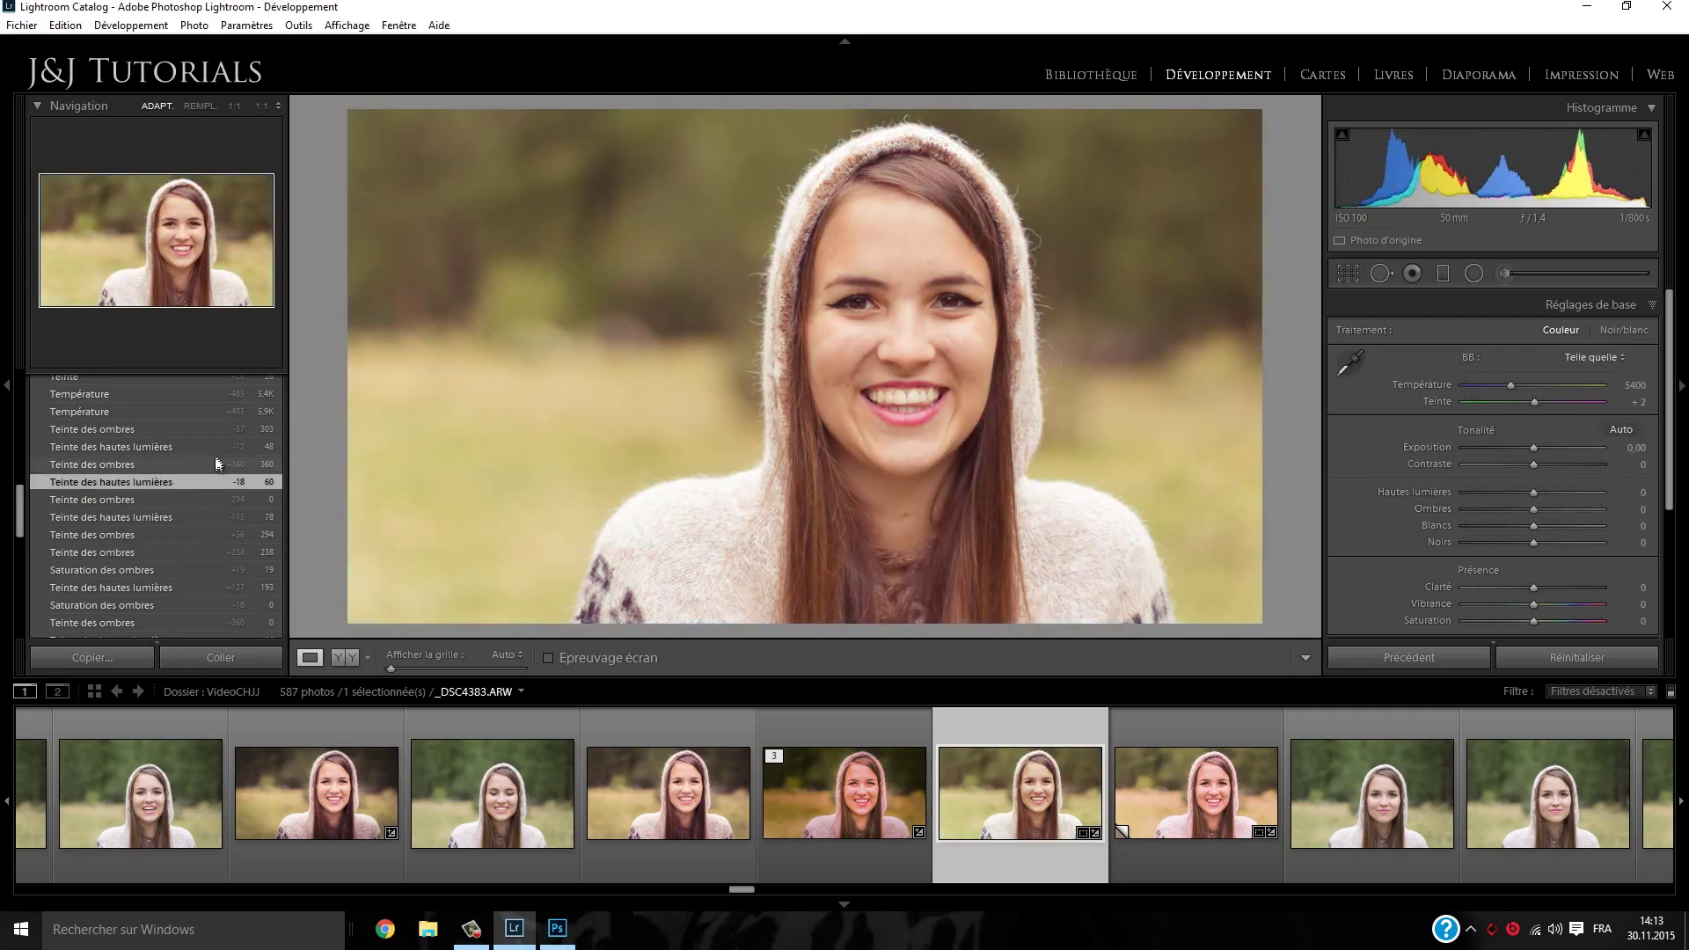
left_click(207, 466)
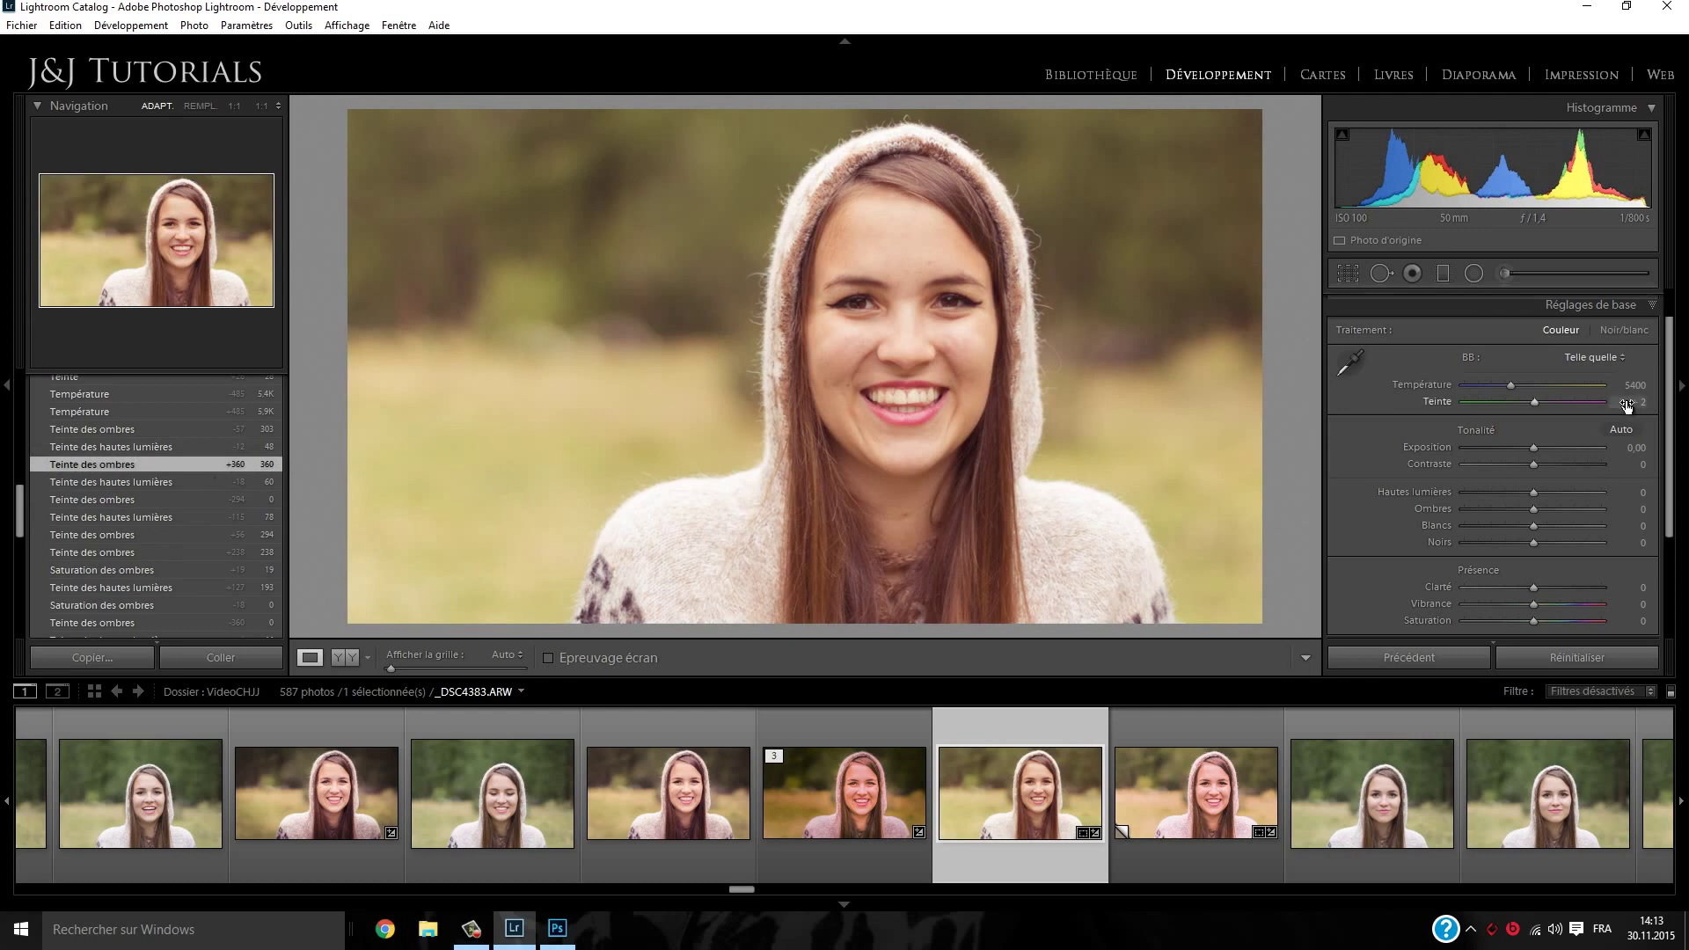
scroll(1626, 399, "down", 3)
left_click(1568, 534)
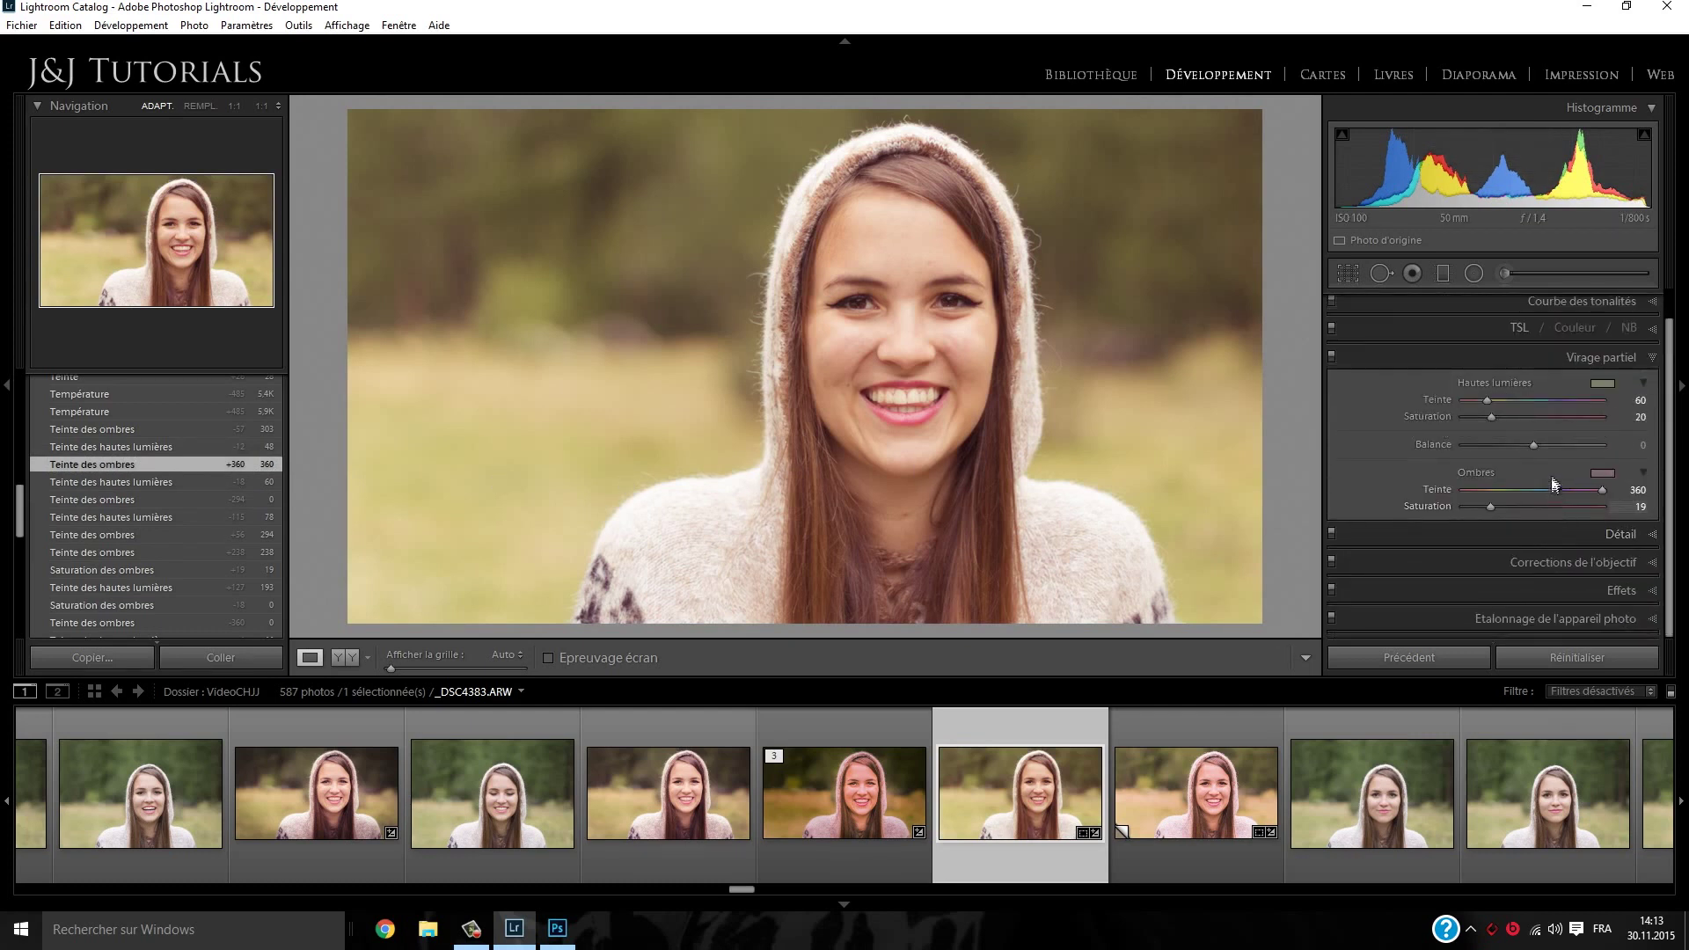
left_click(187, 449)
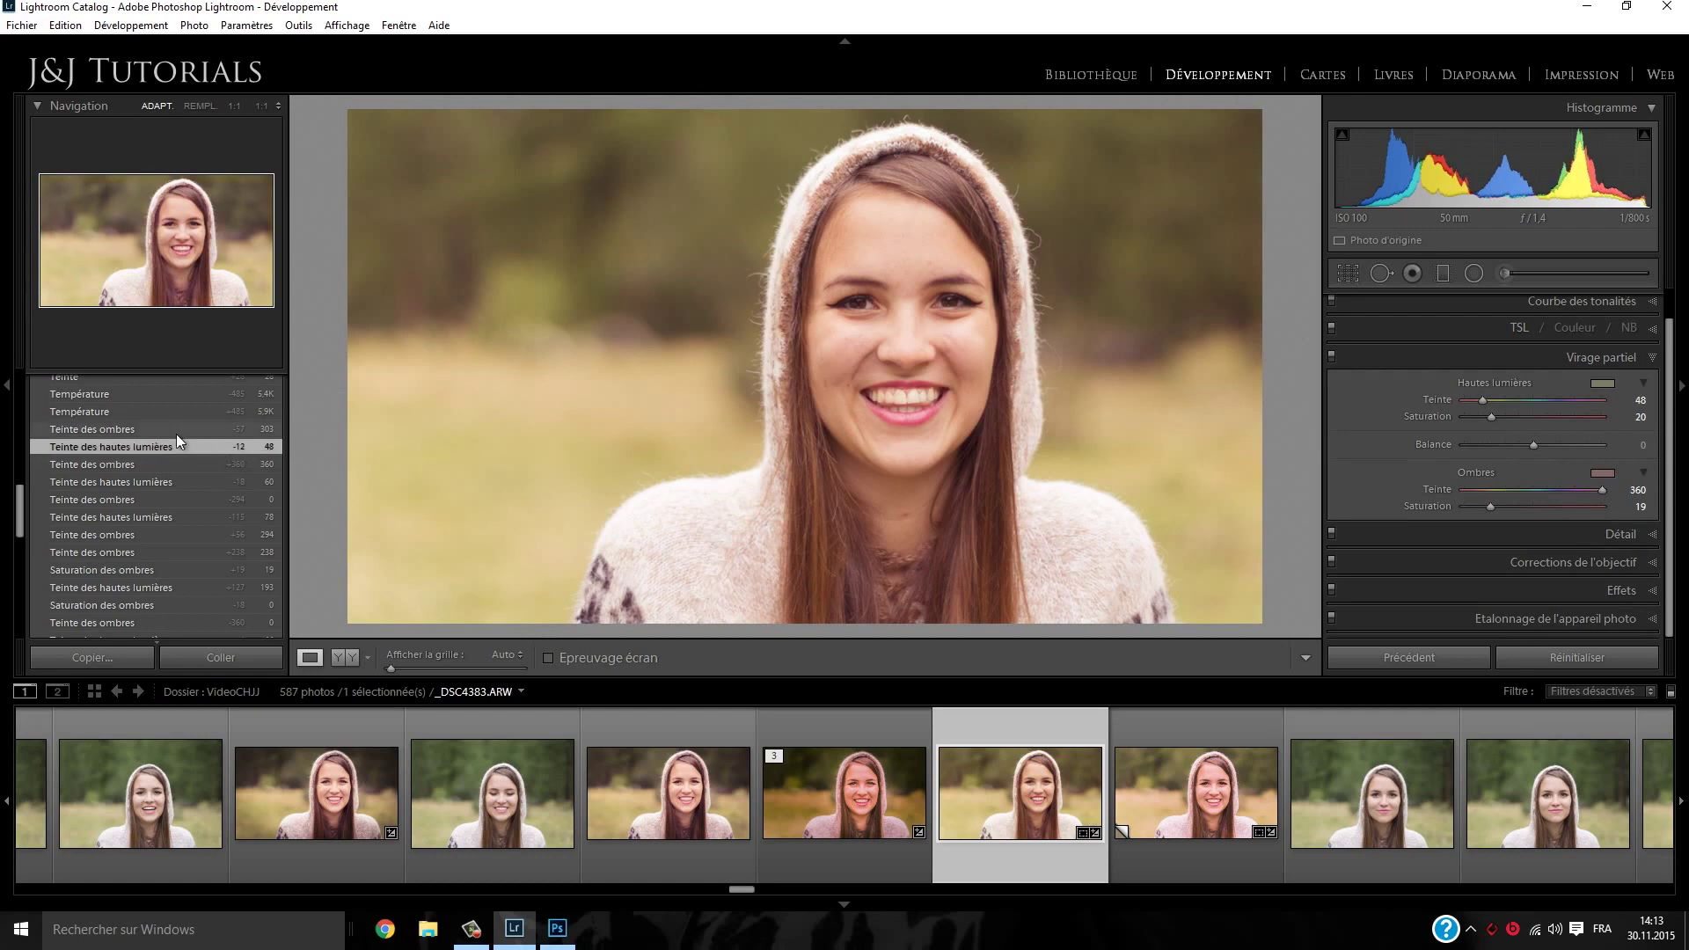
left_click(176, 435)
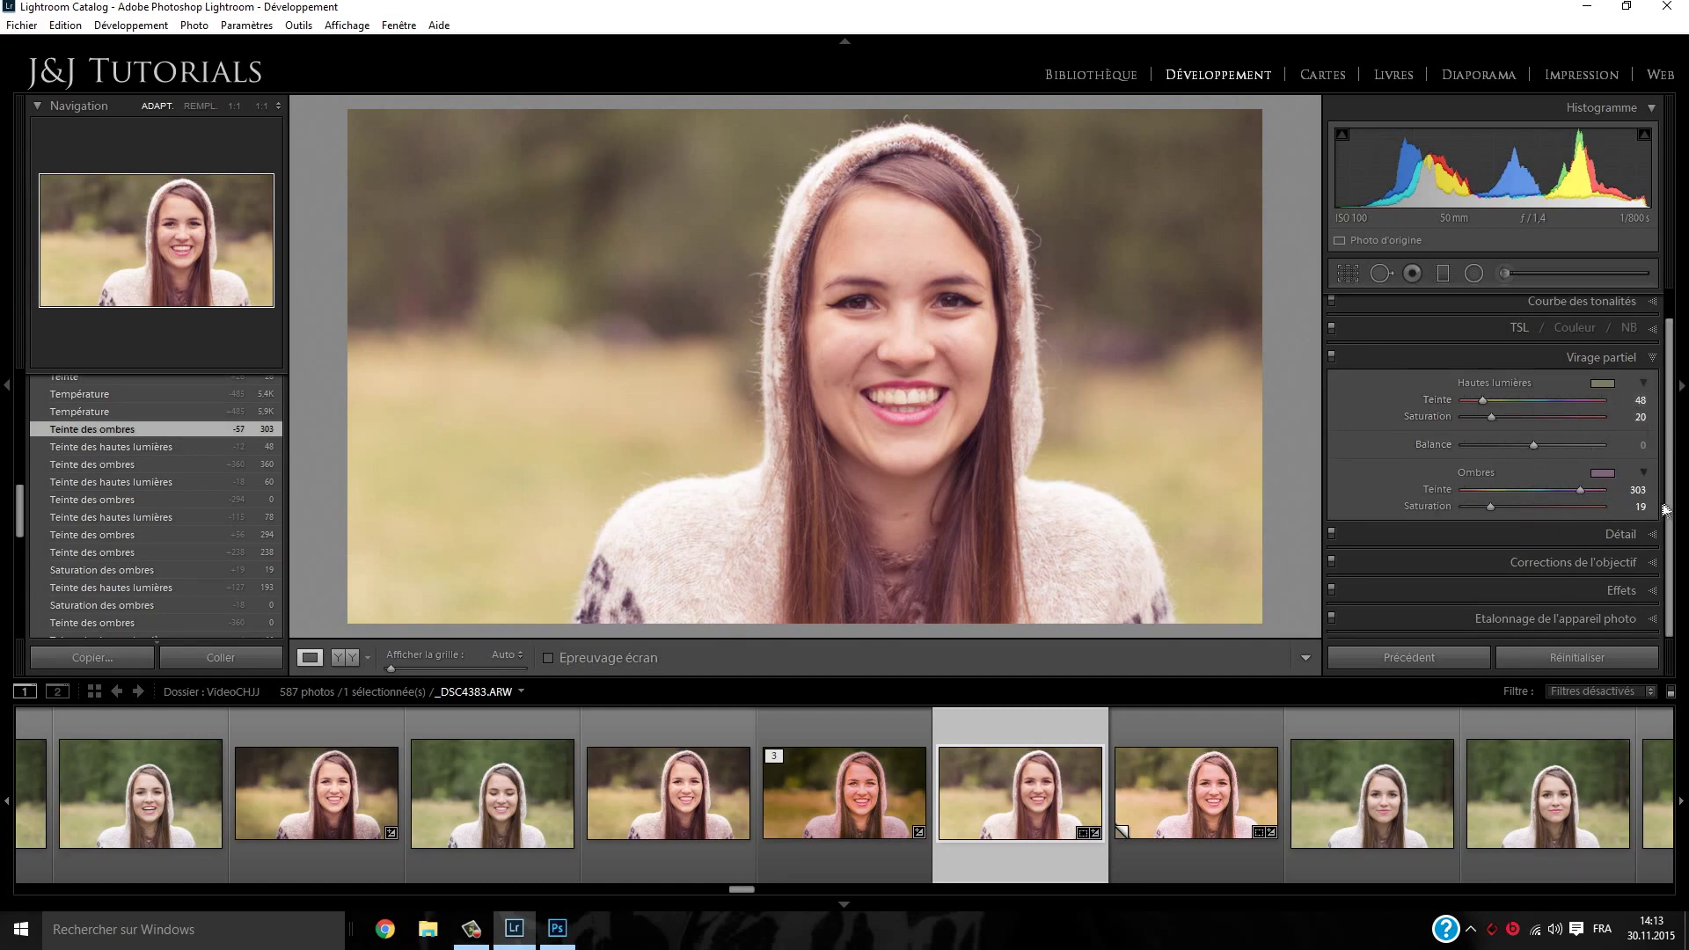
Change the split toning of _DSC4383-Modifier.psd to highlights hue 48, saturation 20 and shadows hue 309, saturation 19
left_click(837, 858)
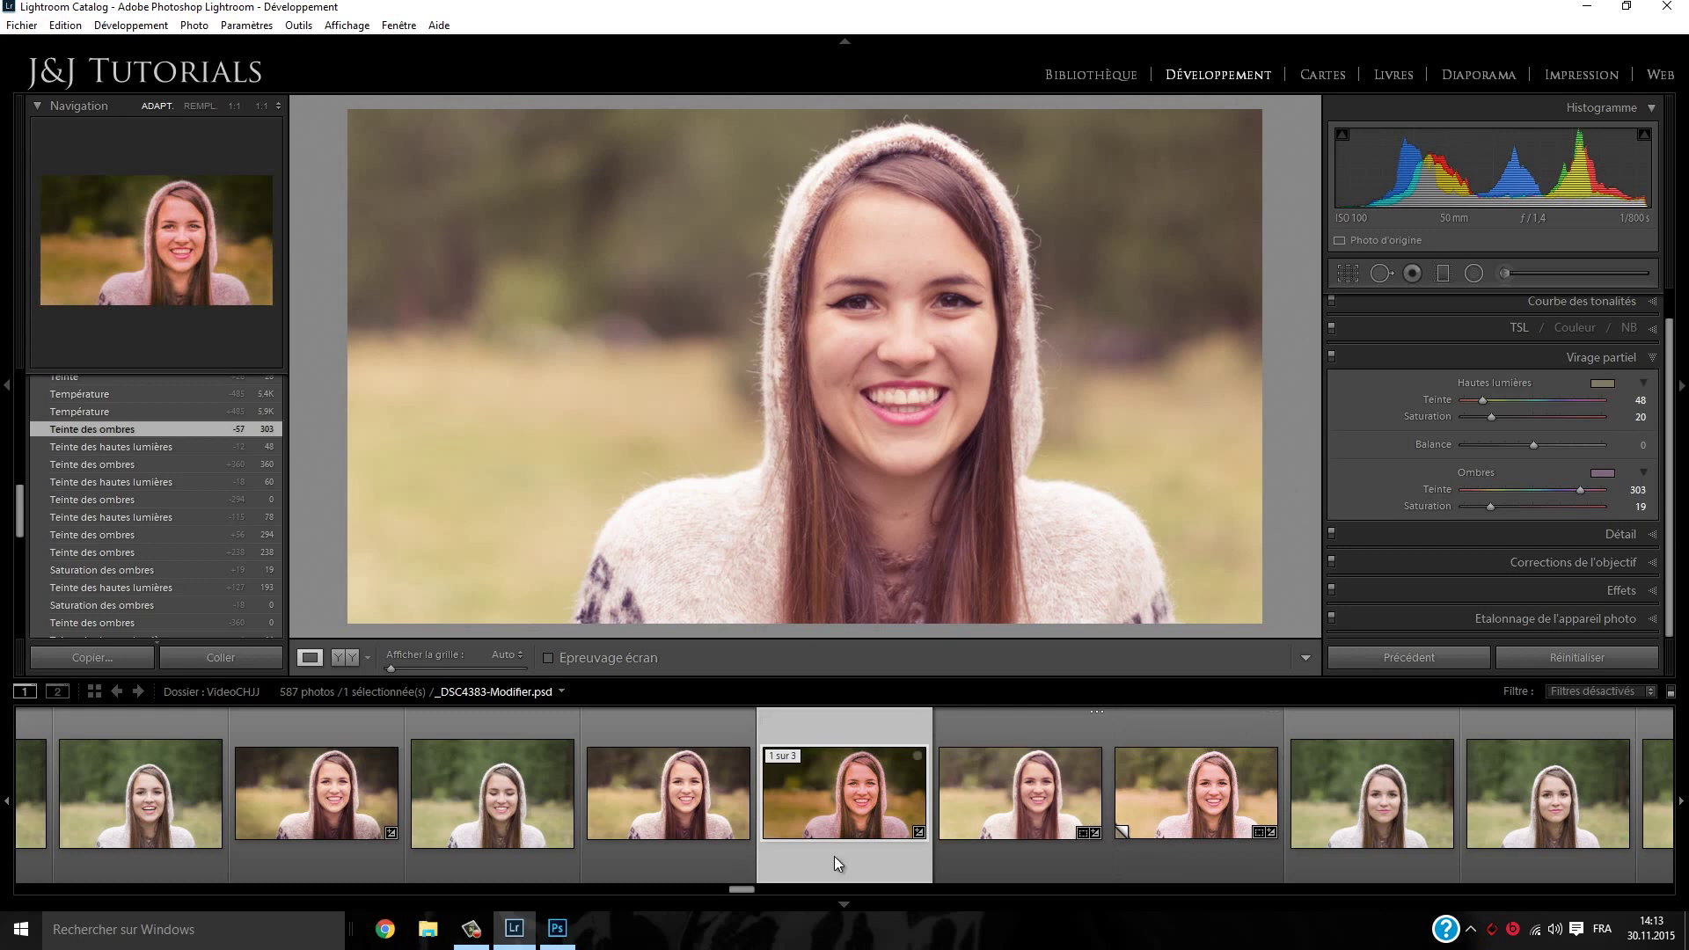
left_click(1626, 400)
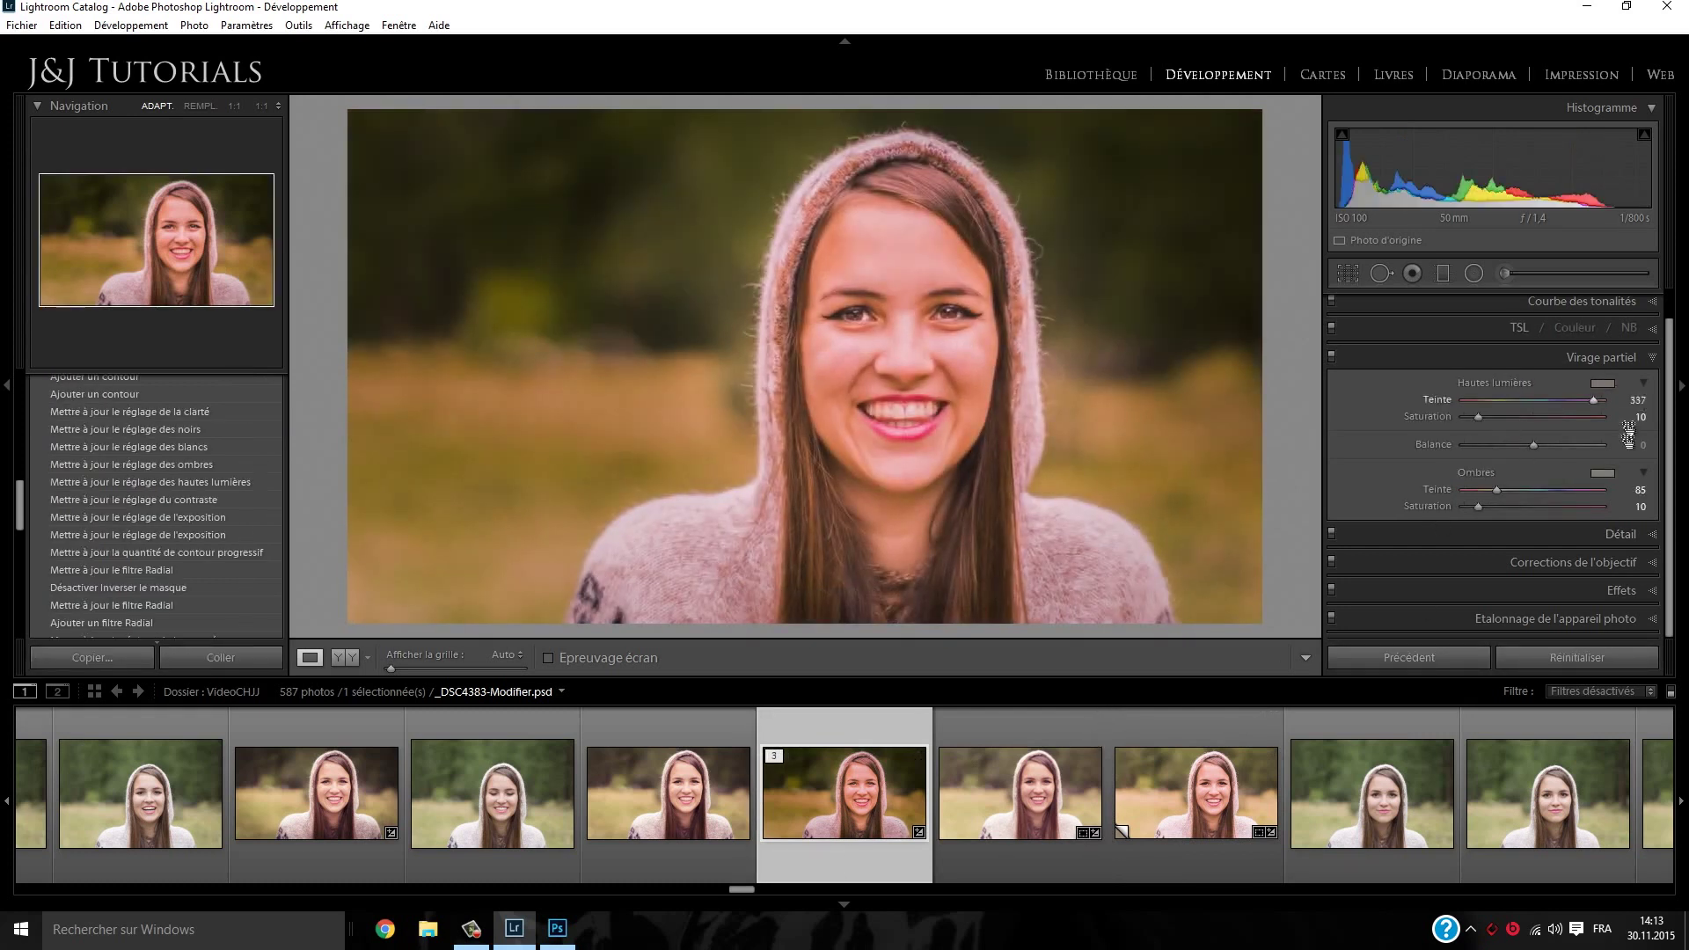
type("48")
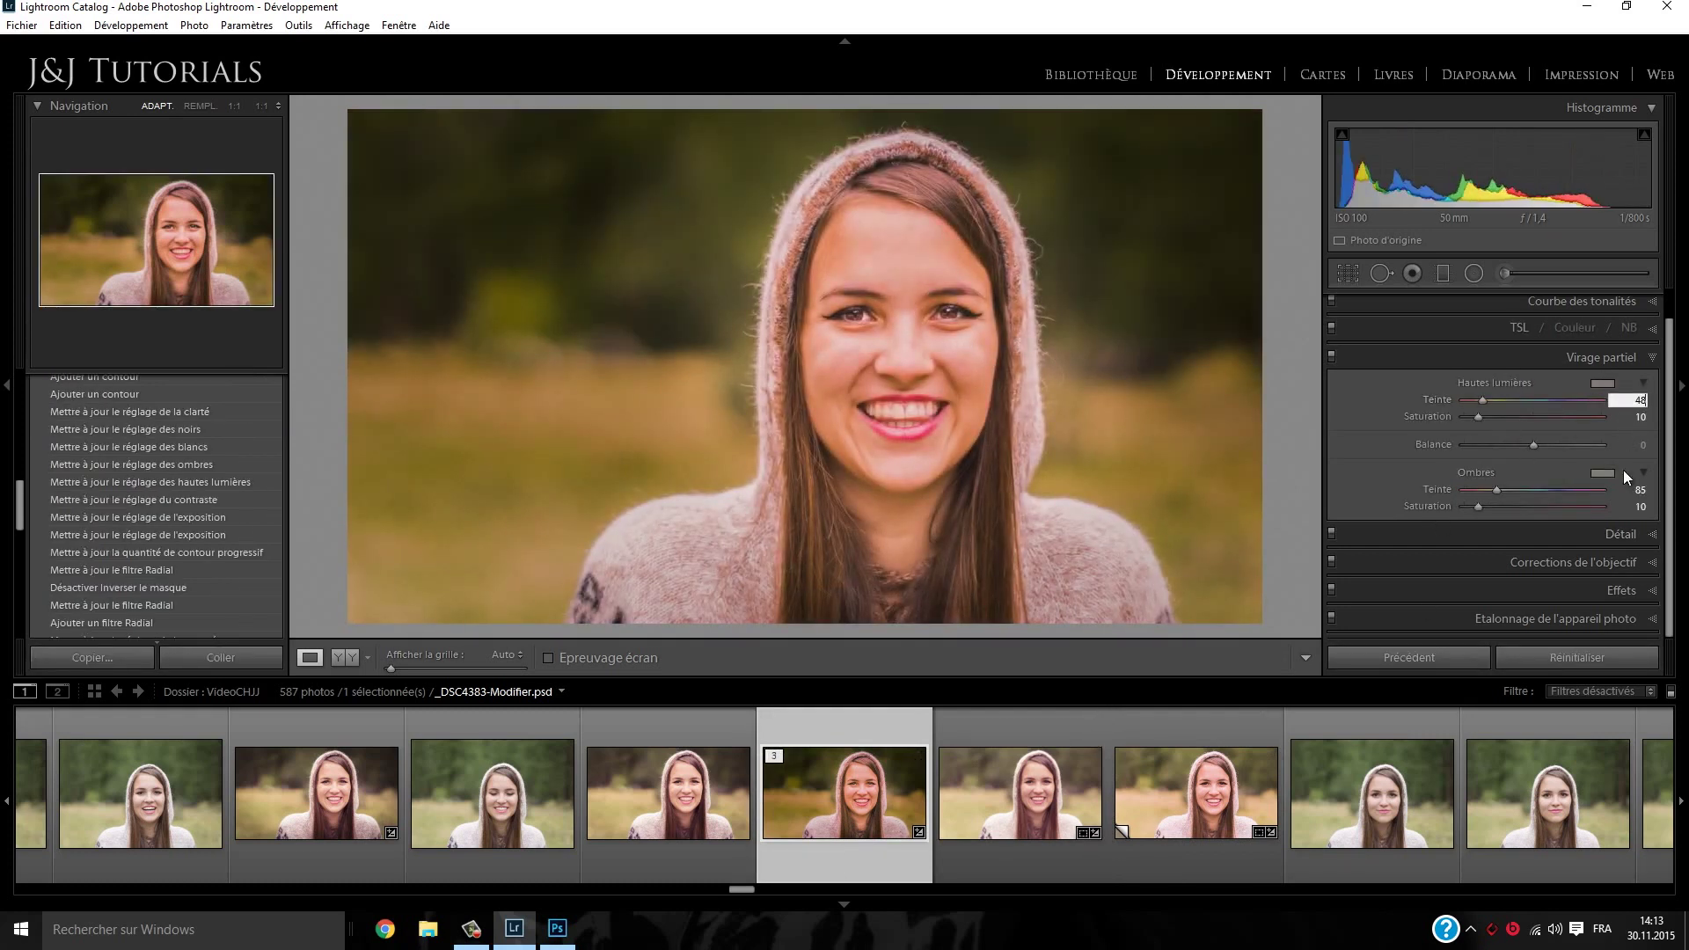
key("Tab")
type("20")
key("Tab")
type("309")
key("Tab")
type("15")
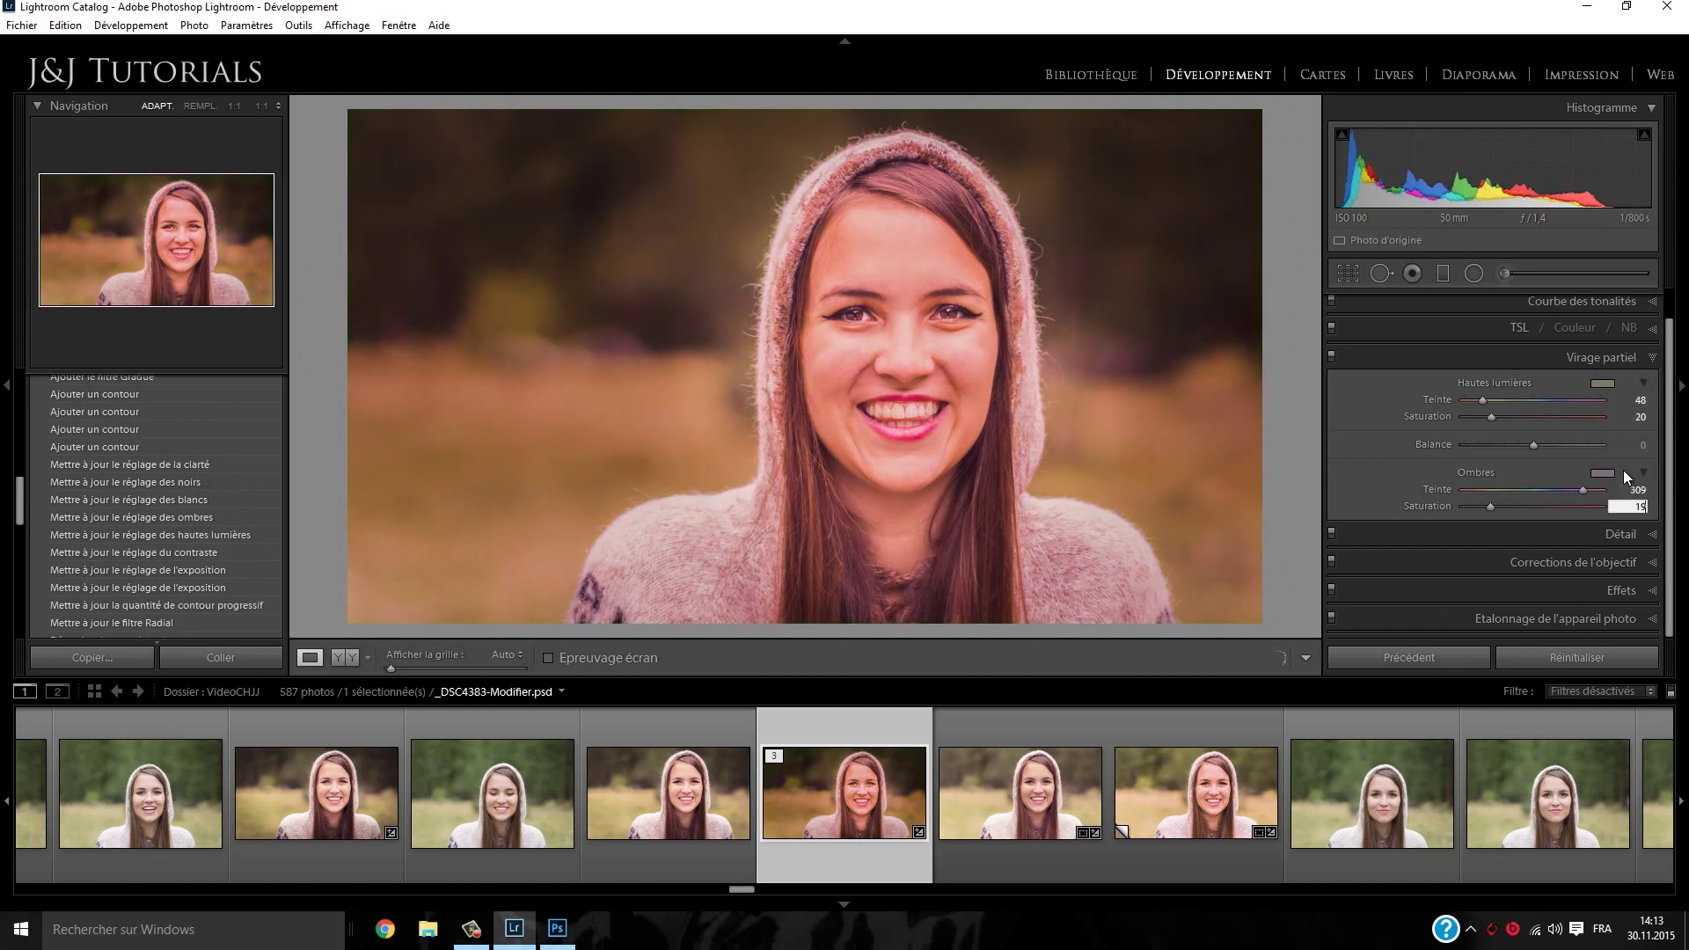
key("Return")
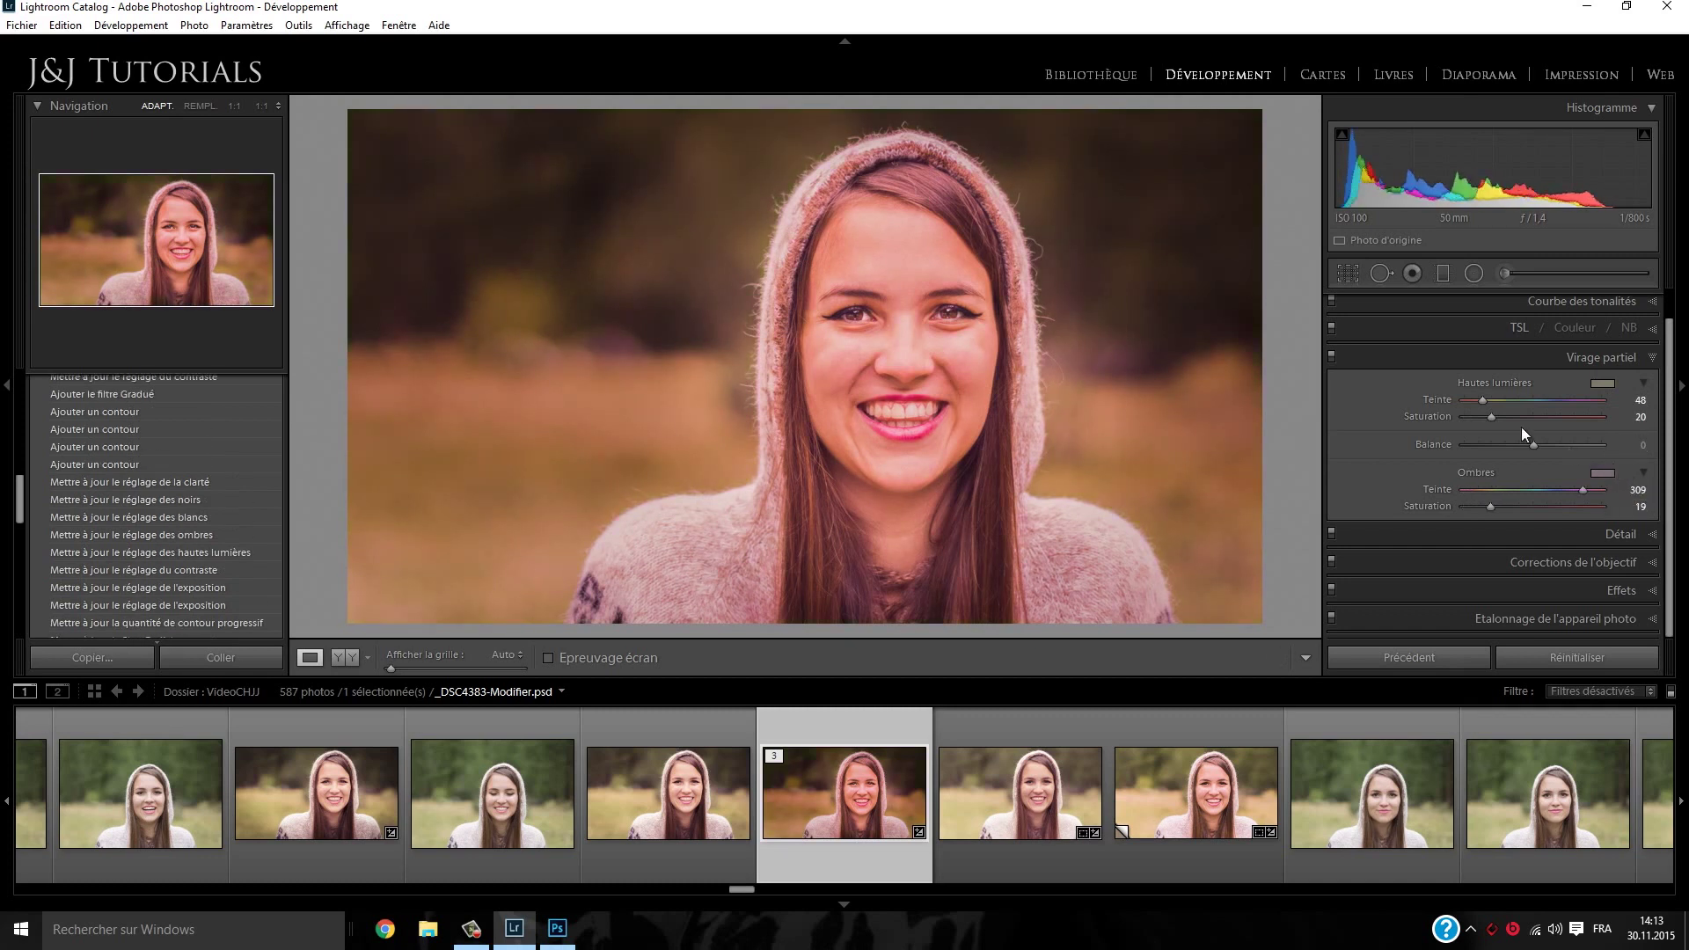
Raise the black point of the RGB tone curve slightly for a faded look
left_click(1582, 301)
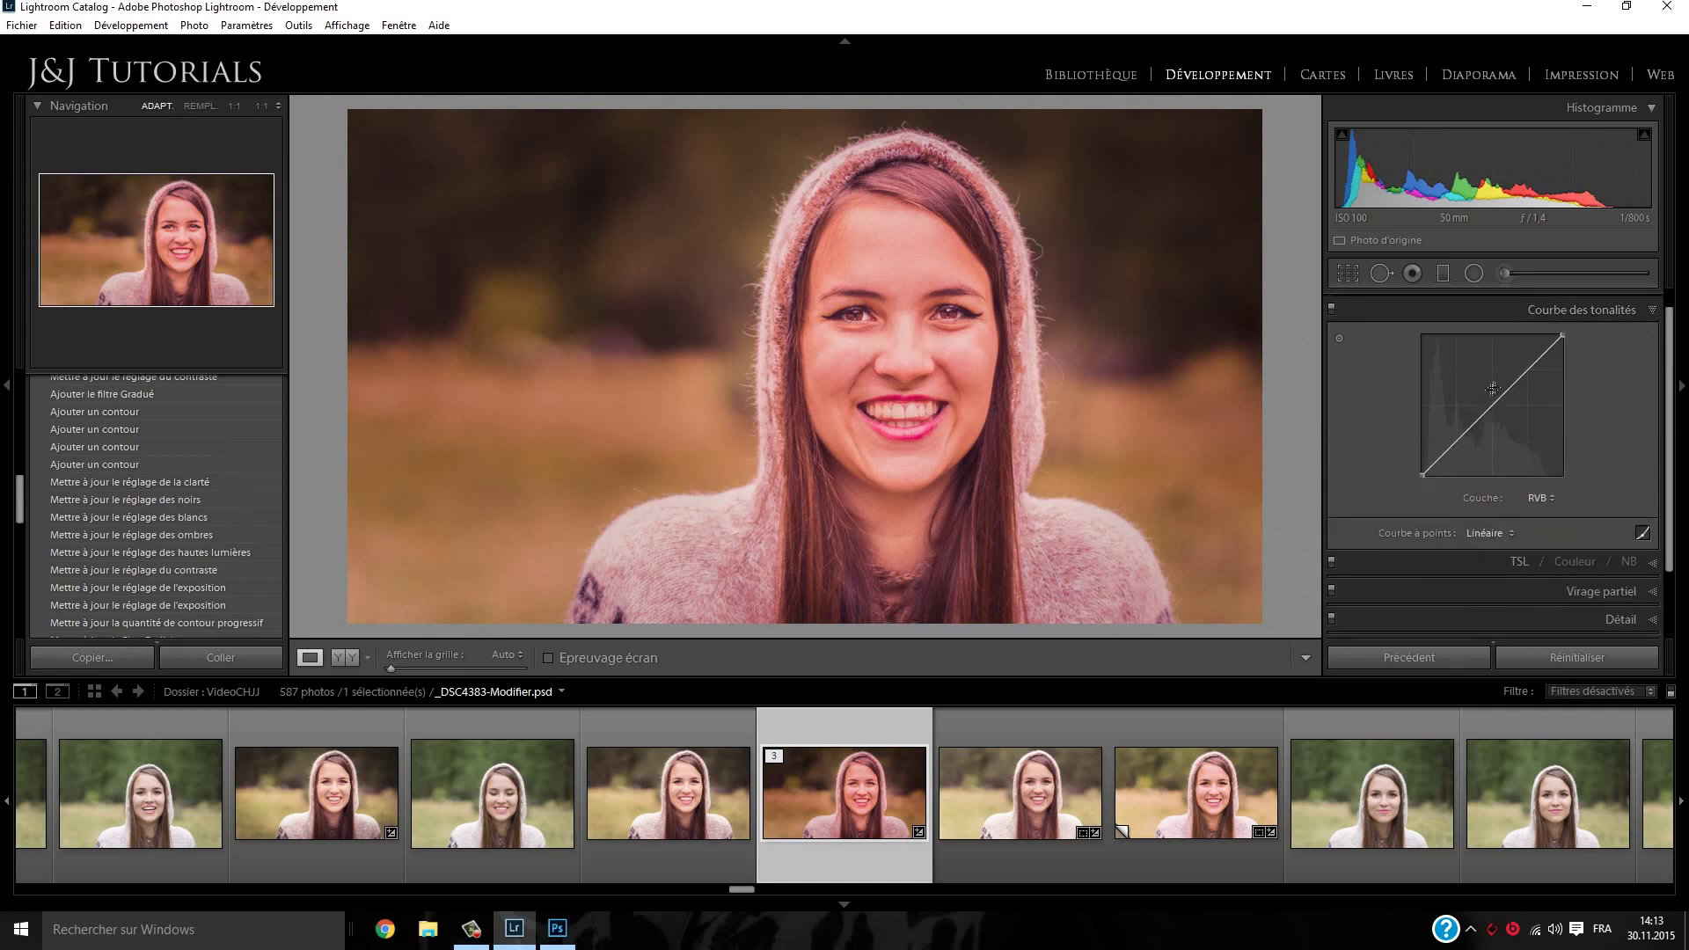
left_click_drag(1423, 473, 1419, 465)
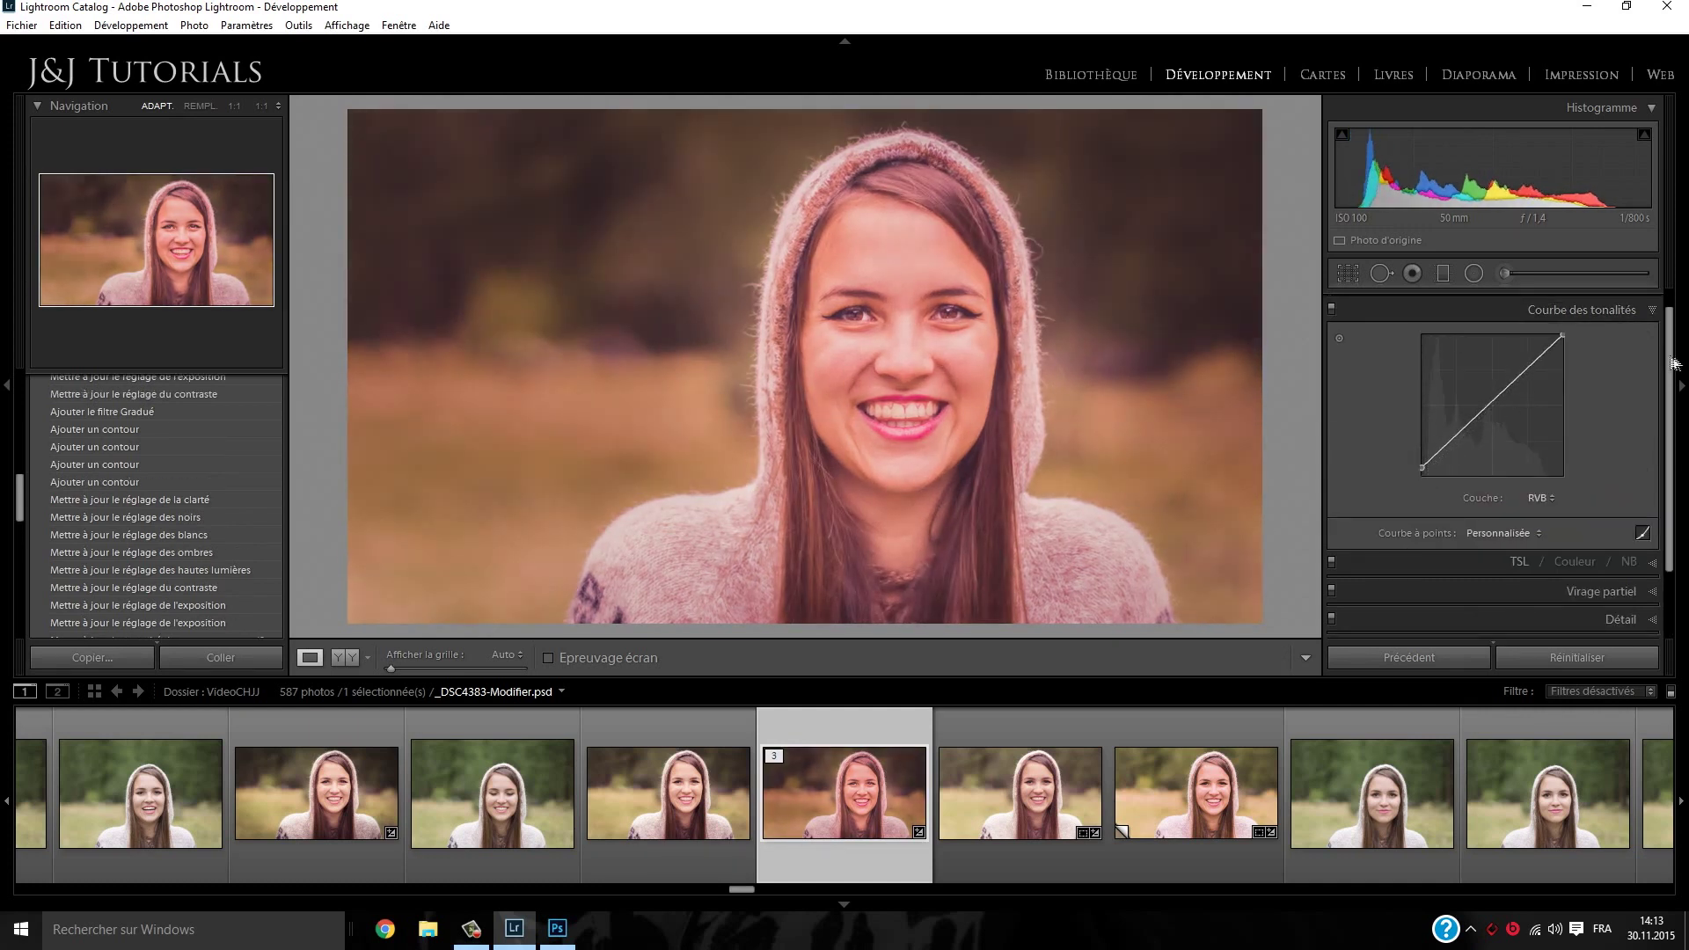
Compare the portrait before and after editing, raise its basic exposure to +0.41, and enlarge the image area to review it
scroll(1586, 305, "up", 1)
left_click(1565, 308)
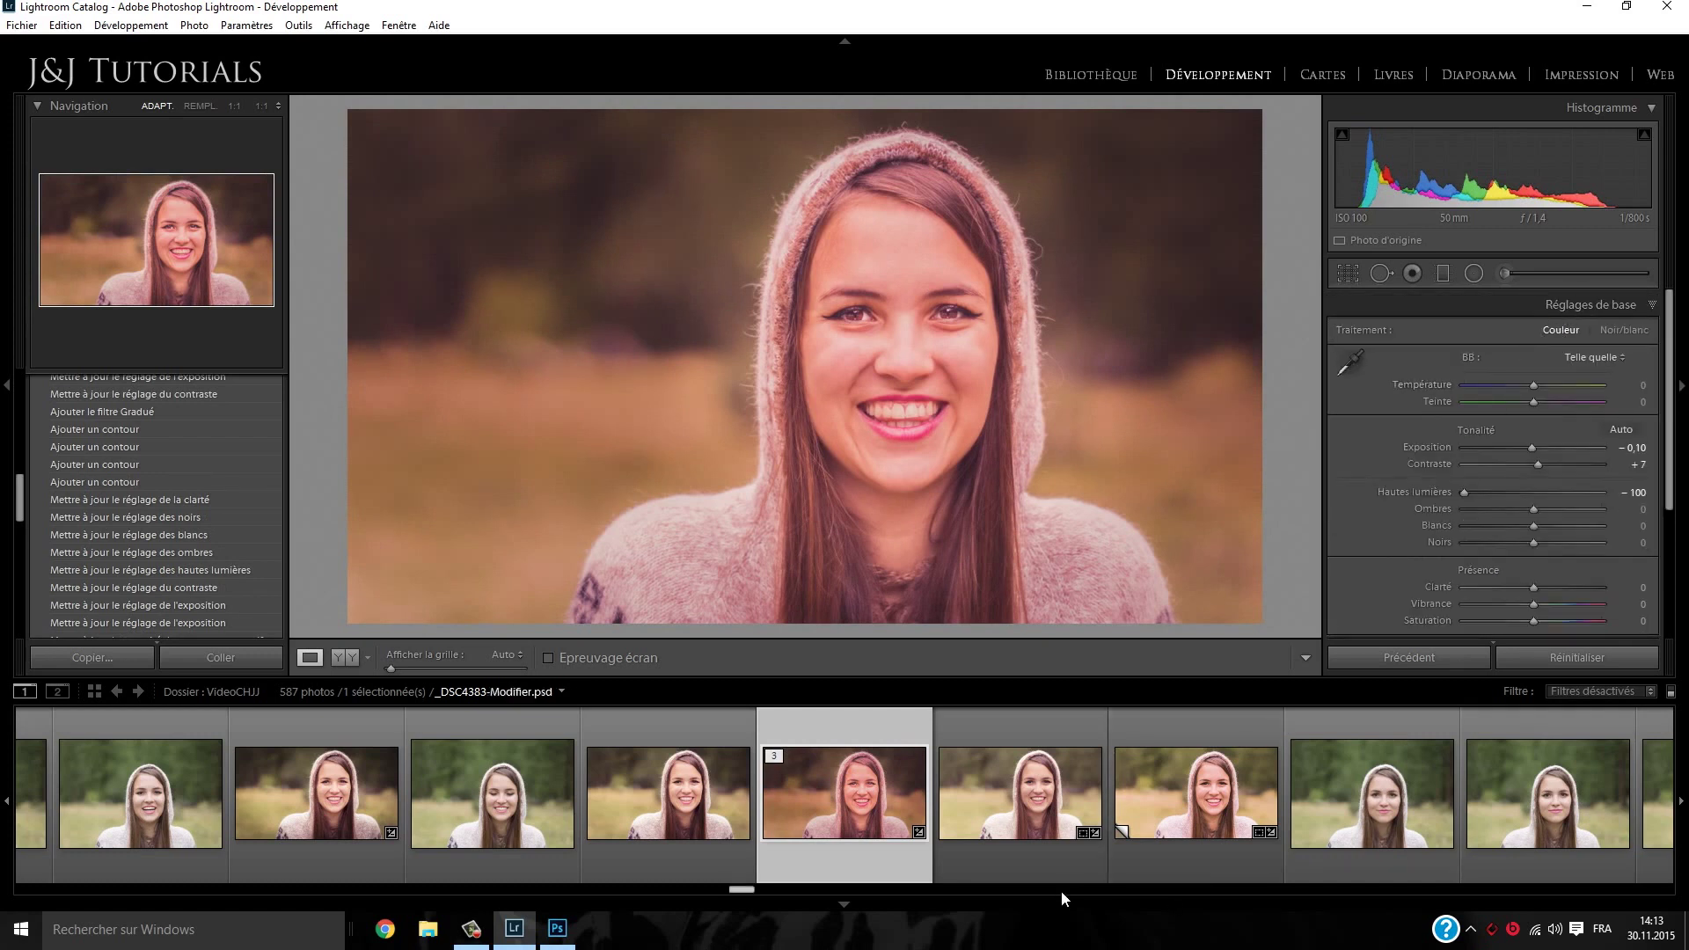
key("backslash")
key("backslash")
left_click_drag(1533, 447, 1539, 448)
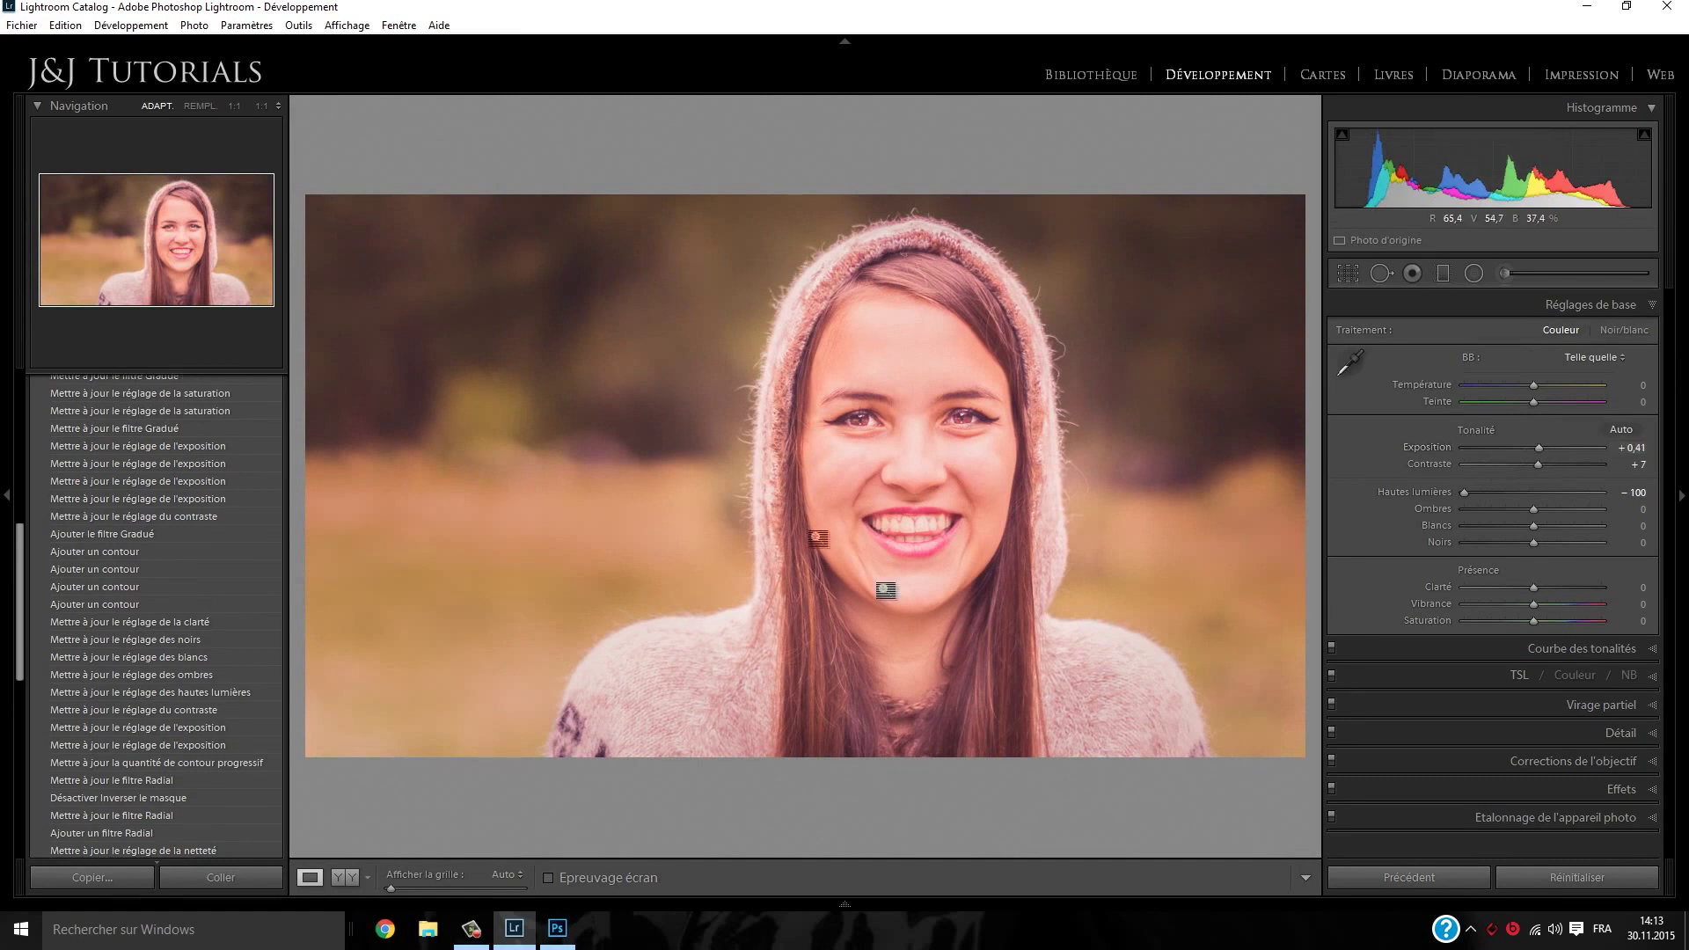
left_click(855, 481)
left_click(859, 473)
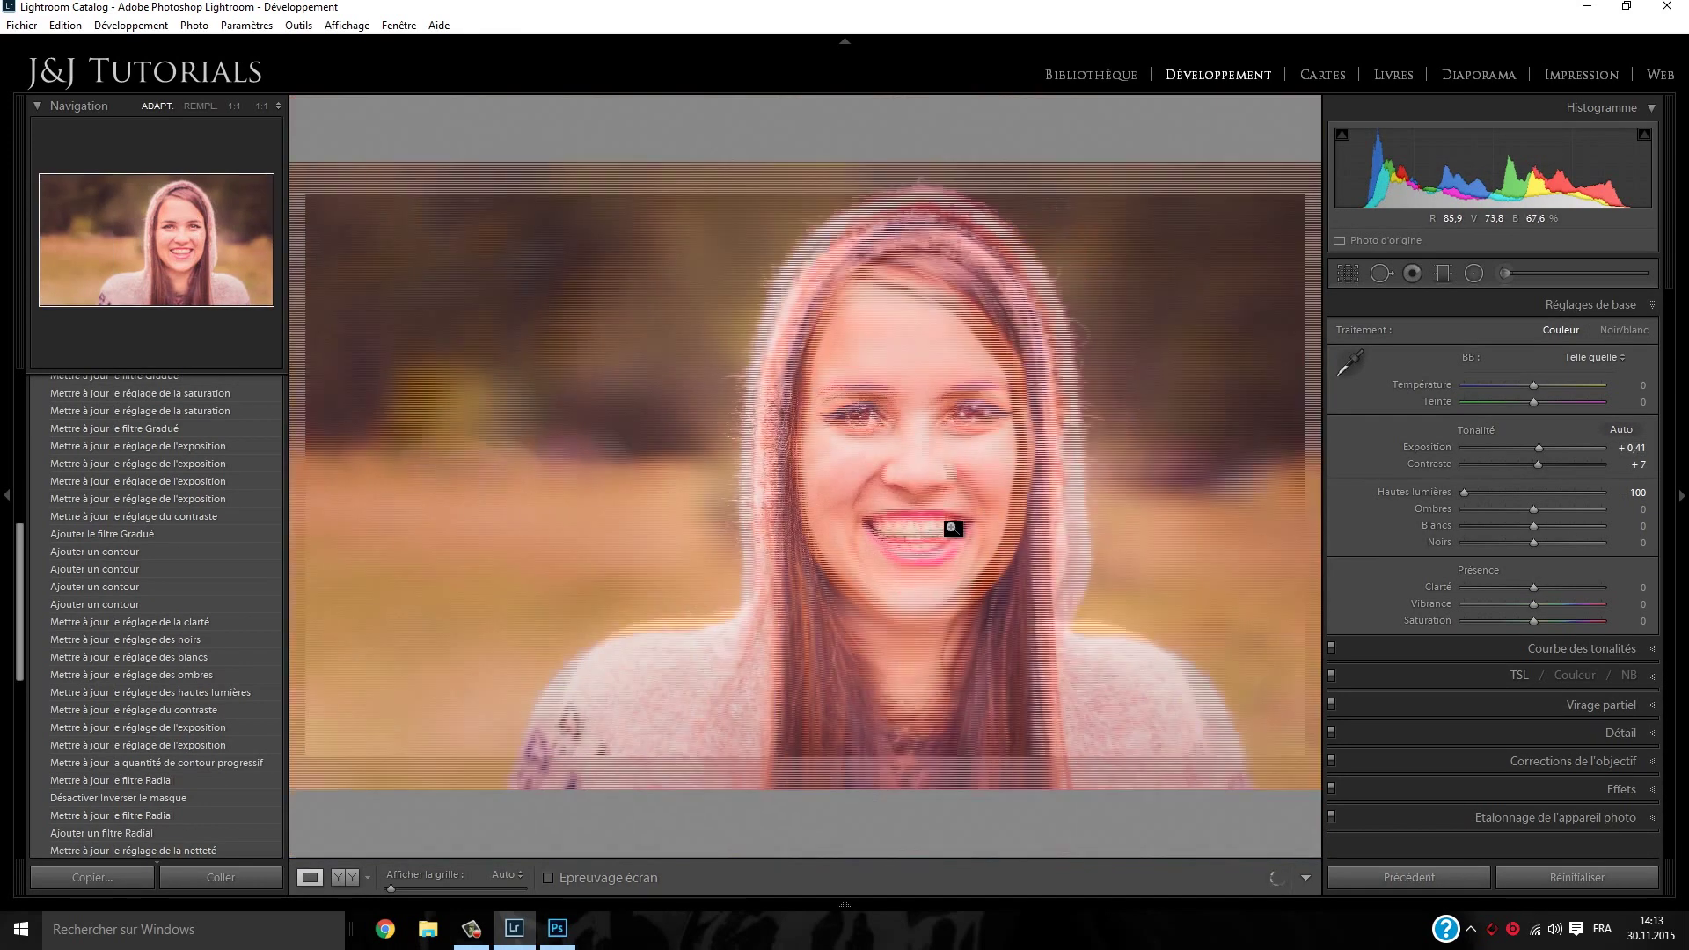
left_click(6, 589)
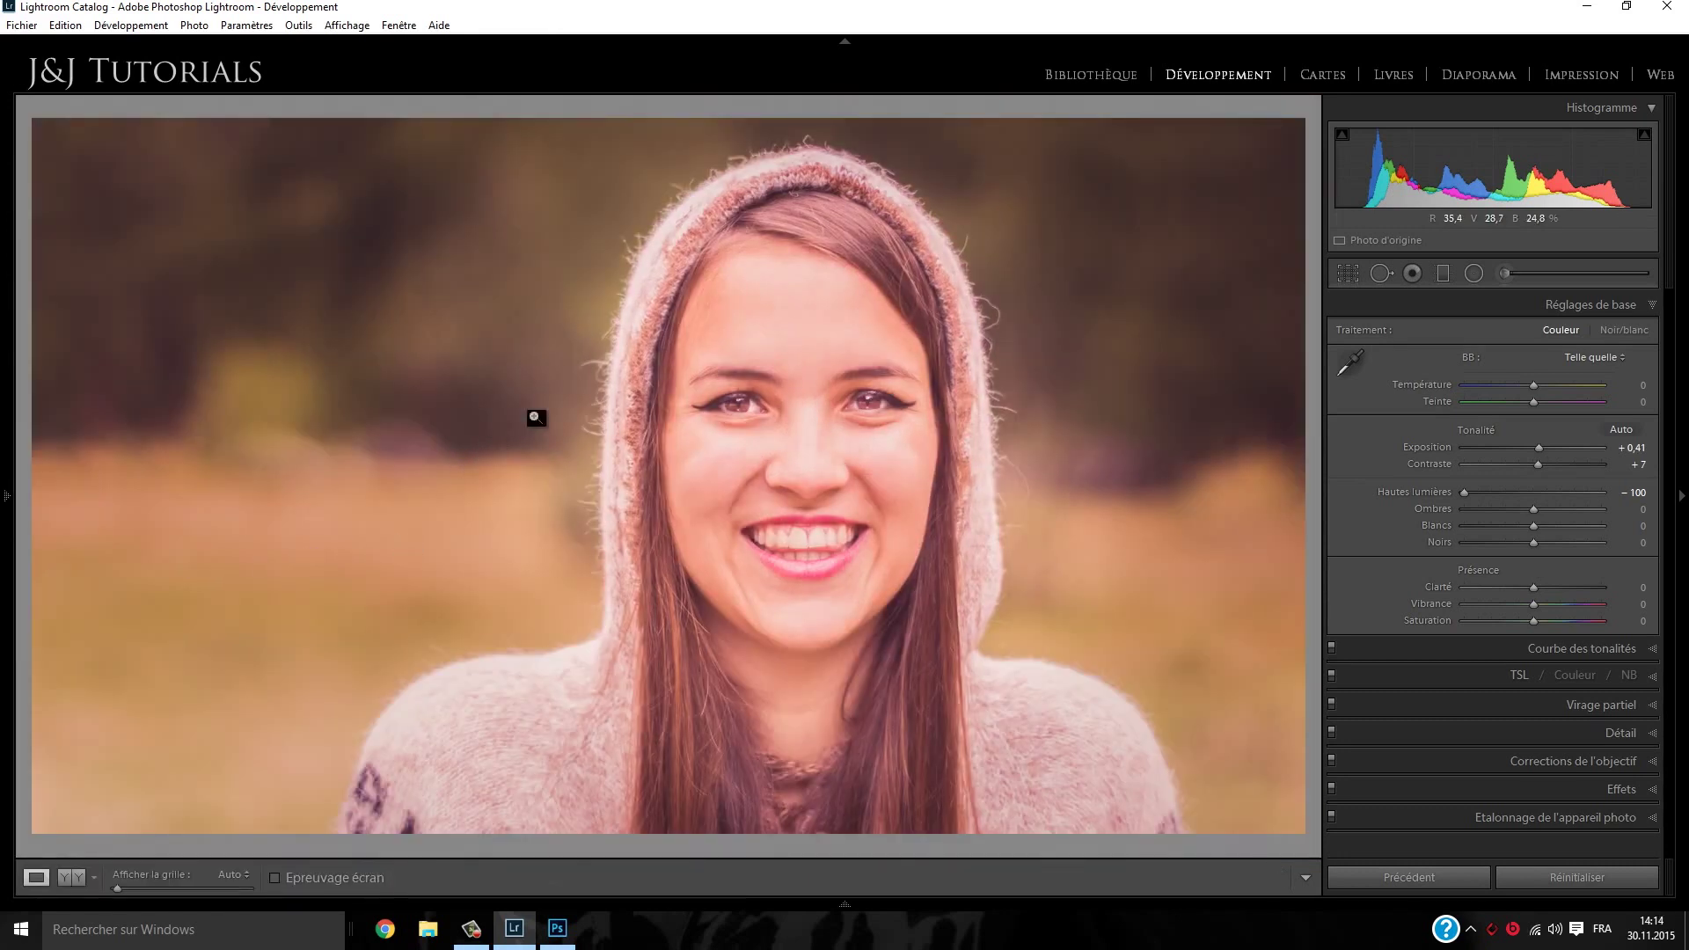